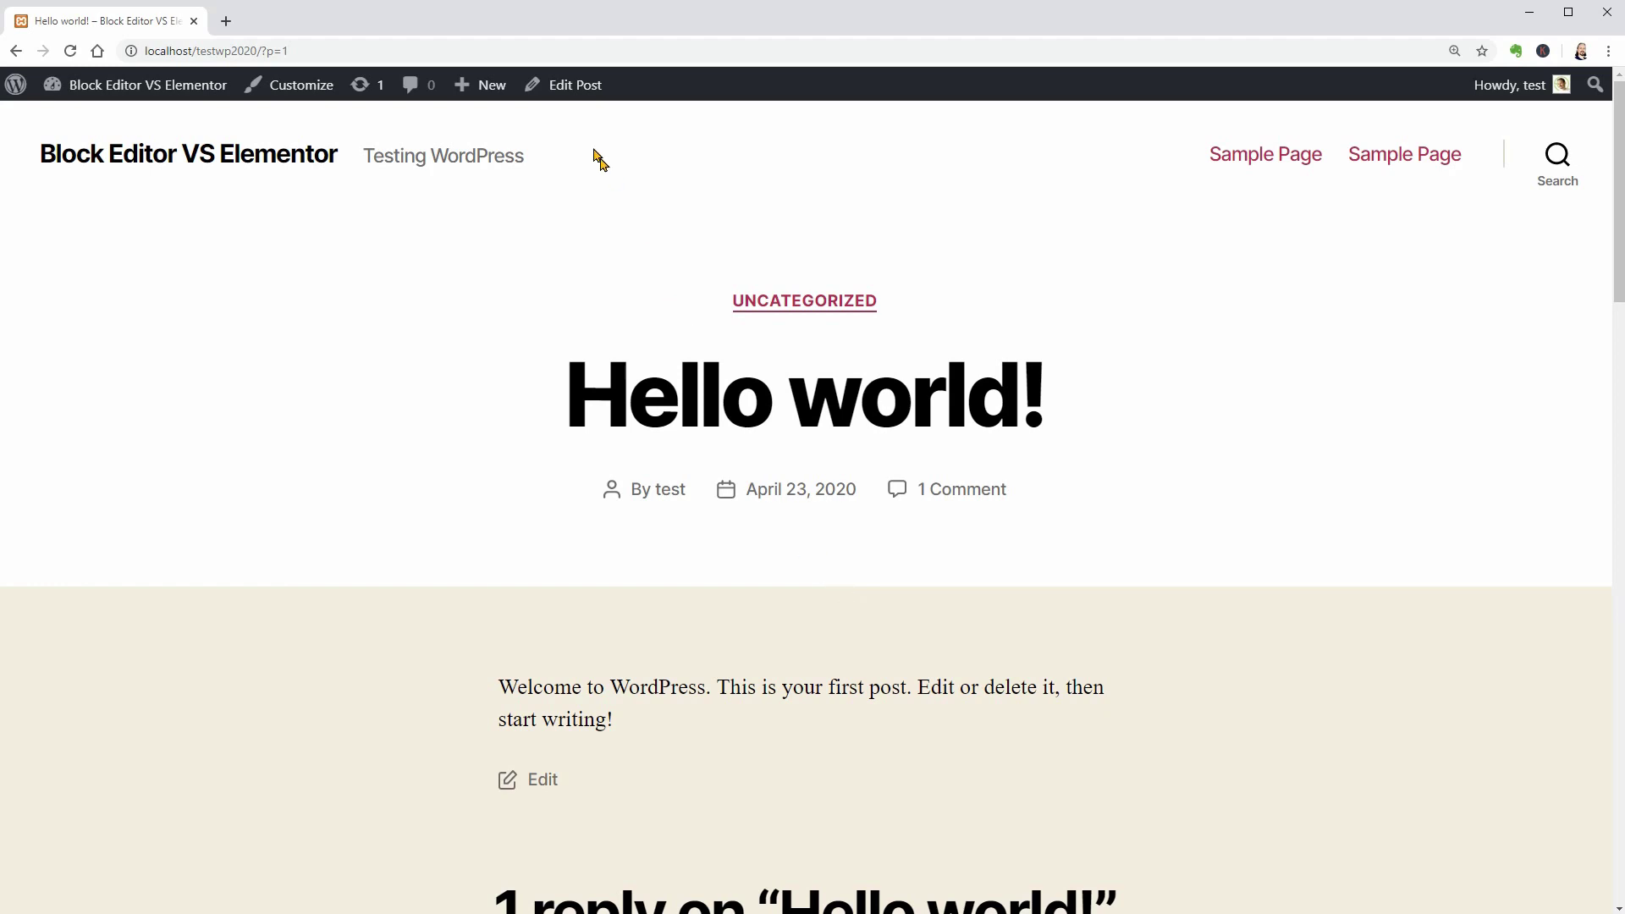
Open the Hello world post and inspect the welcome paragraph's colour and text size options.
left_click(562, 87)
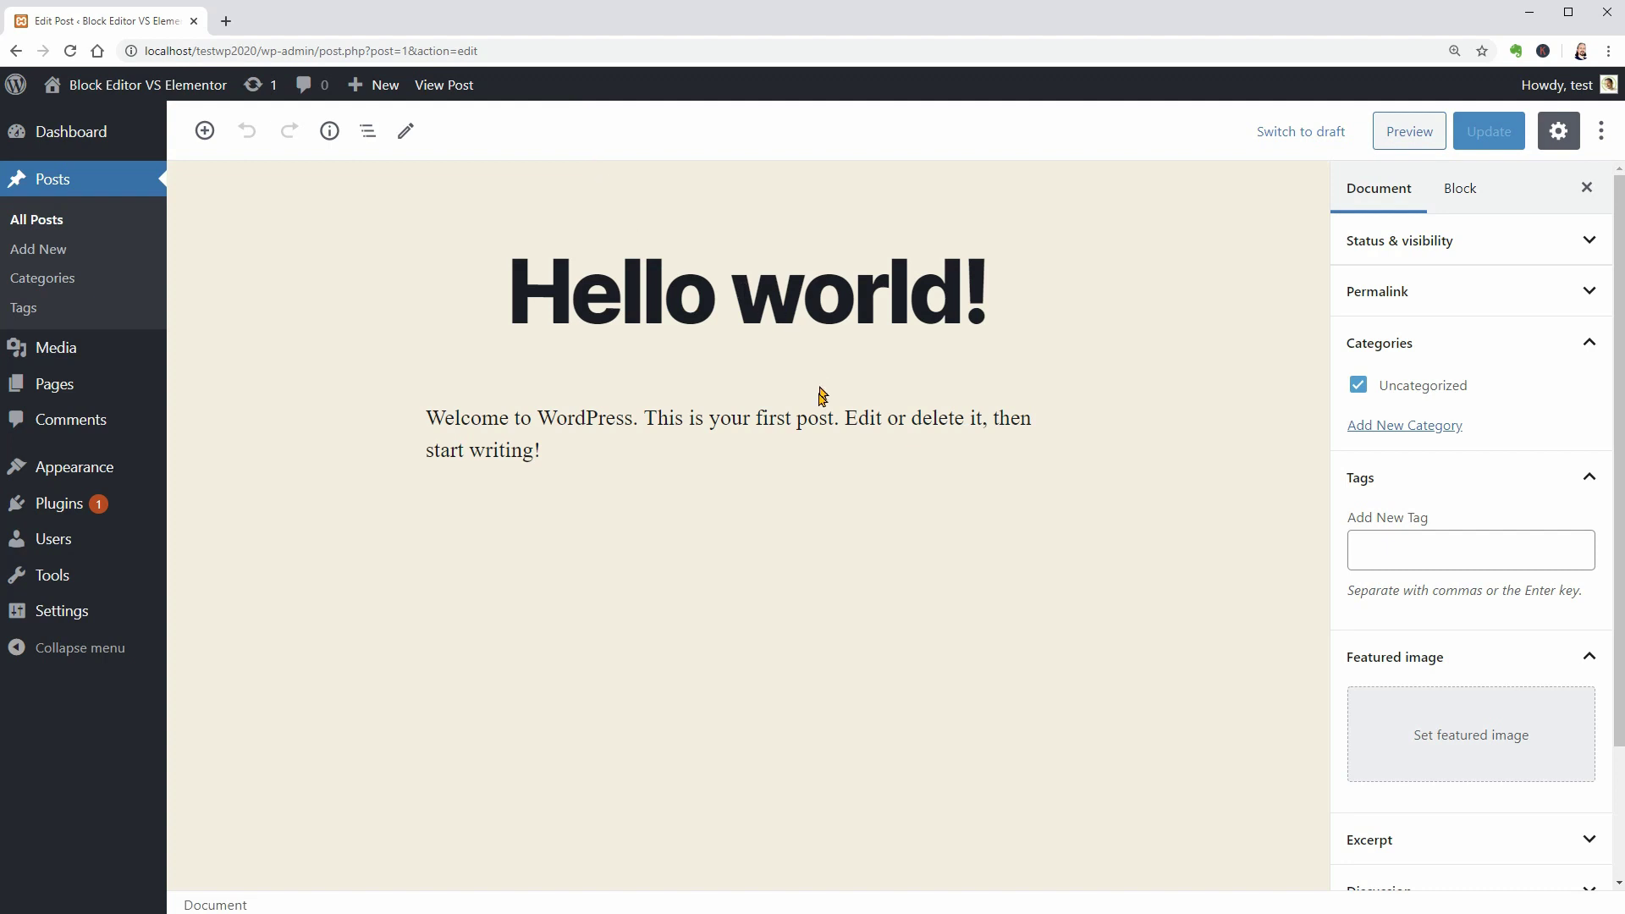
left_click(767, 426)
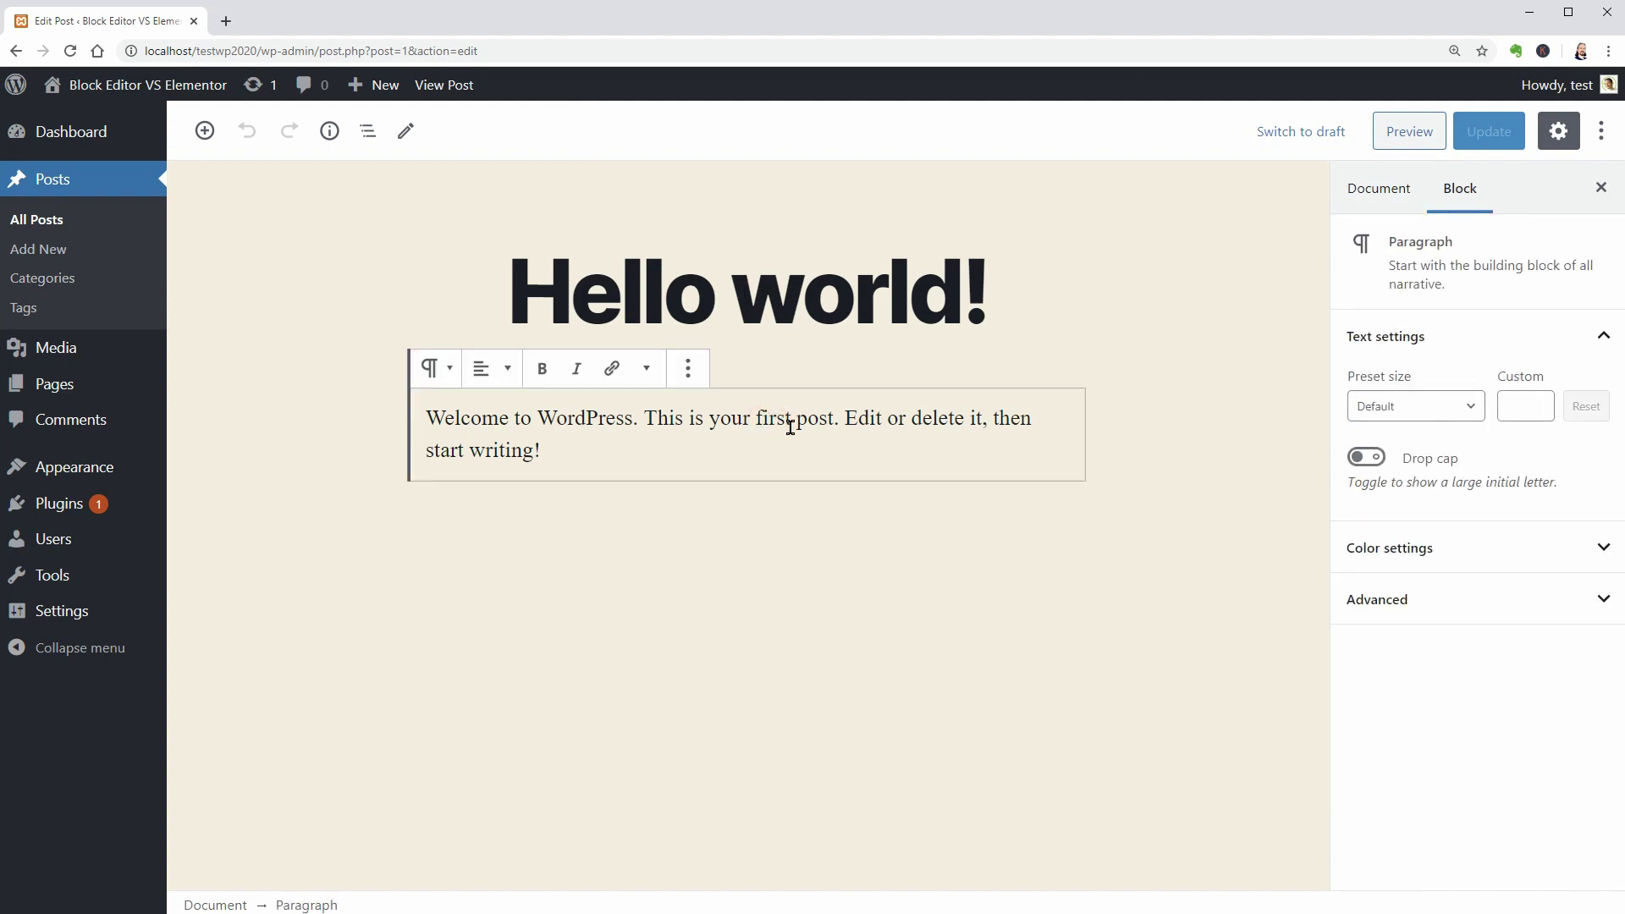
left_click(1600, 546)
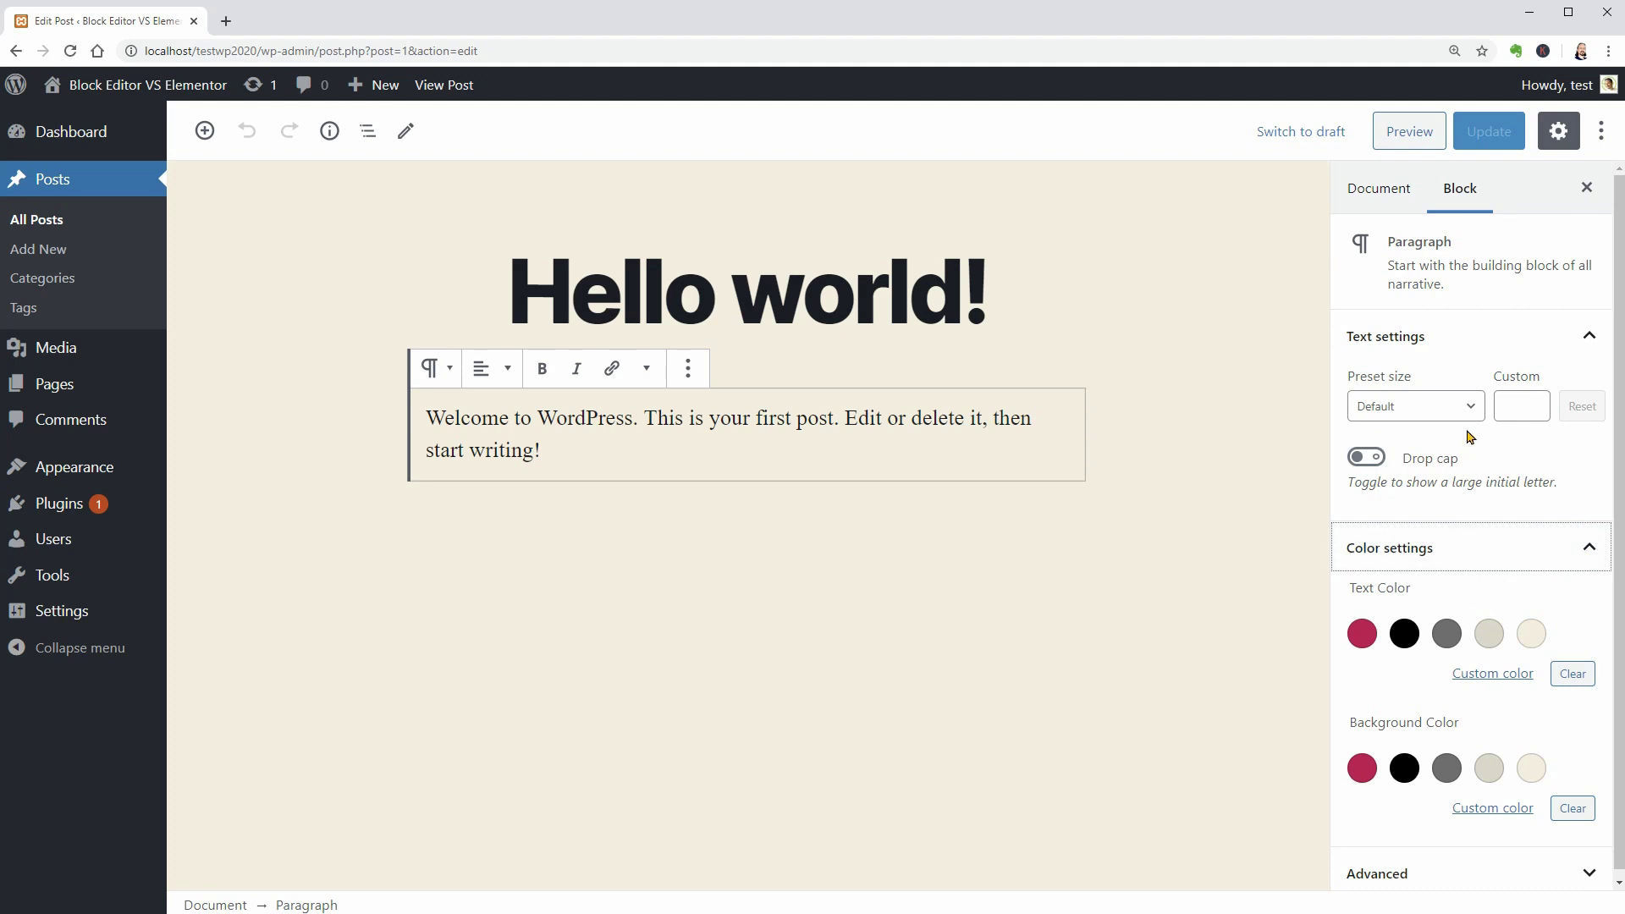
left_click(1455, 417)
left_click(1452, 419)
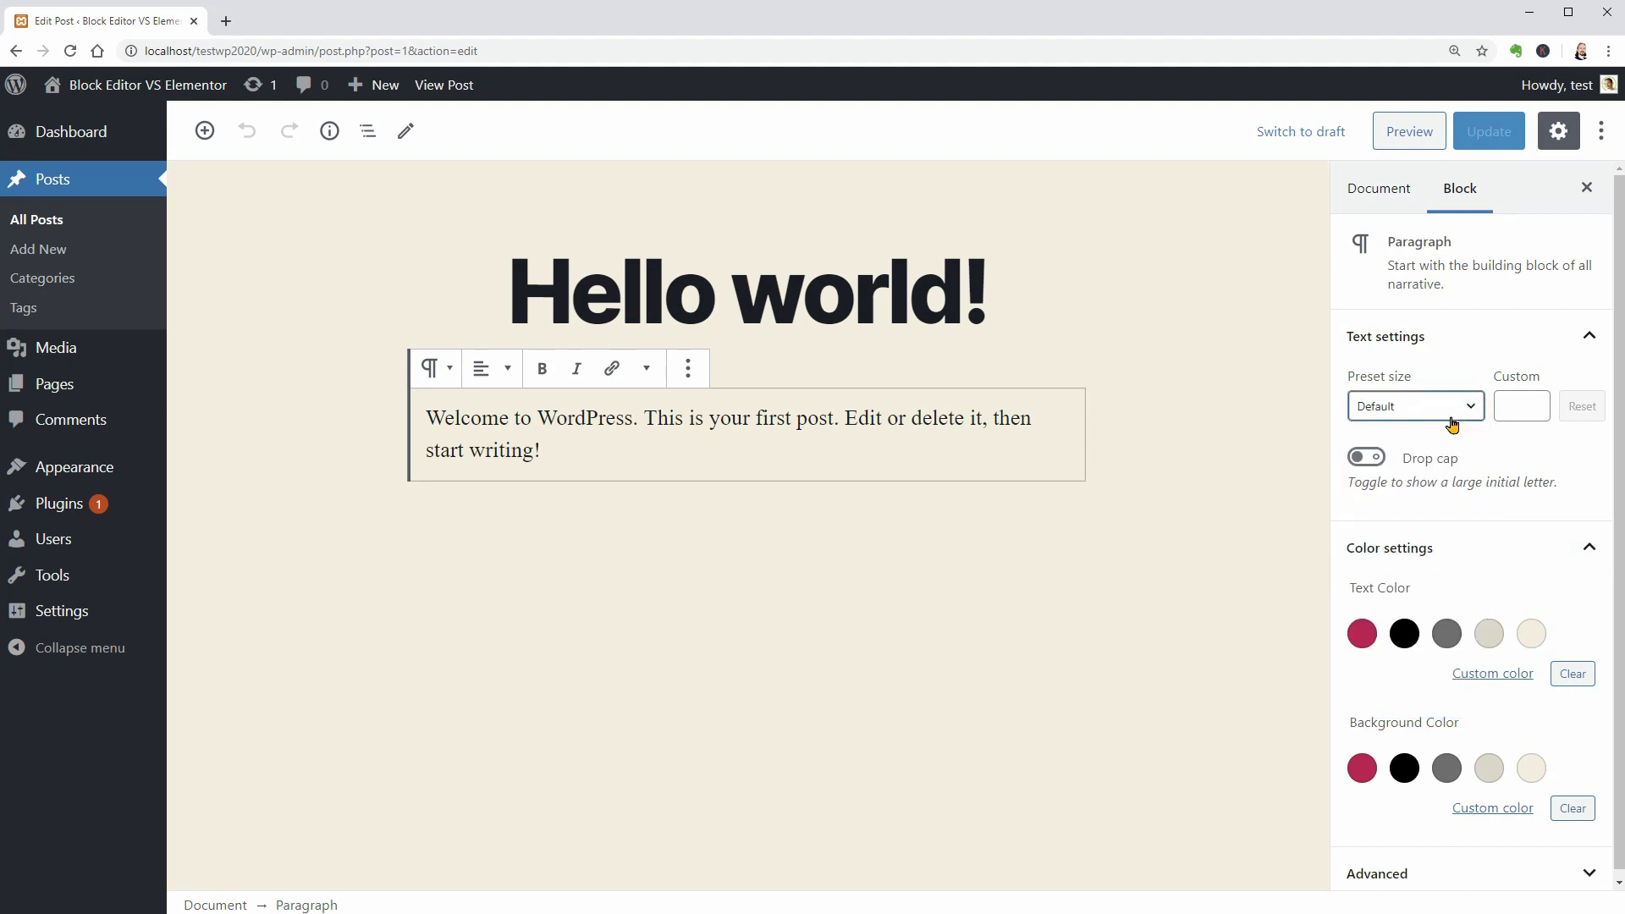
Insert an empty block above the welcome paragraph and make it a Heading block.
left_click(689, 370)
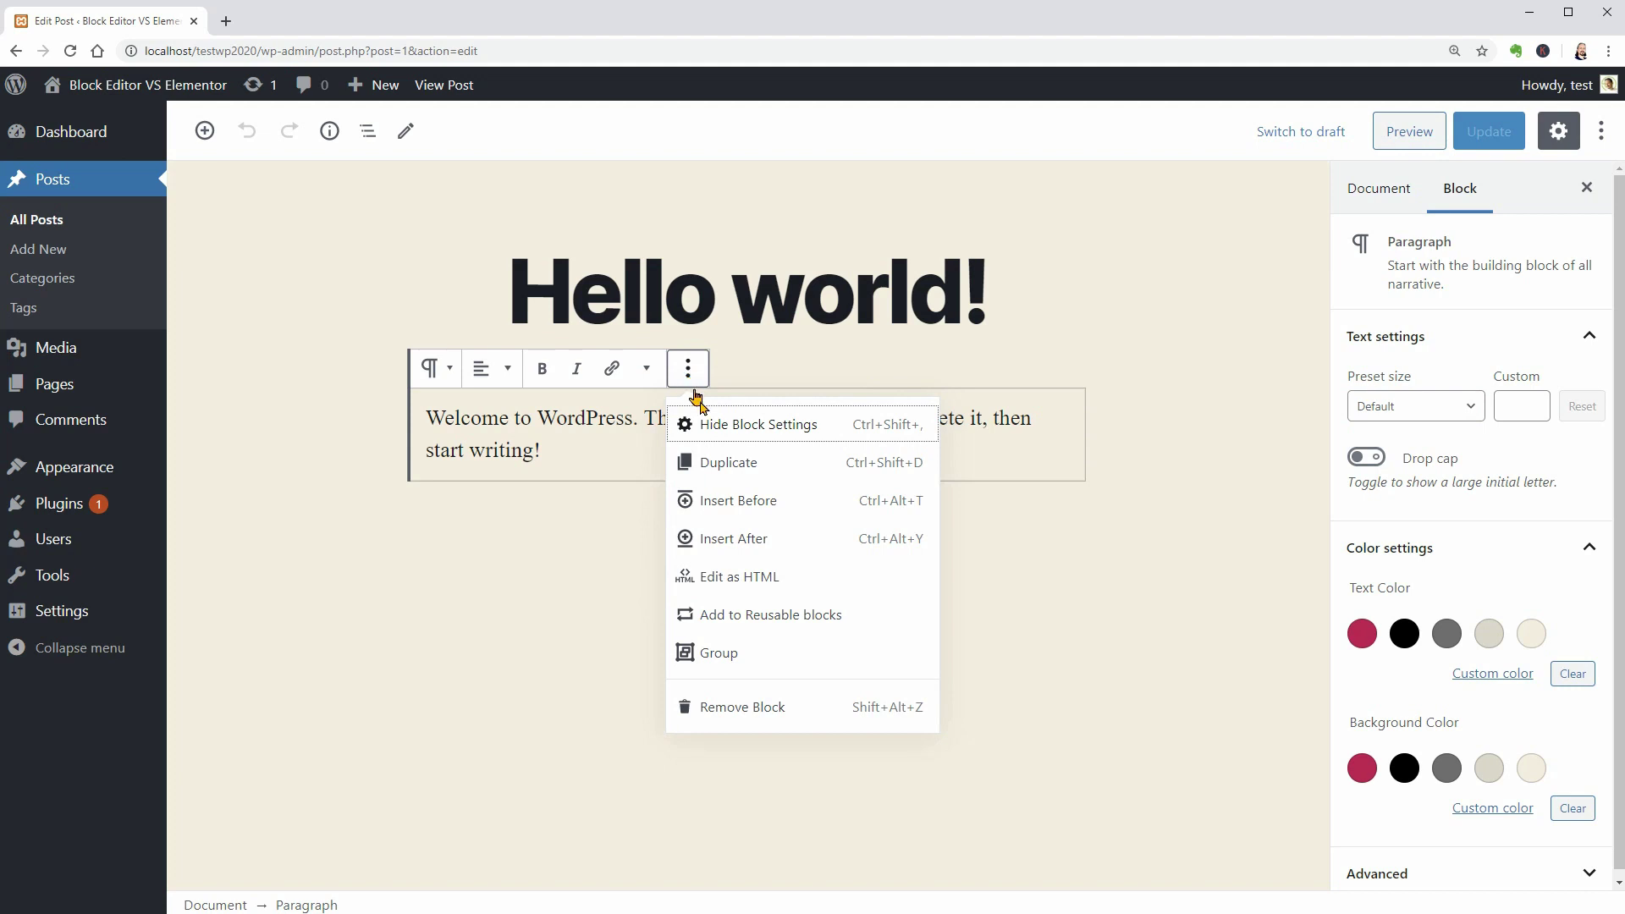
left_click(751, 503)
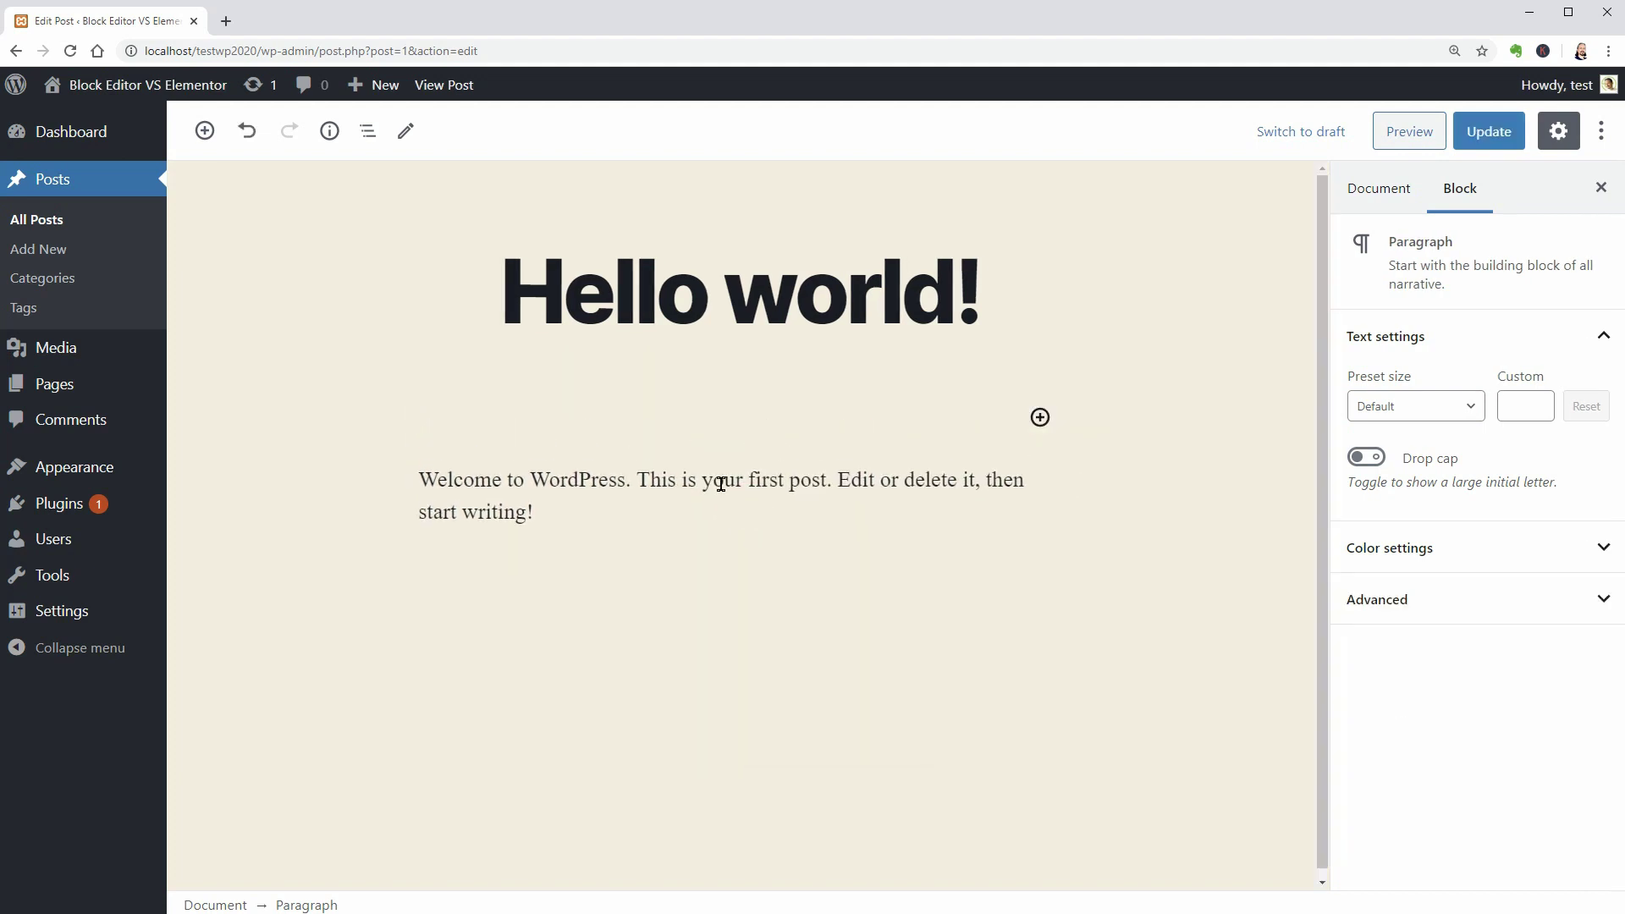
left_click(1040, 418)
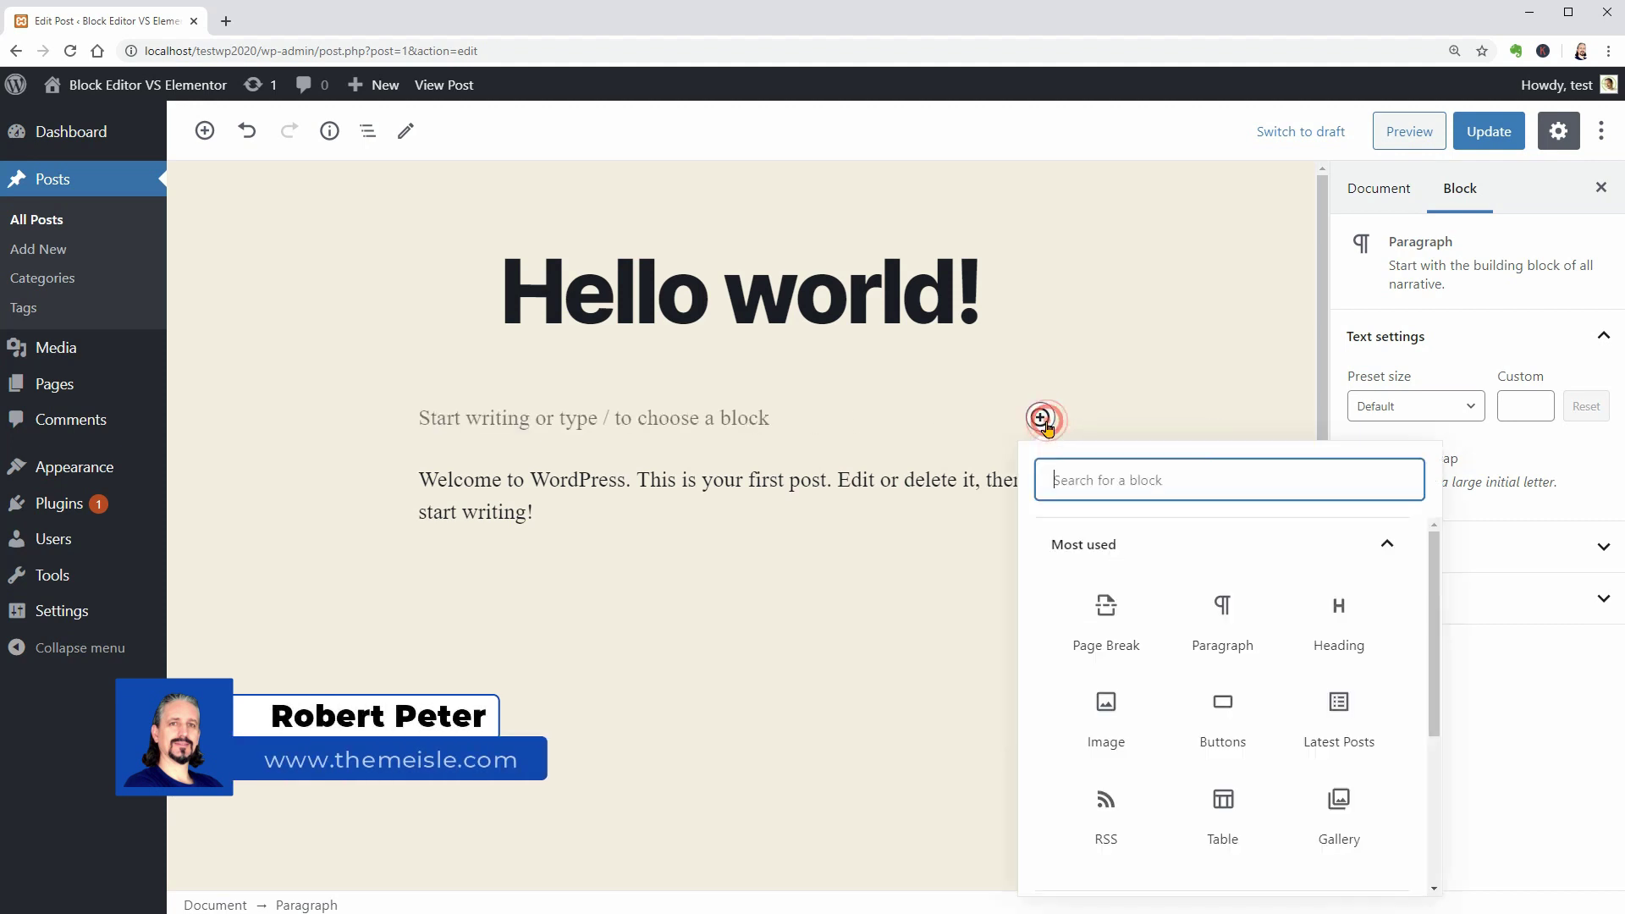
left_click(1335, 631)
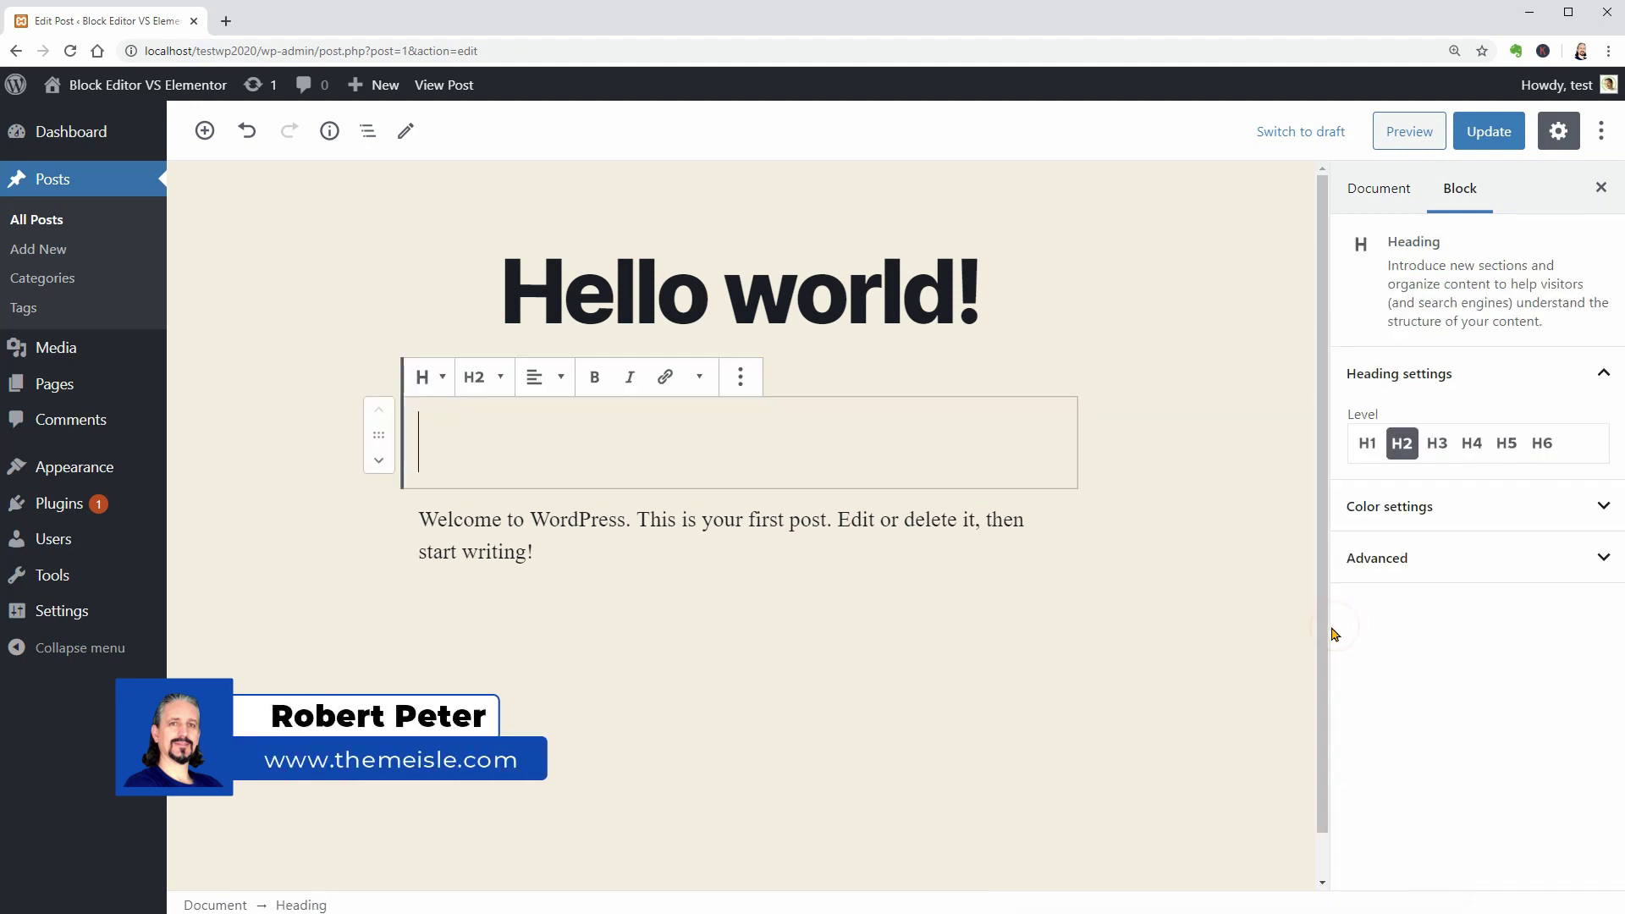
Set the new heading's level to H4.
left_click(1452, 505)
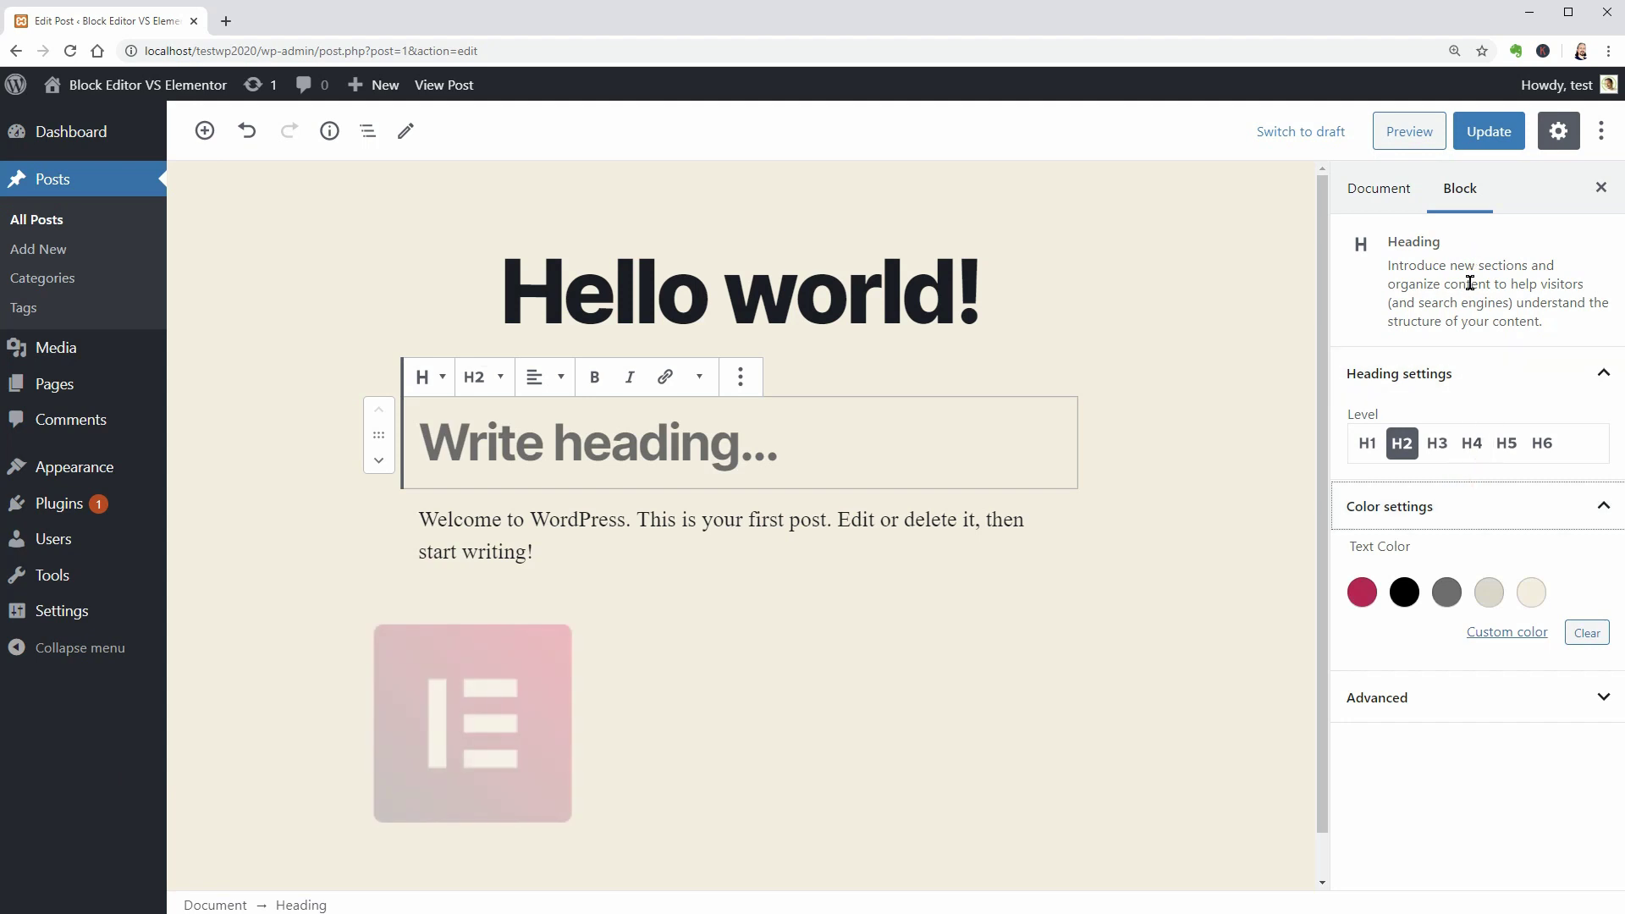
left_click(1367, 442)
left_click(1401, 443)
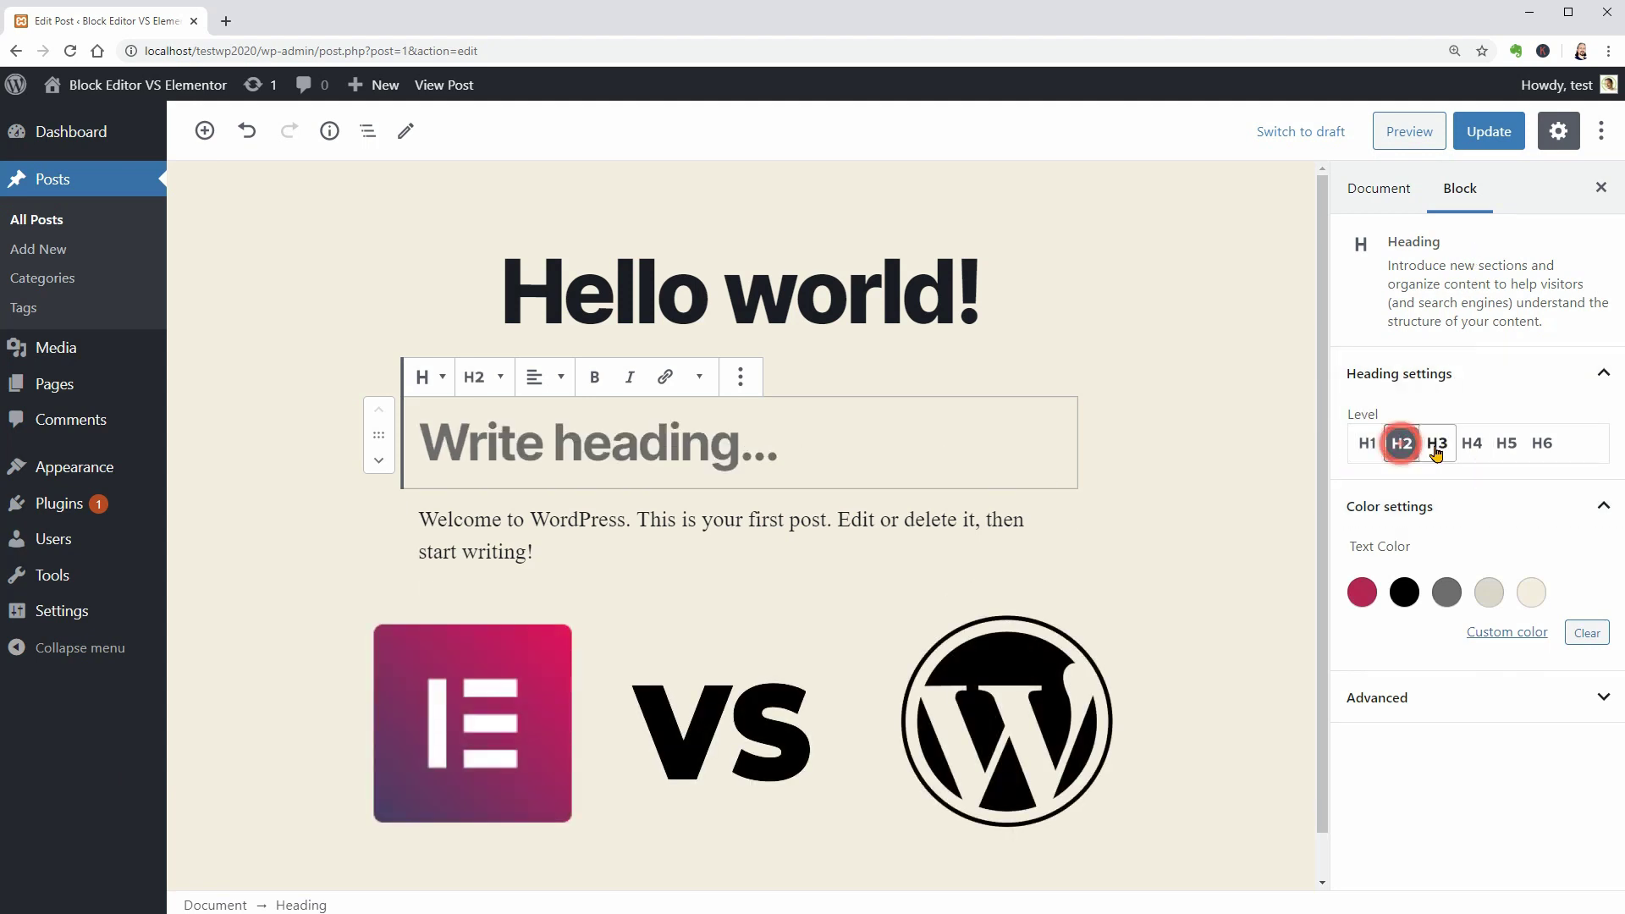
left_click(1436, 443)
left_click(1471, 443)
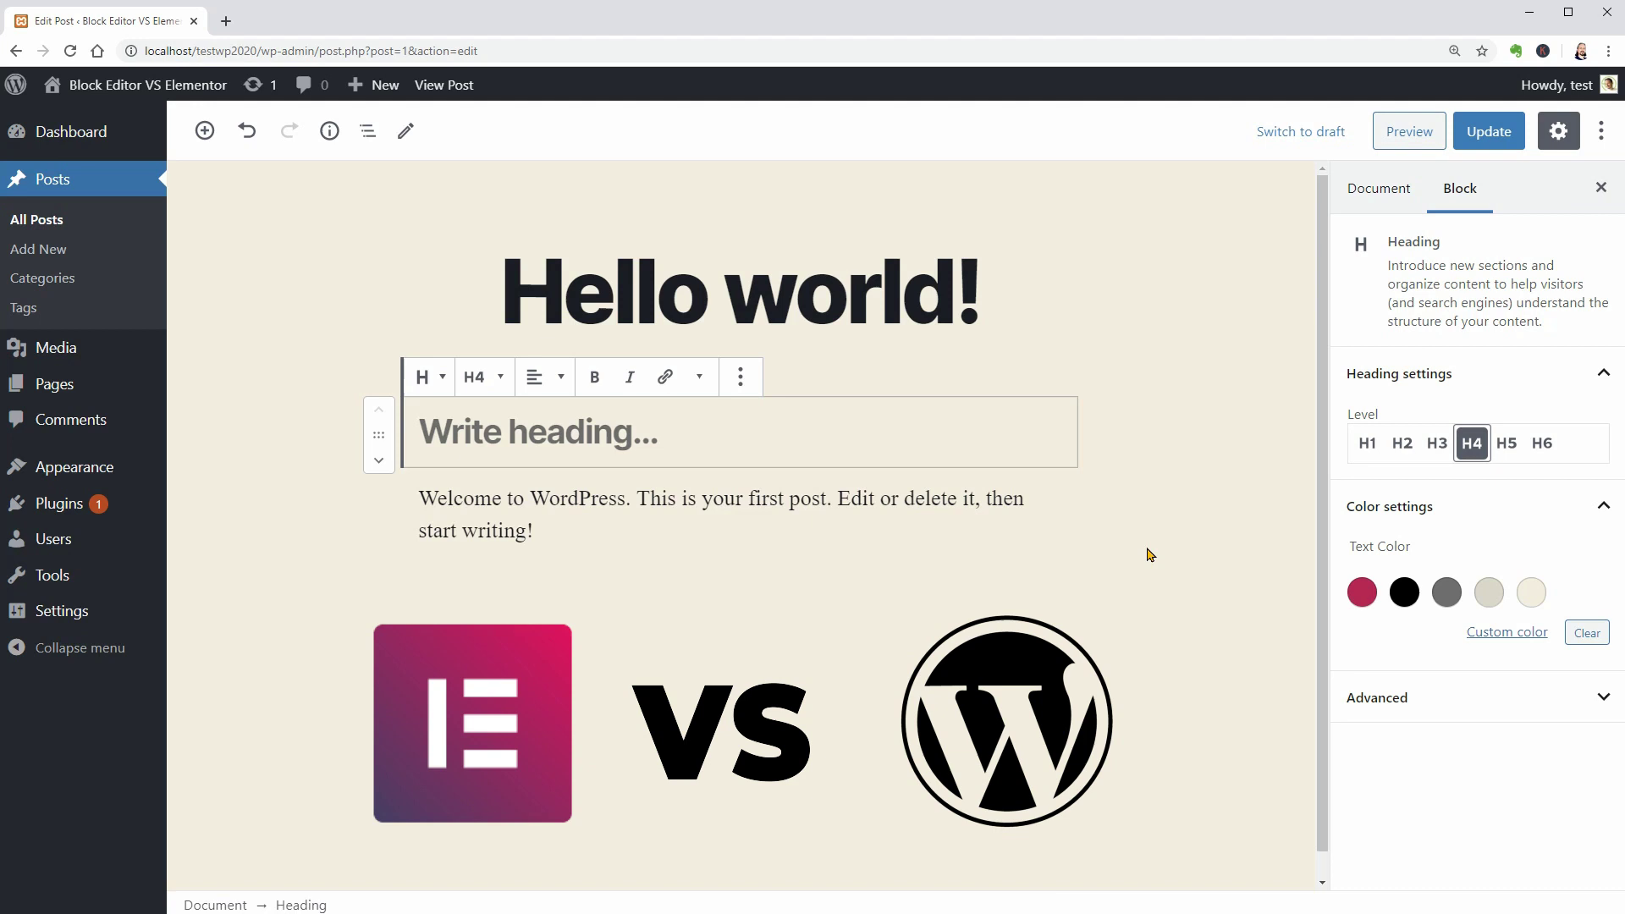
Start a new post without saving the old one and paste Lorem ipsum into its first paragraph.
mouse_move(379, 94)
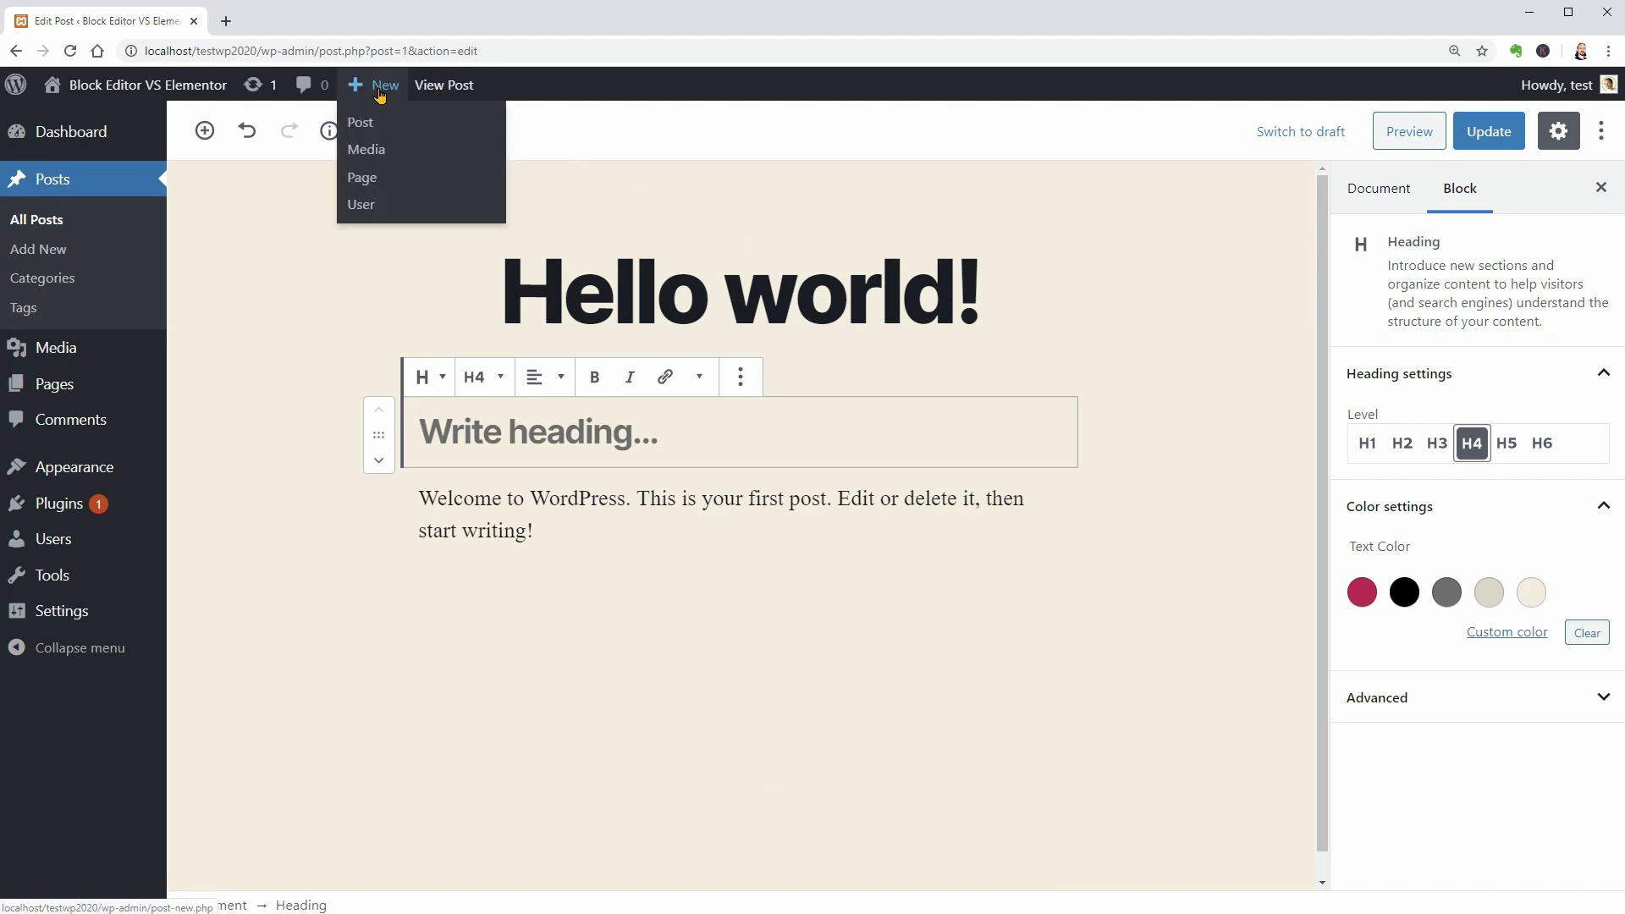
left_click(372, 123)
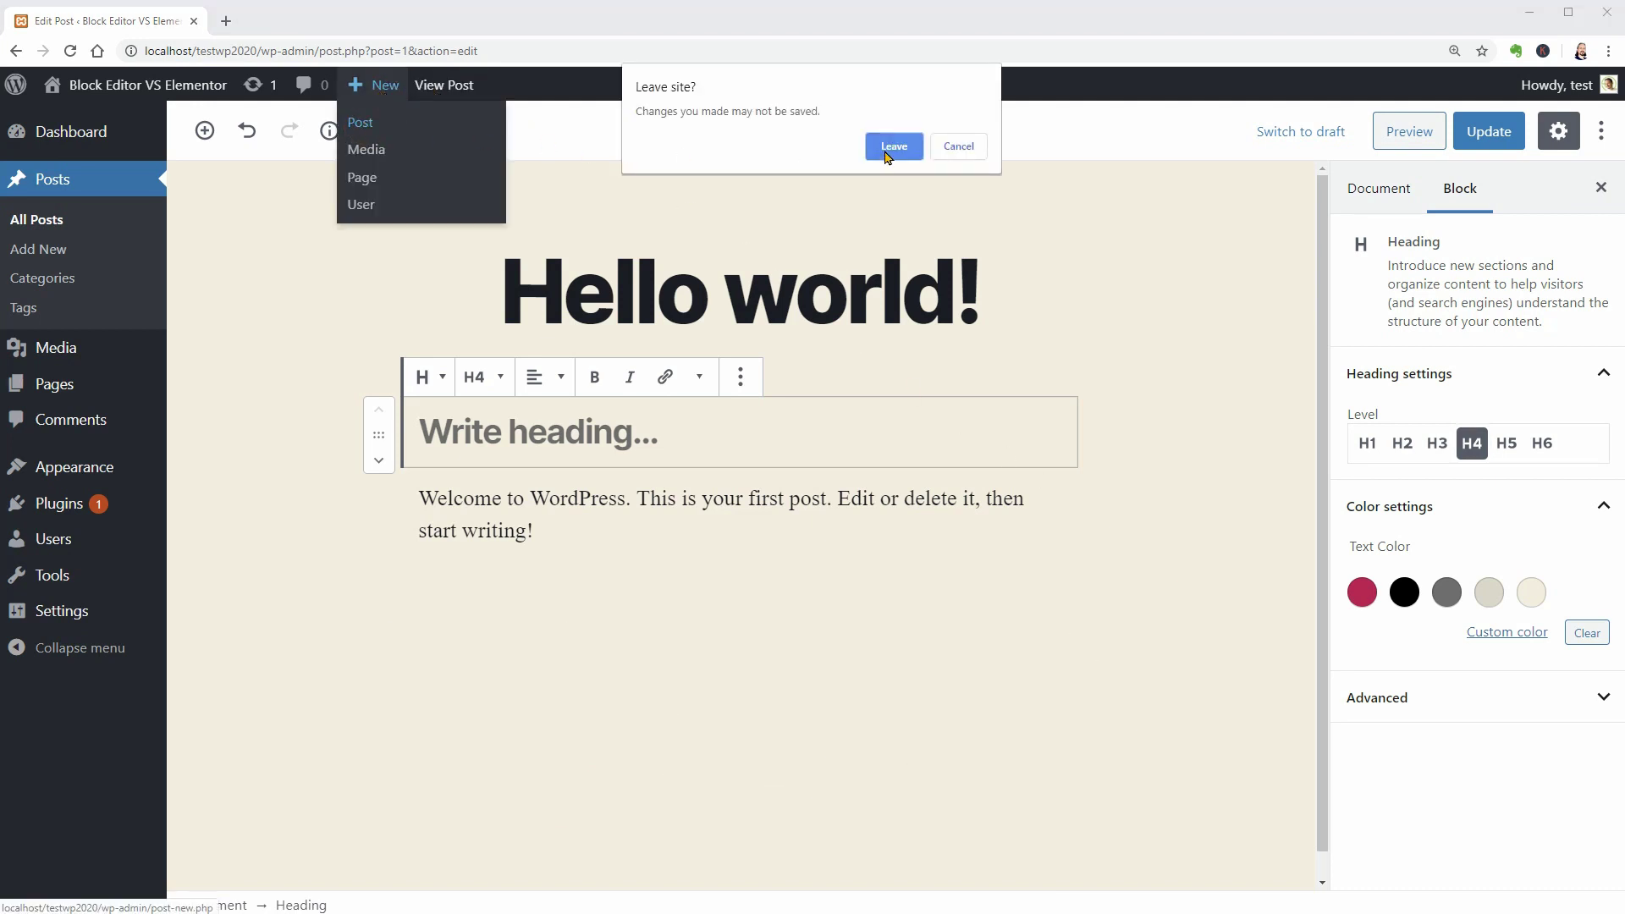
left_click(894, 146)
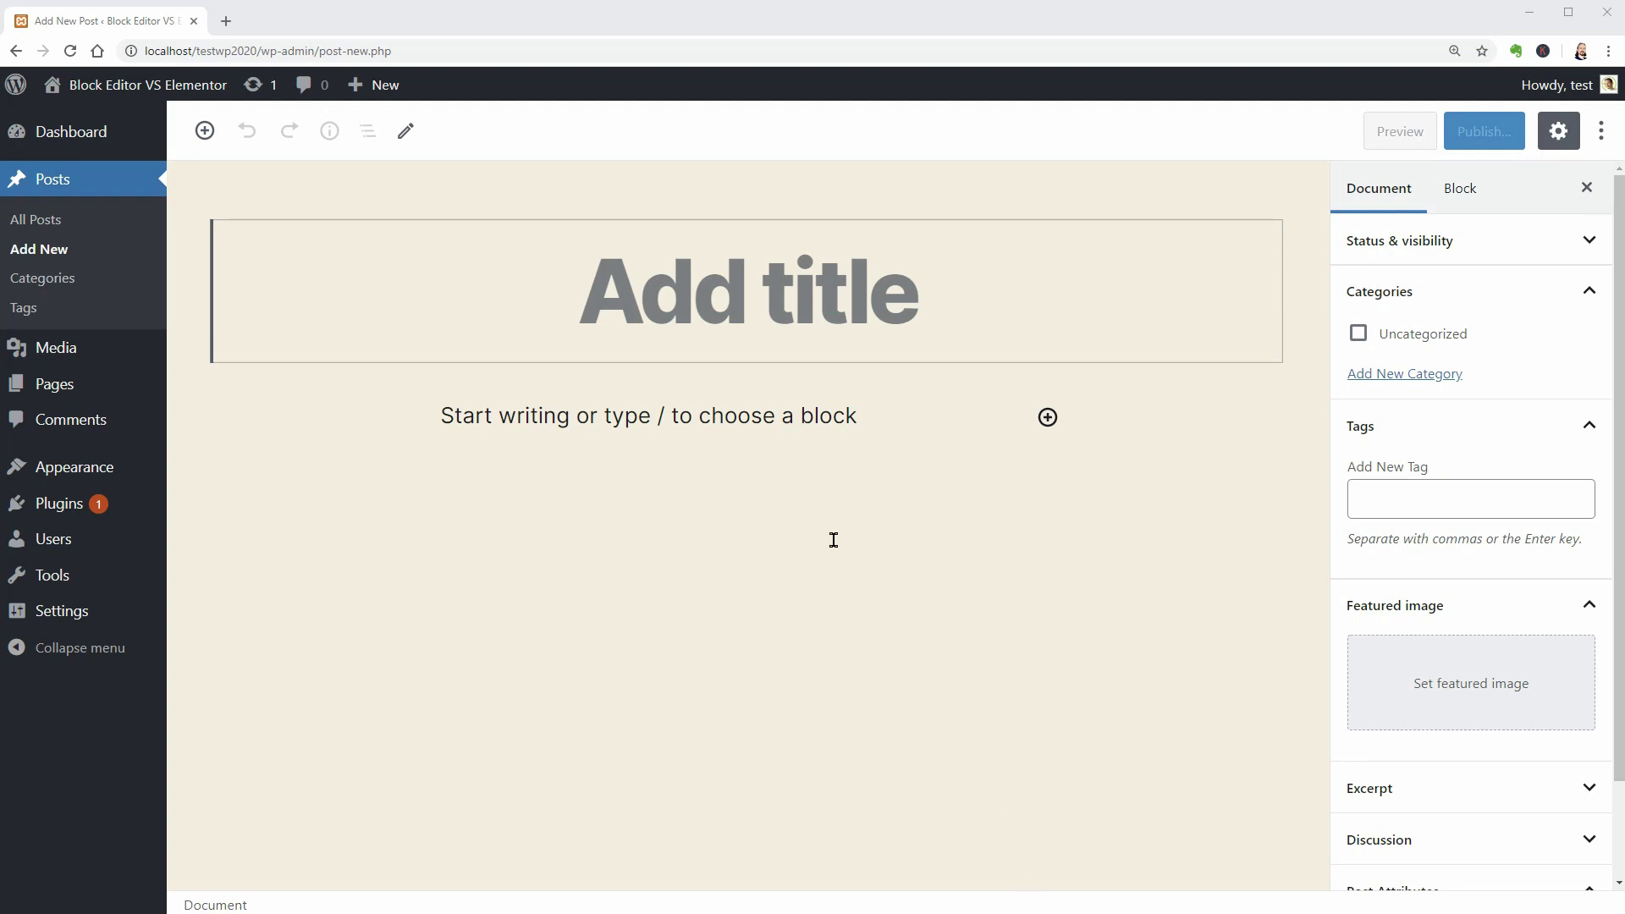
left_click(532, 419)
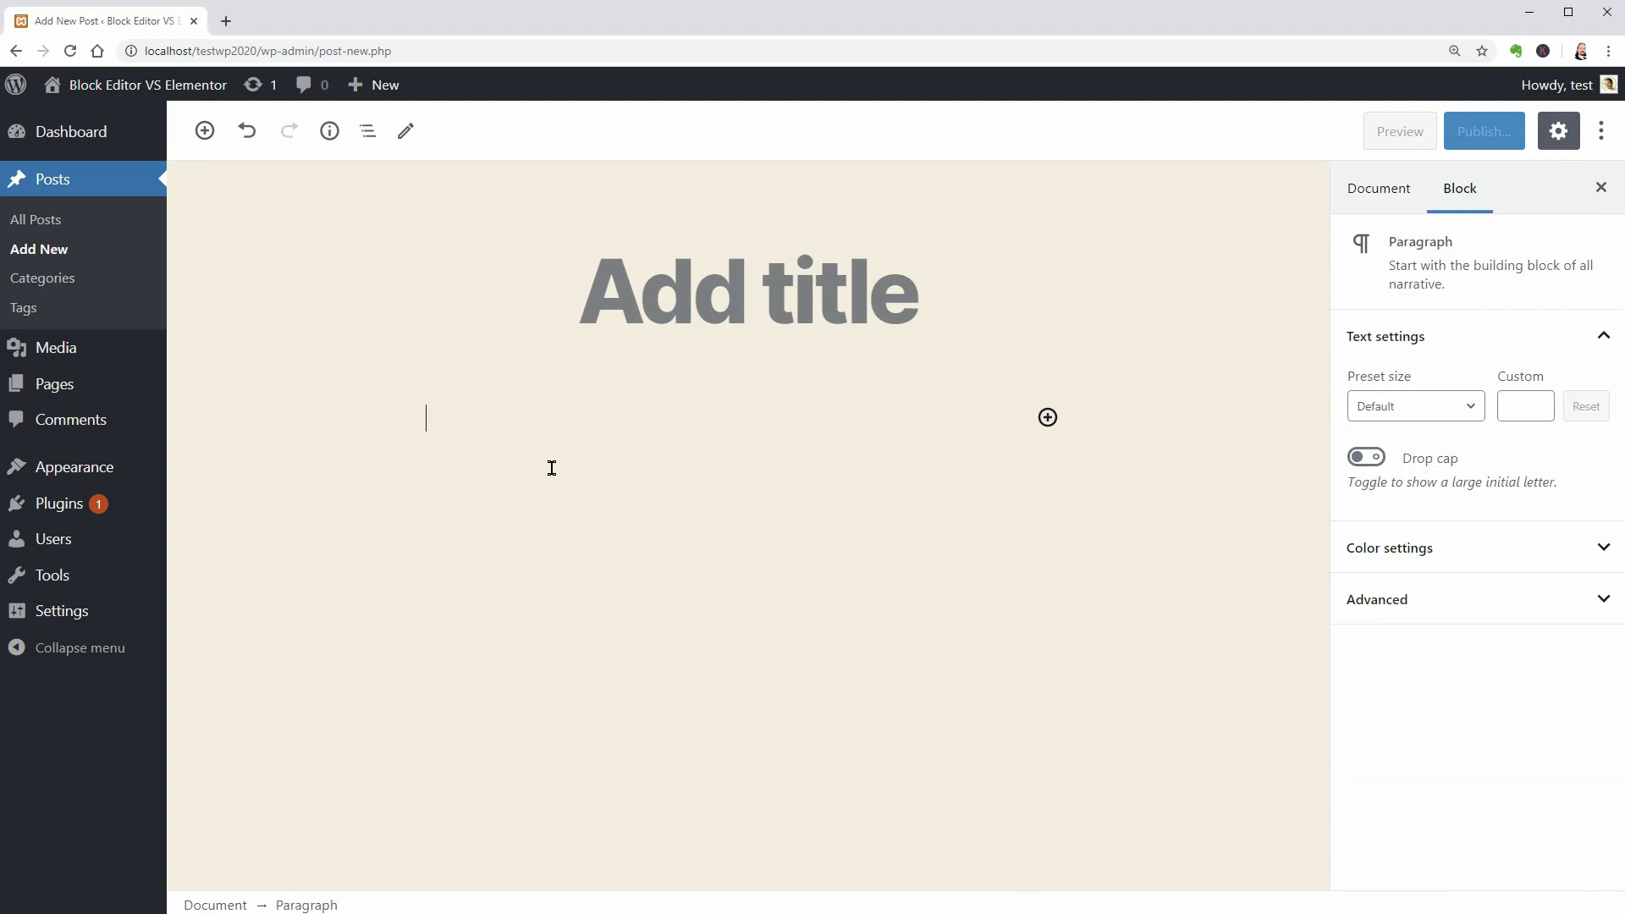
right_click(499, 423)
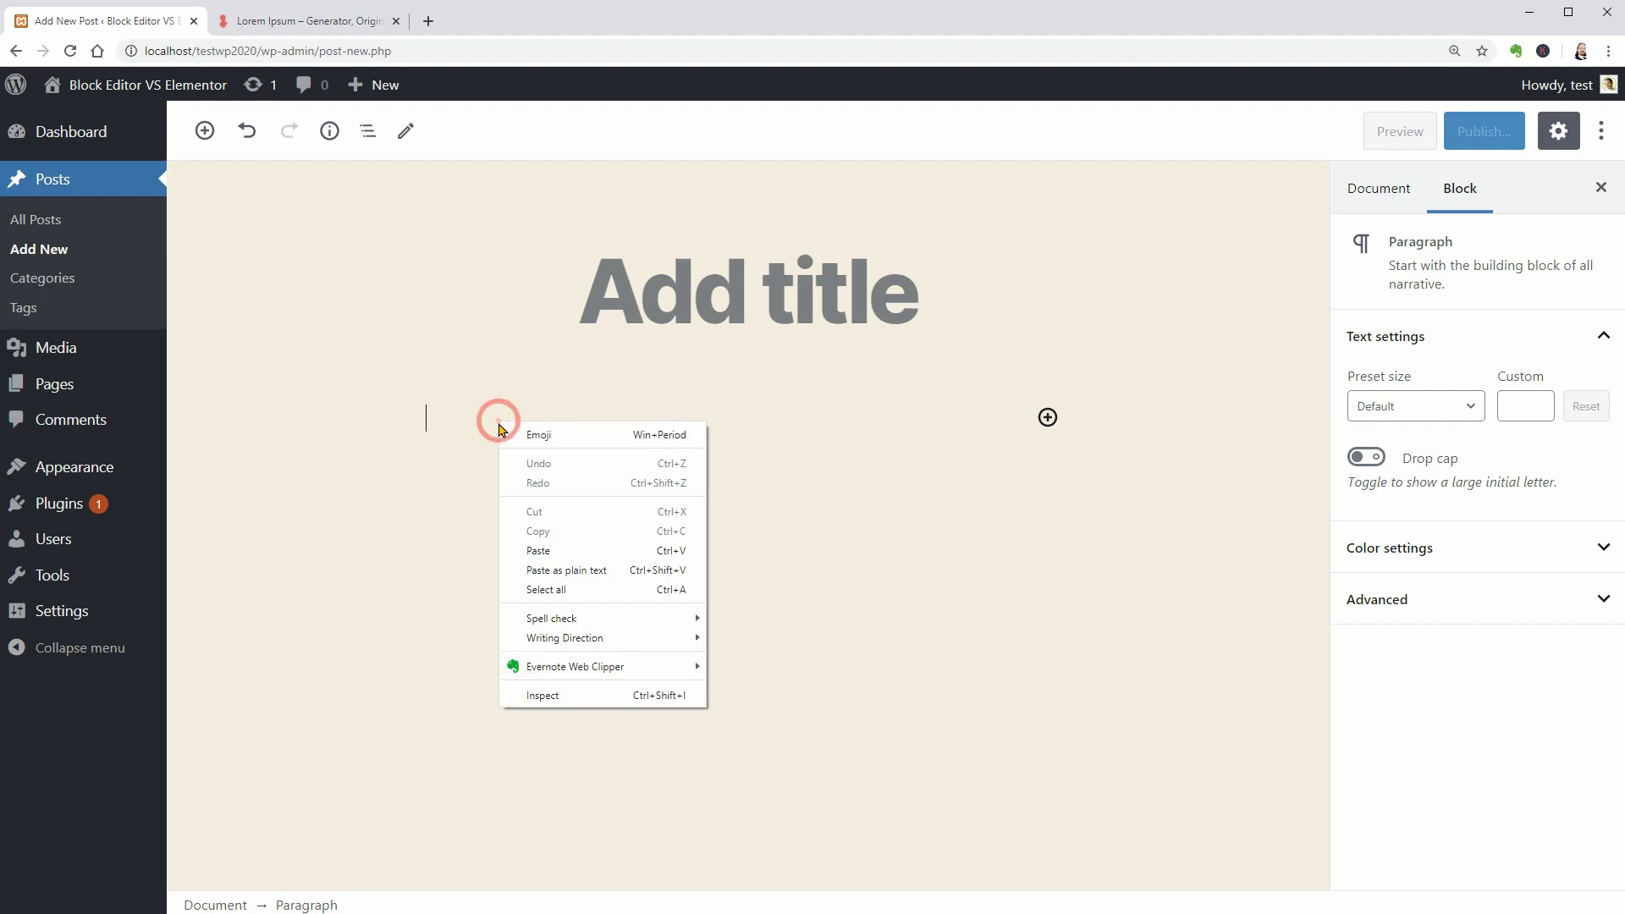
left_click(569, 543)
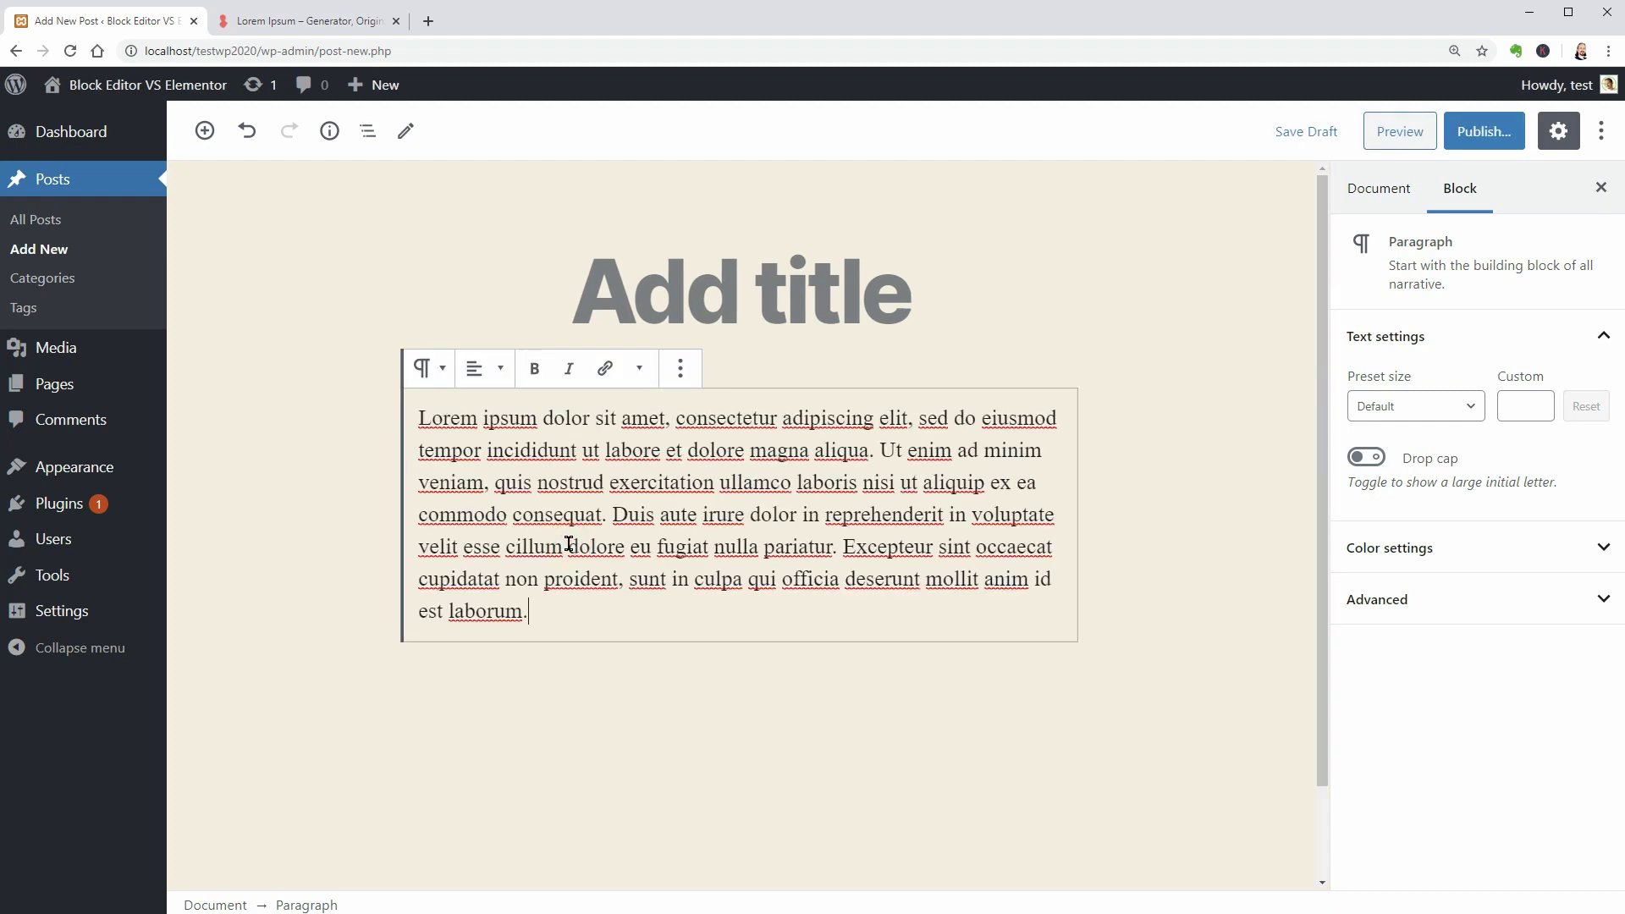
Split the Lorem ipsum text into separate paragraphs at 'Ut enim' and 'Duis'.
left_click(882, 447)
key("Return")
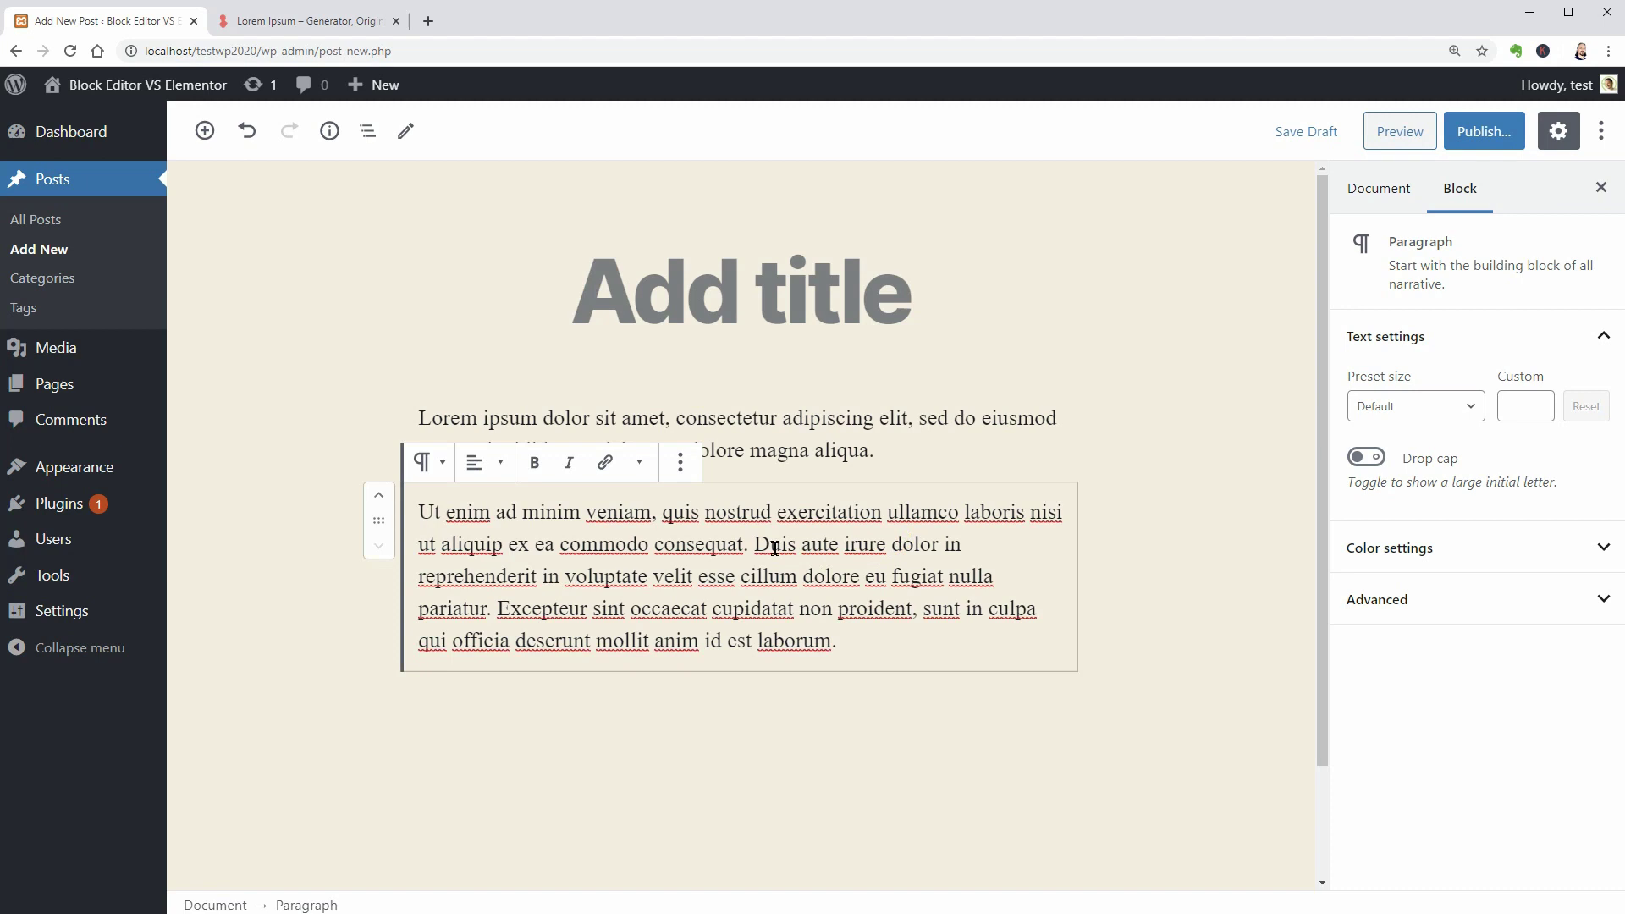
left_click(760, 544)
key("Return")
Add an empty block after the Duis paragraph.
left_click(907, 665)
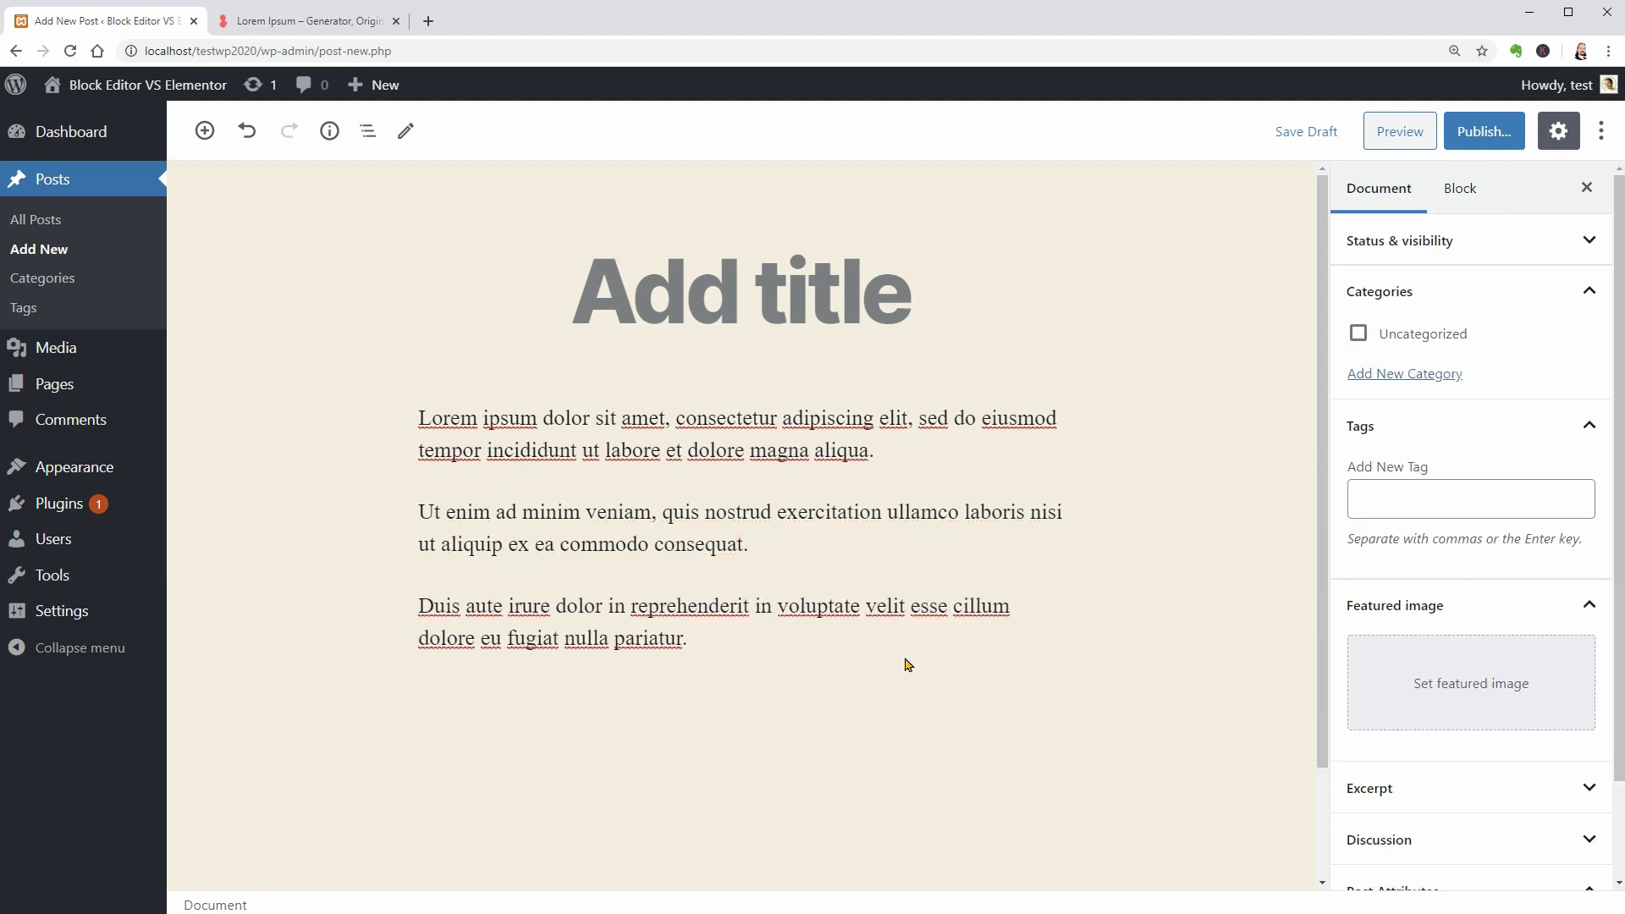
left_click(727, 637)
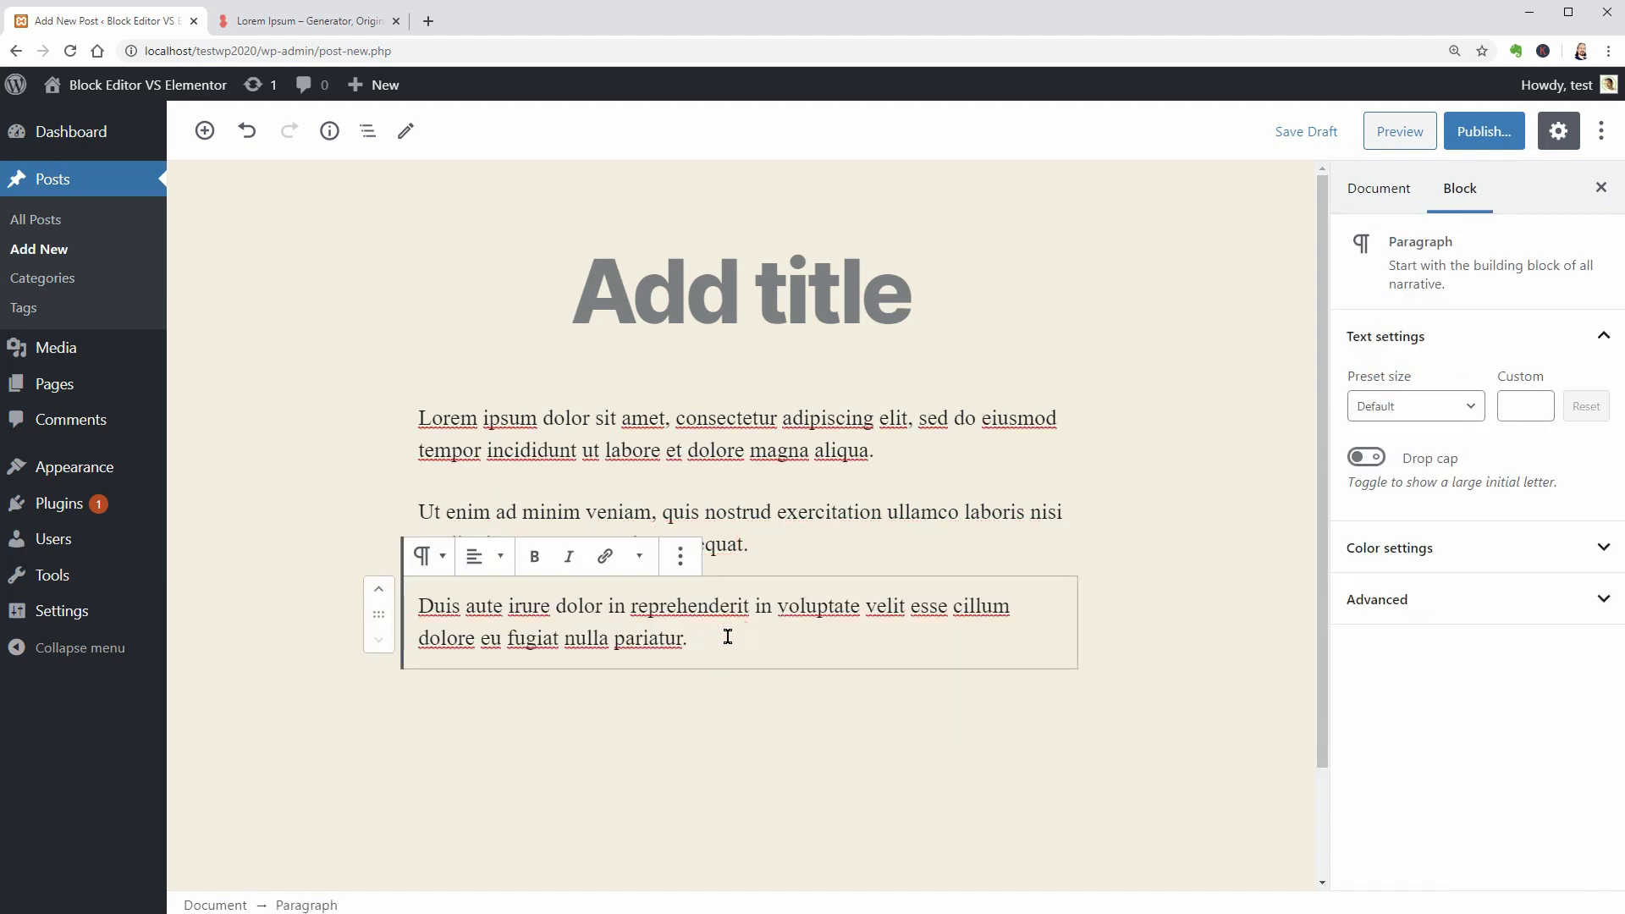
left_click(691, 569)
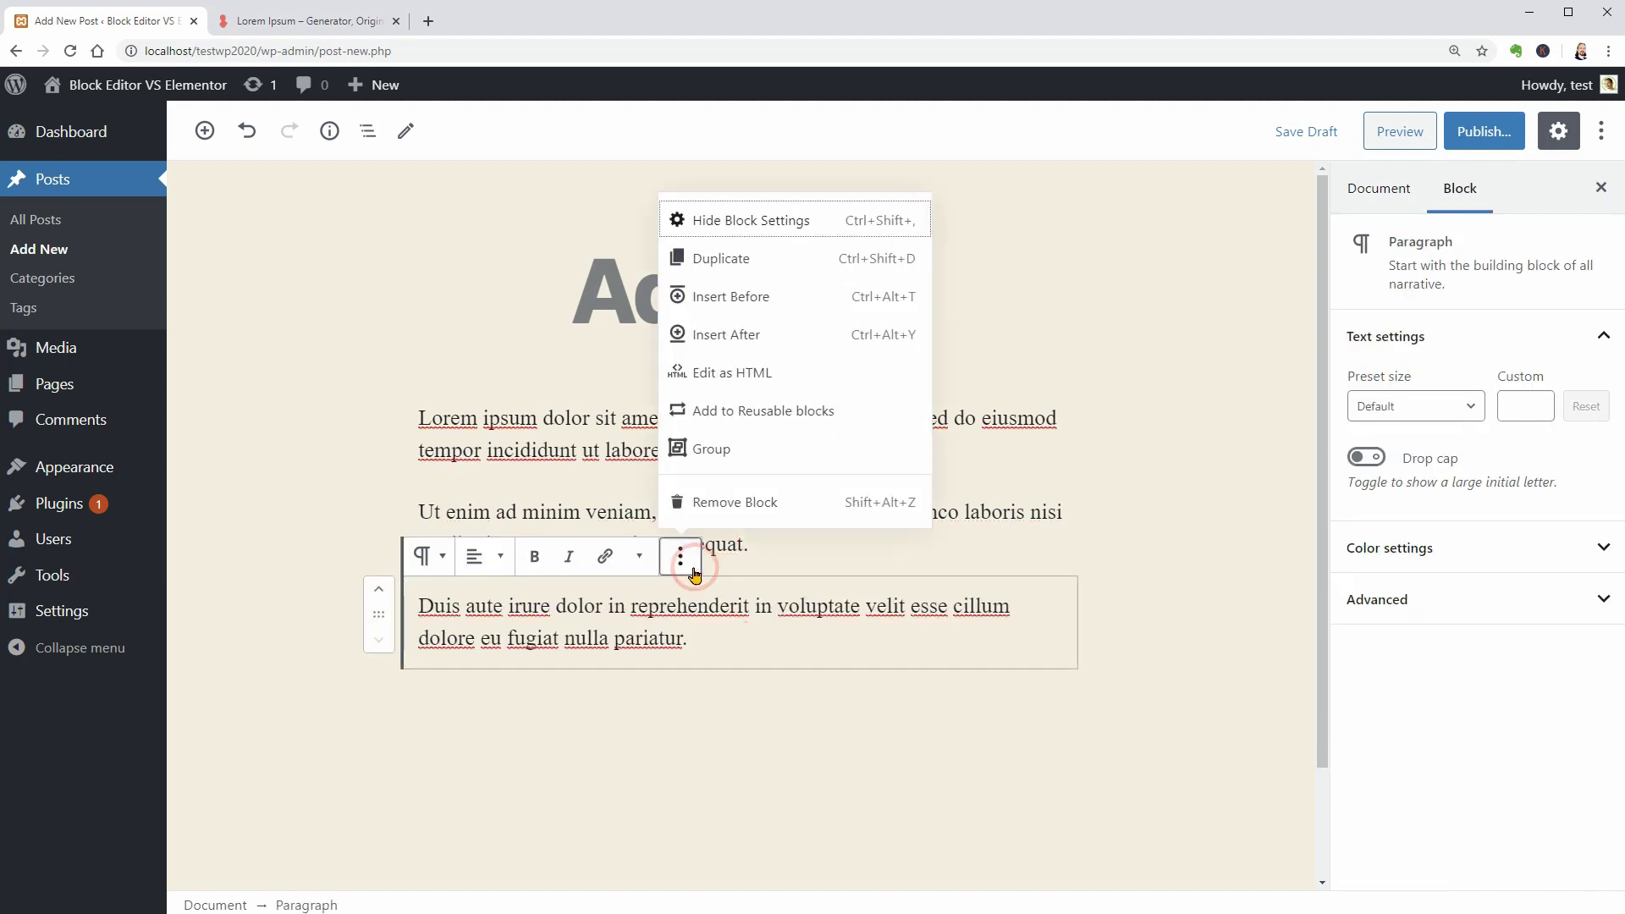
left_click(769, 331)
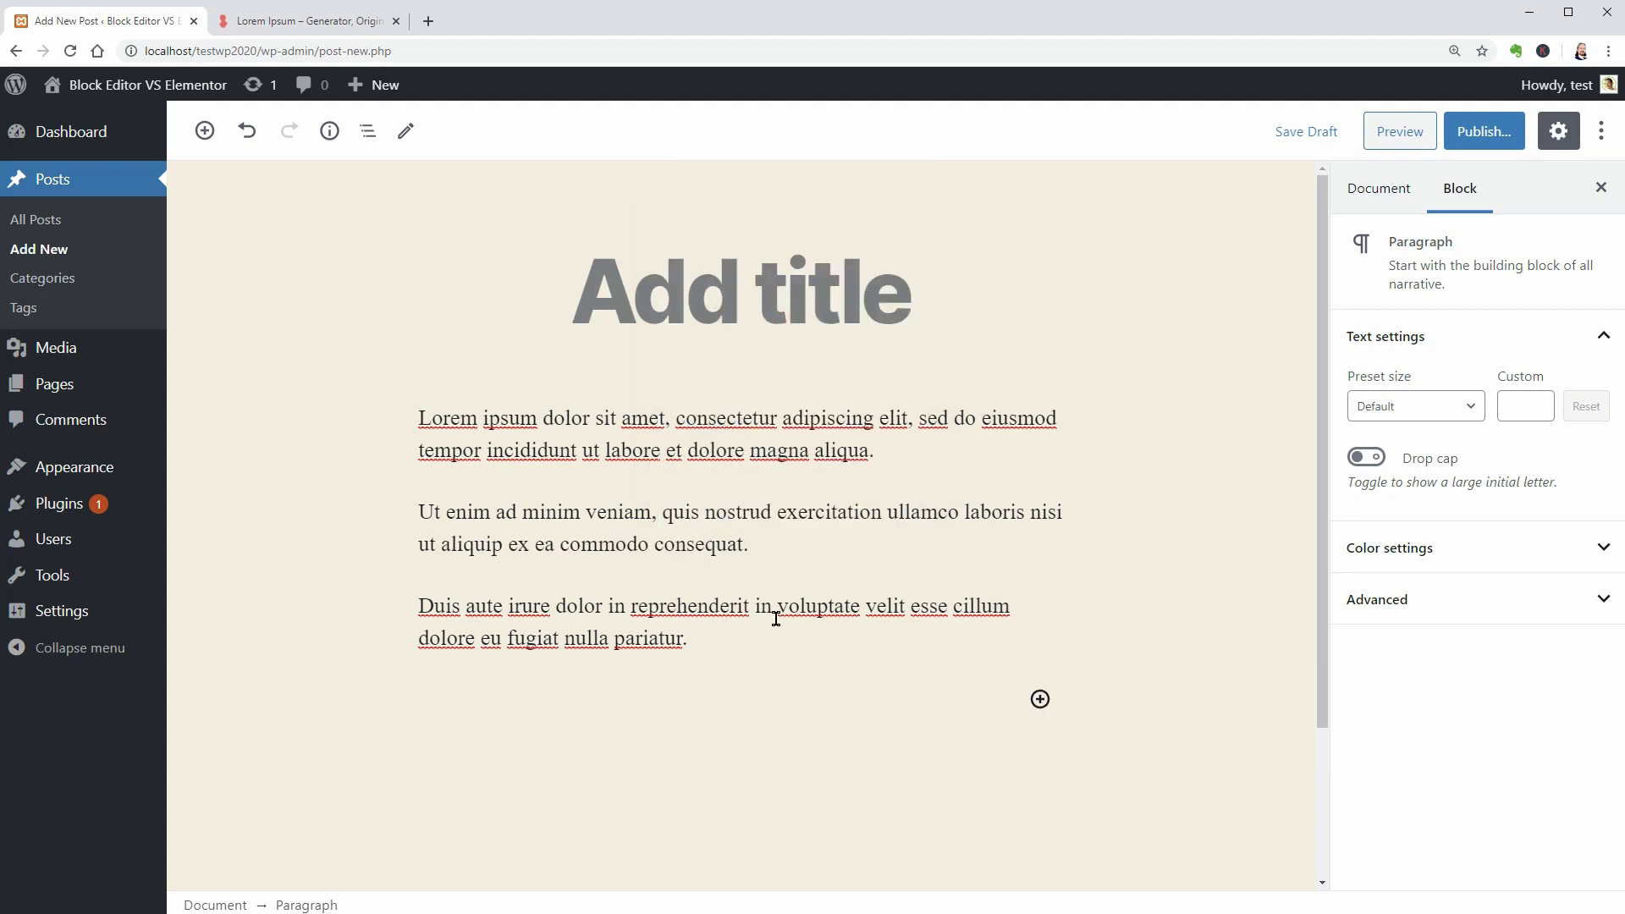
Add a 'Heading 2' heading and duplicate it.
left_click(1040, 699)
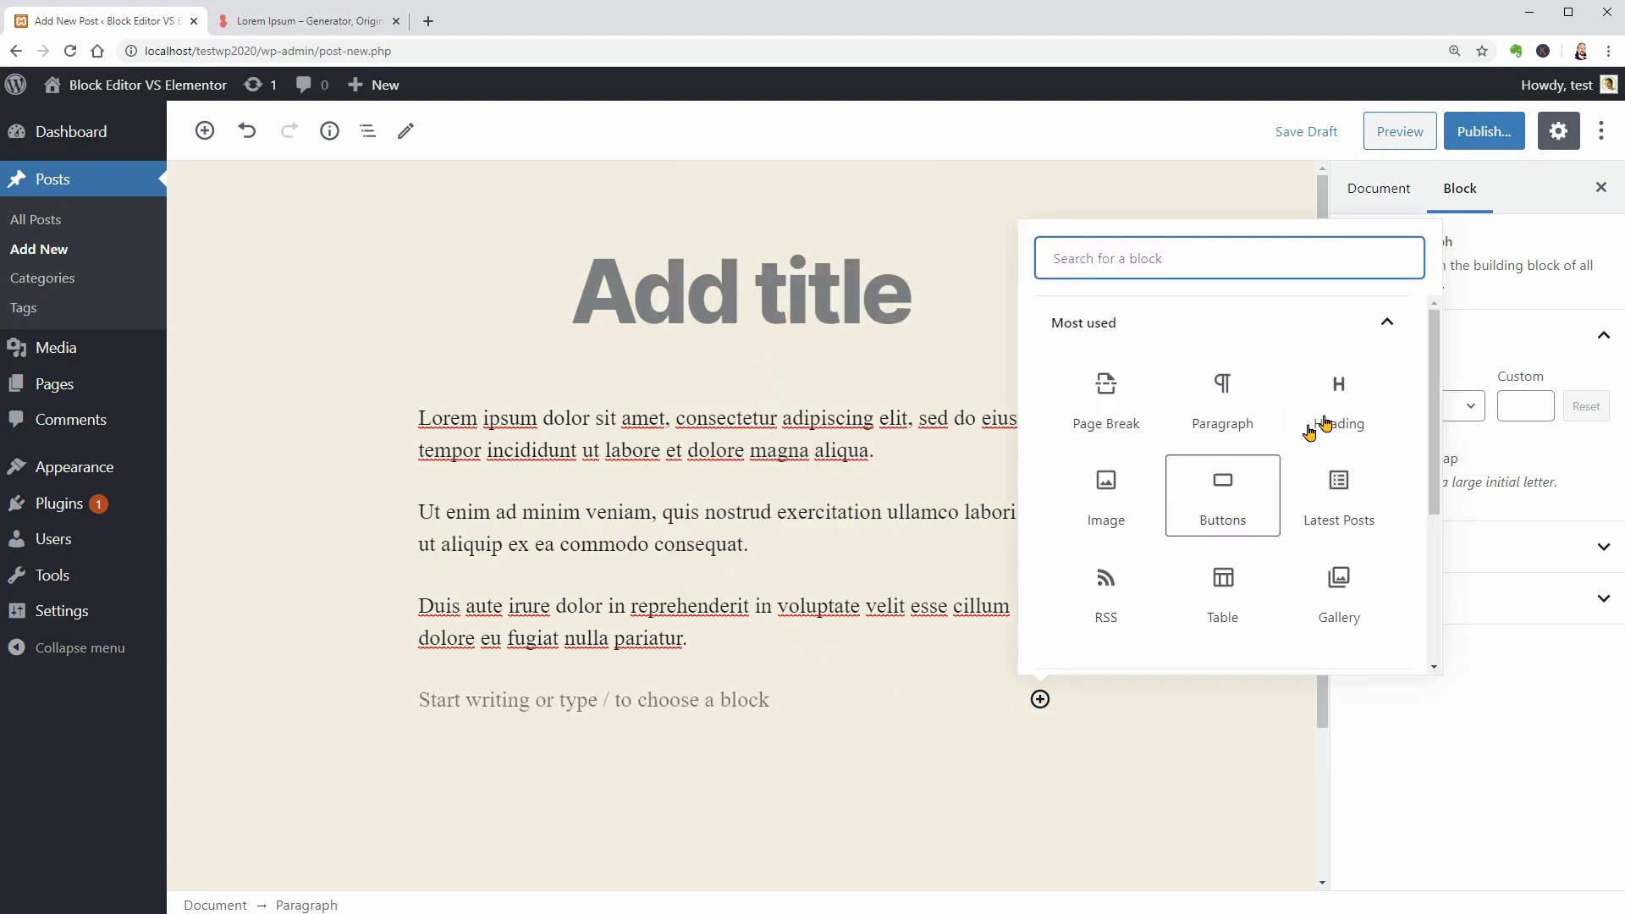
left_click(1325, 422)
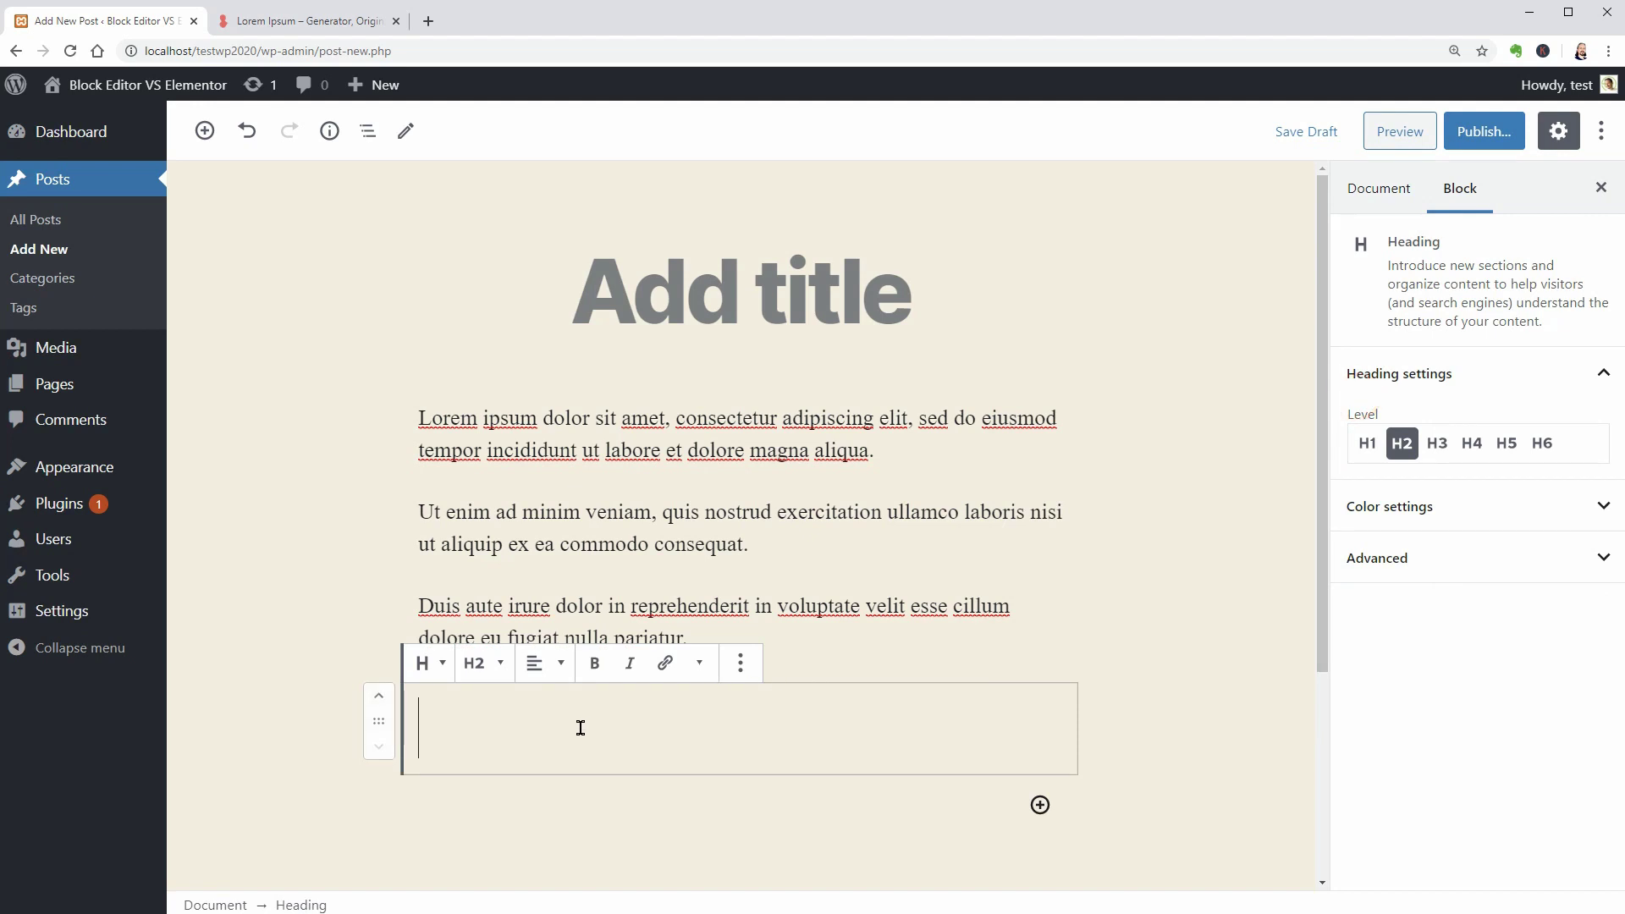
type("Heading 2")
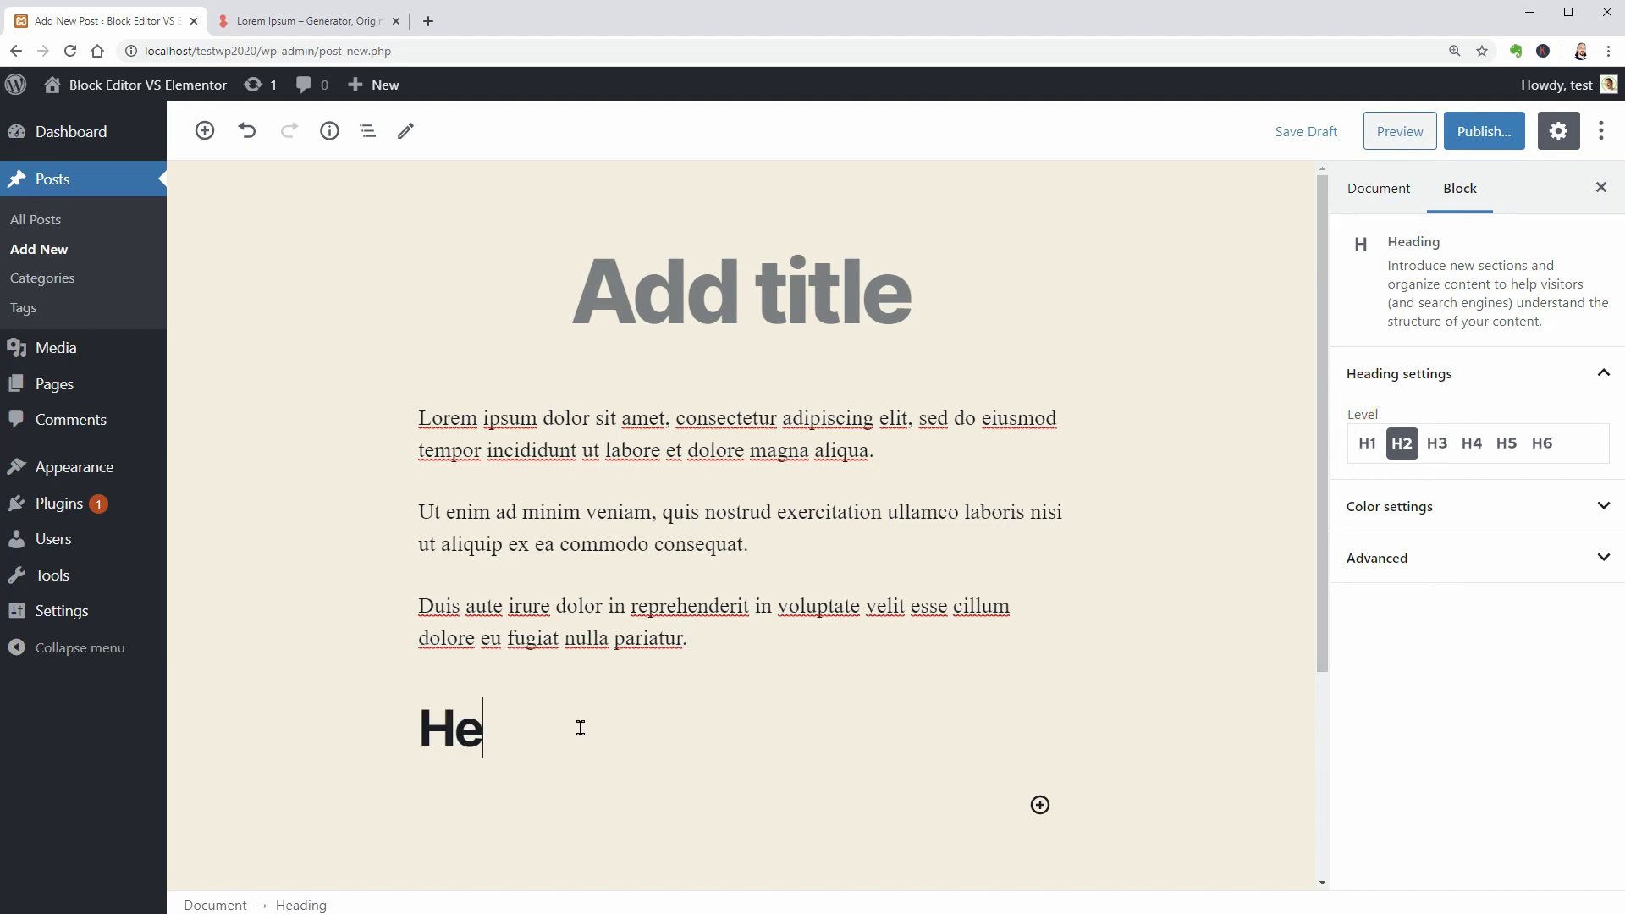
left_click(742, 667)
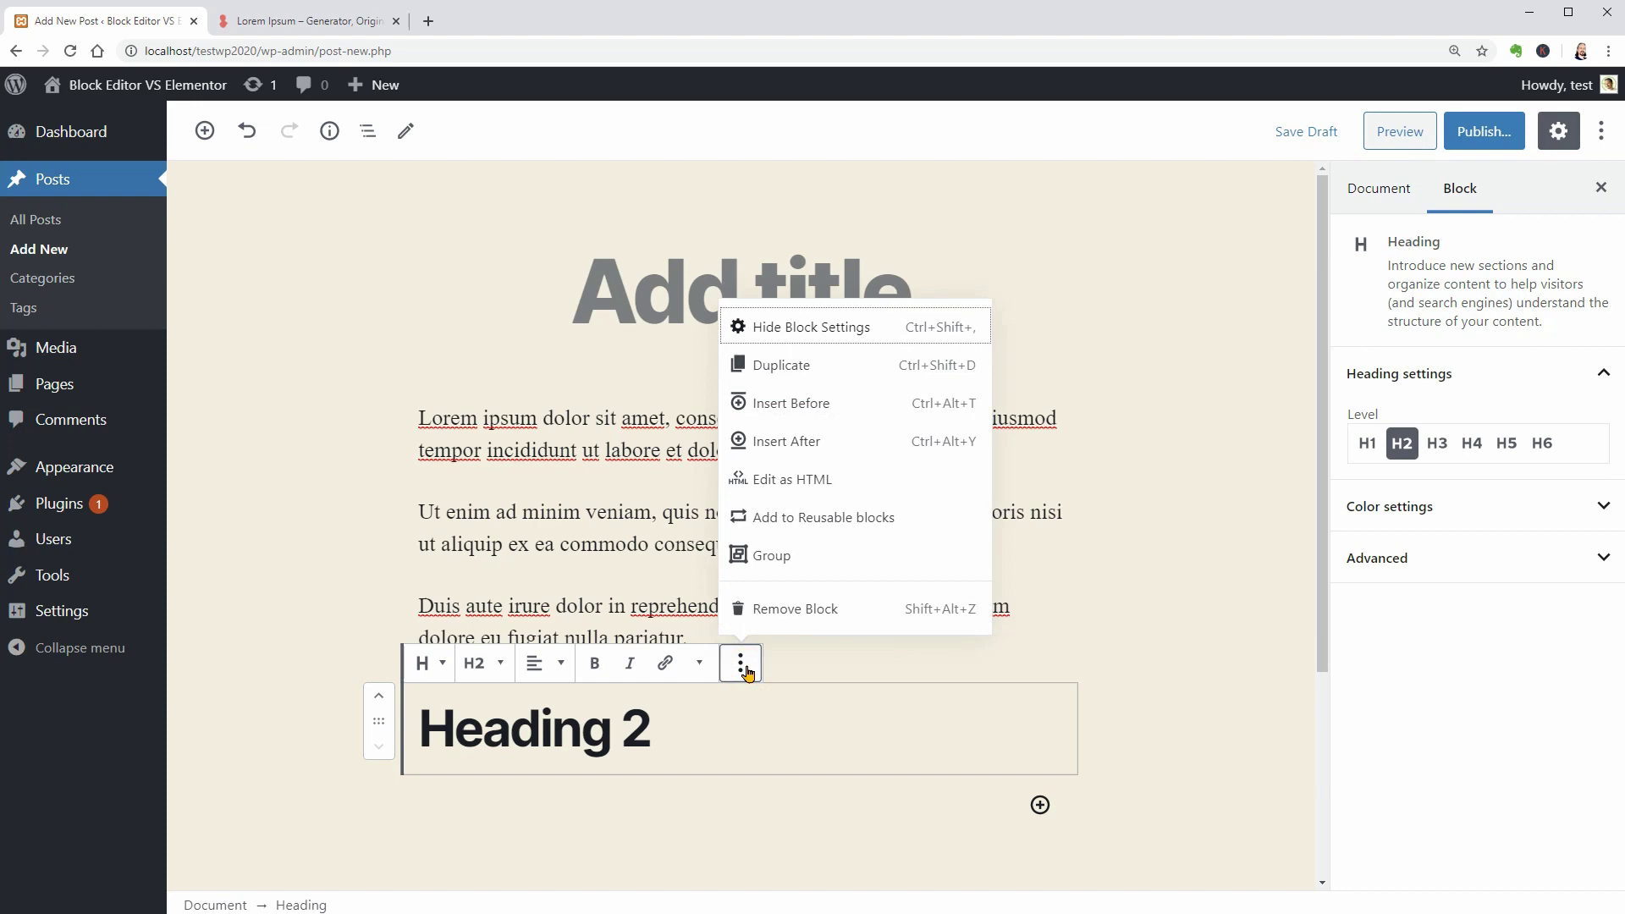
left_click(811, 365)
Change the copy to 'Heading 3' at level H3 and start an empty paragraph below.
scroll(989, 636, "down", 2)
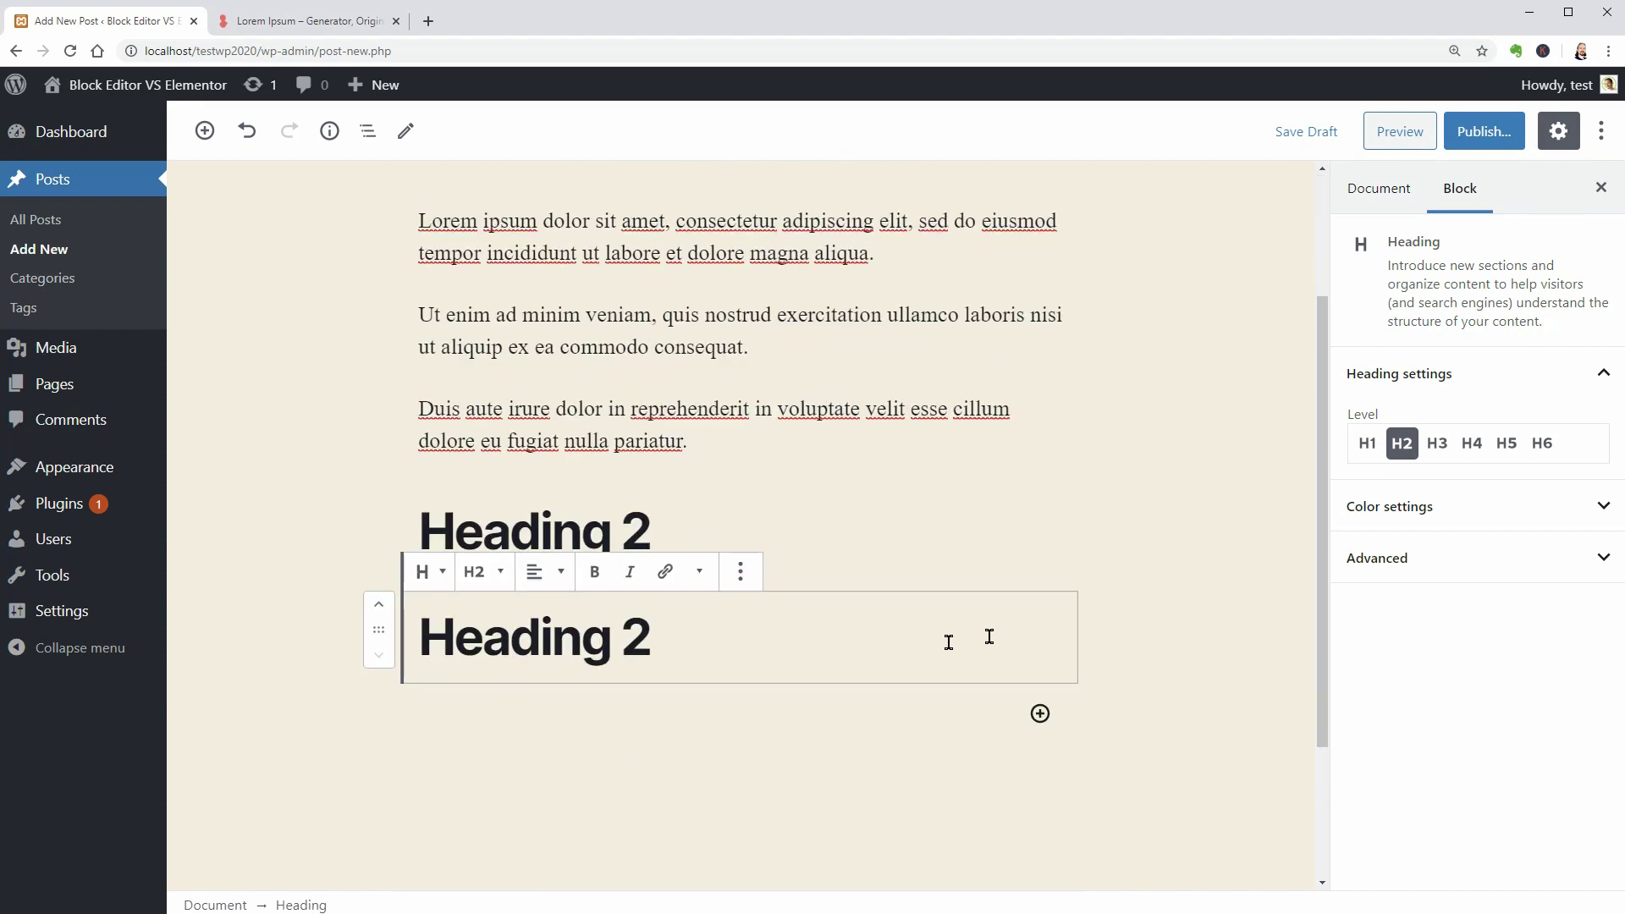
left_click(649, 645)
key("BackSpace")
type("3")
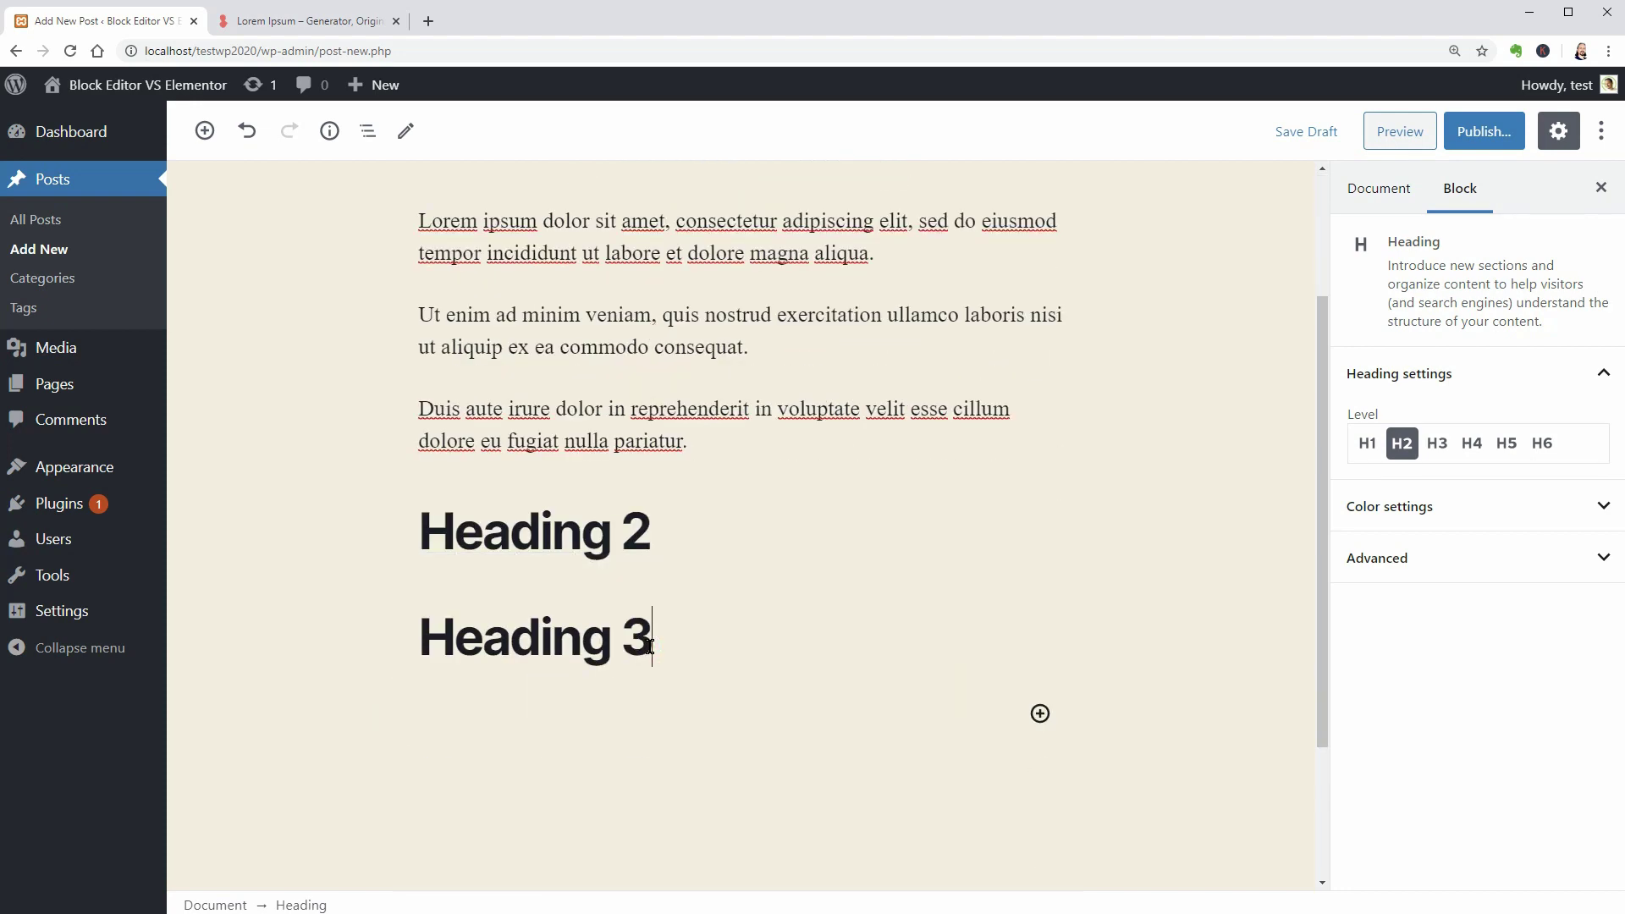
left_click(474, 571)
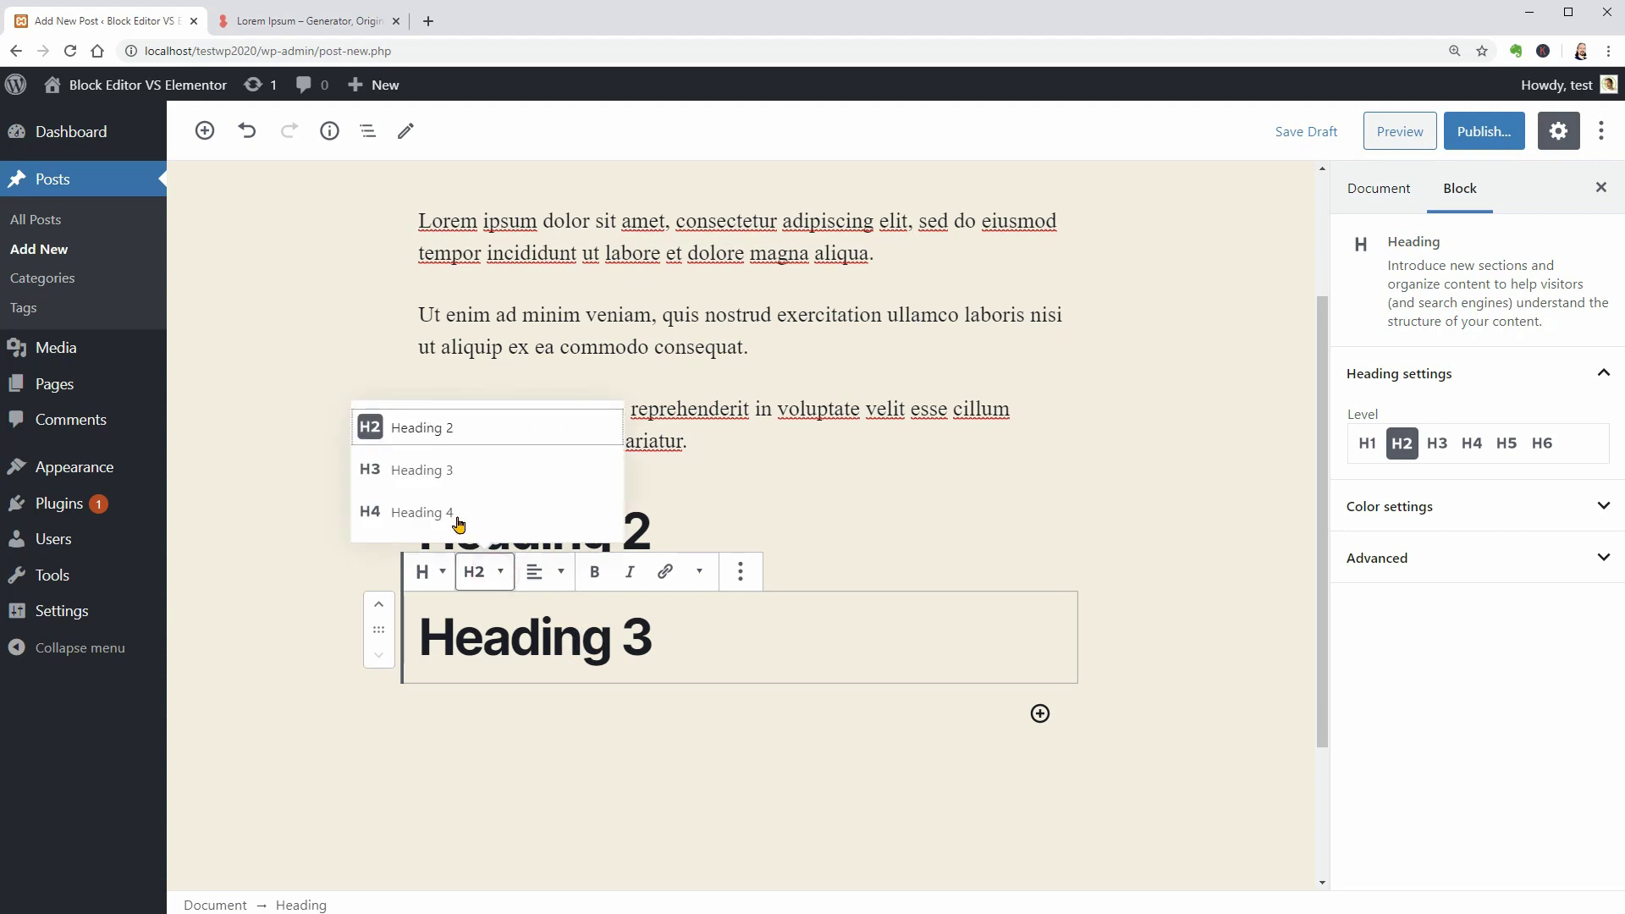
left_click(426, 472)
left_click(720, 689)
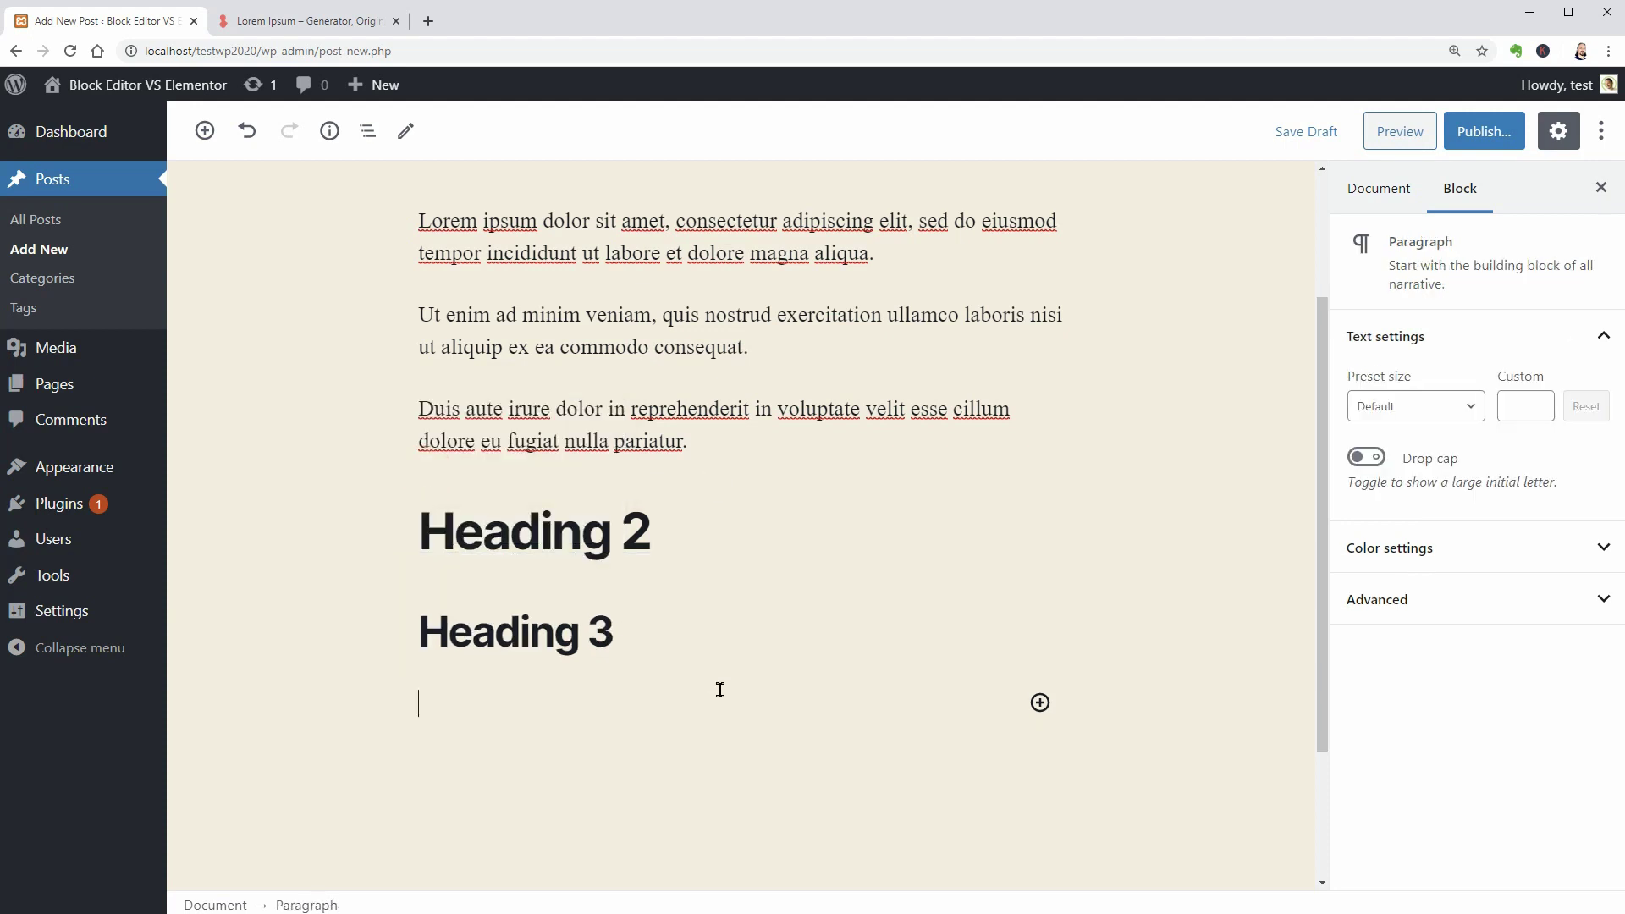
Paste the title start and finish it with 'of All Time (Block Editor)'.
scroll(718, 686, "up", 3)
left_click(771, 301)
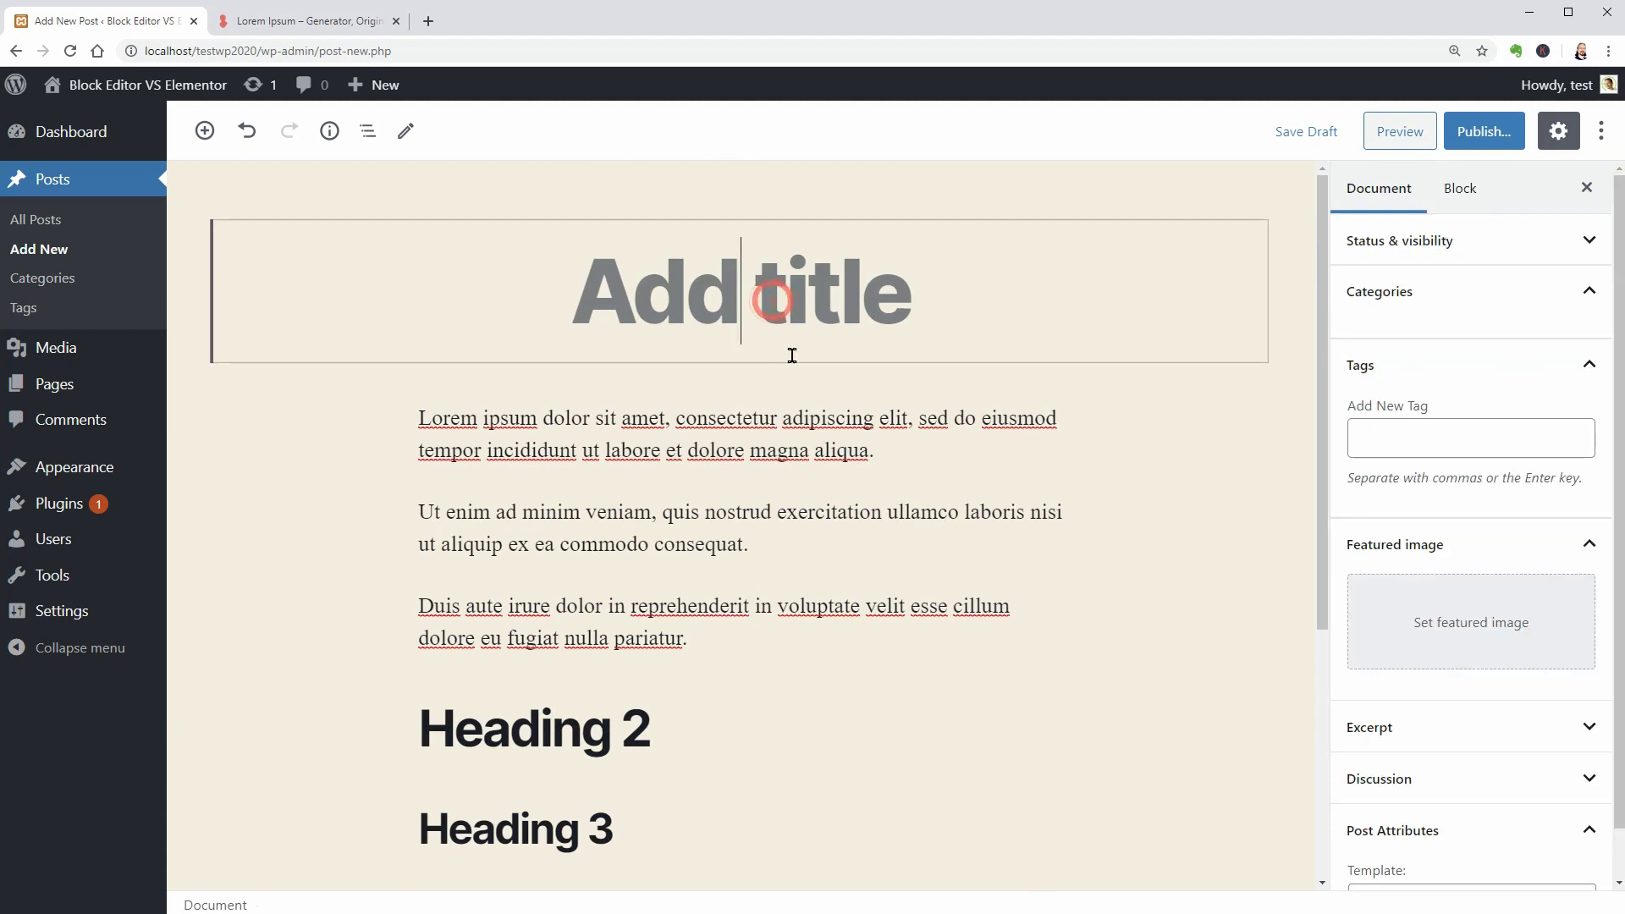
type("10 Best WordPress Themes")
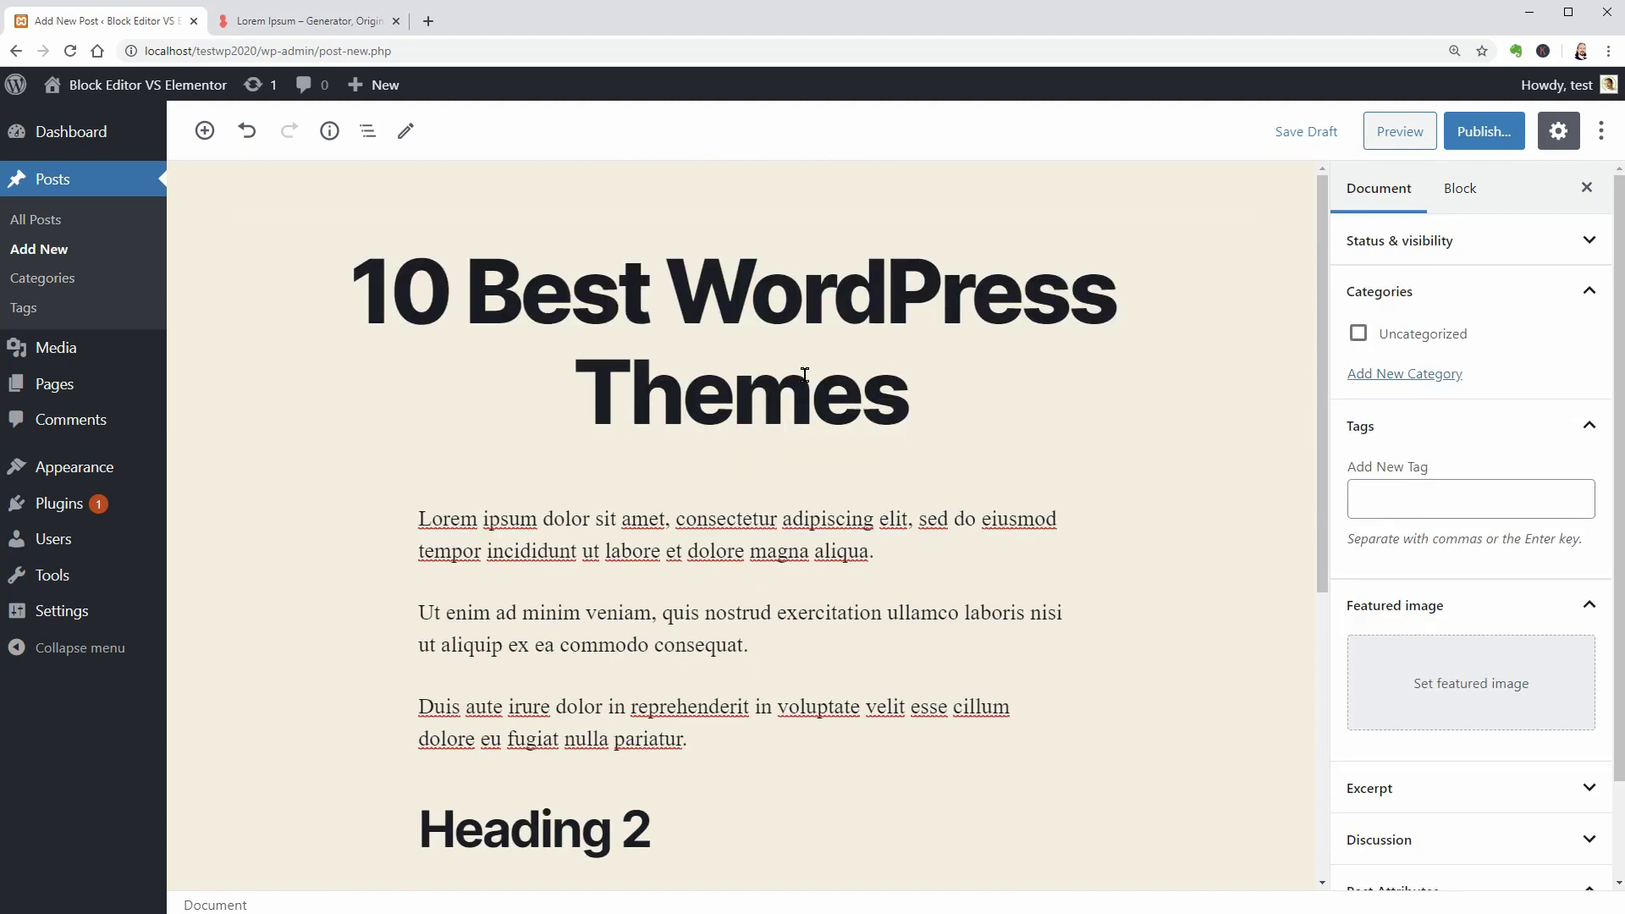
type("of Al")
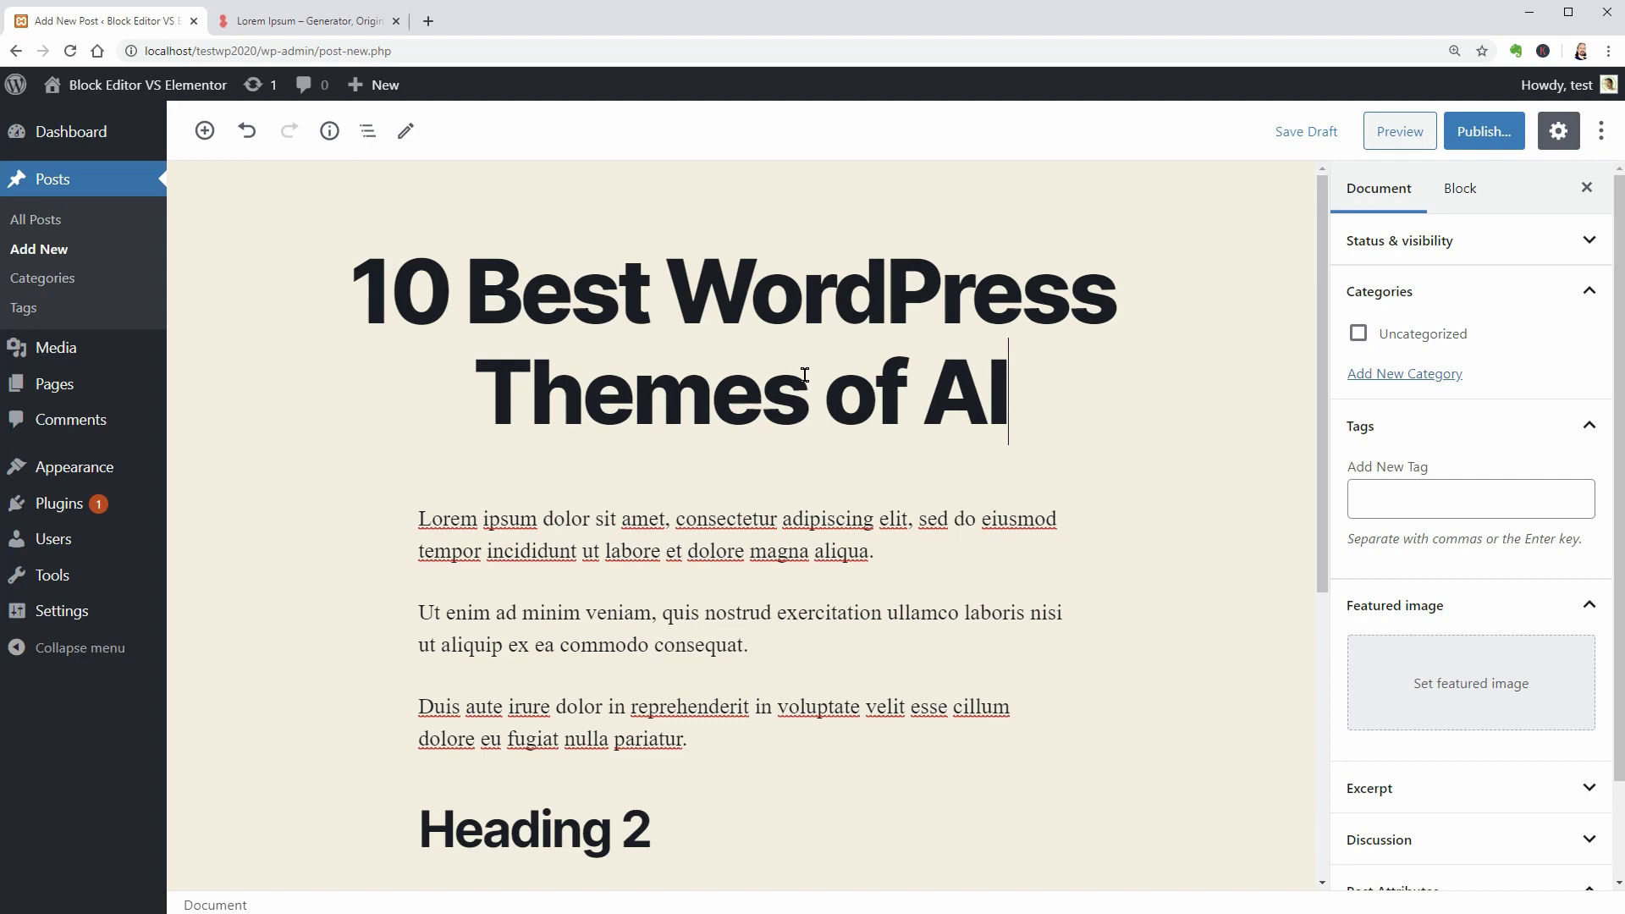
type("l Time (Block Editor")
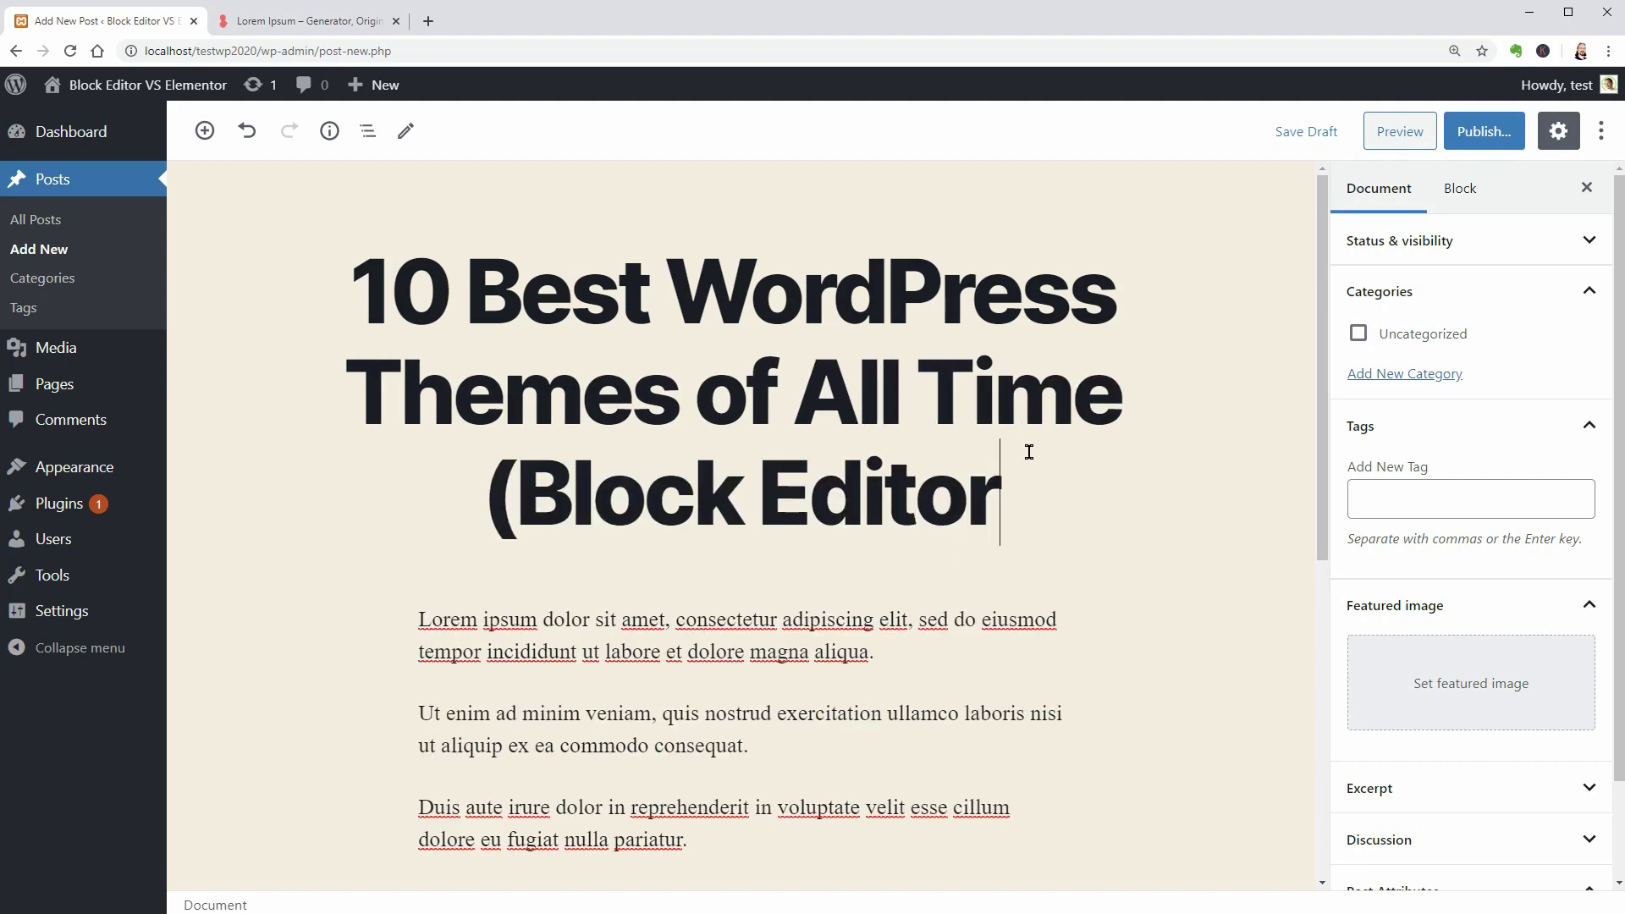
type(")")
scroll(1028, 453, "down", 2)
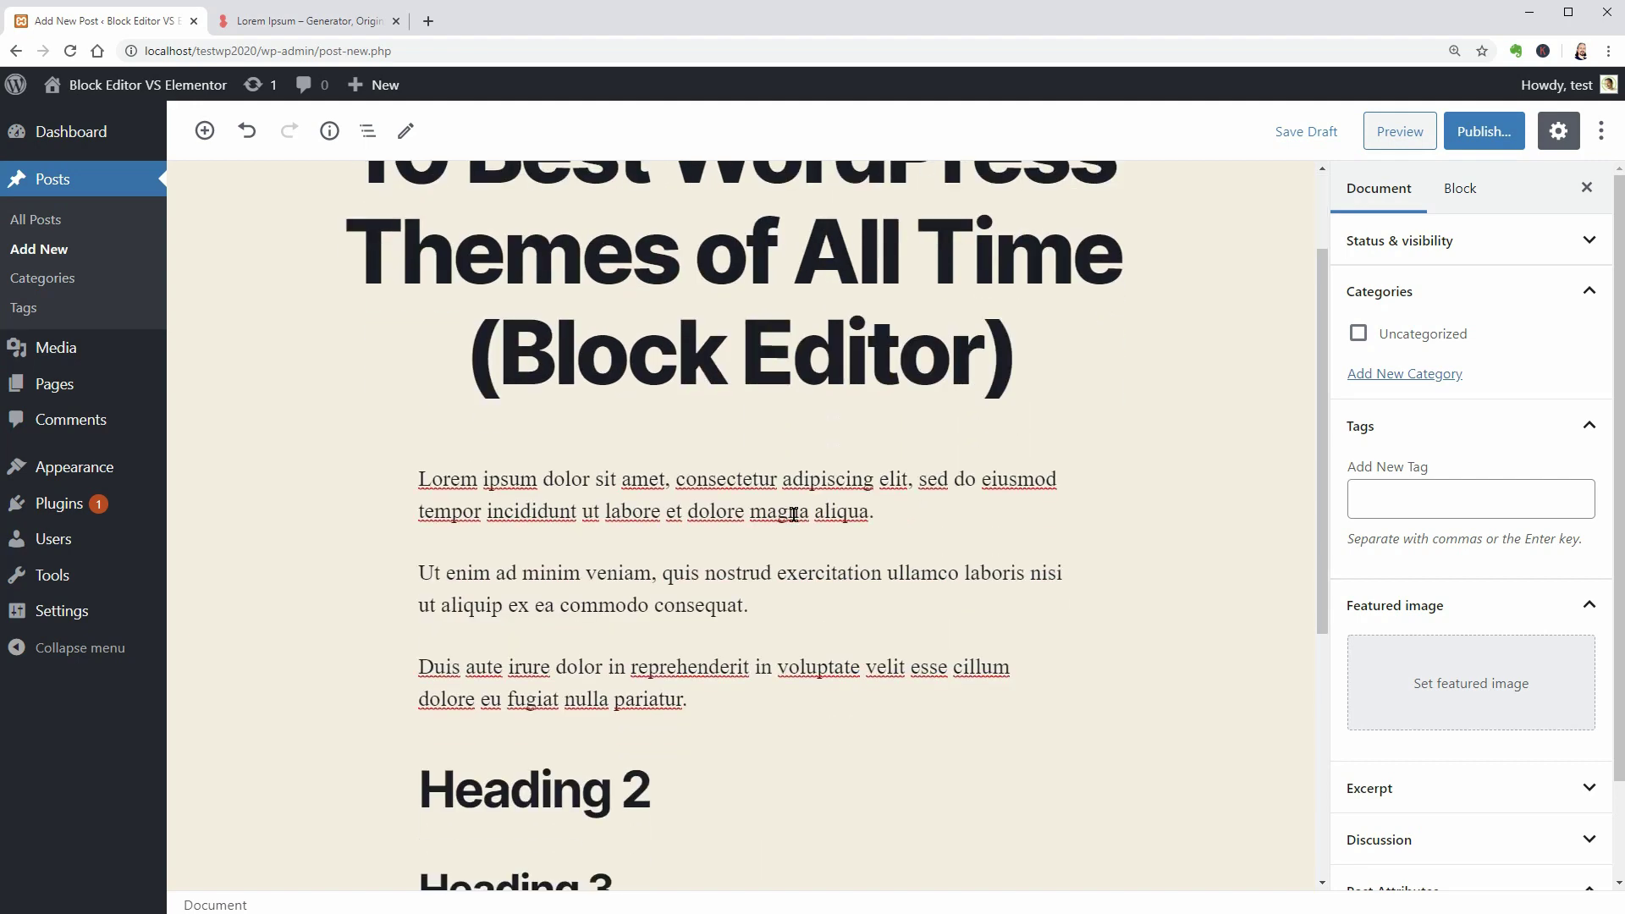
left_click_drag(418, 479, 863, 511)
left_click(1179, 663)
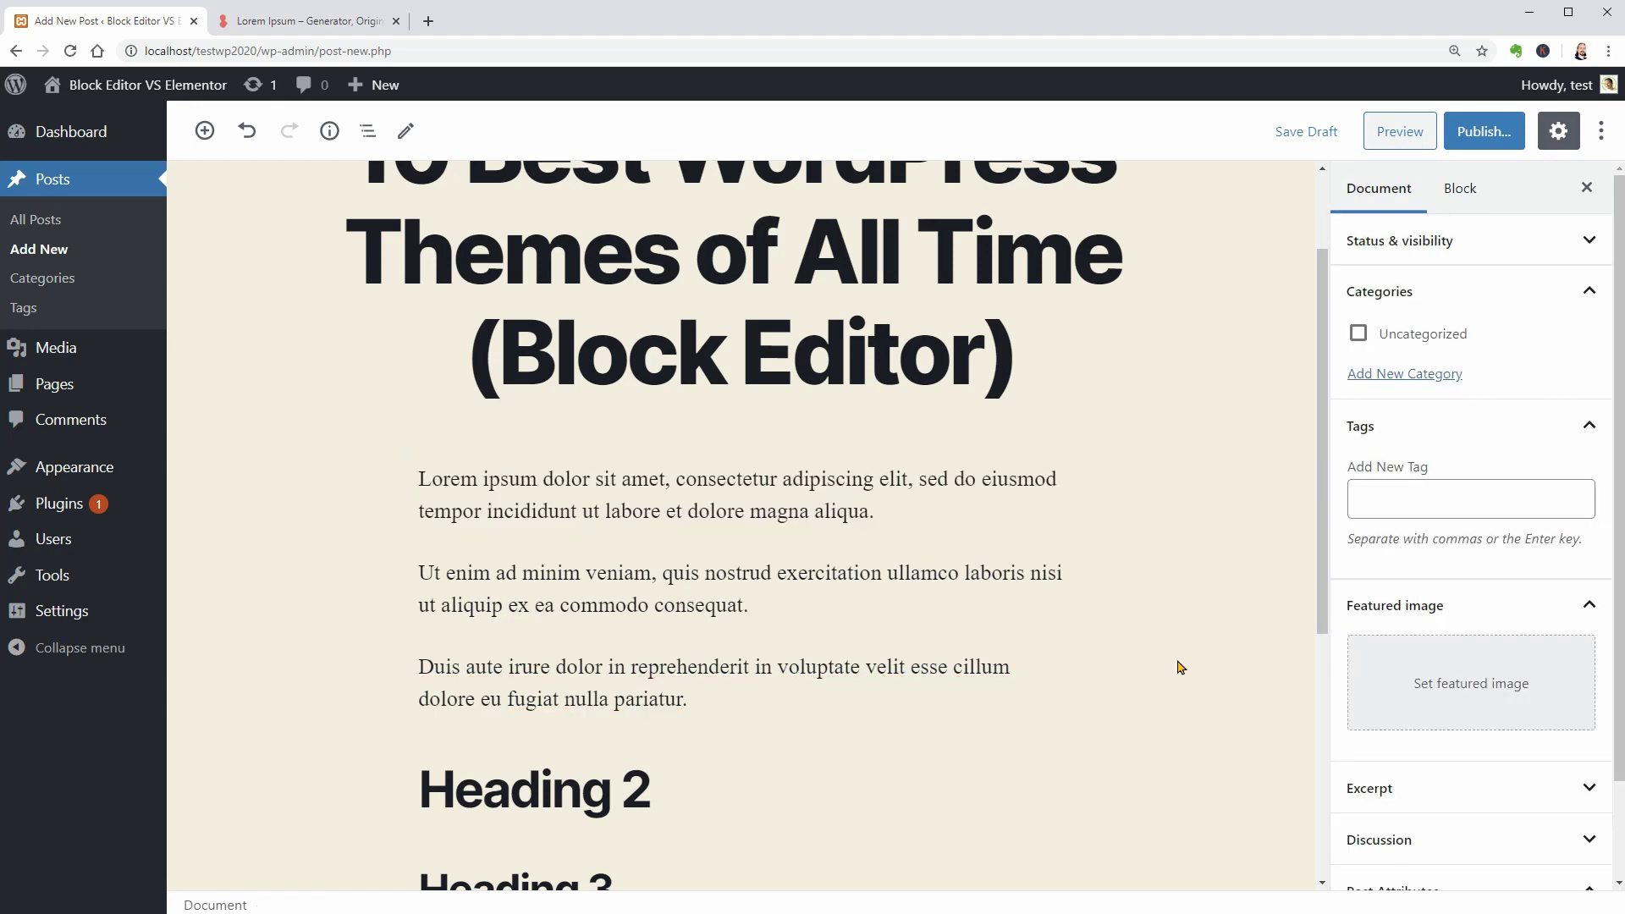
scroll(1168, 675, "down", 3)
Rename the headings to 'WordPress Theme 1' and 'Features'.
left_click(689, 541)
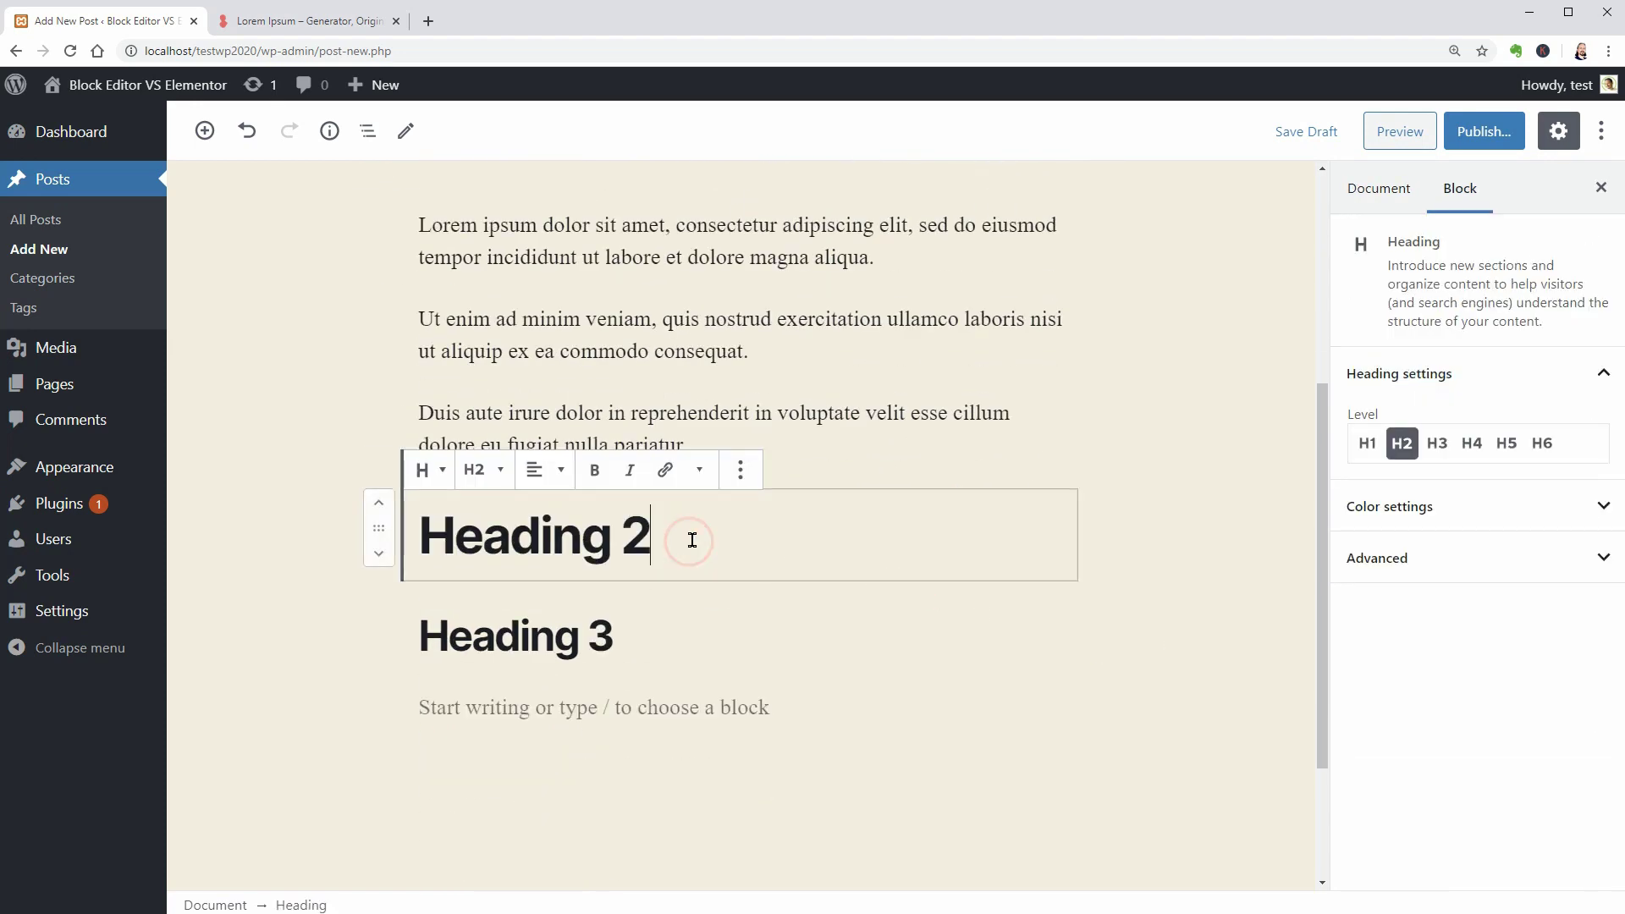
left_click_drag(421, 529, 656, 546)
type("WordPress The")
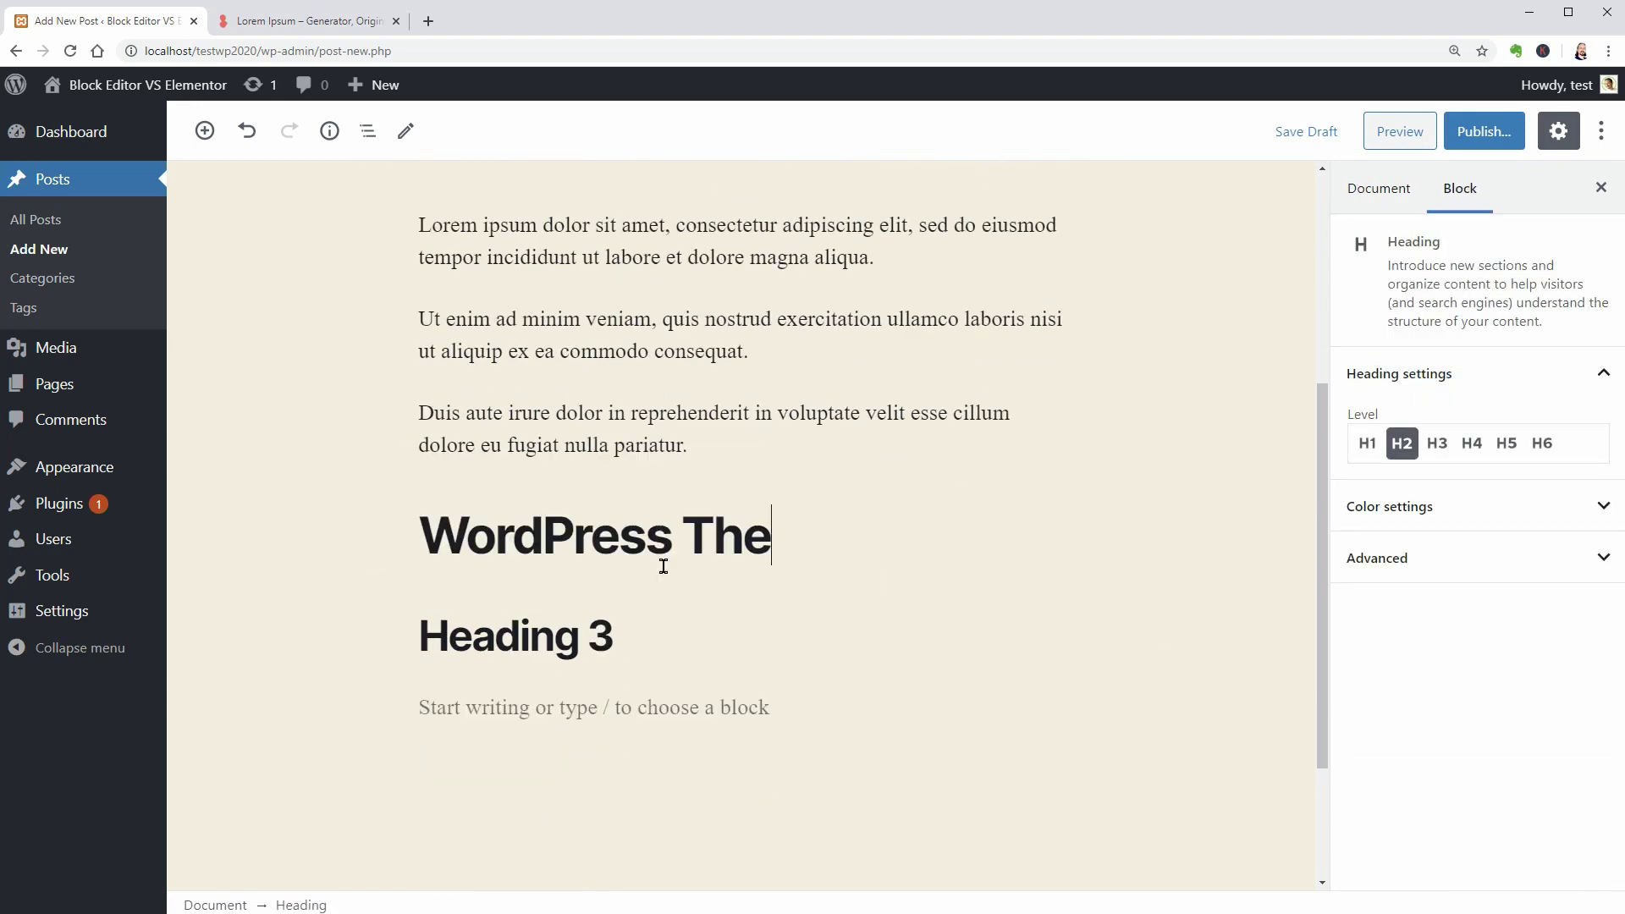
type("me 1")
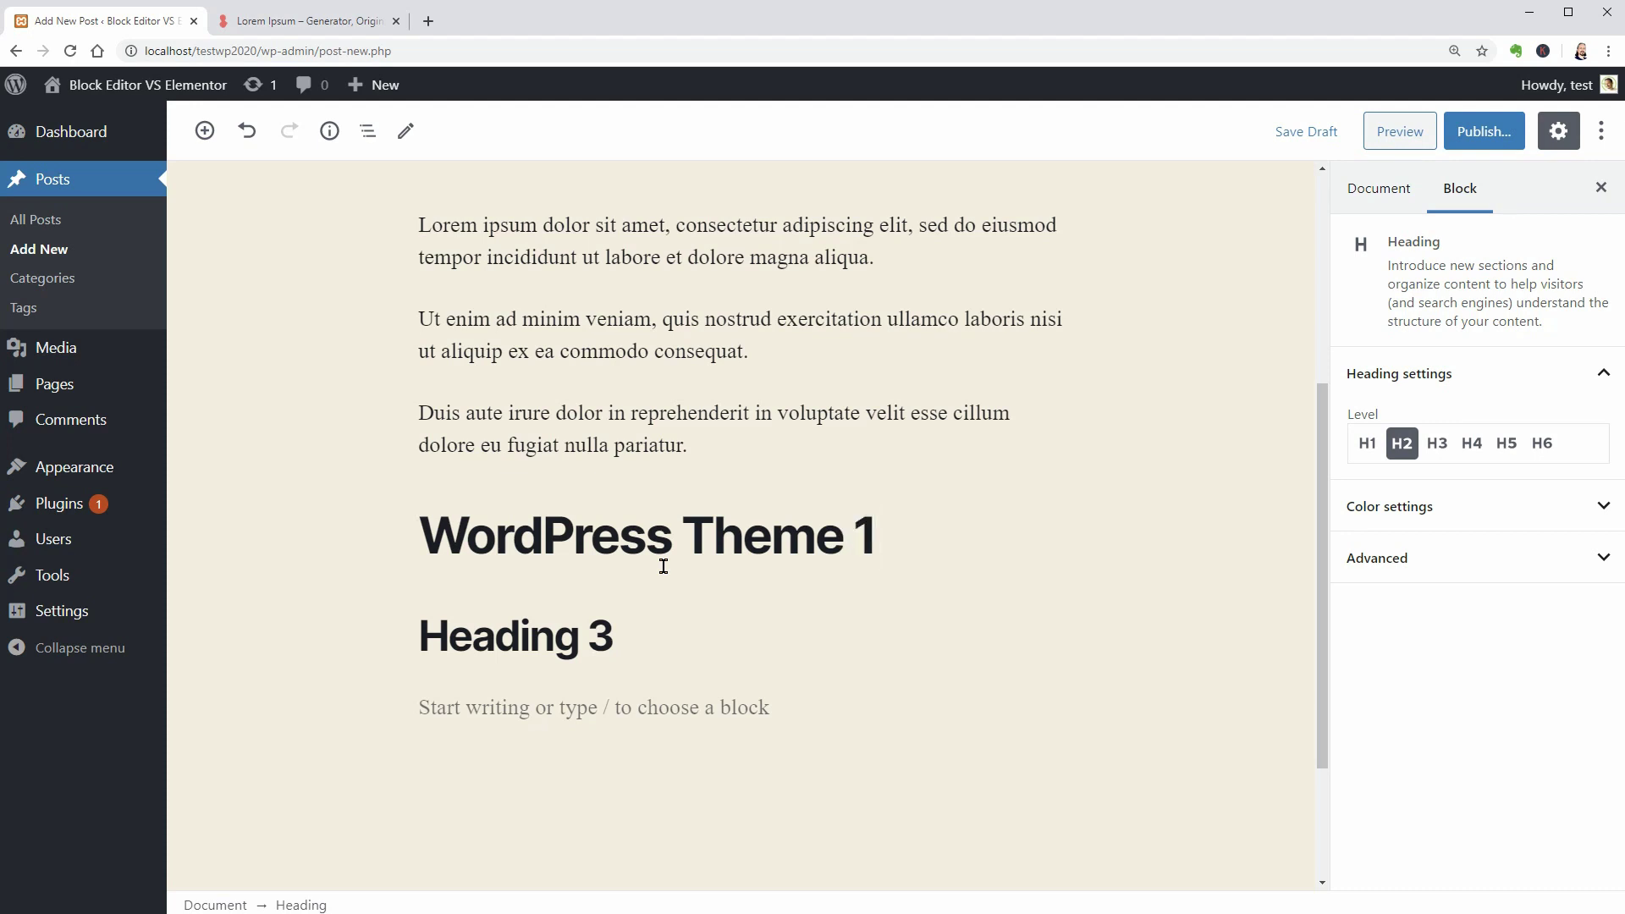
left_click_drag(429, 633, 615, 645)
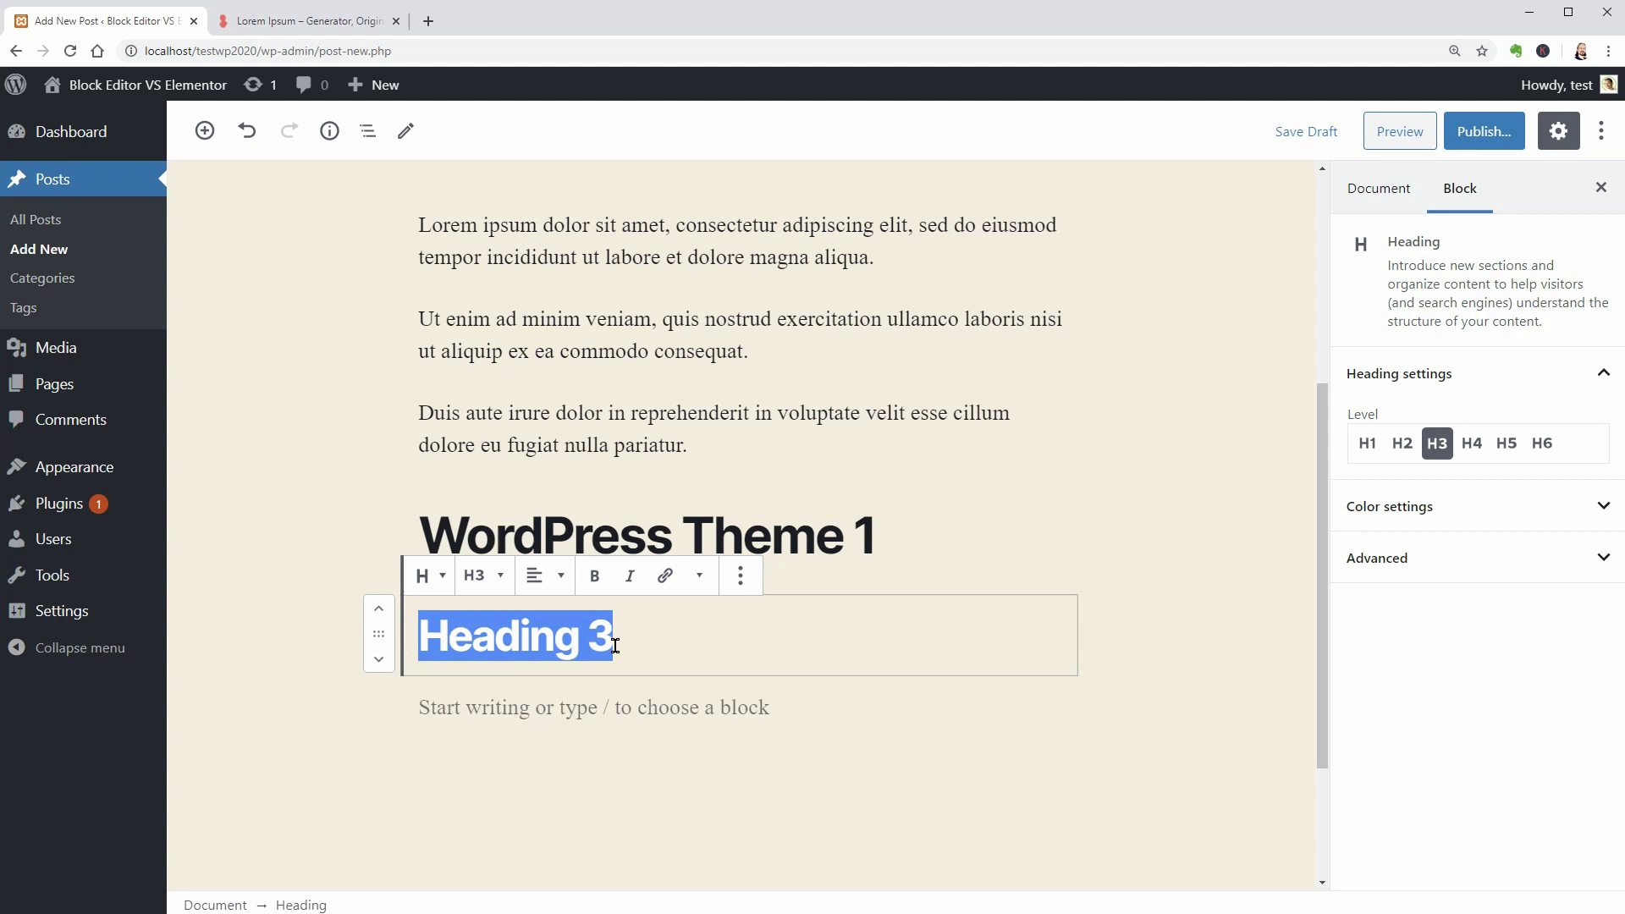
type("Features")
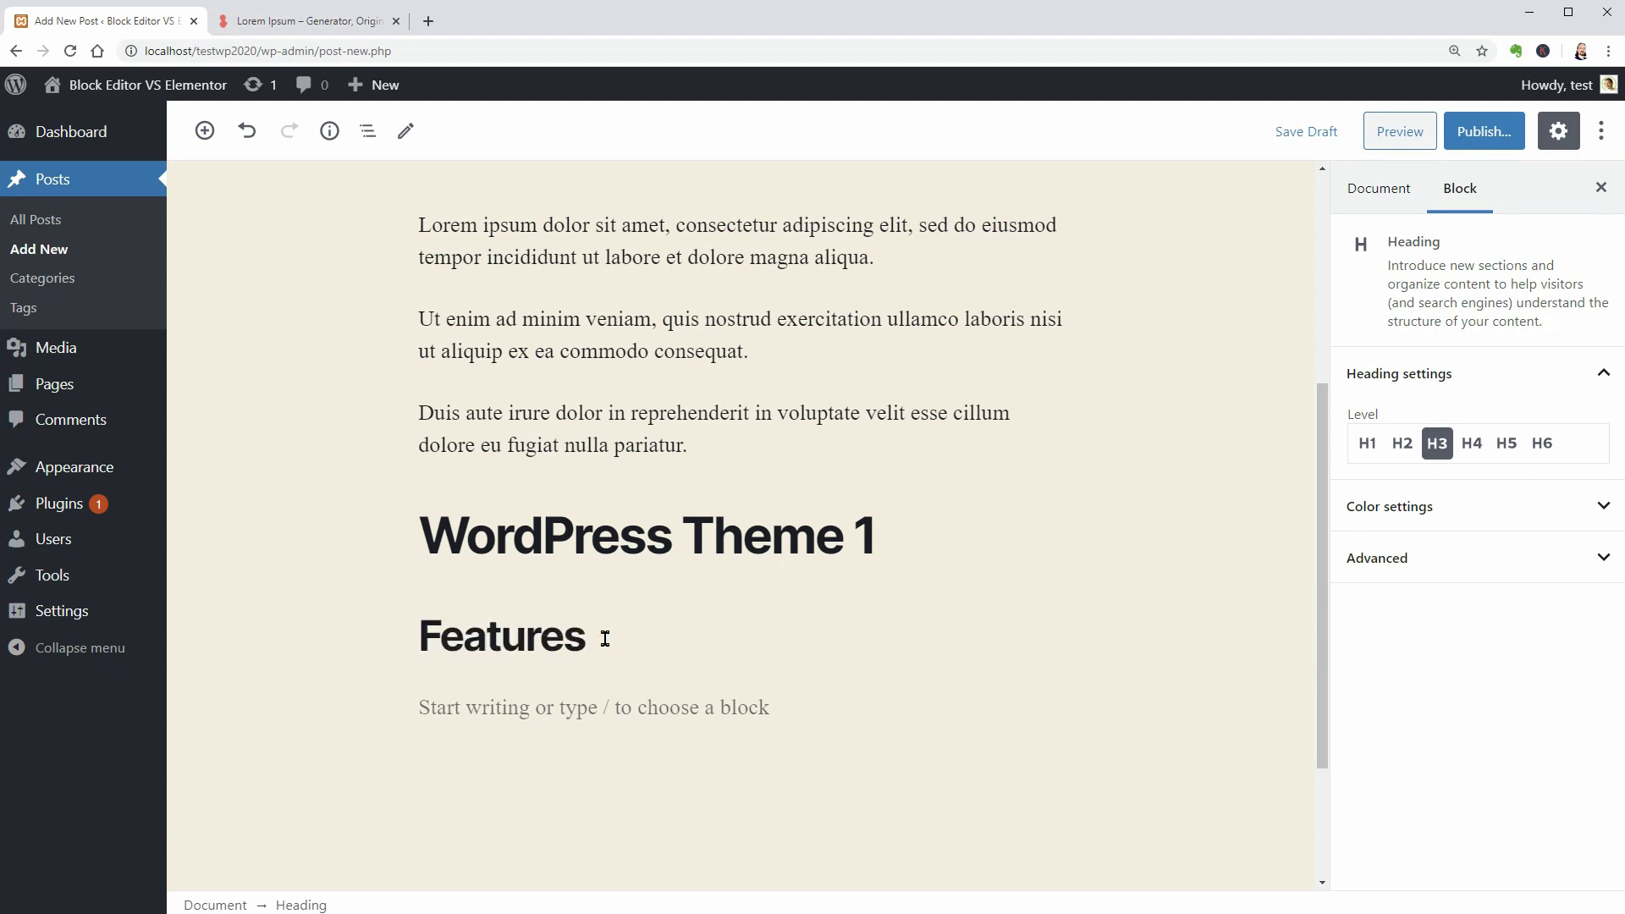
Duplicate the Features heading and select the copy's text.
left_click(740, 575)
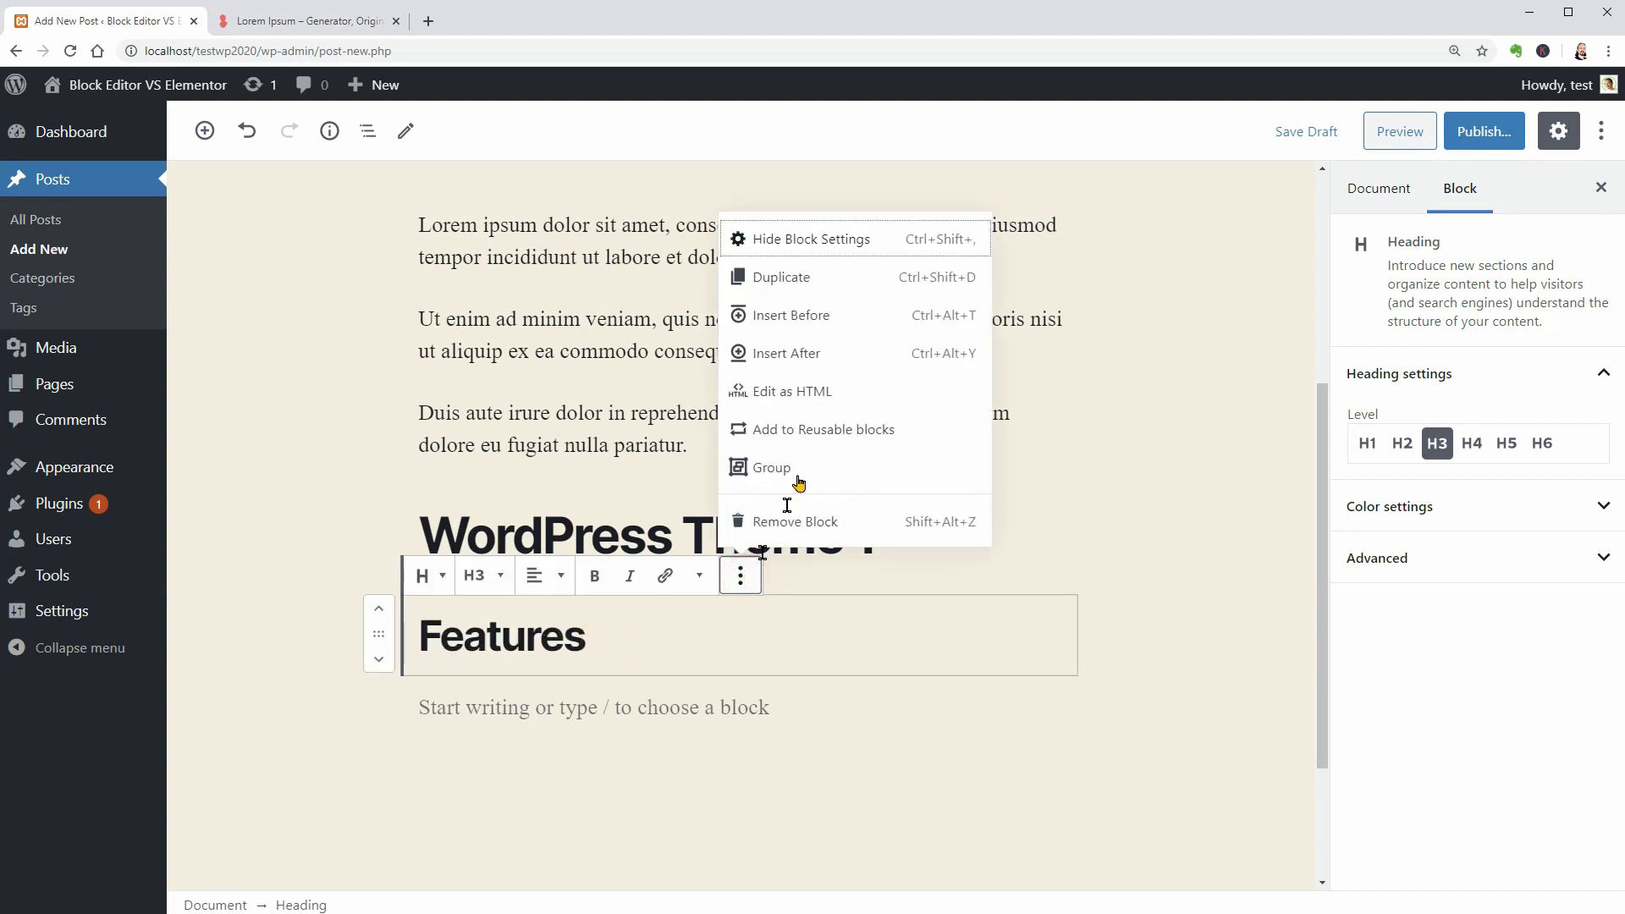
left_click(805, 279)
left_click_drag(590, 729, 428, 733)
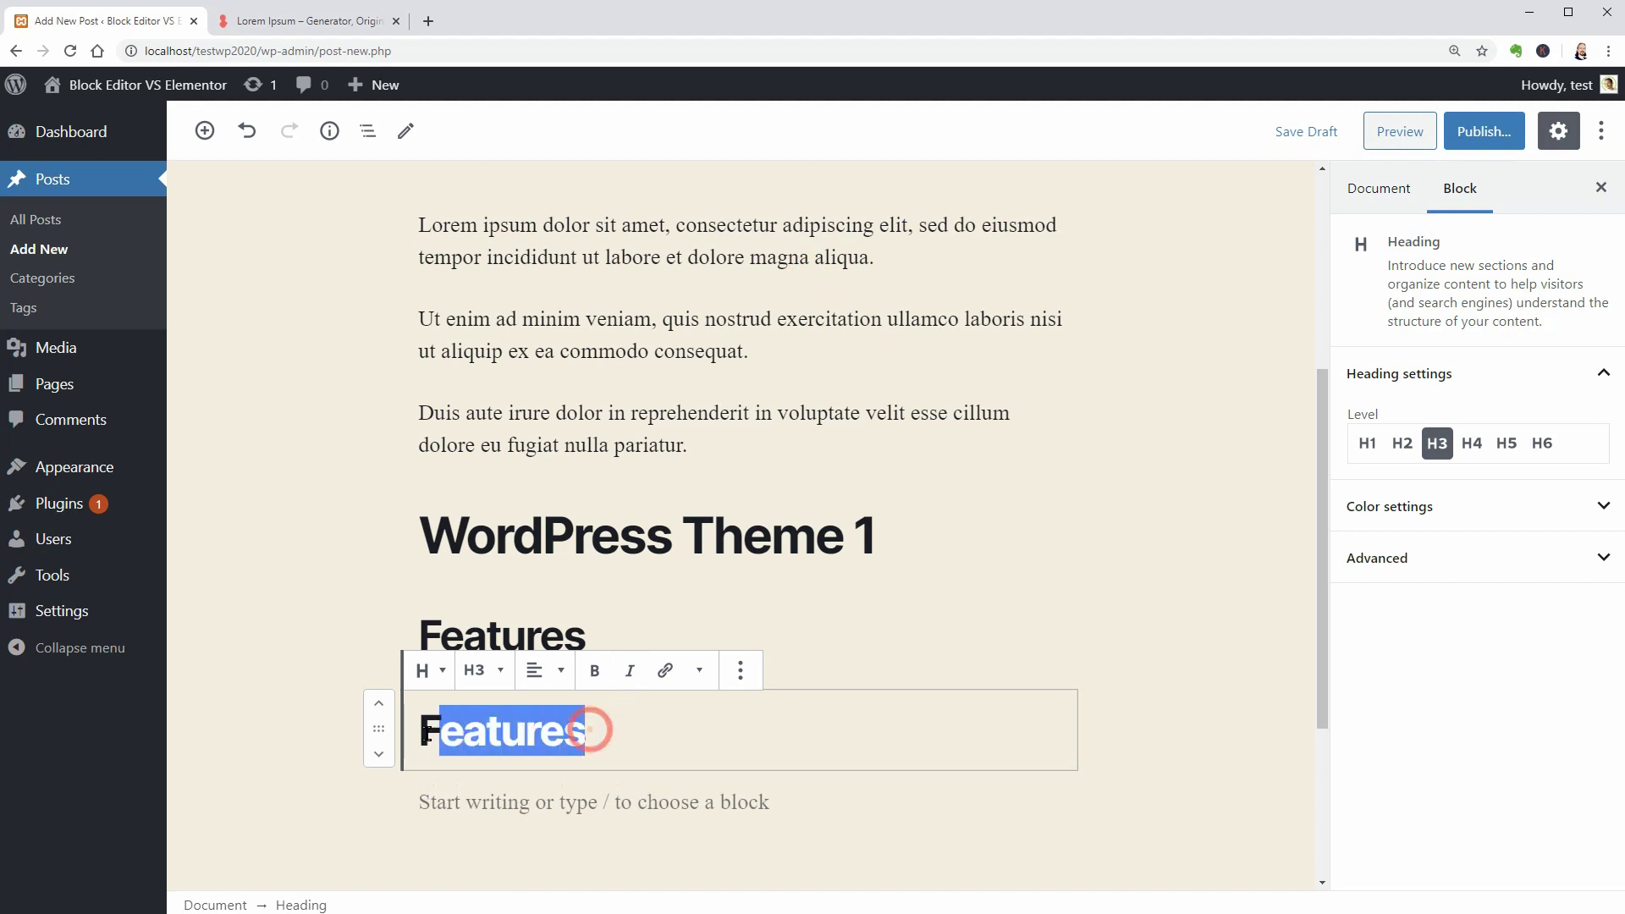
Rename the copy to 'Design' and insert an empty block above Features.
type("Design")
left_click(558, 639)
left_click(740, 575)
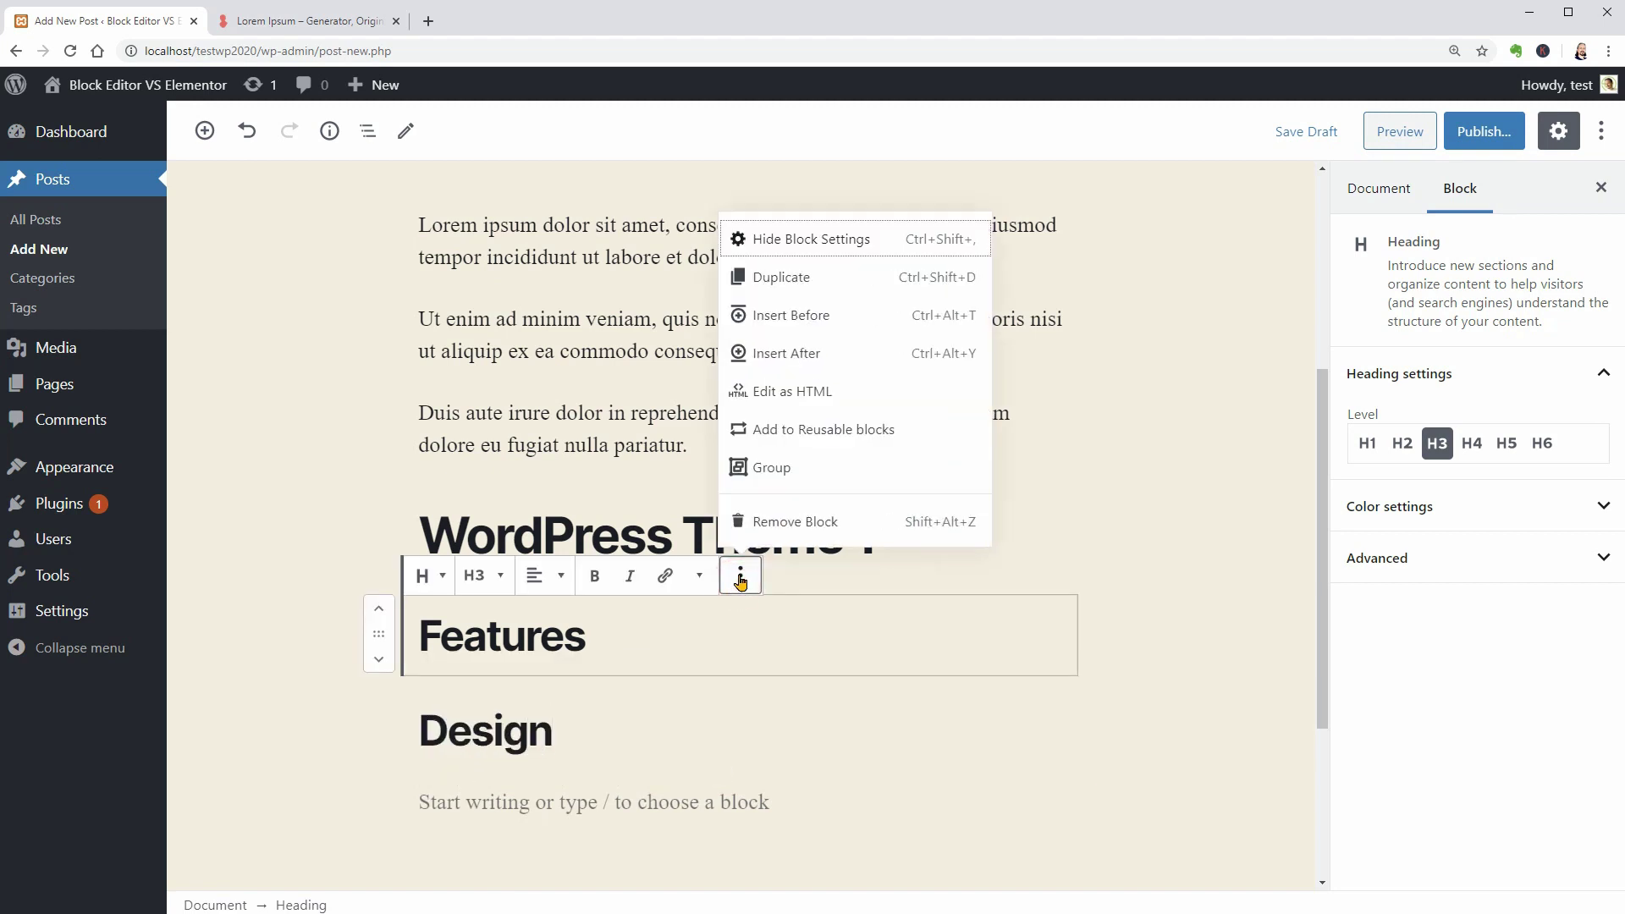
left_click(795, 316)
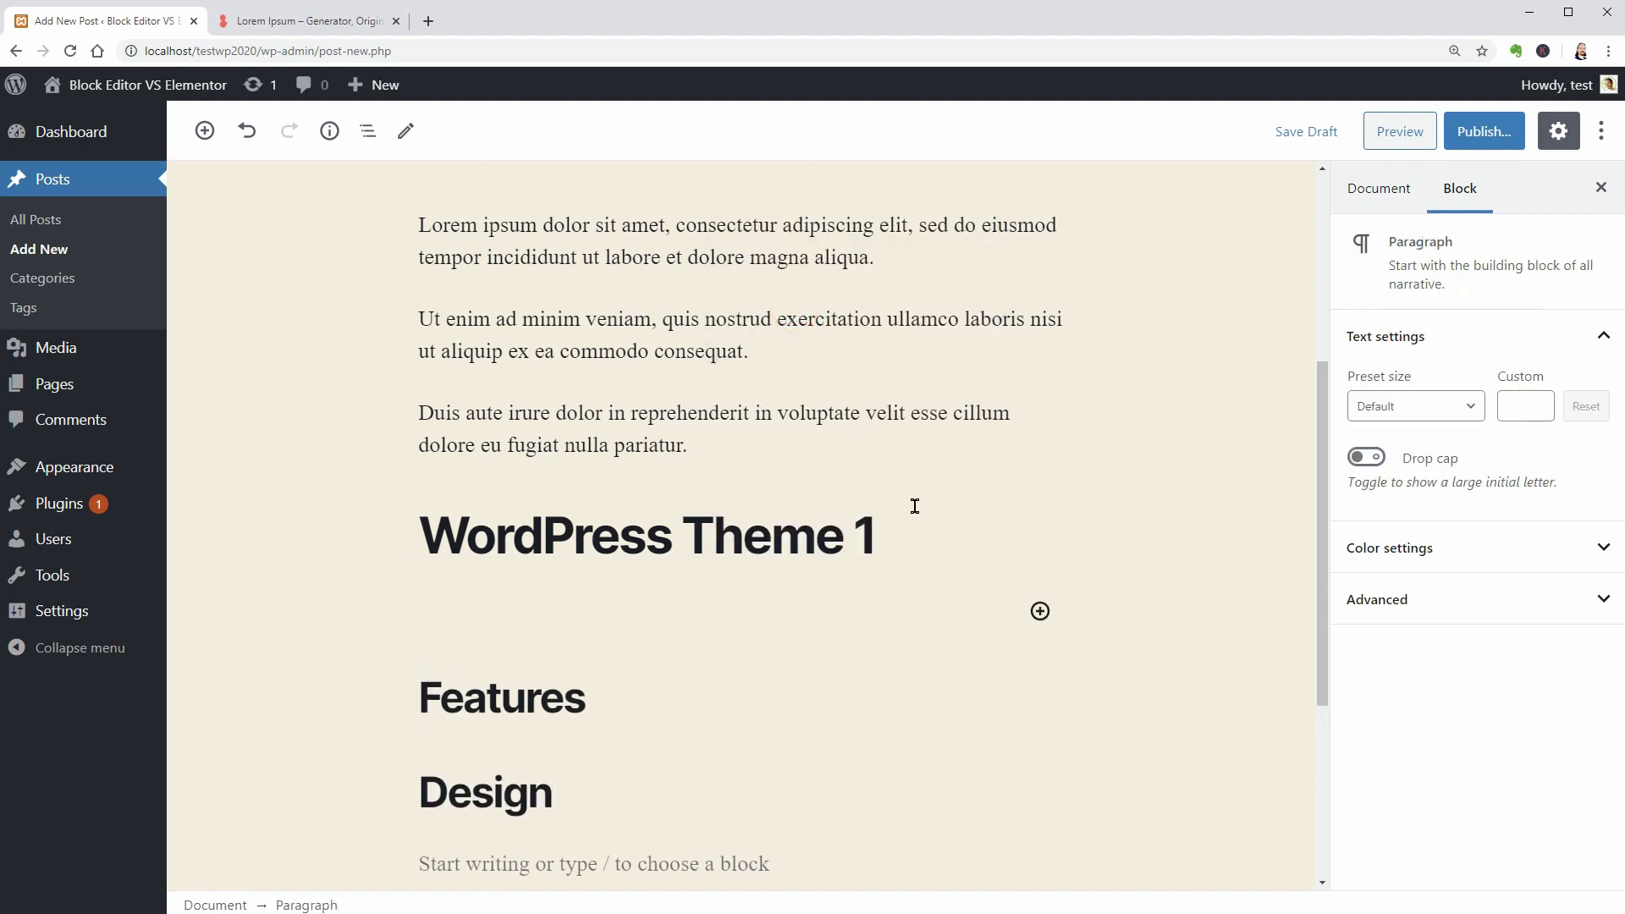
Make it an Image block showing the uploaded Neve WordPress Theme.png screenshot.
left_click(1039, 611)
left_click(1102, 434)
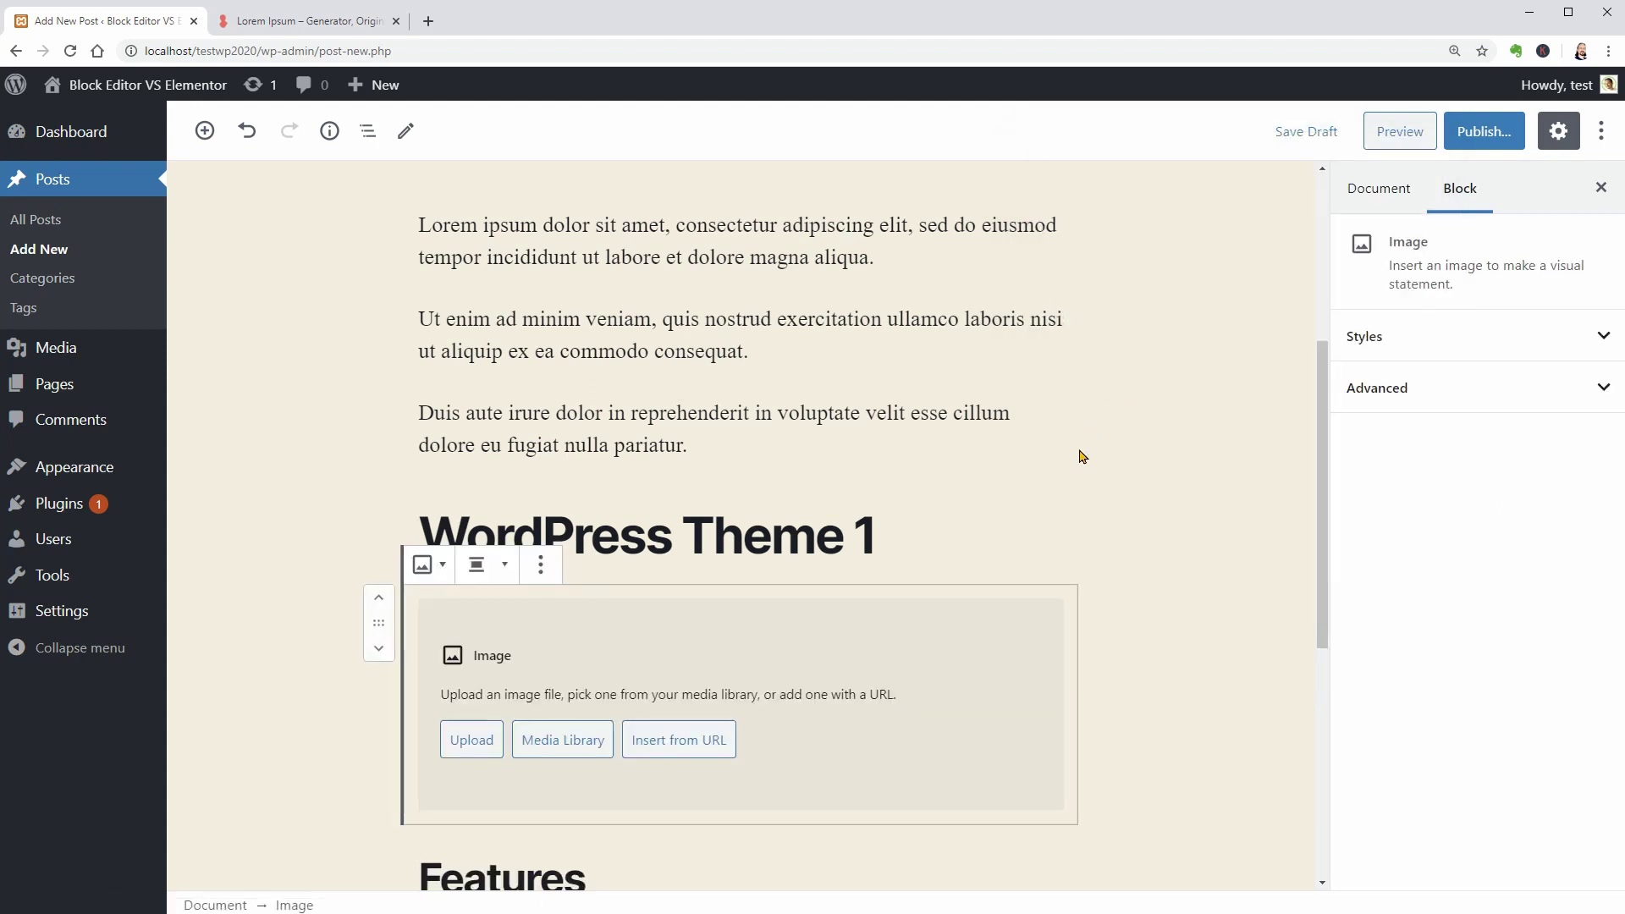
left_click(471, 745)
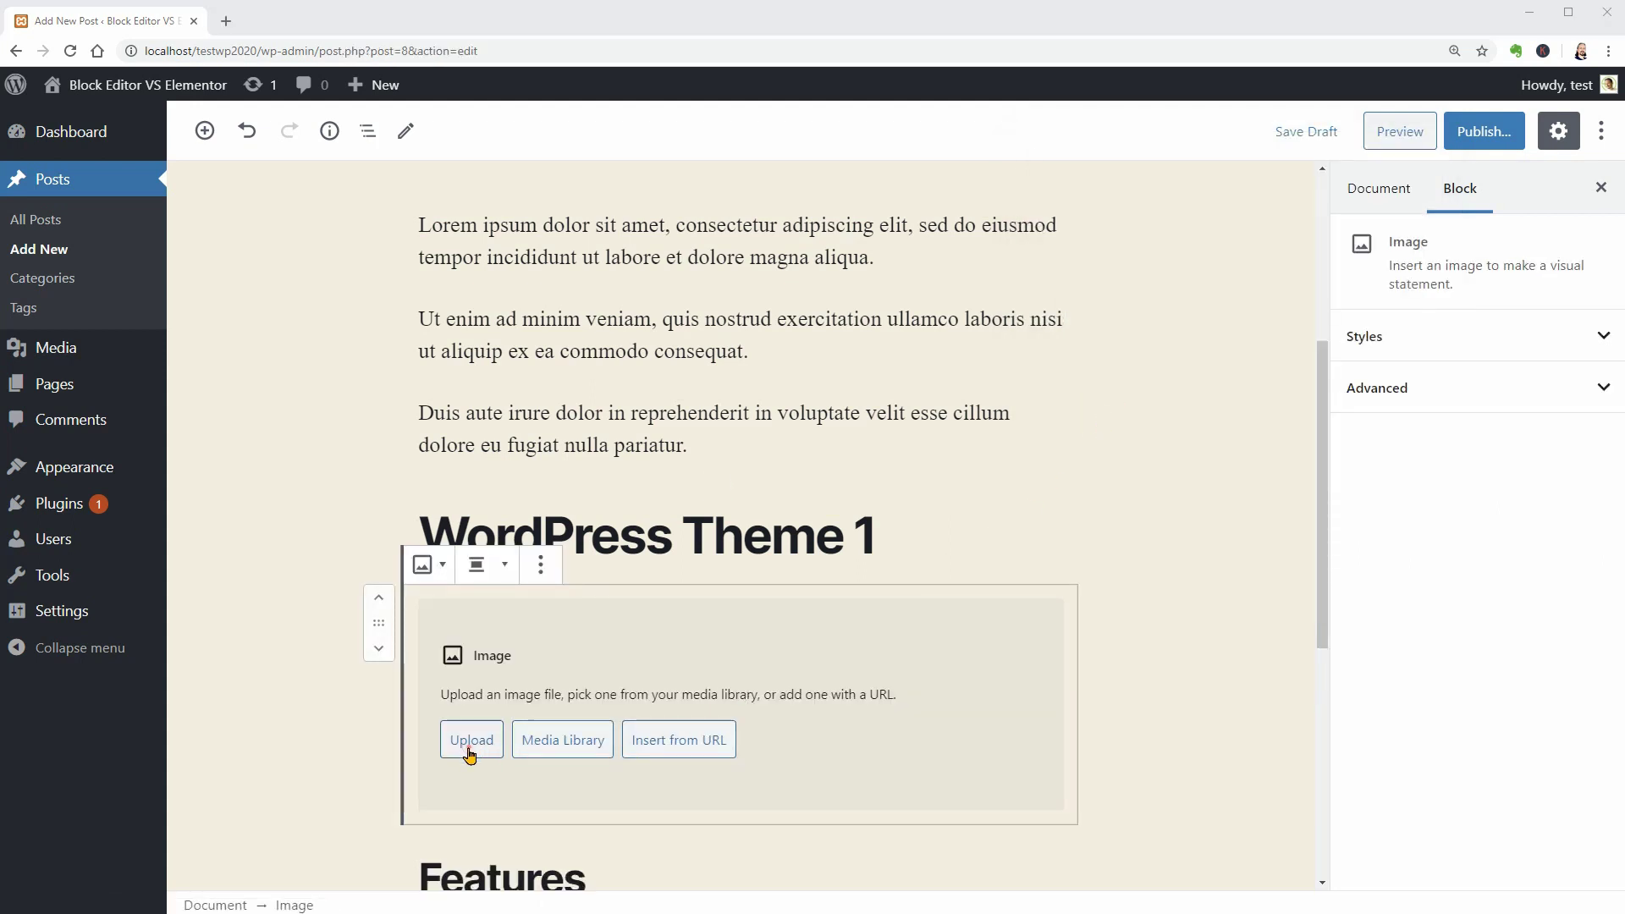
left_click(690, 355)
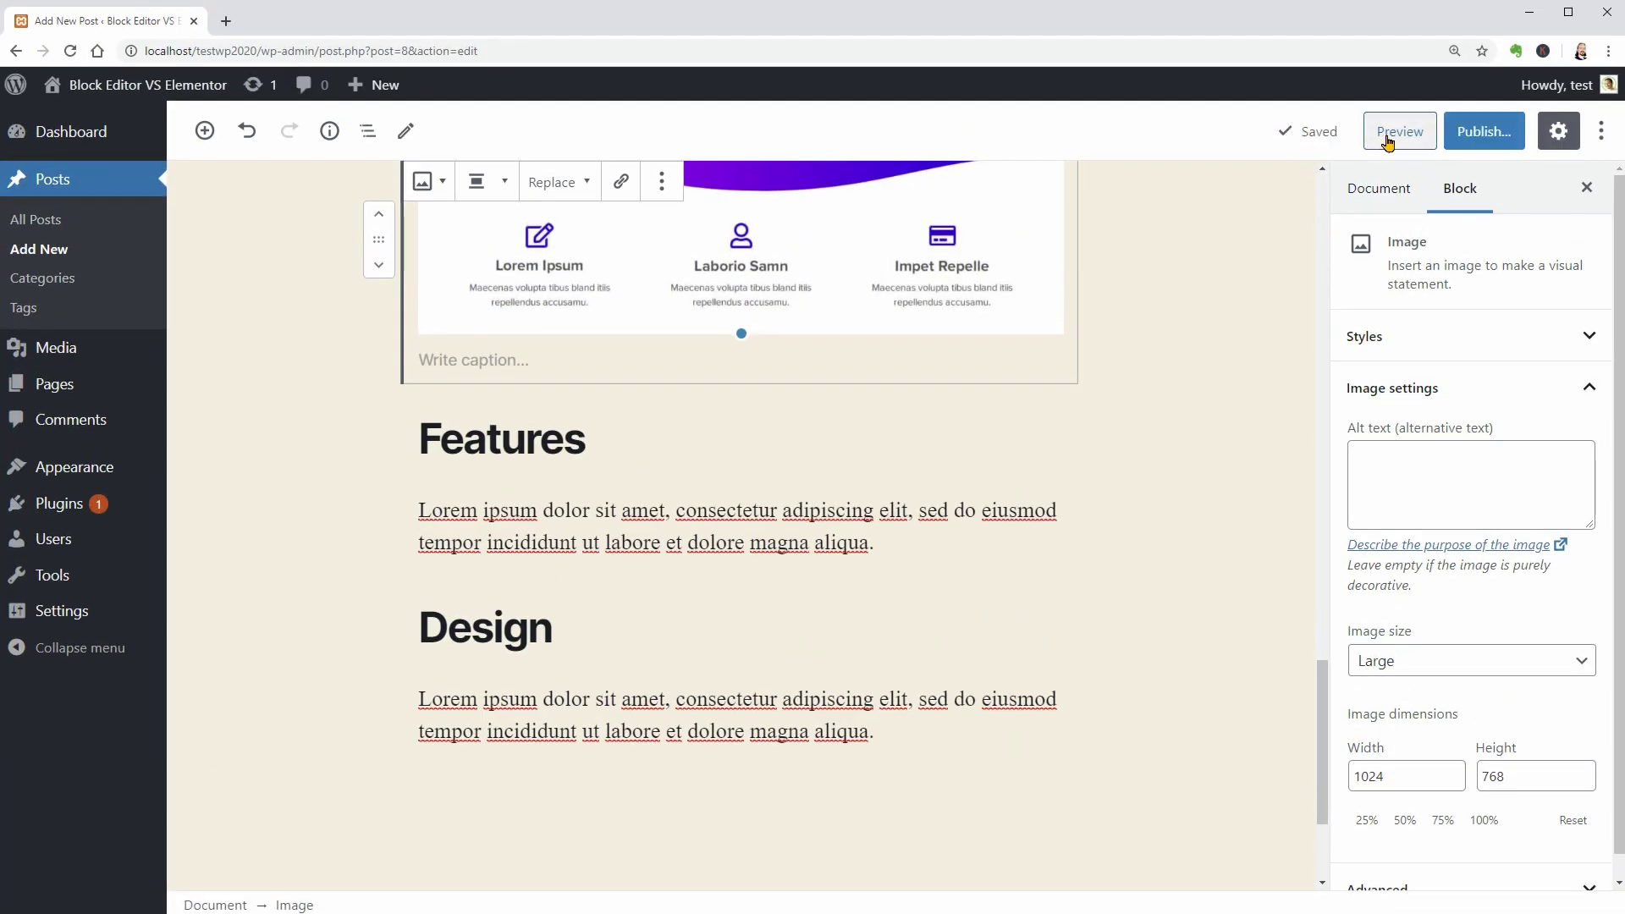
Preview the post, reset the browser zoom, and scroll down the preview page.
left_click(1394, 132)
key("ctrl+minus")
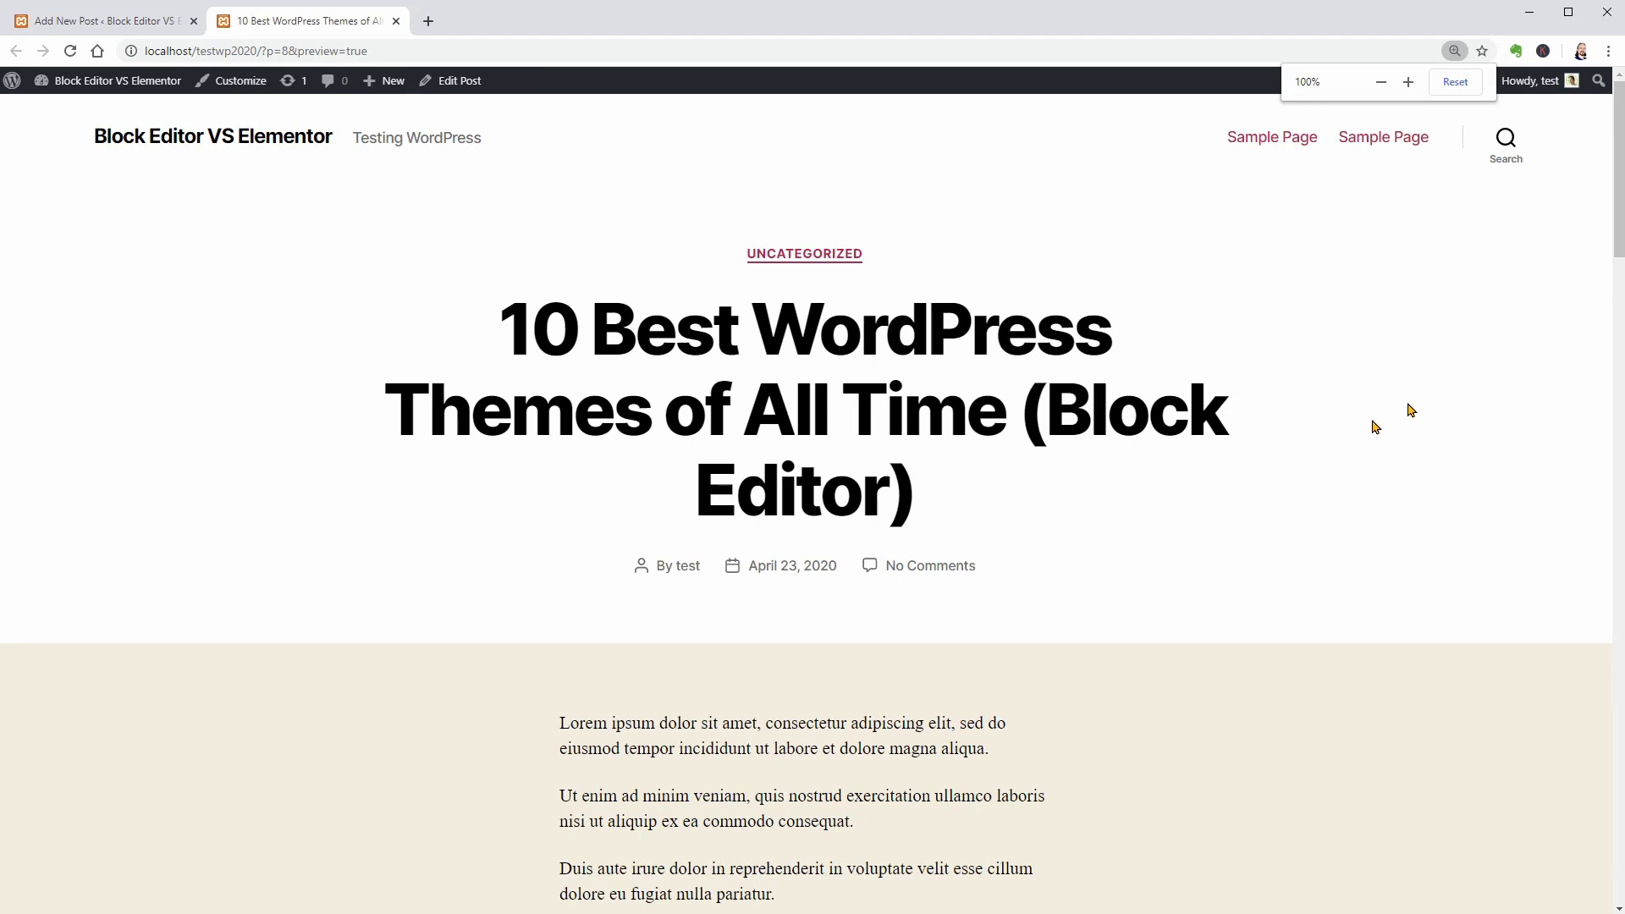
mouse_move(1616, 213)
left_mouse_down()
mouse_move(1616, 622)
mouse_move(1616, 222)
left_mouse_up()
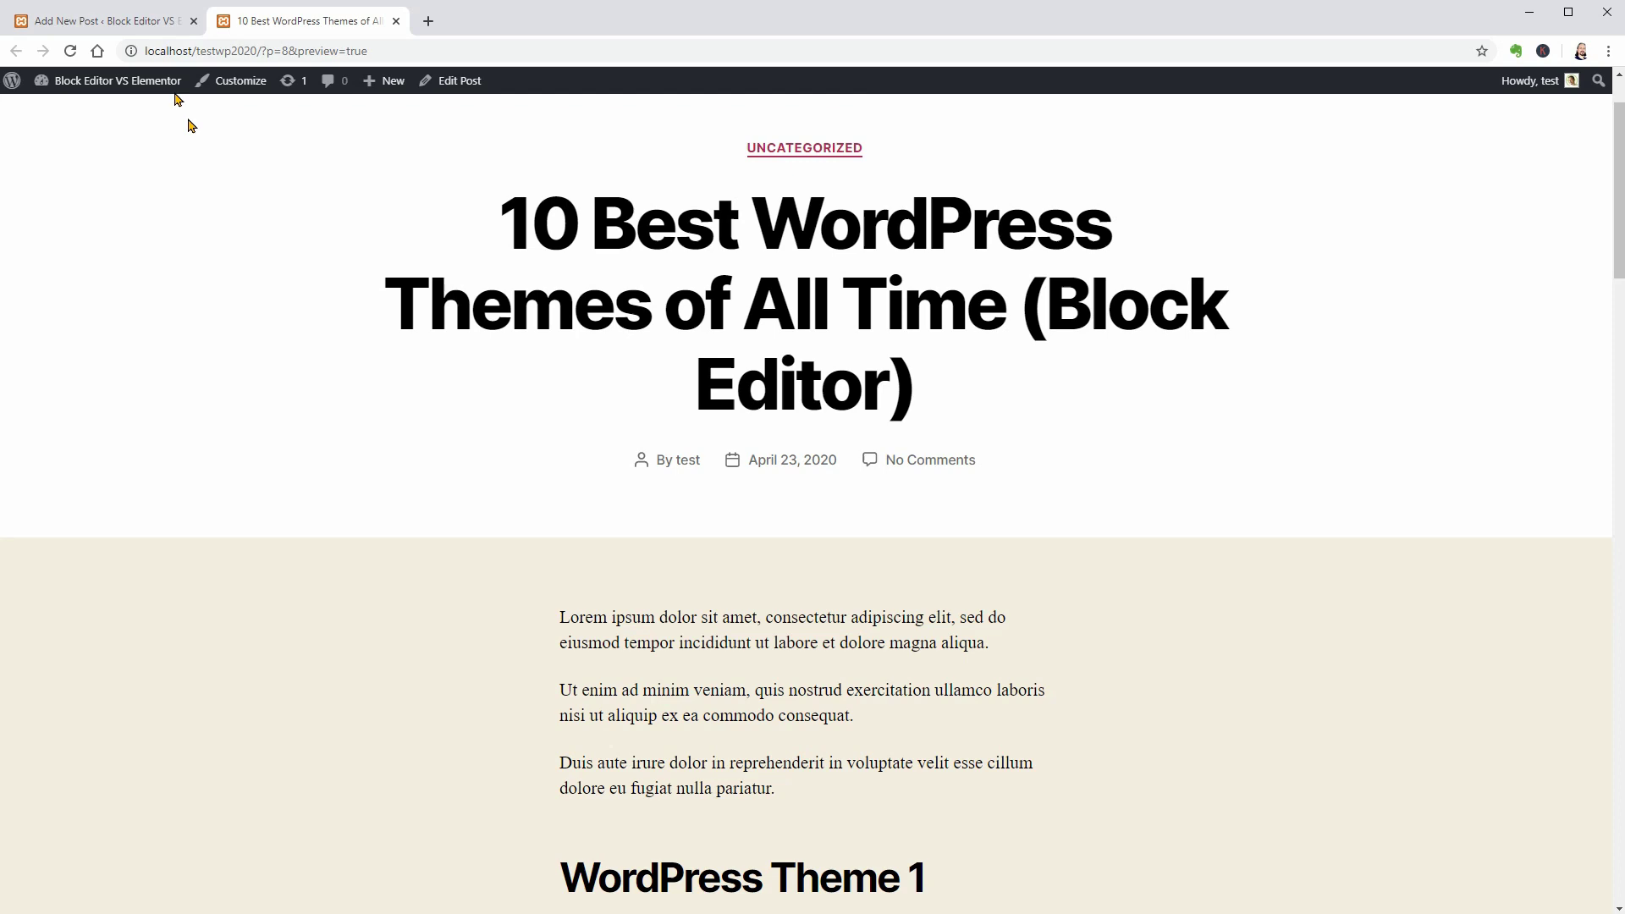
Back in the editor, add a Buttons block after the Design text.
left_click(138, 21)
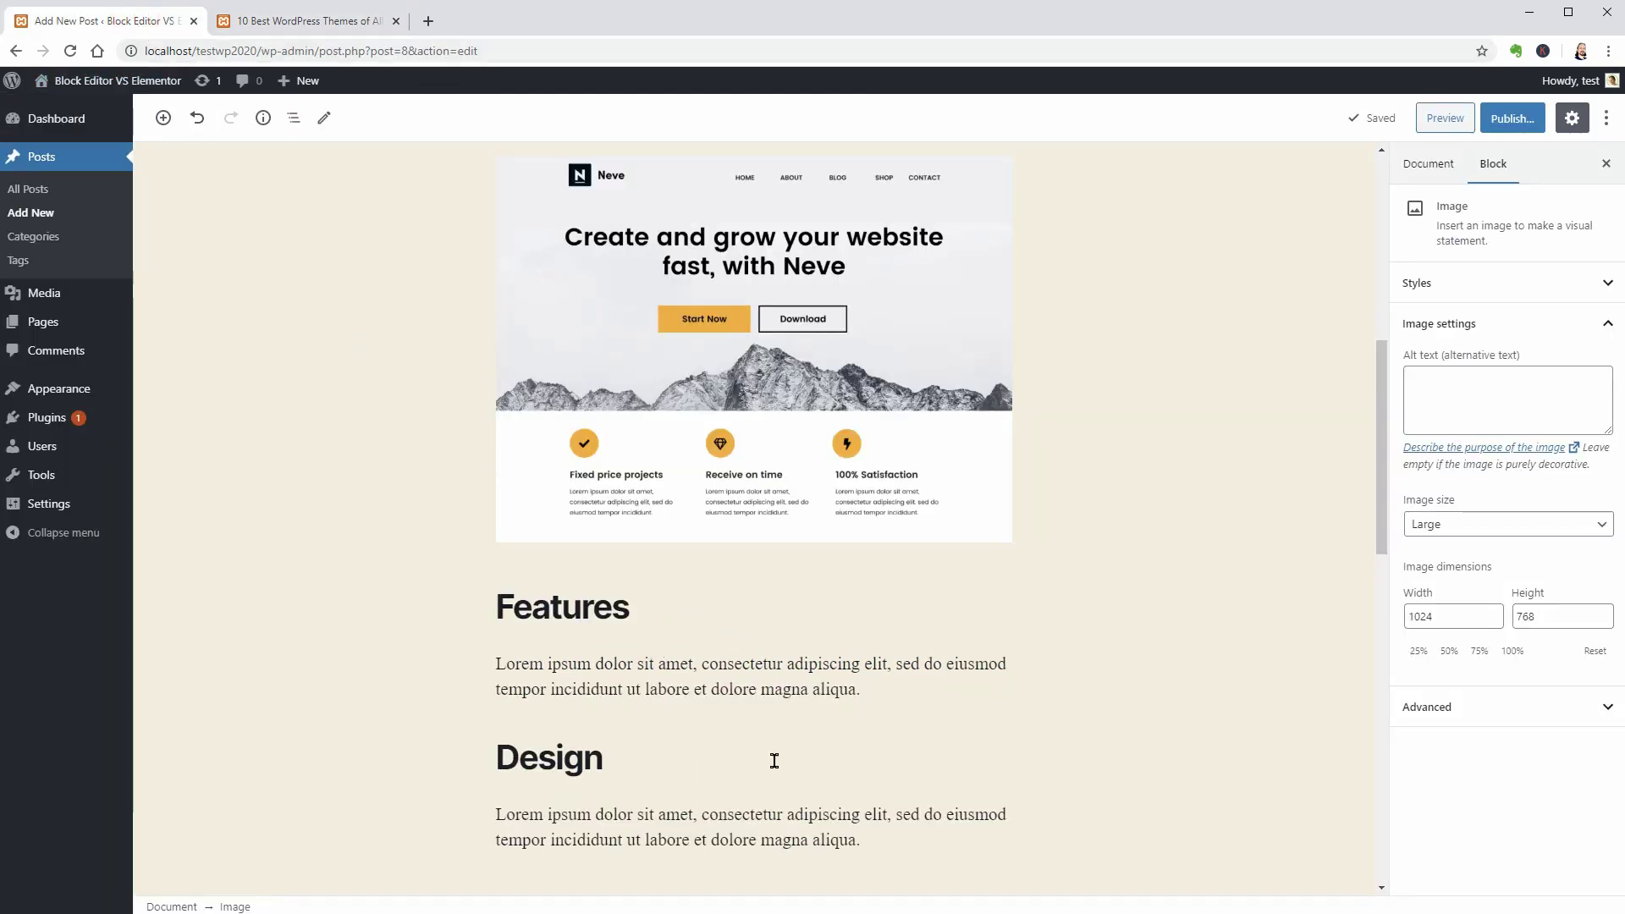
left_click(881, 842)
key("Return")
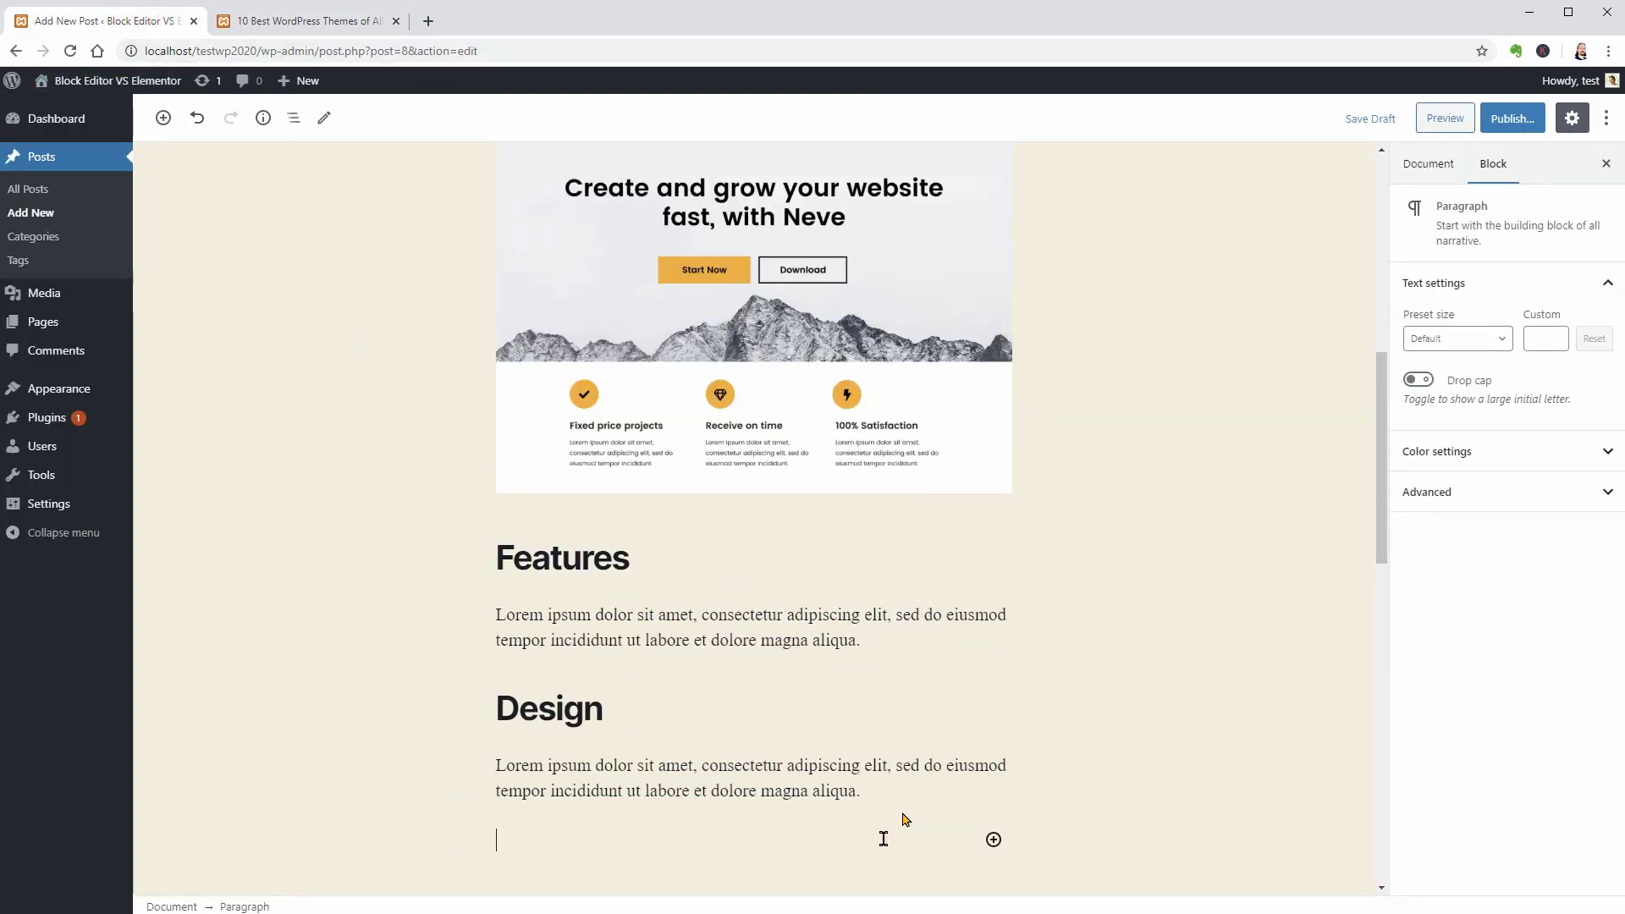
scroll(804, 736, "down", 4)
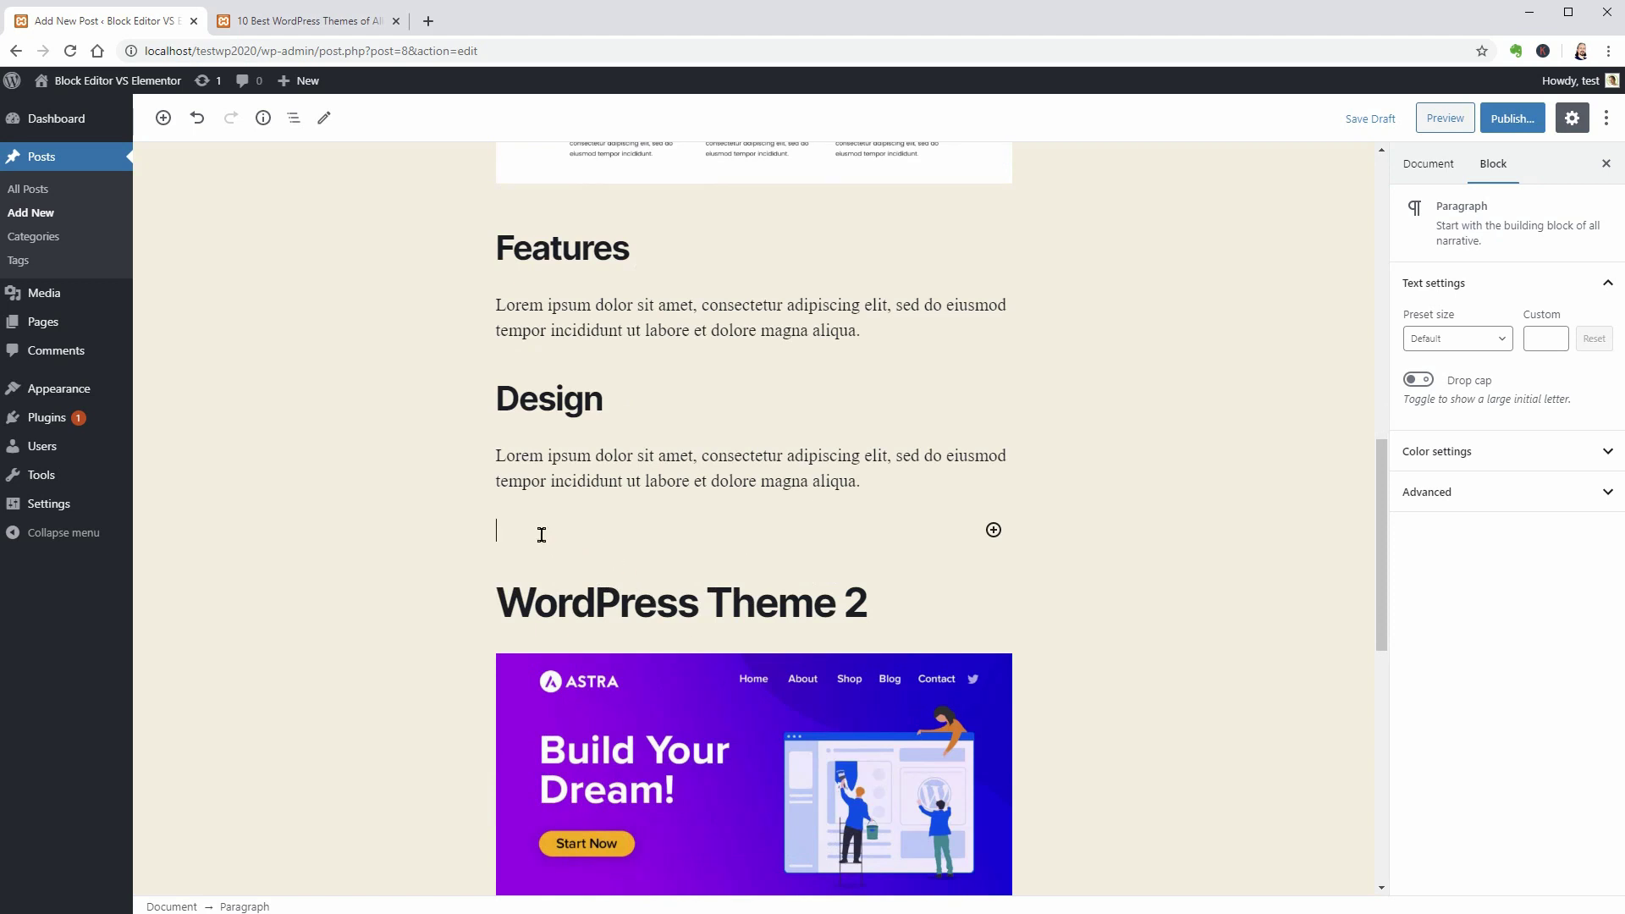
left_click(993, 530)
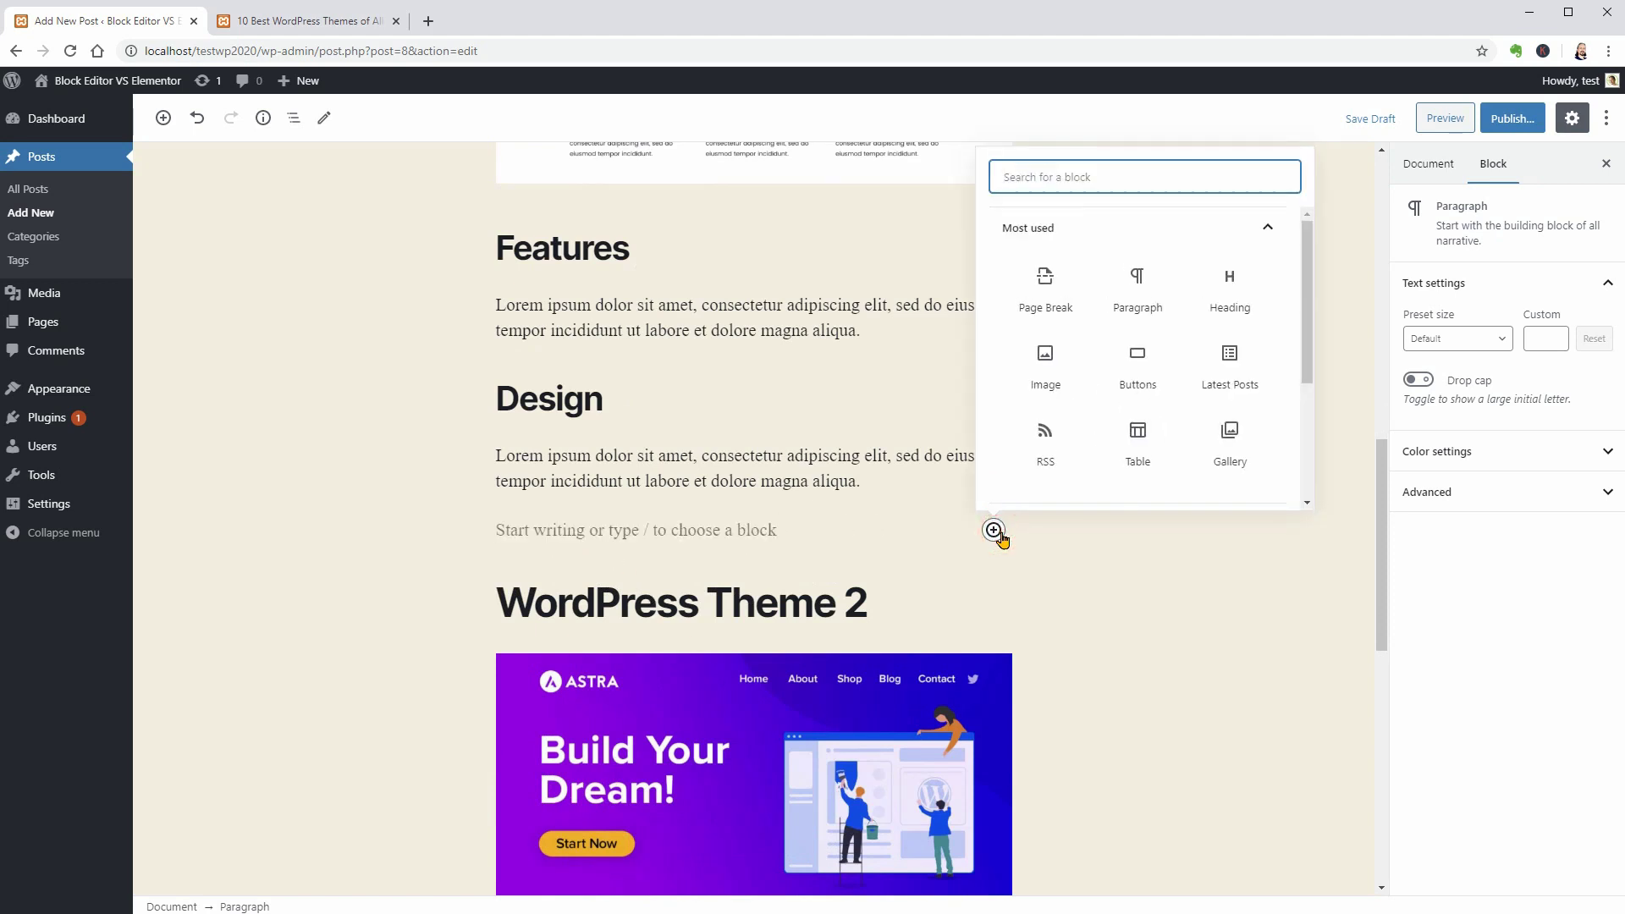
left_click(1143, 387)
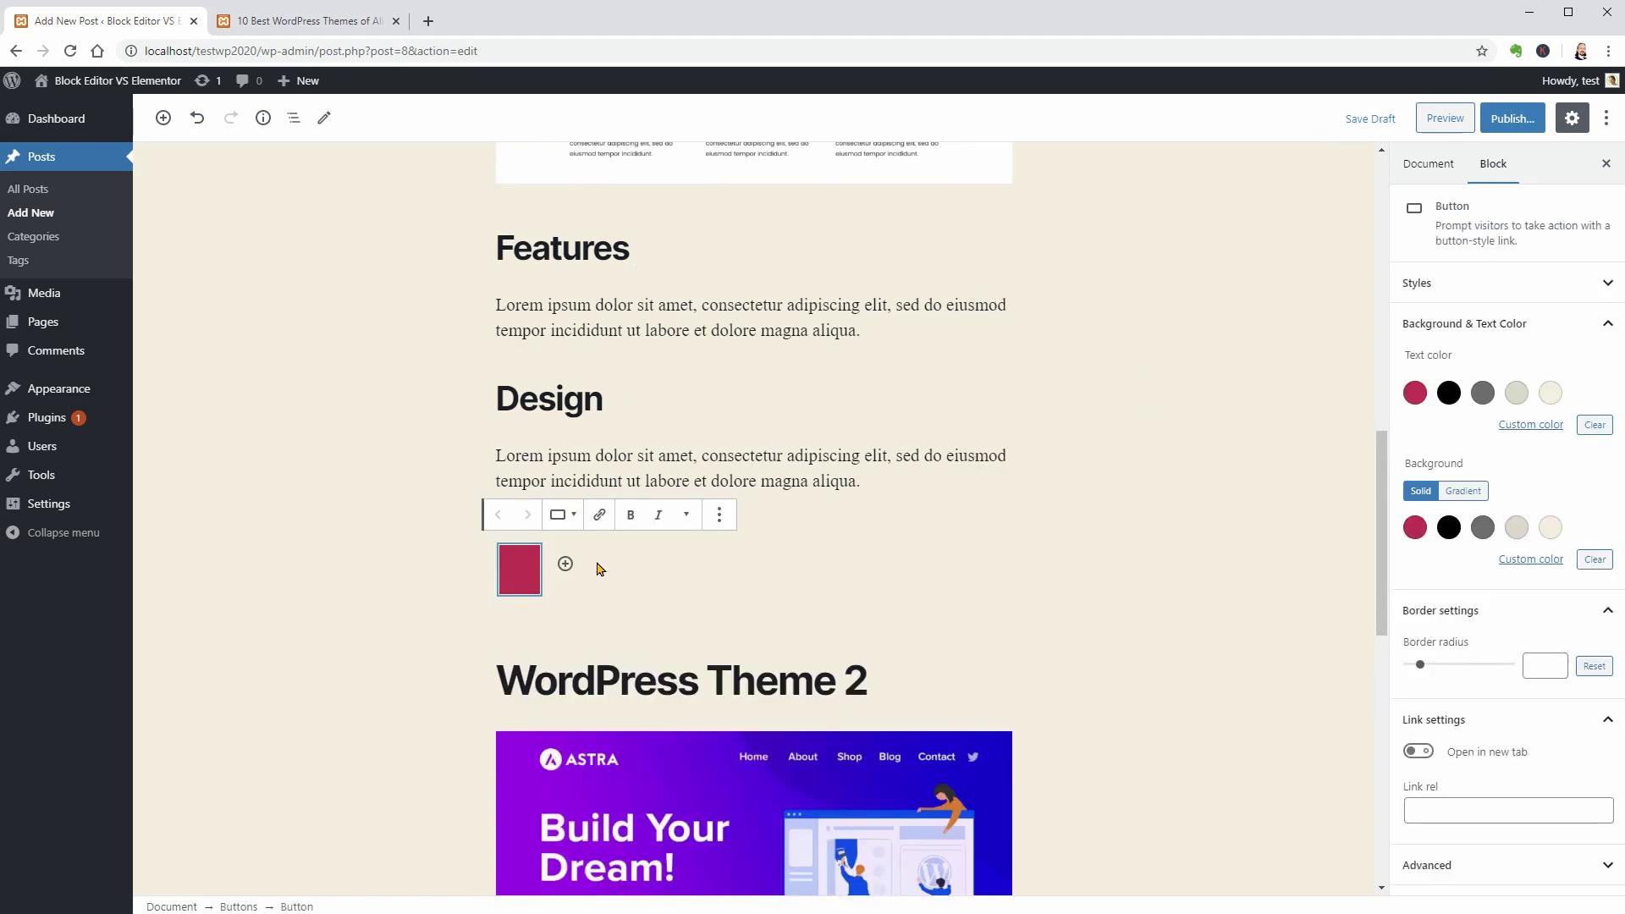
Label the first button 'Preview' and add a second 'Download' button.
left_click(562, 565)
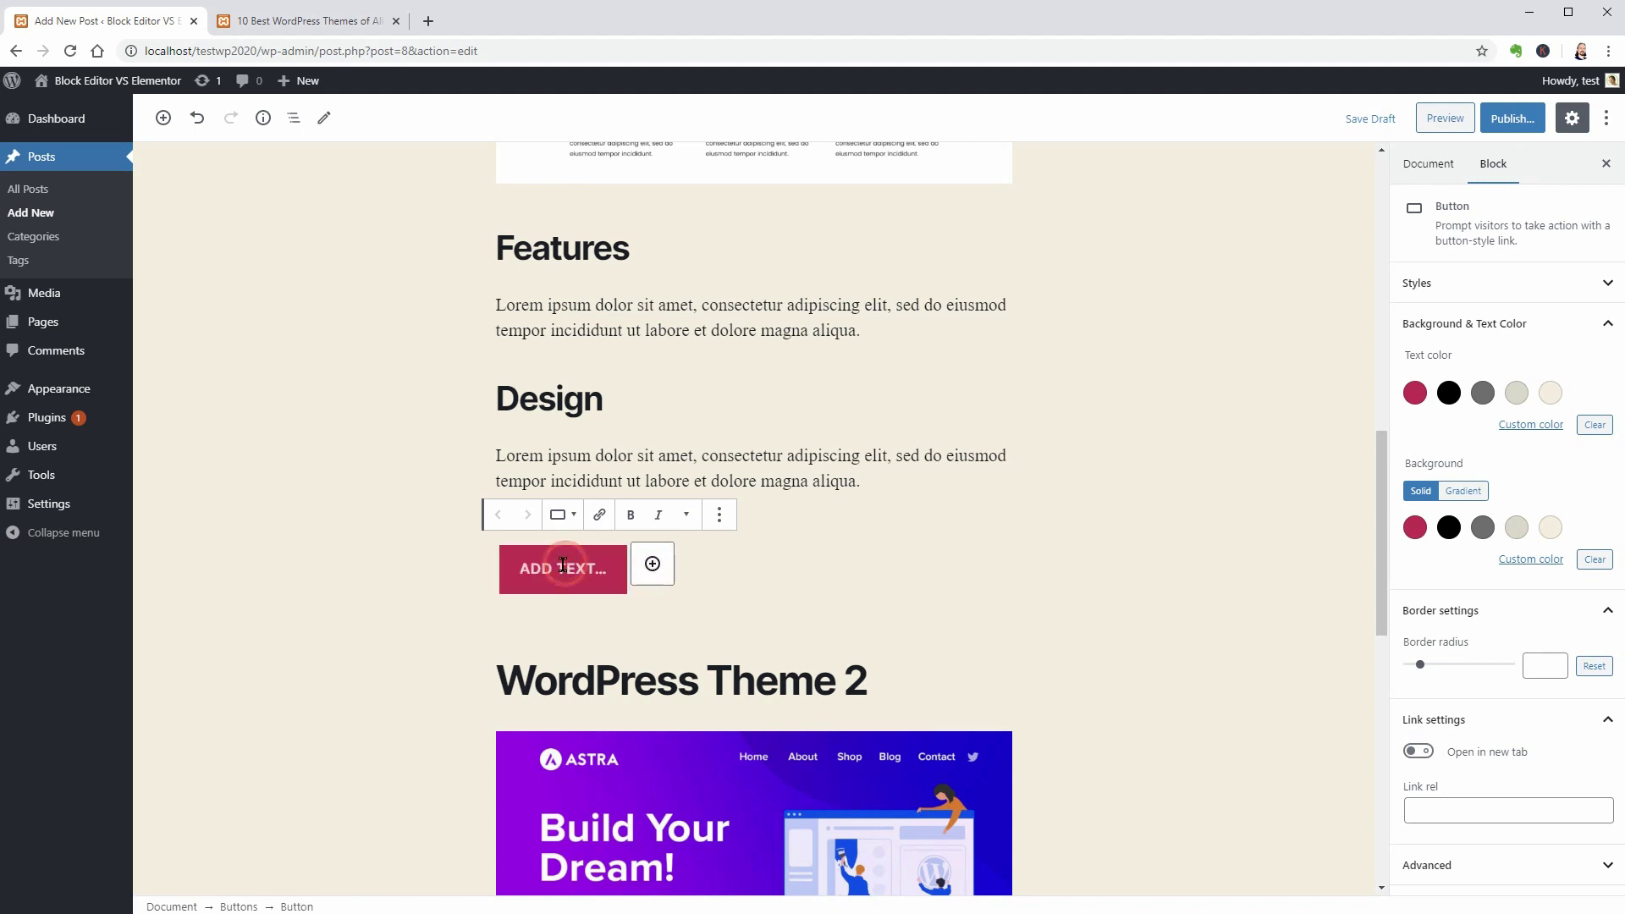
type("Preview")
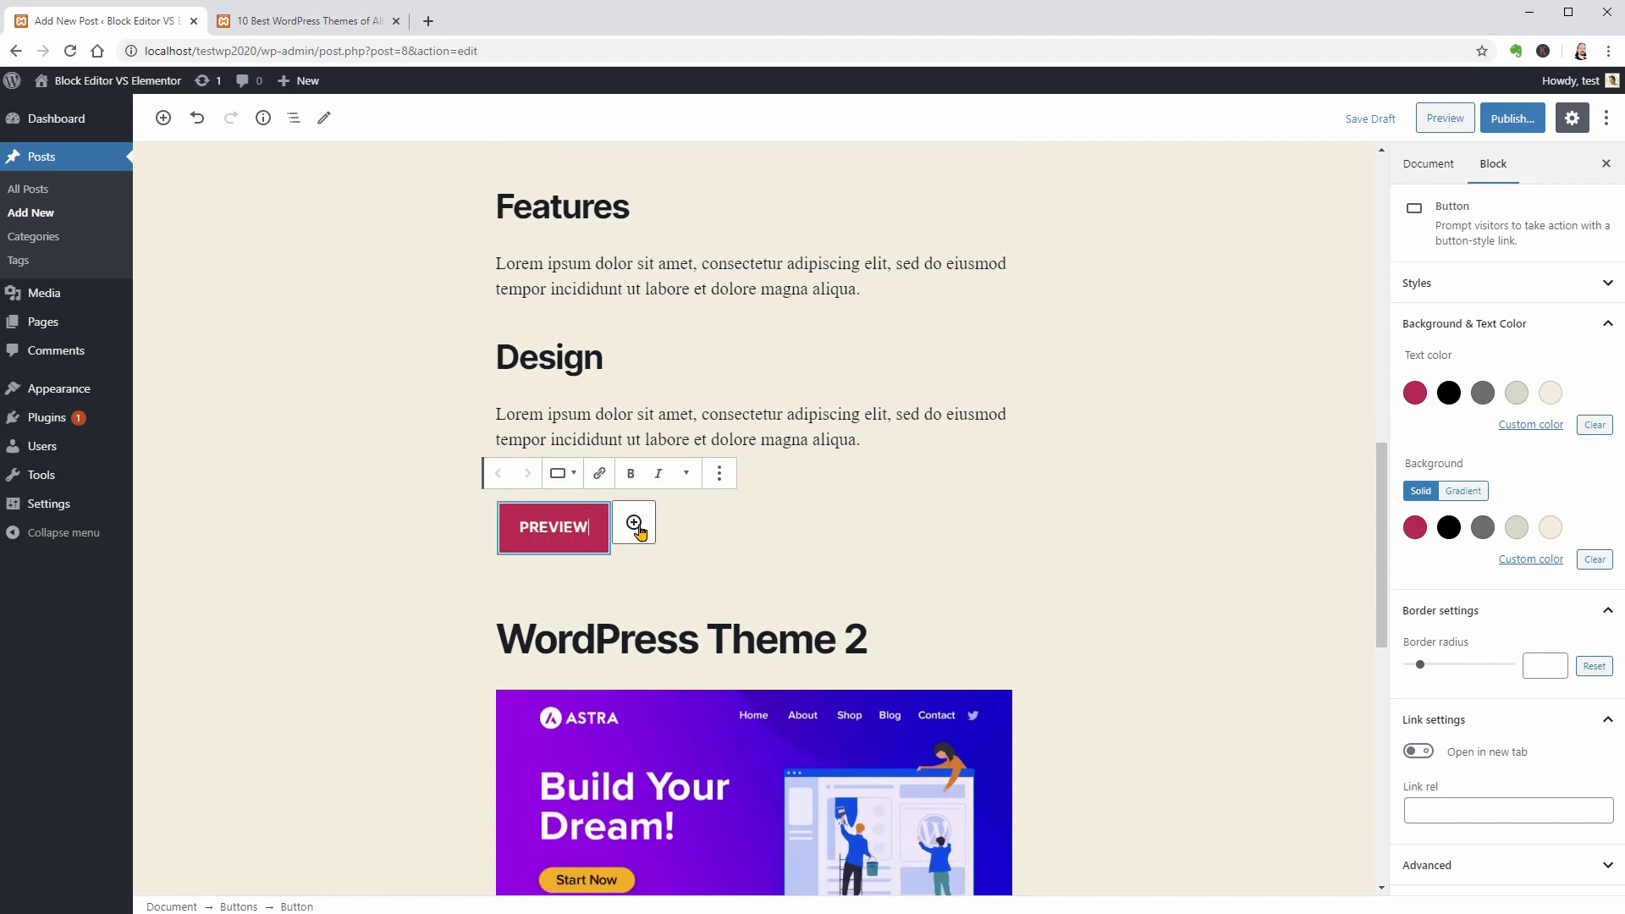
left_click(636, 526)
type("Do")
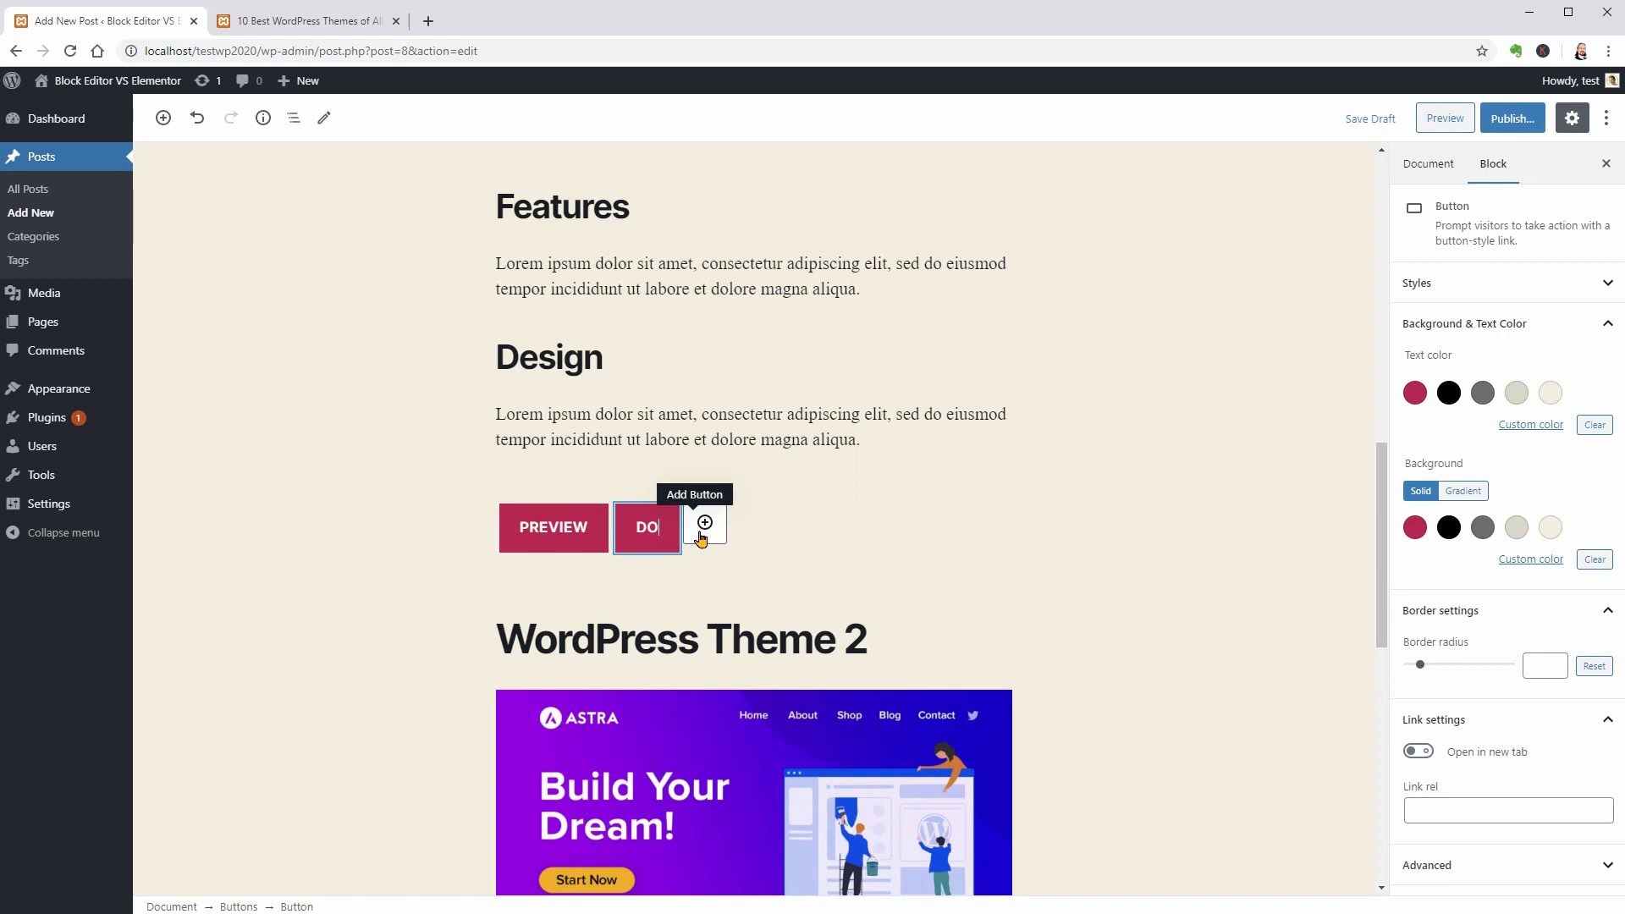
type("wnload")
left_click(1531, 559)
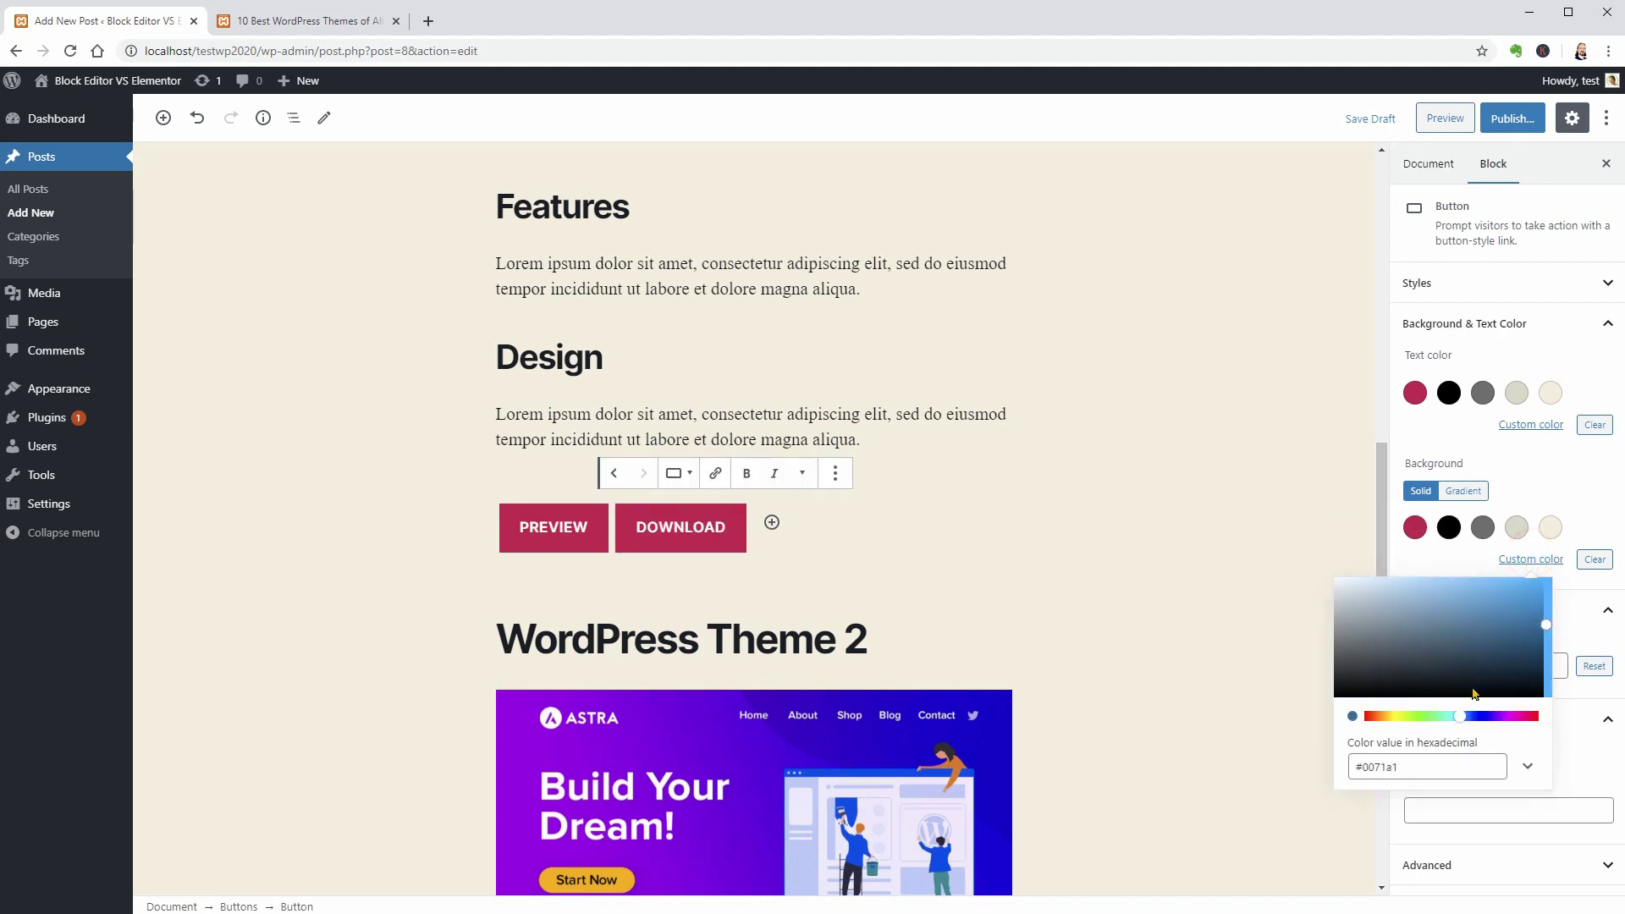
left_click_drag(1462, 717, 1430, 715)
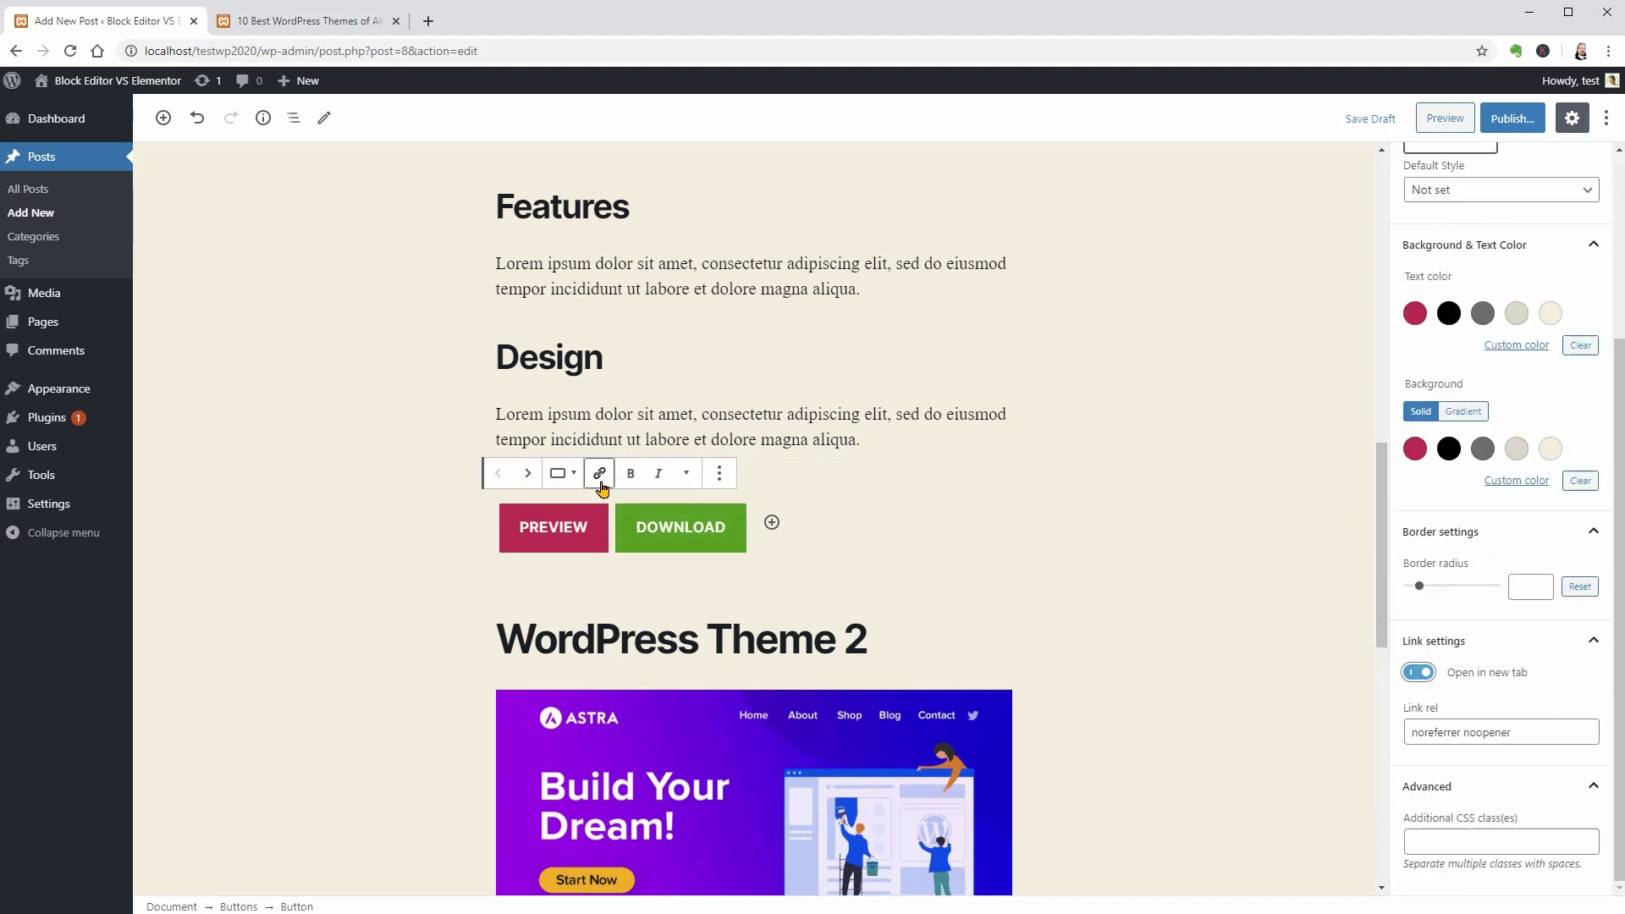
left_click(600, 475)
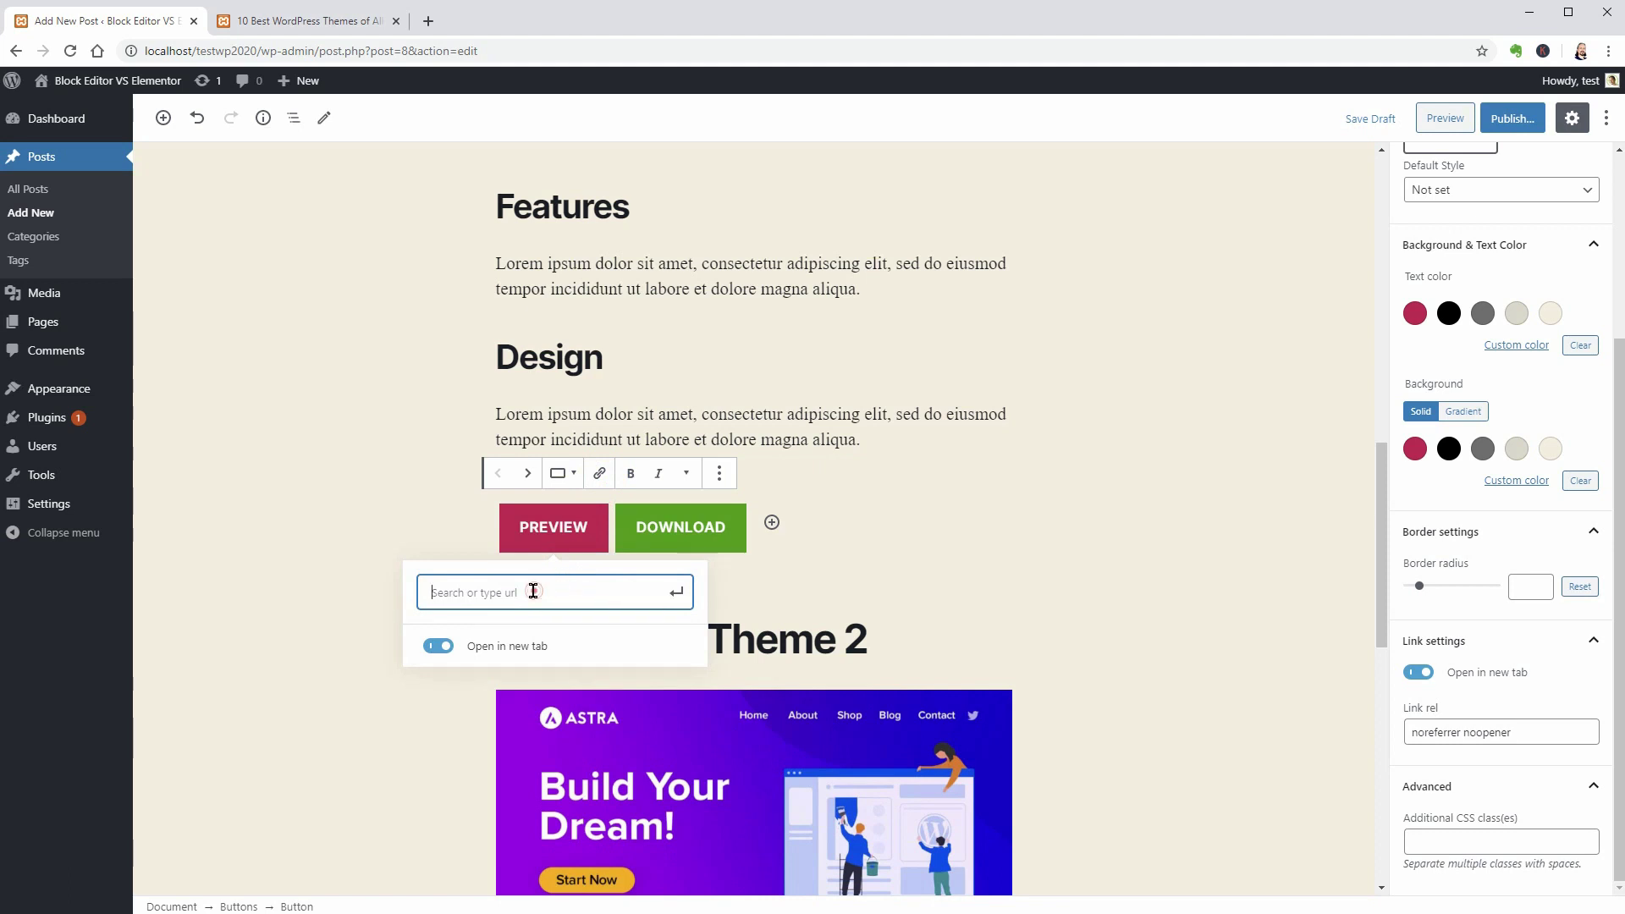
type("https://themeaffiliat")
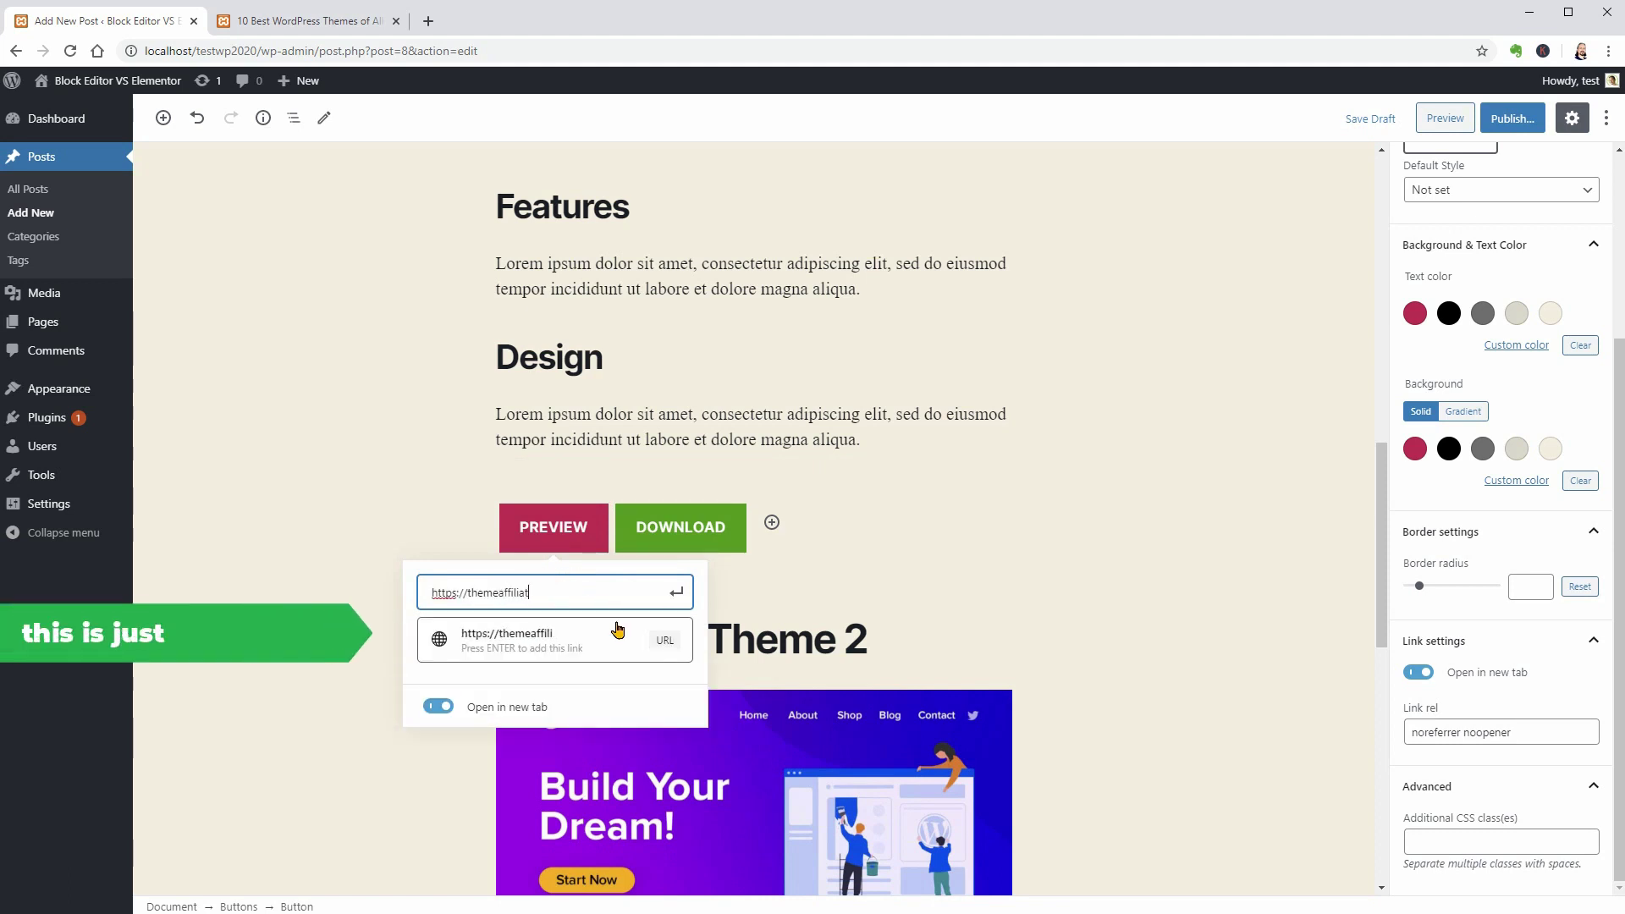
type("elink")
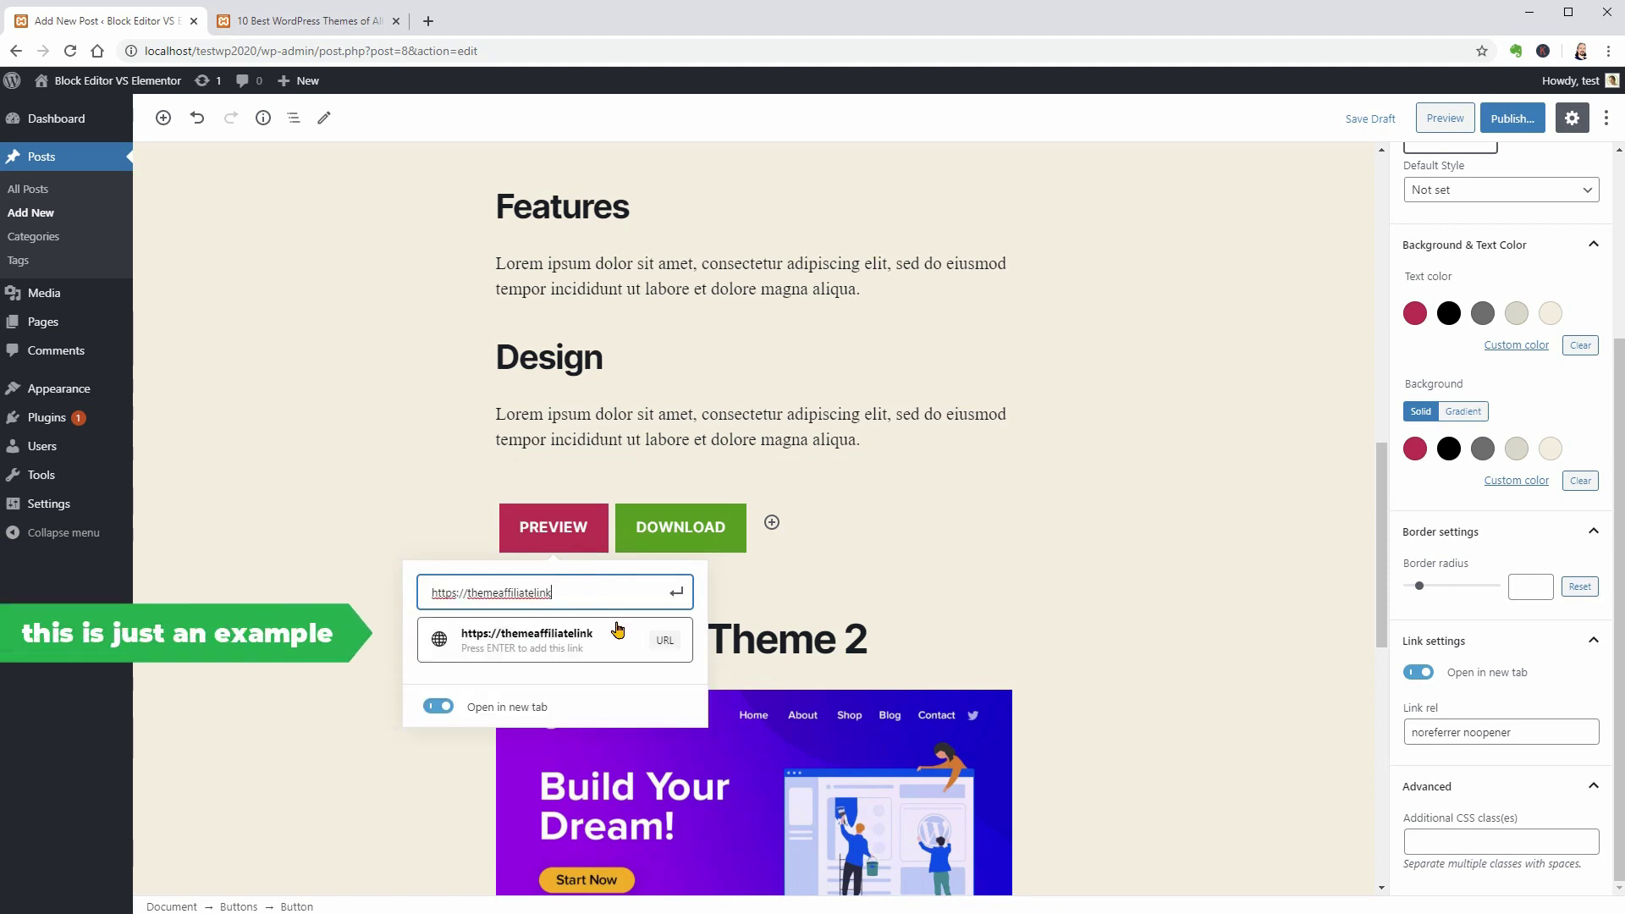
type(".com")
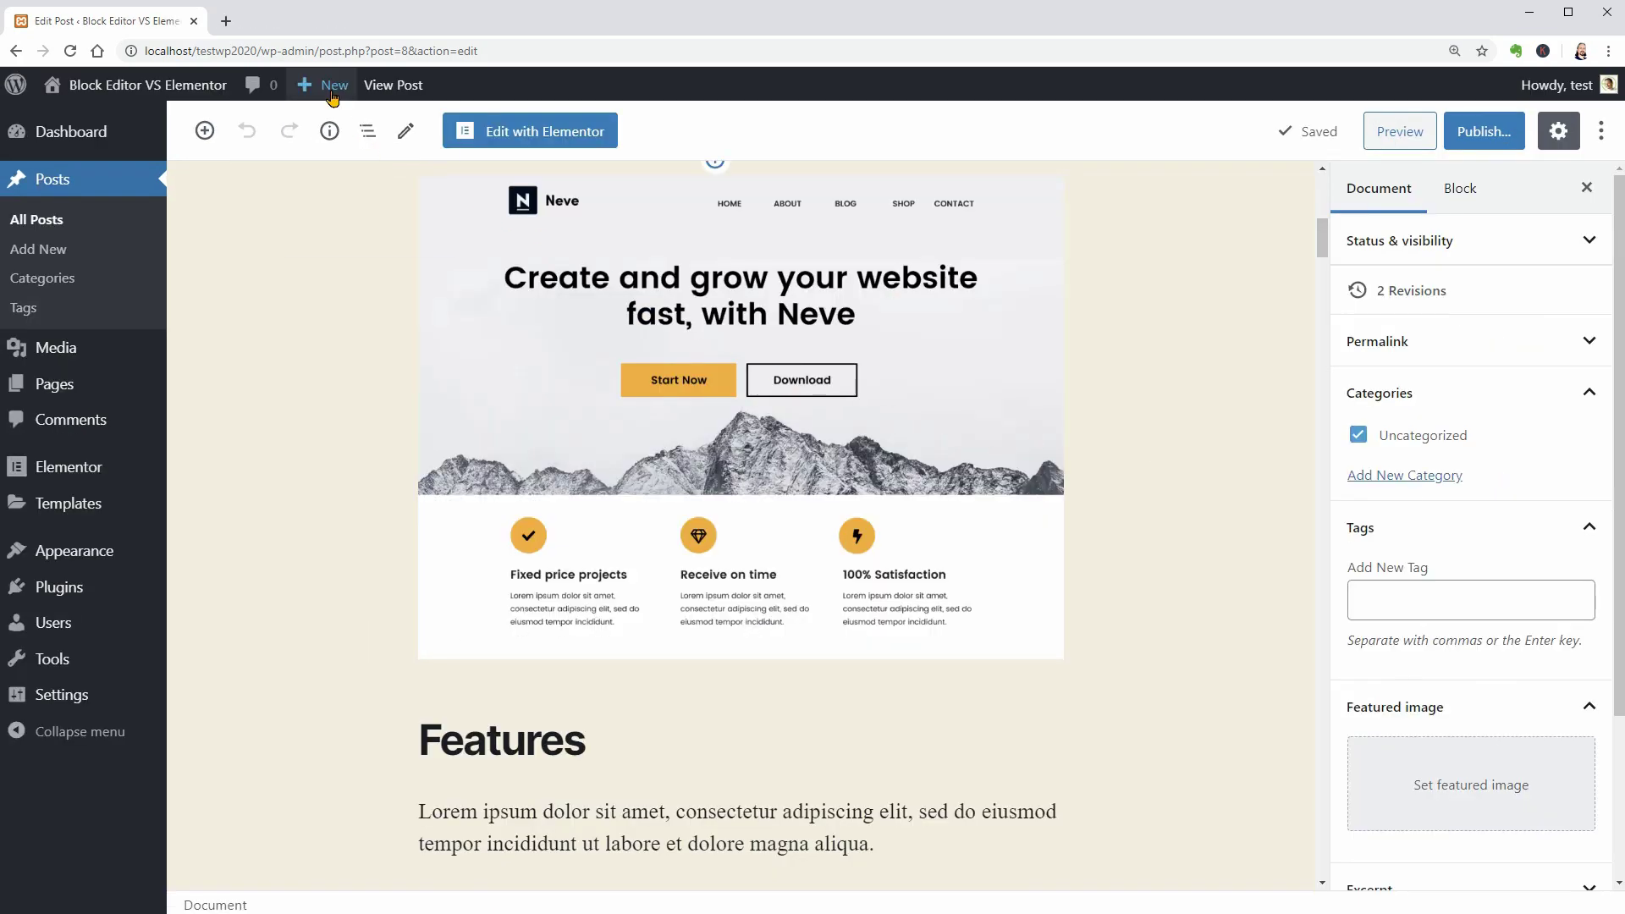
Start a new post titled '10 Best WordPress Themes of All Time (Elementor)'.
mouse_move(328, 85)
left_click(318, 127)
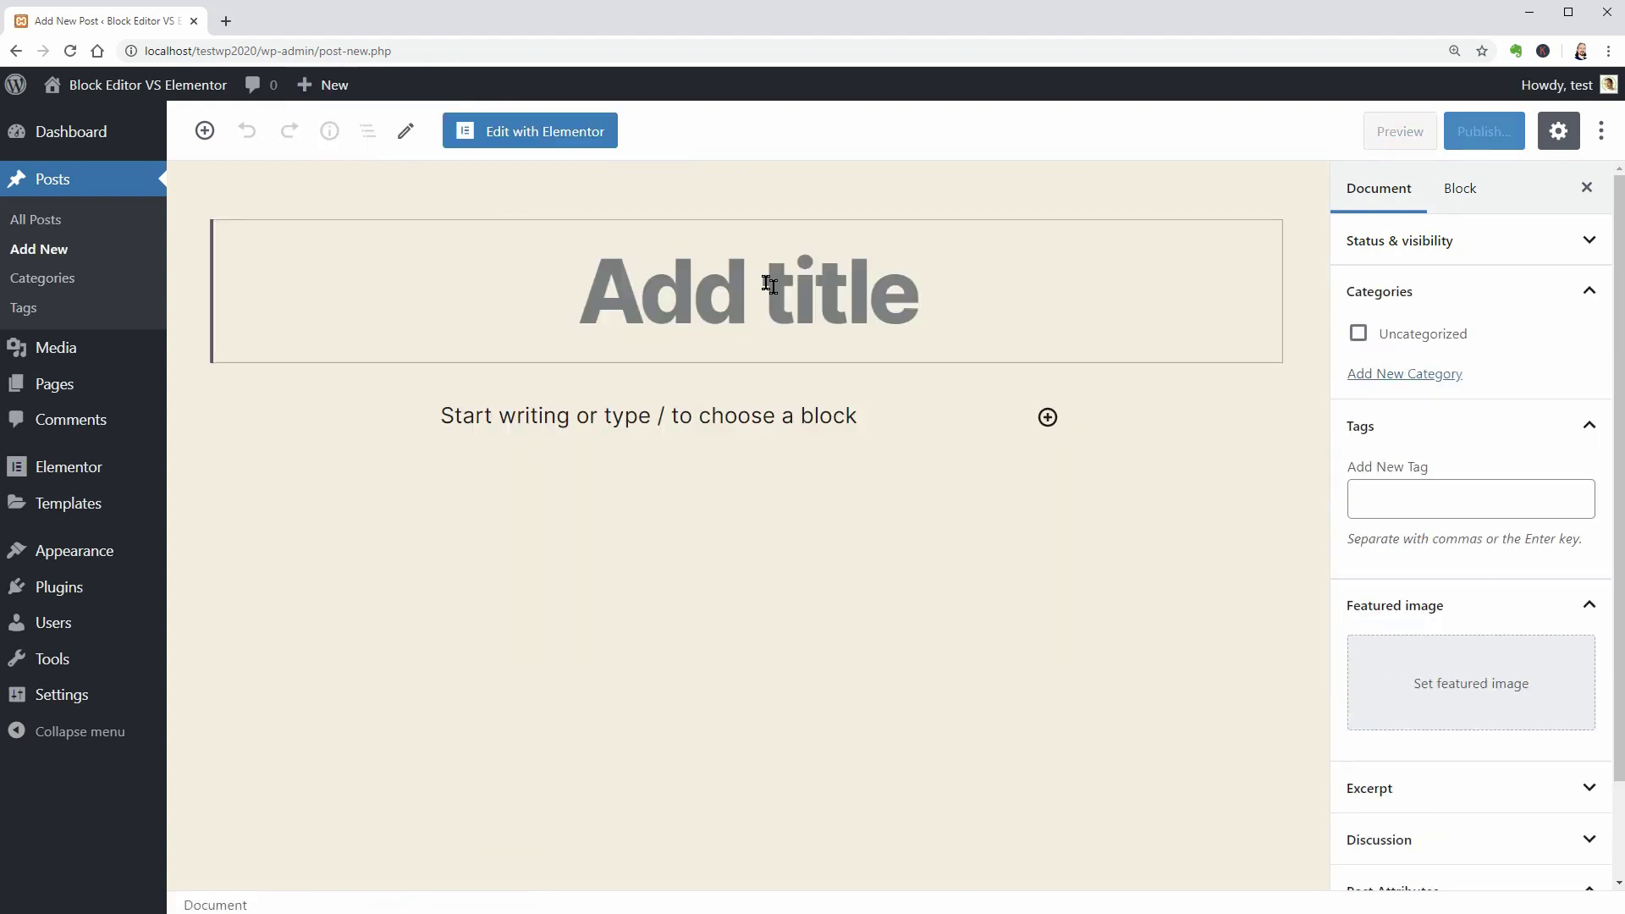
left_click(770, 296)
left_click(745, 300)
type("10 Best WordPress Themes of All Time (Elementor)")
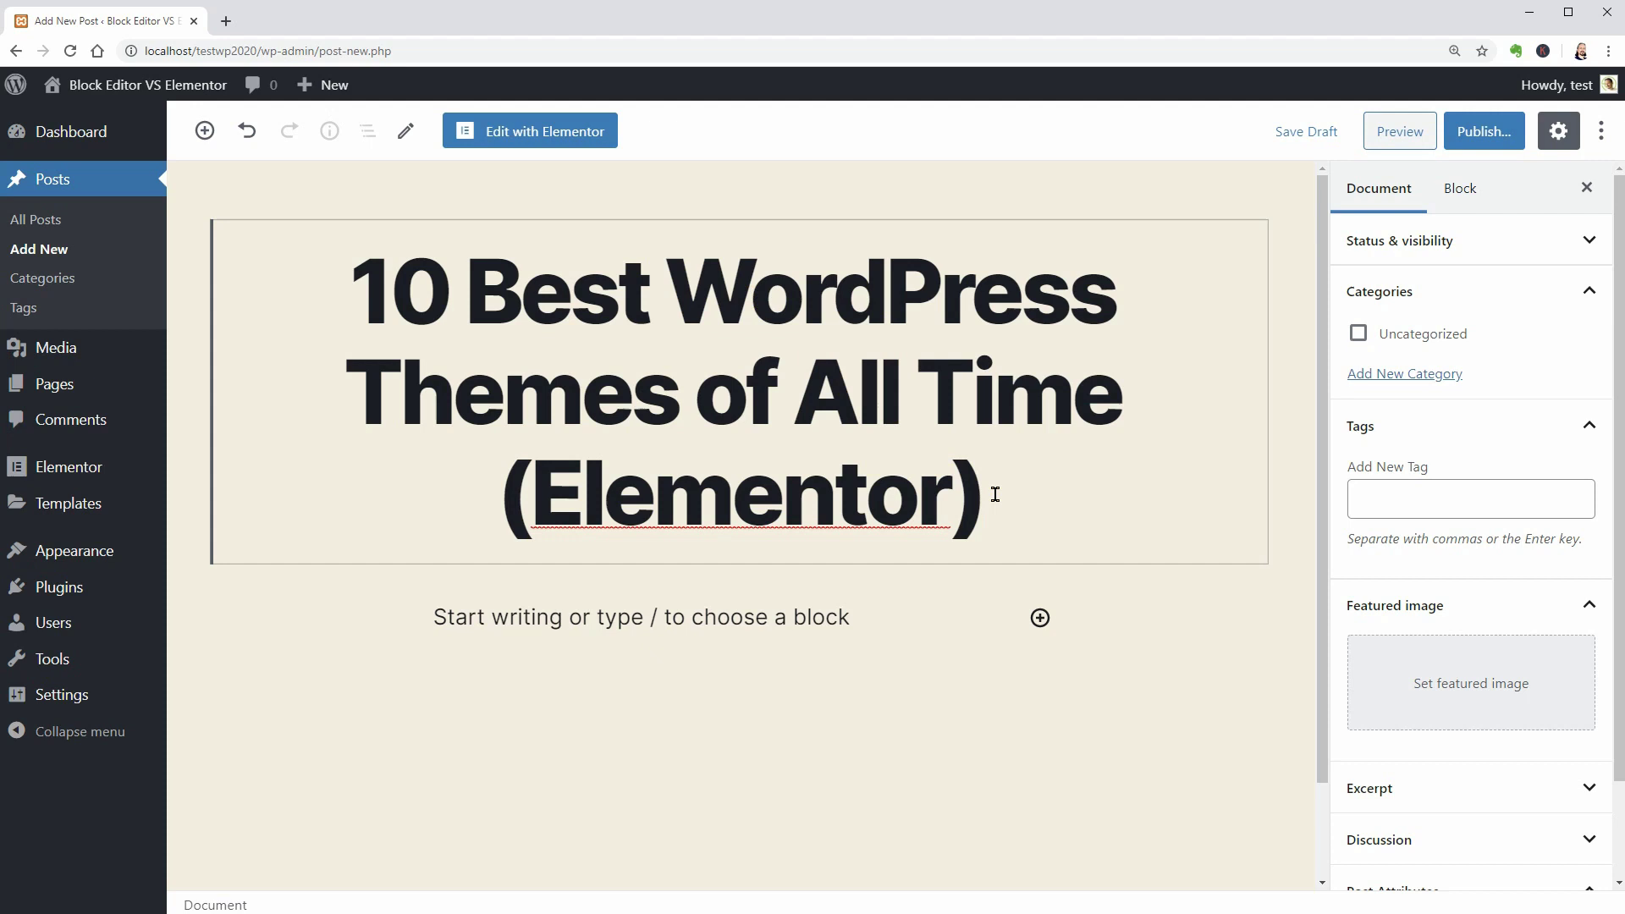
Create and assign the category 'wordpress themes'.
left_click(1392, 373)
left_click(1417, 433)
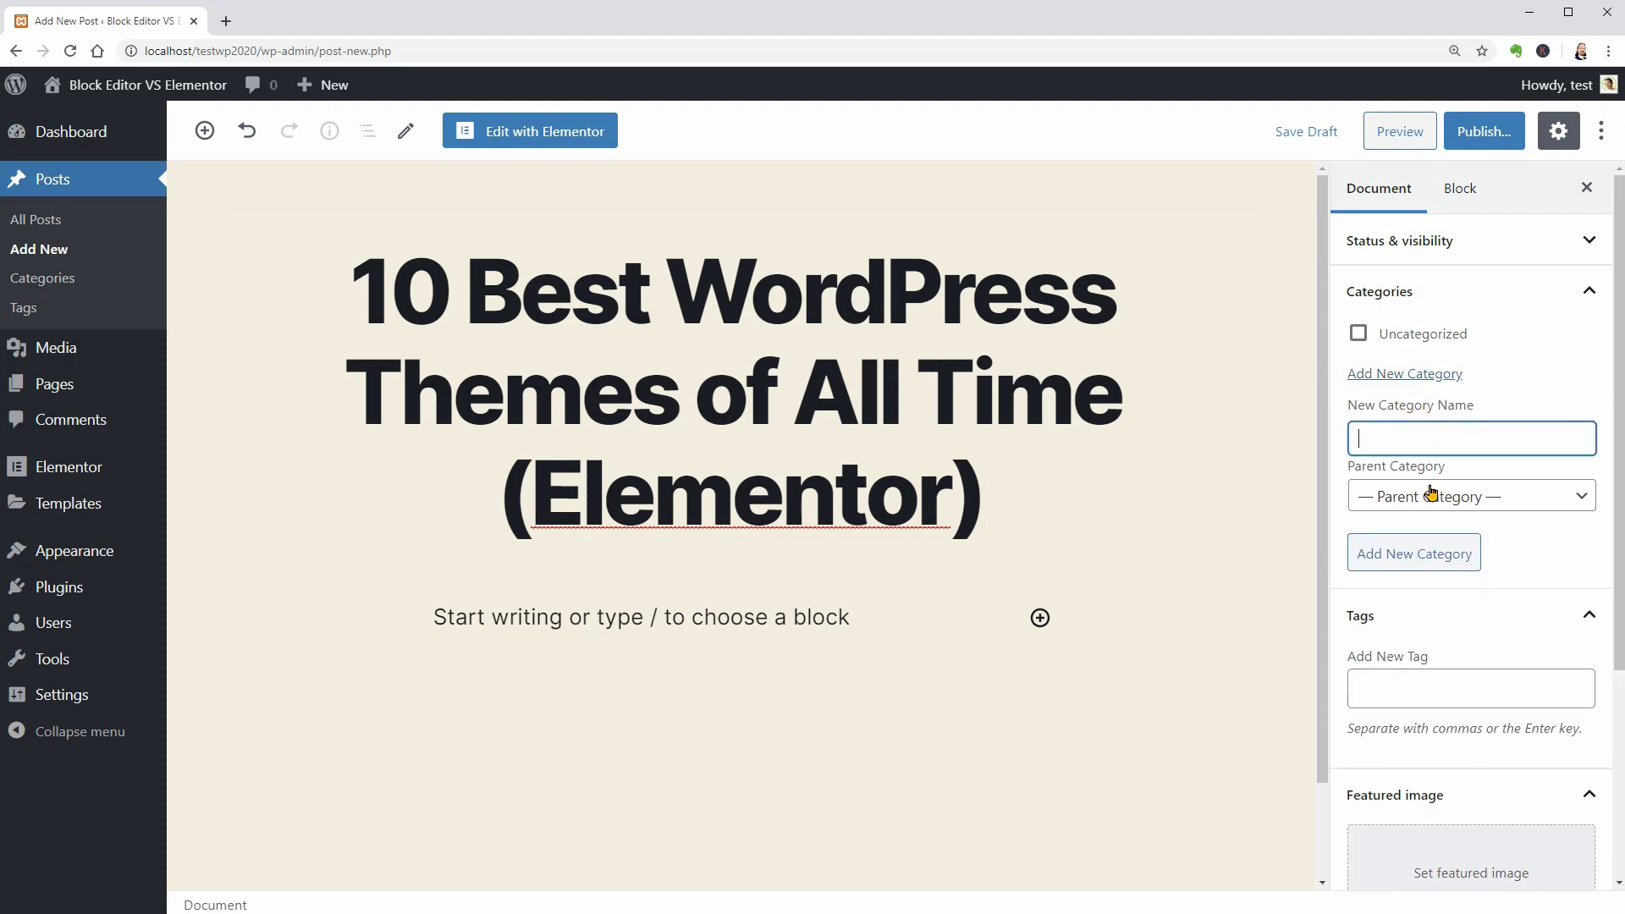
type("wordpress themes")
left_click(1436, 555)
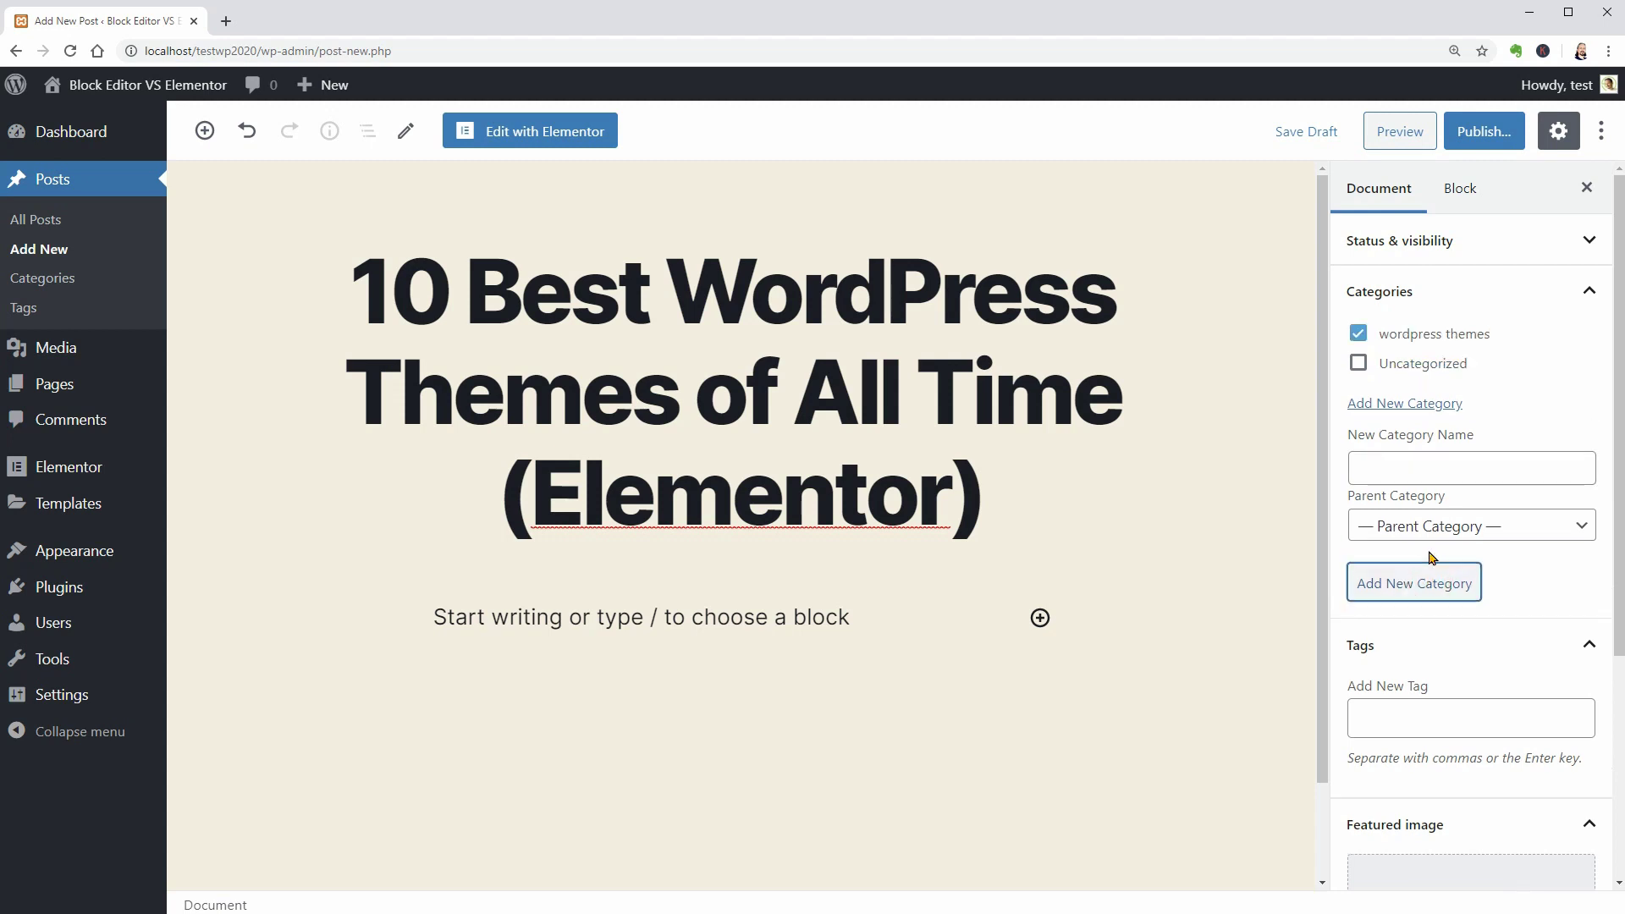
Add the tag 'best WordPress themes'.
left_click(1404, 706)
type("best WordPress themes")
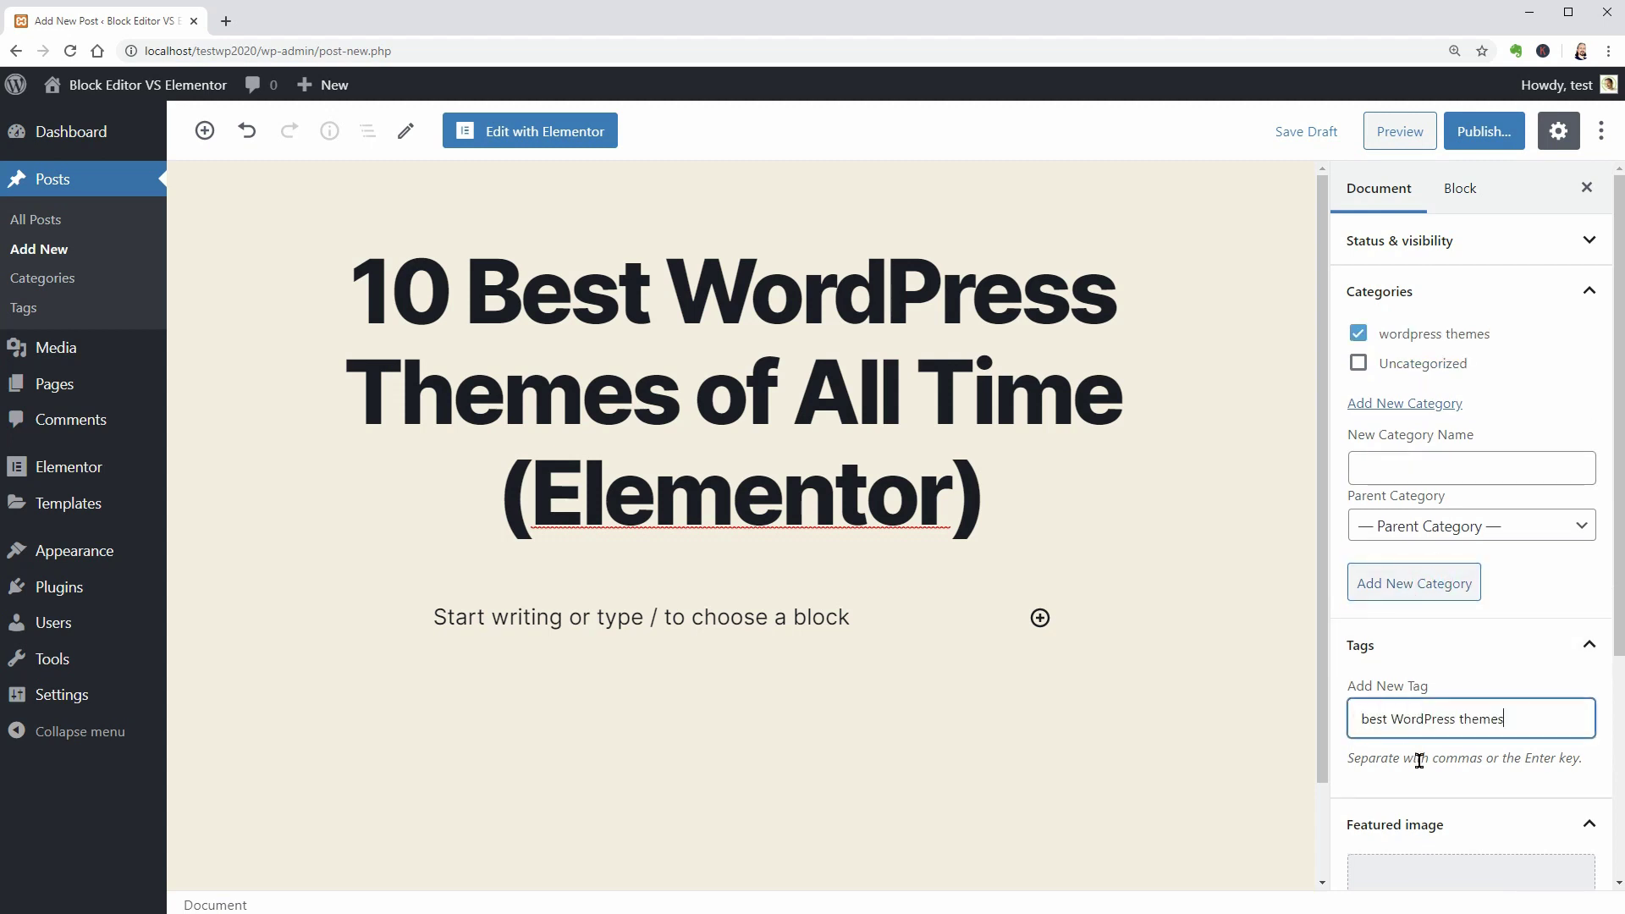
key("Return")
scroll(1416, 766, "down", 2)
Set the monitor-grid illustration from the Media Library as the featured image.
scroll(1415, 766, "down", 2)
left_click(1475, 471)
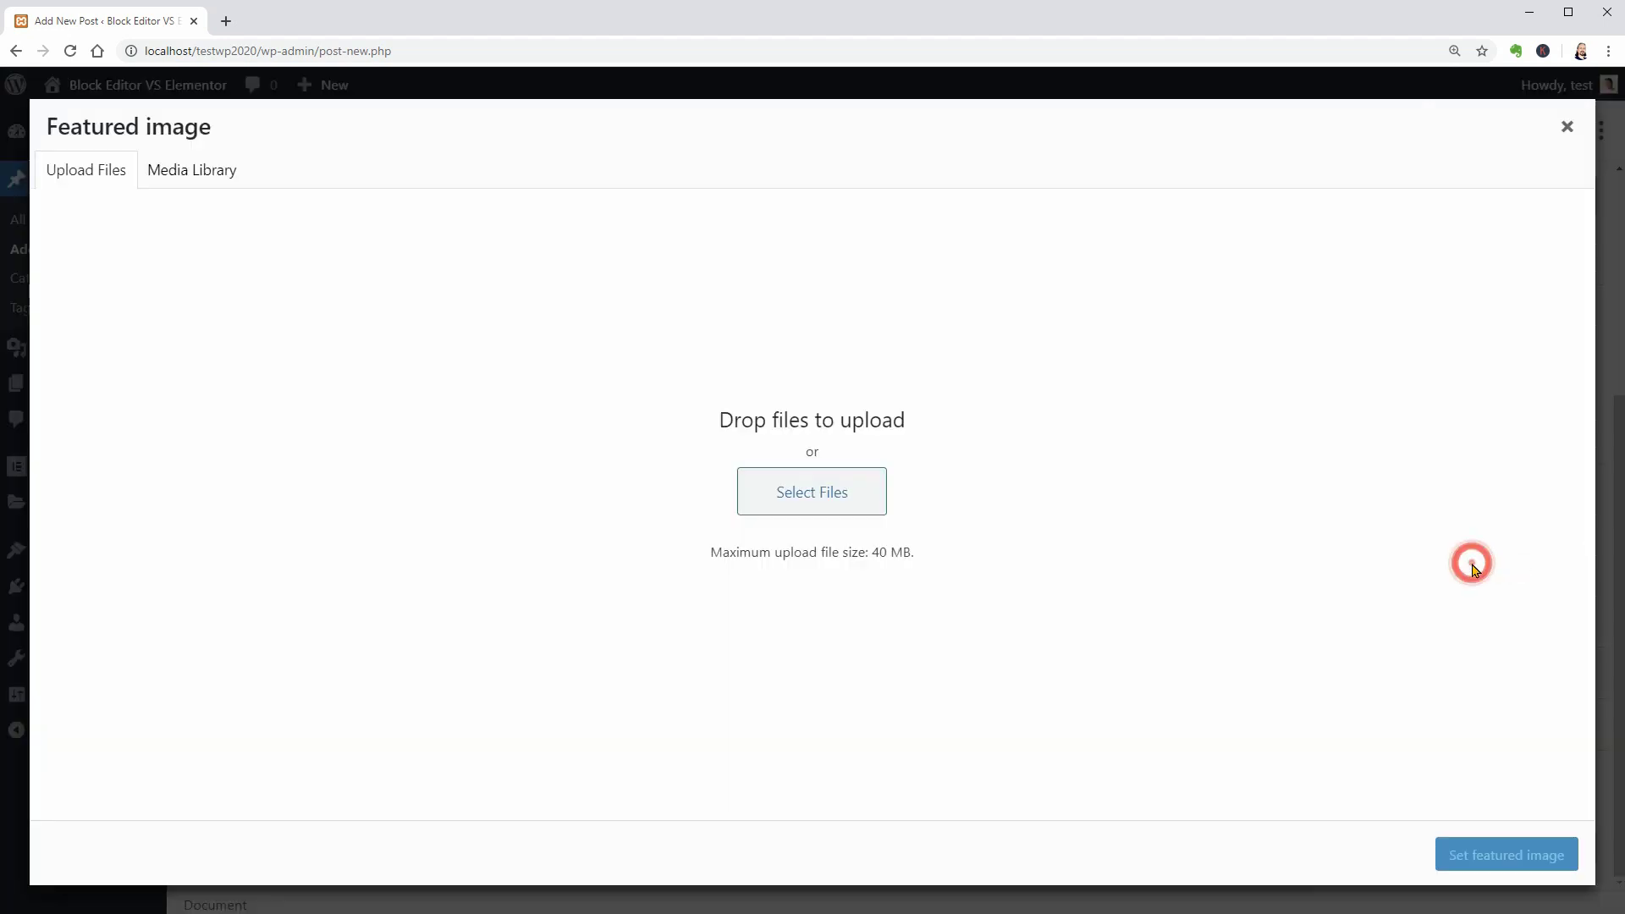
left_click(202, 171)
left_click(144, 327)
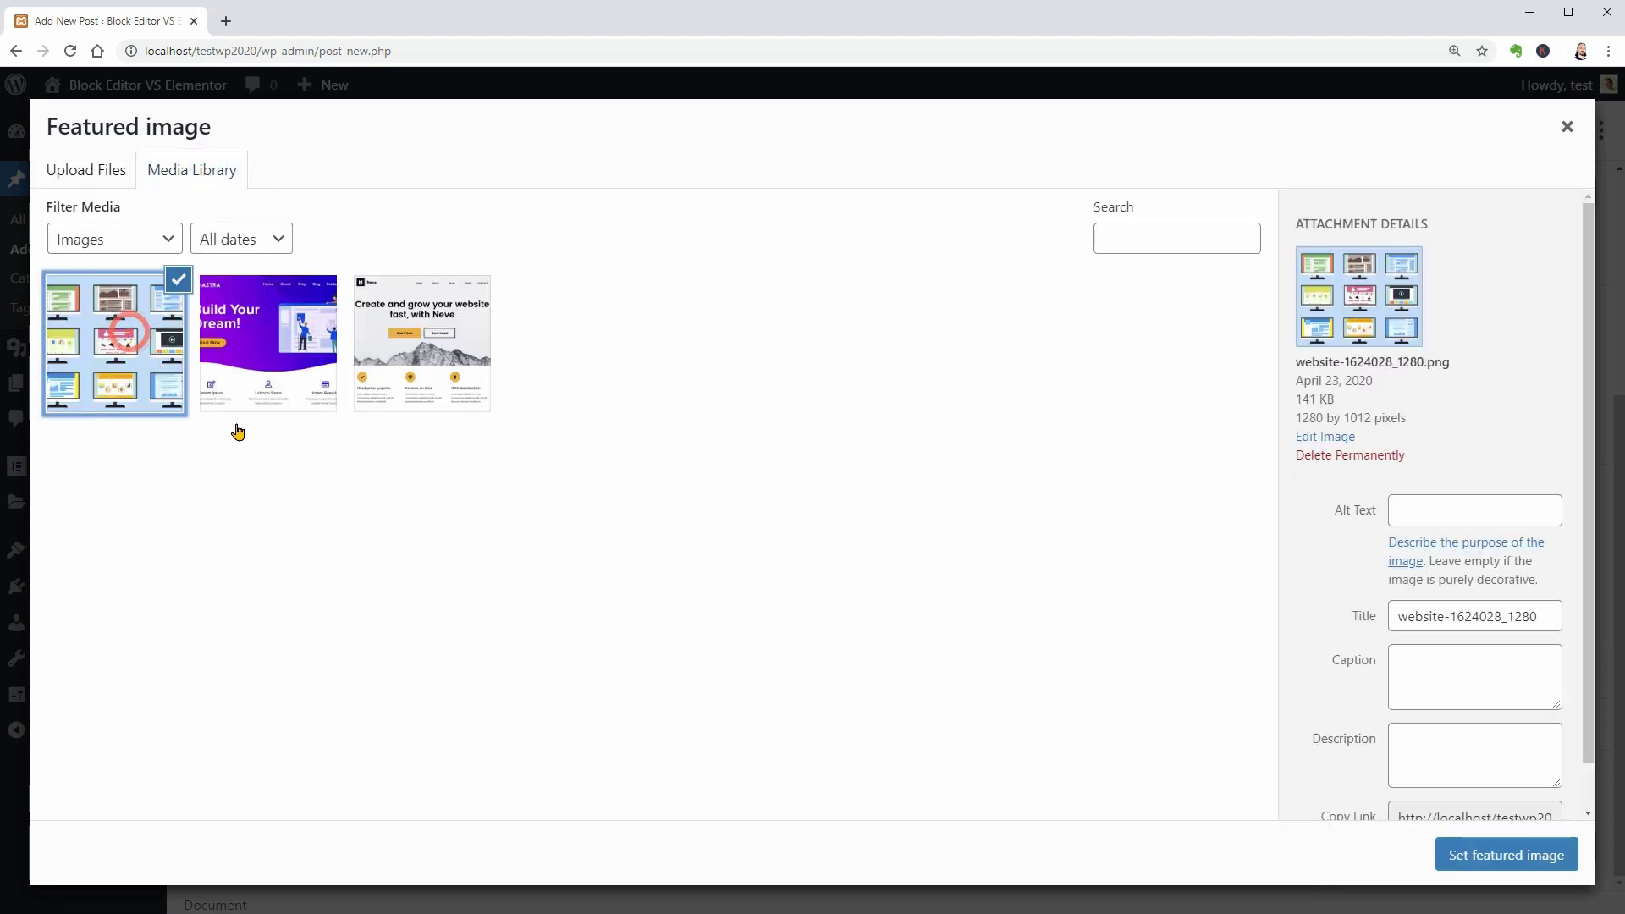
left_click(1517, 857)
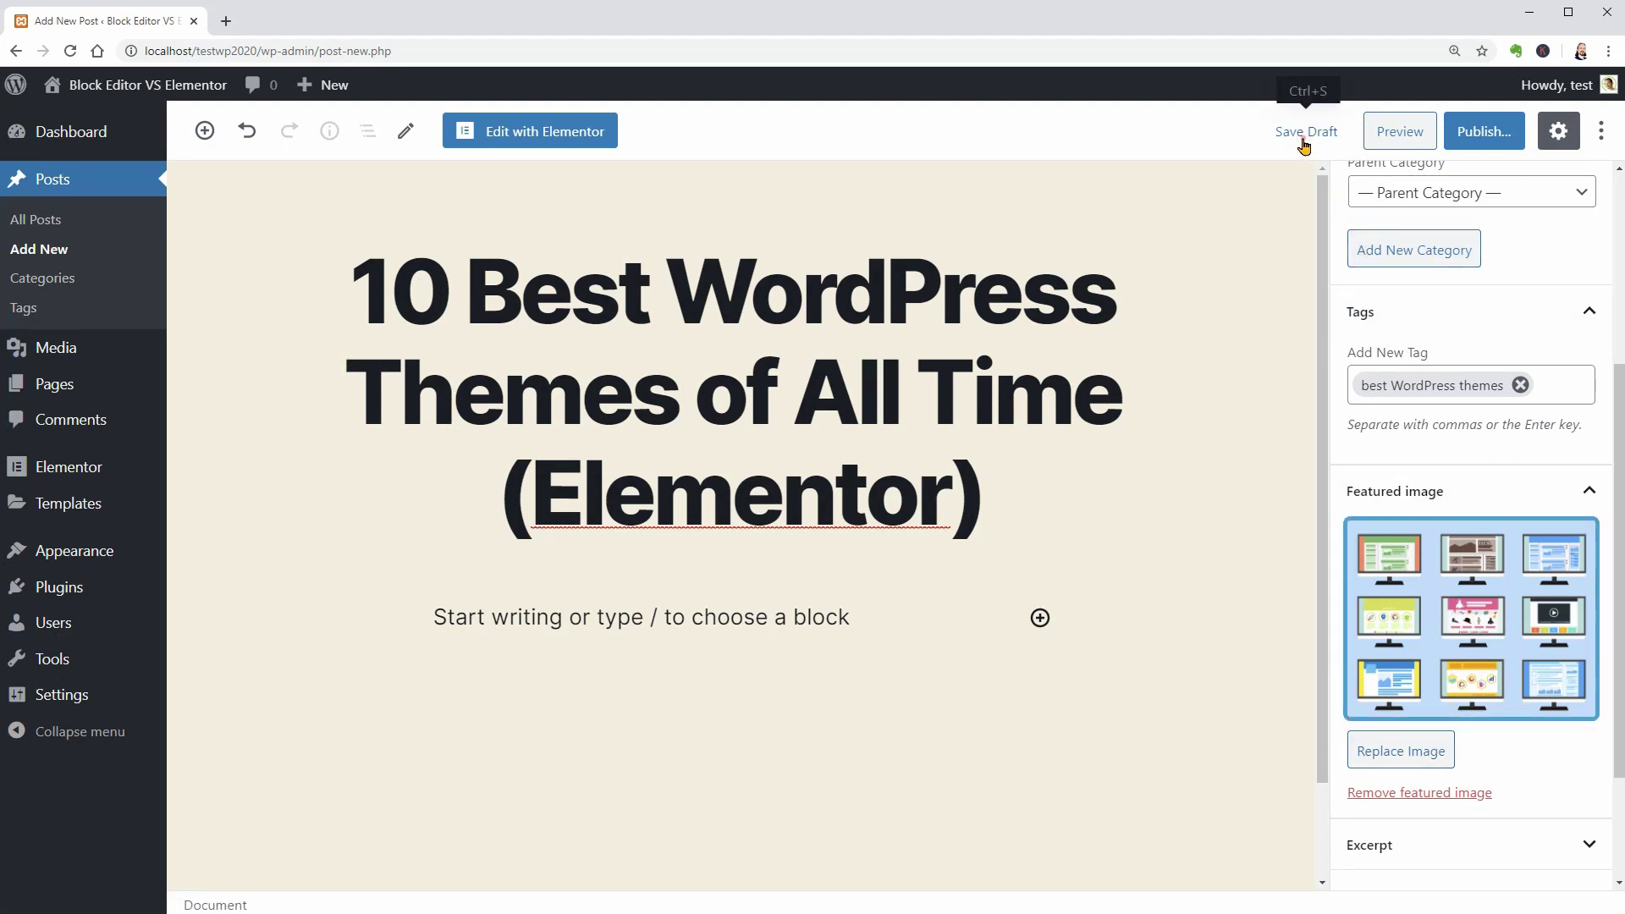
Save the draft, then publish the post.
left_click(1303, 141)
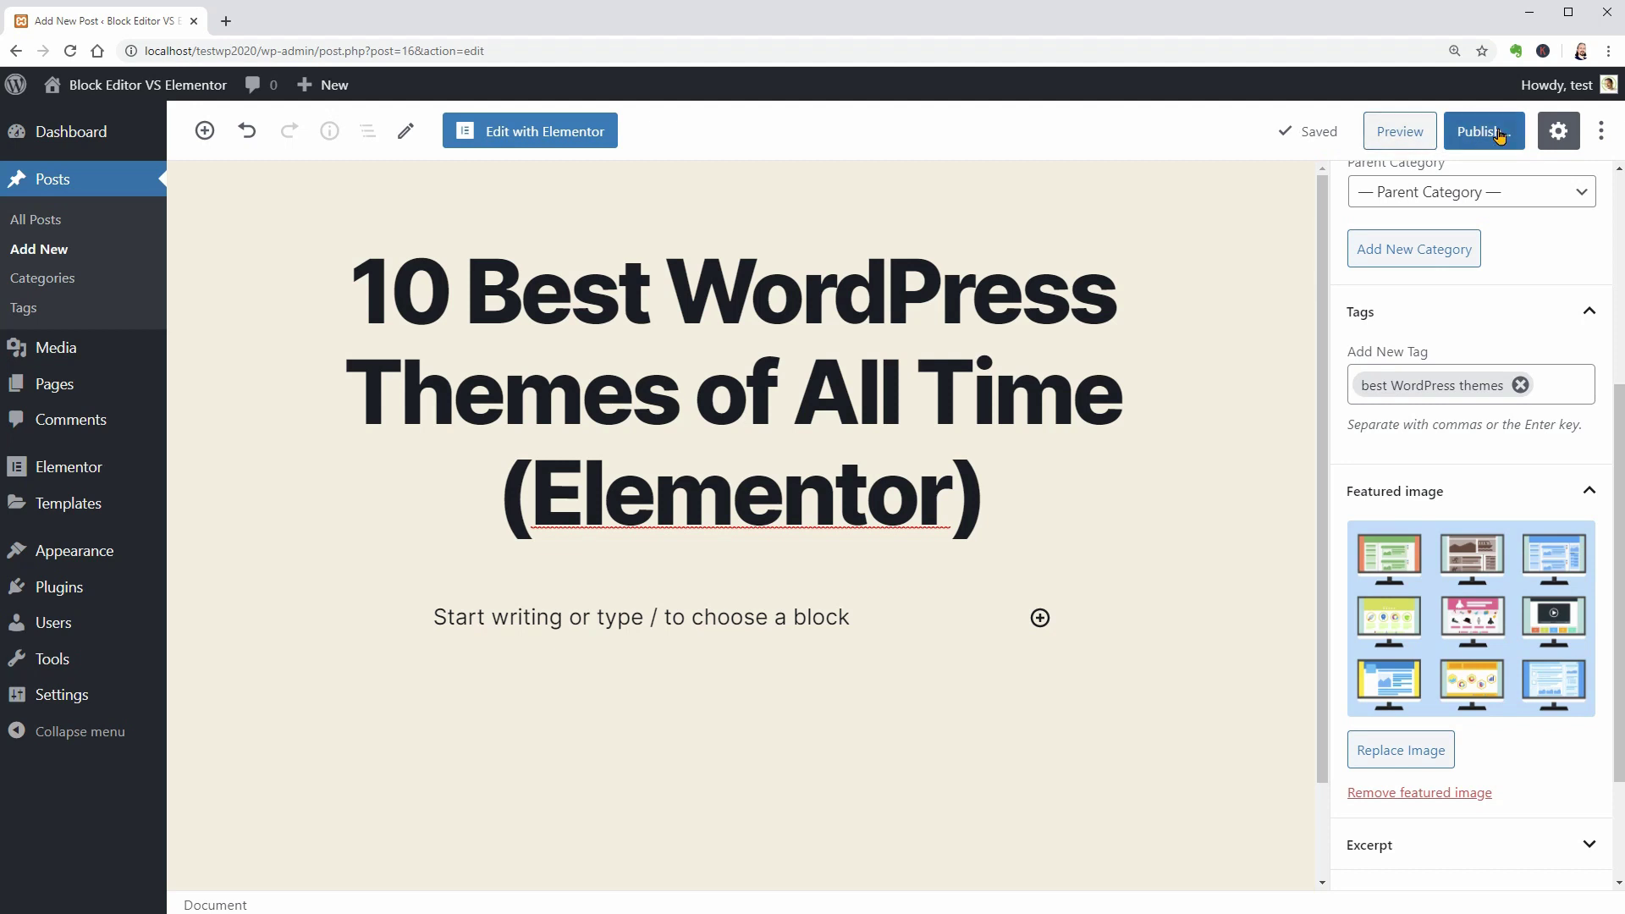
left_click(1499, 137)
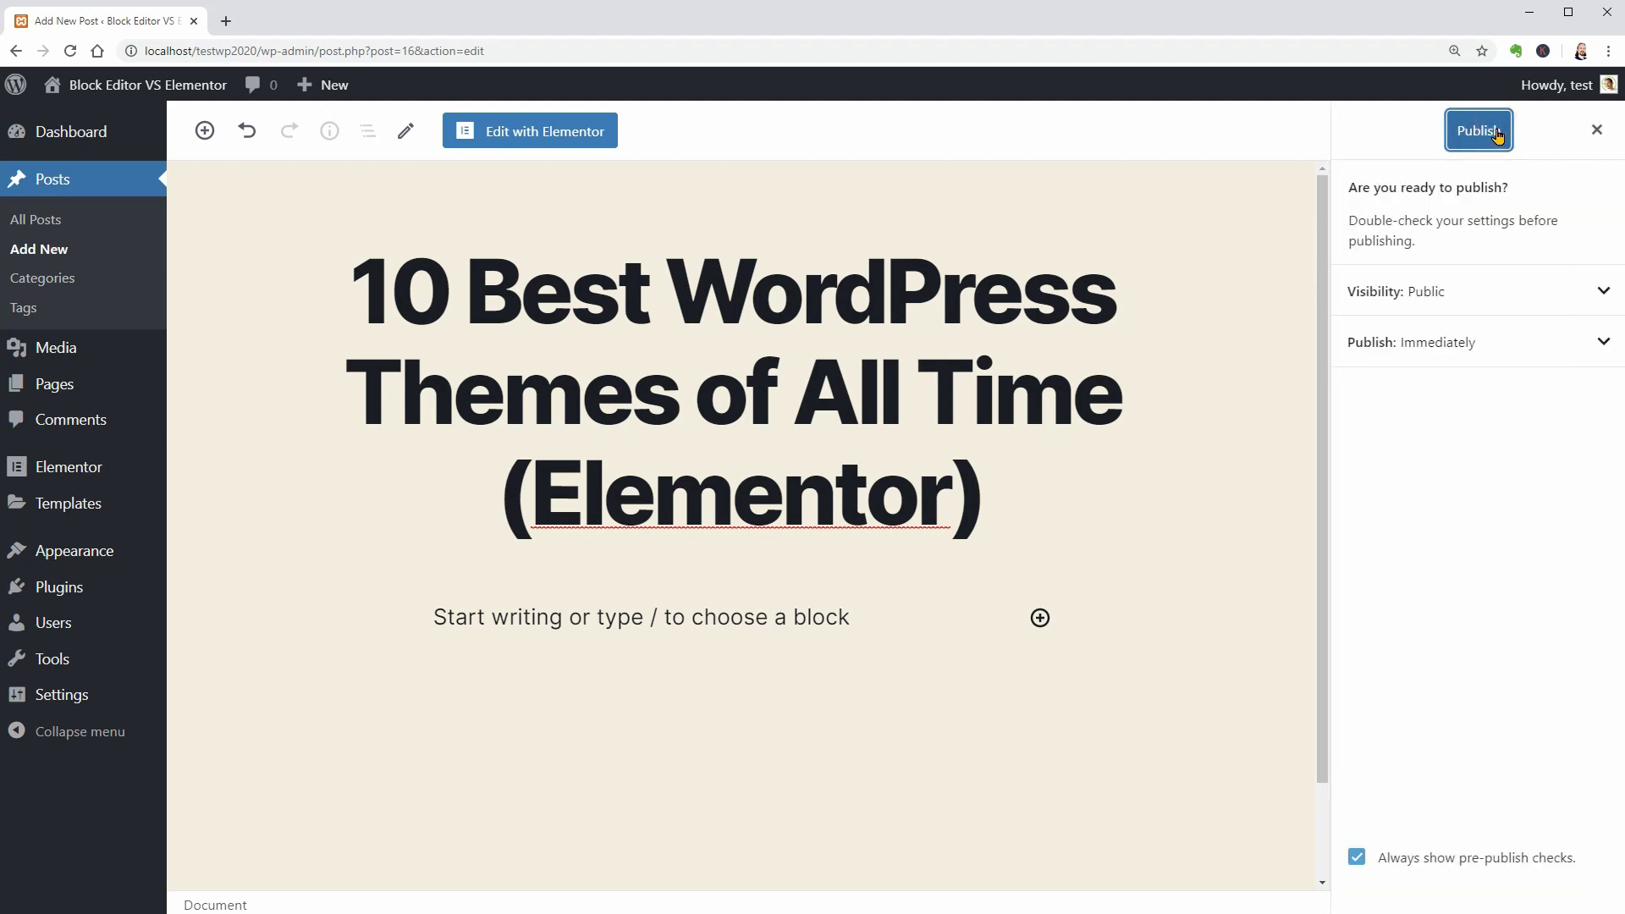
left_click(1495, 132)
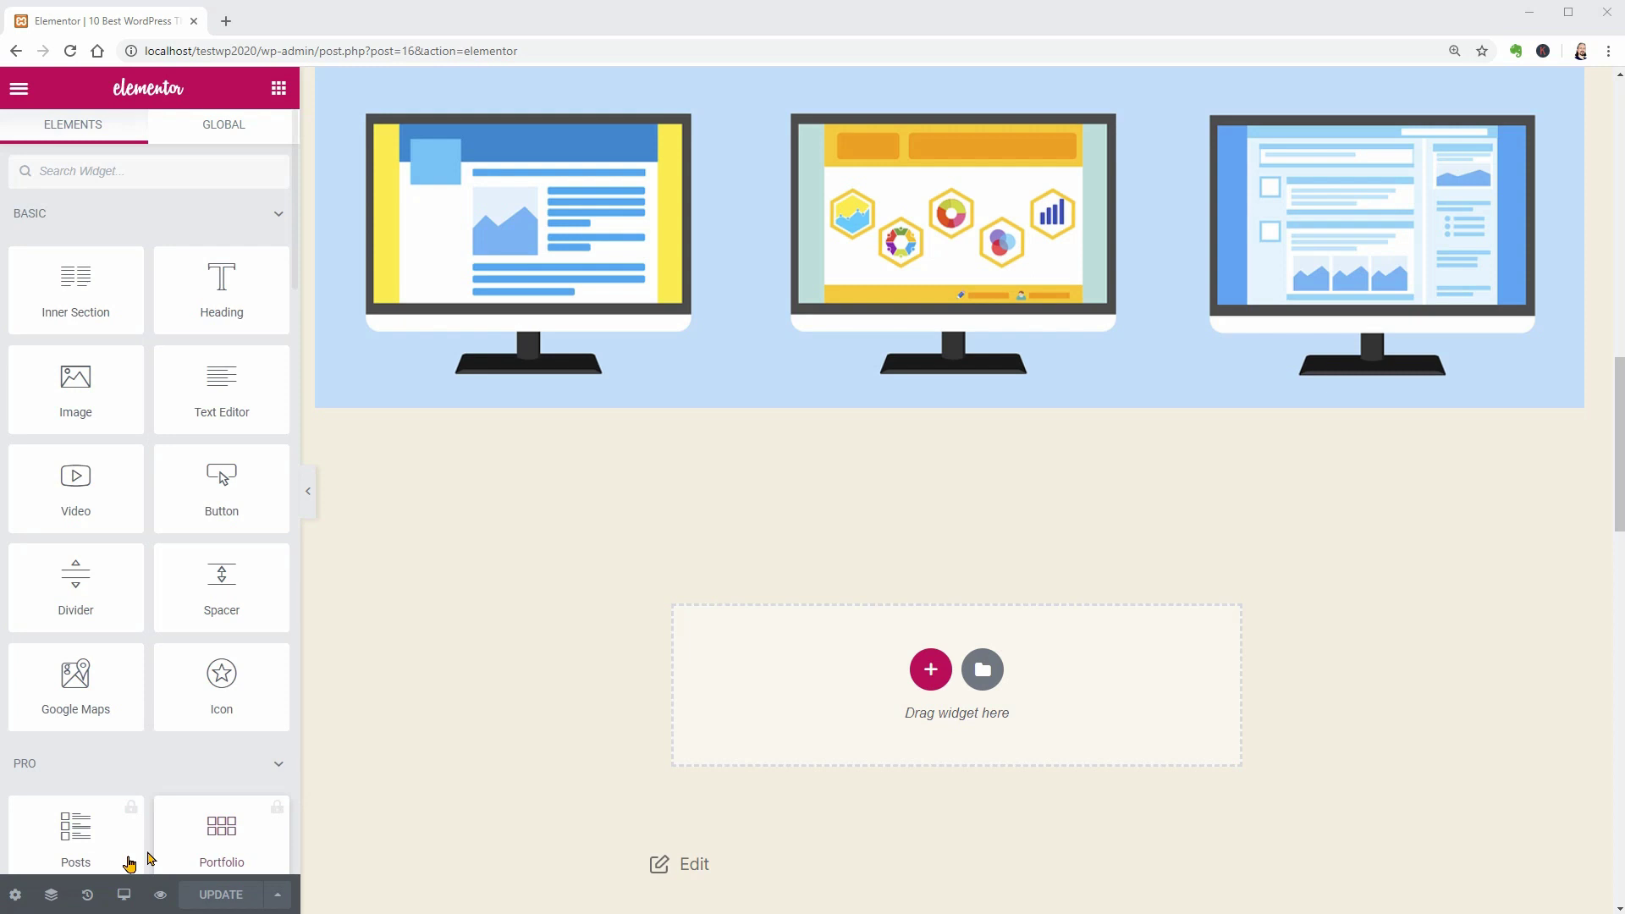
Switch the post's page layout to Elementor Canvas.
left_click(15, 894)
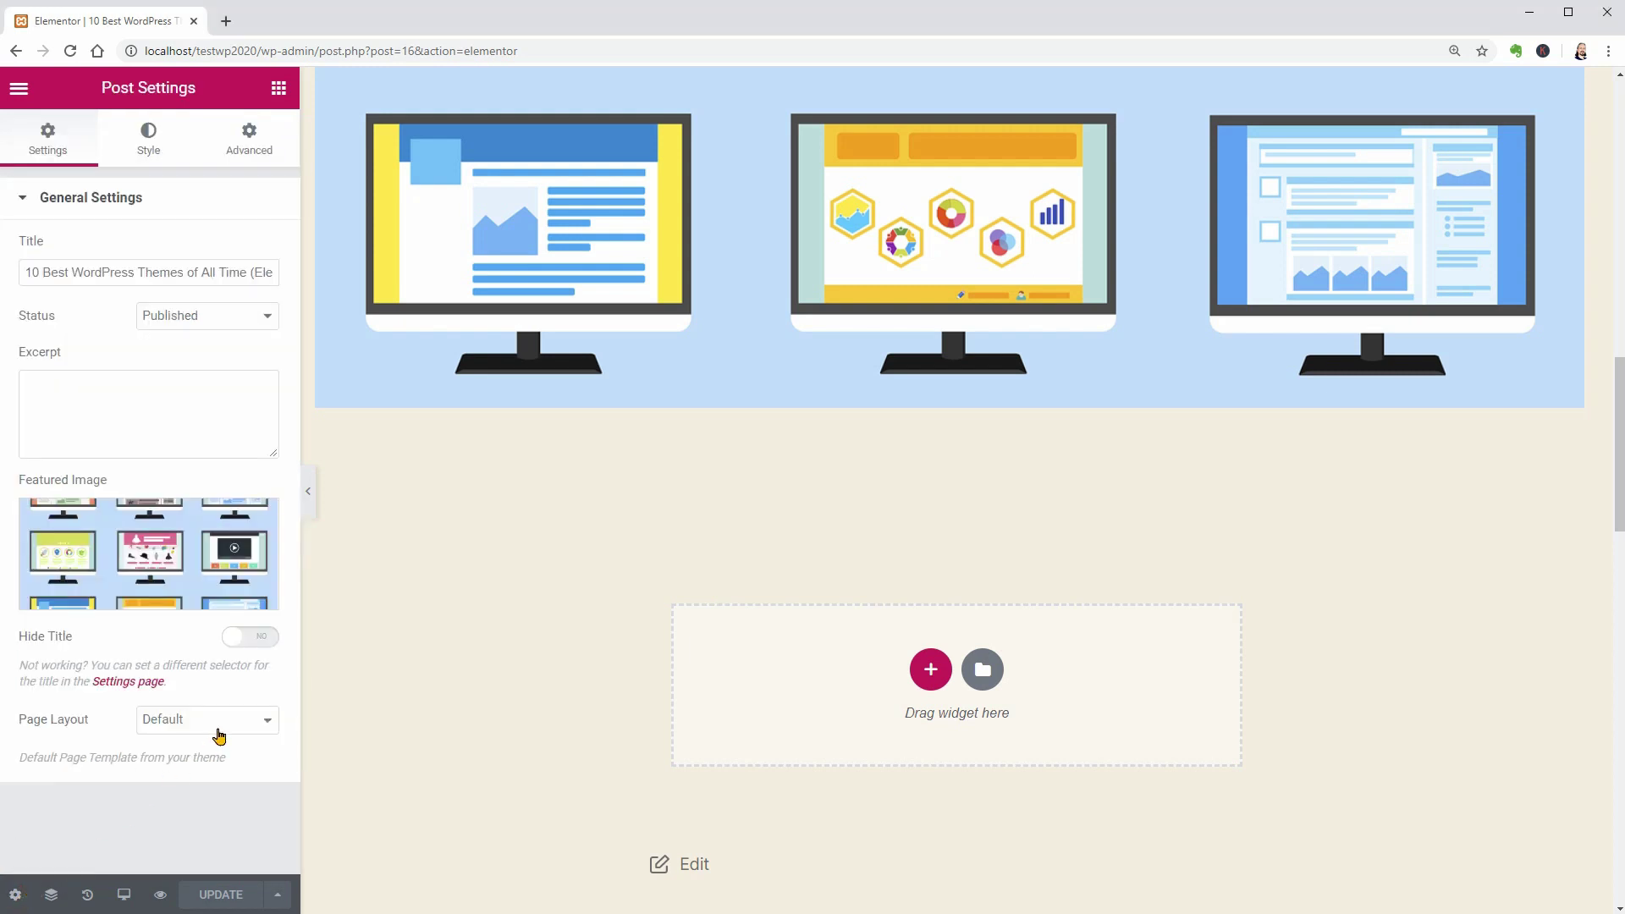
left_click(219, 734)
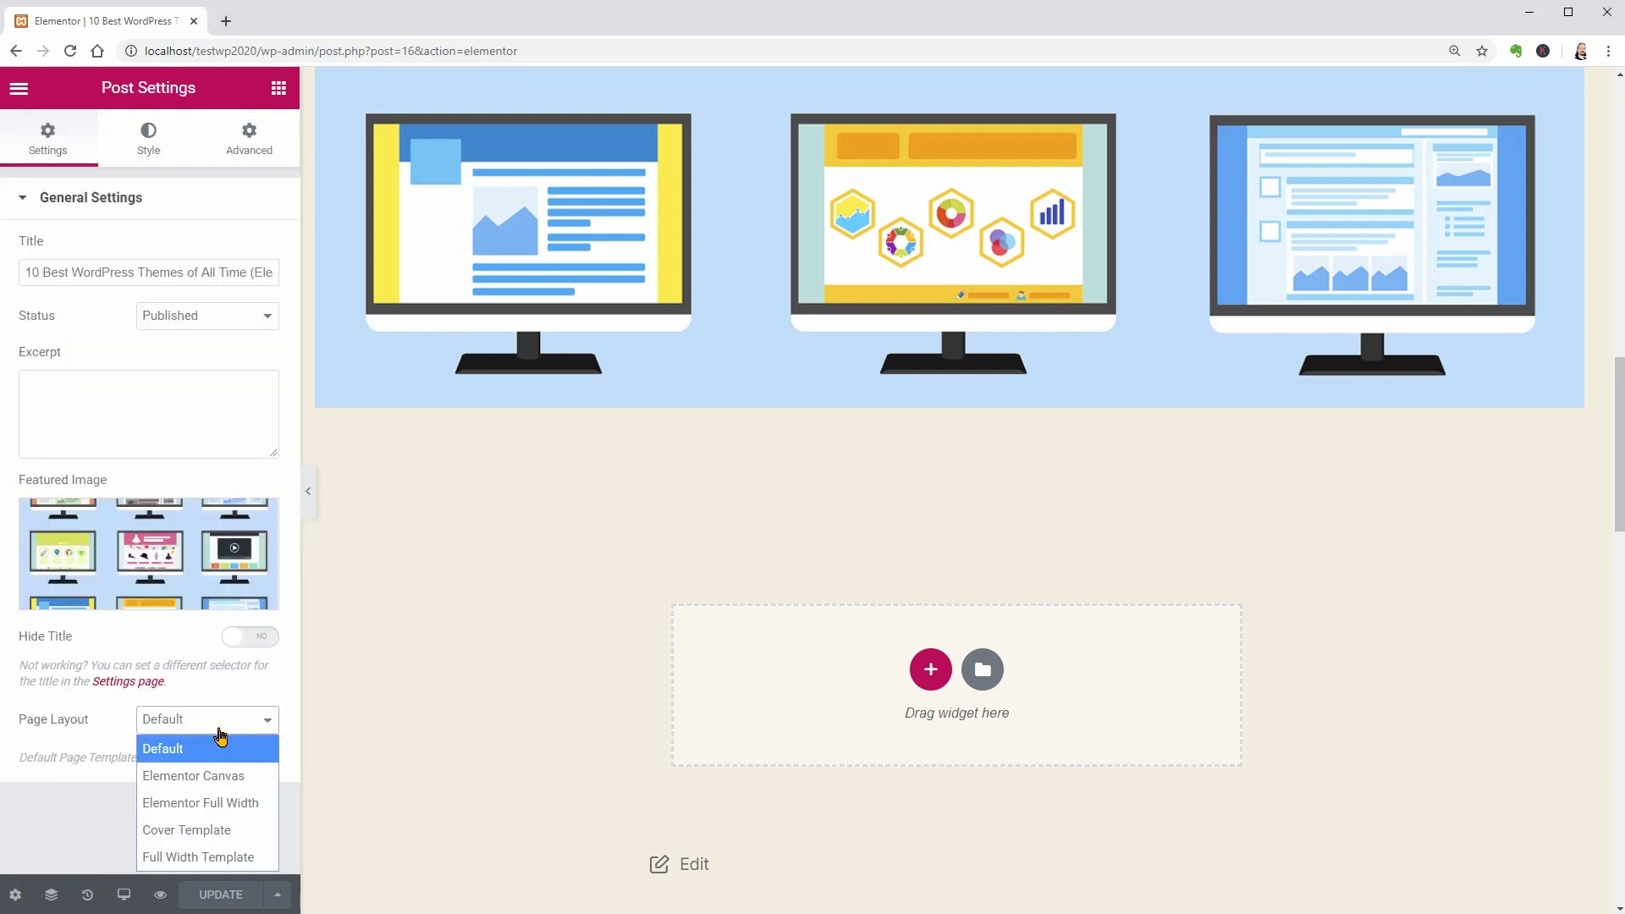
left_click(241, 776)
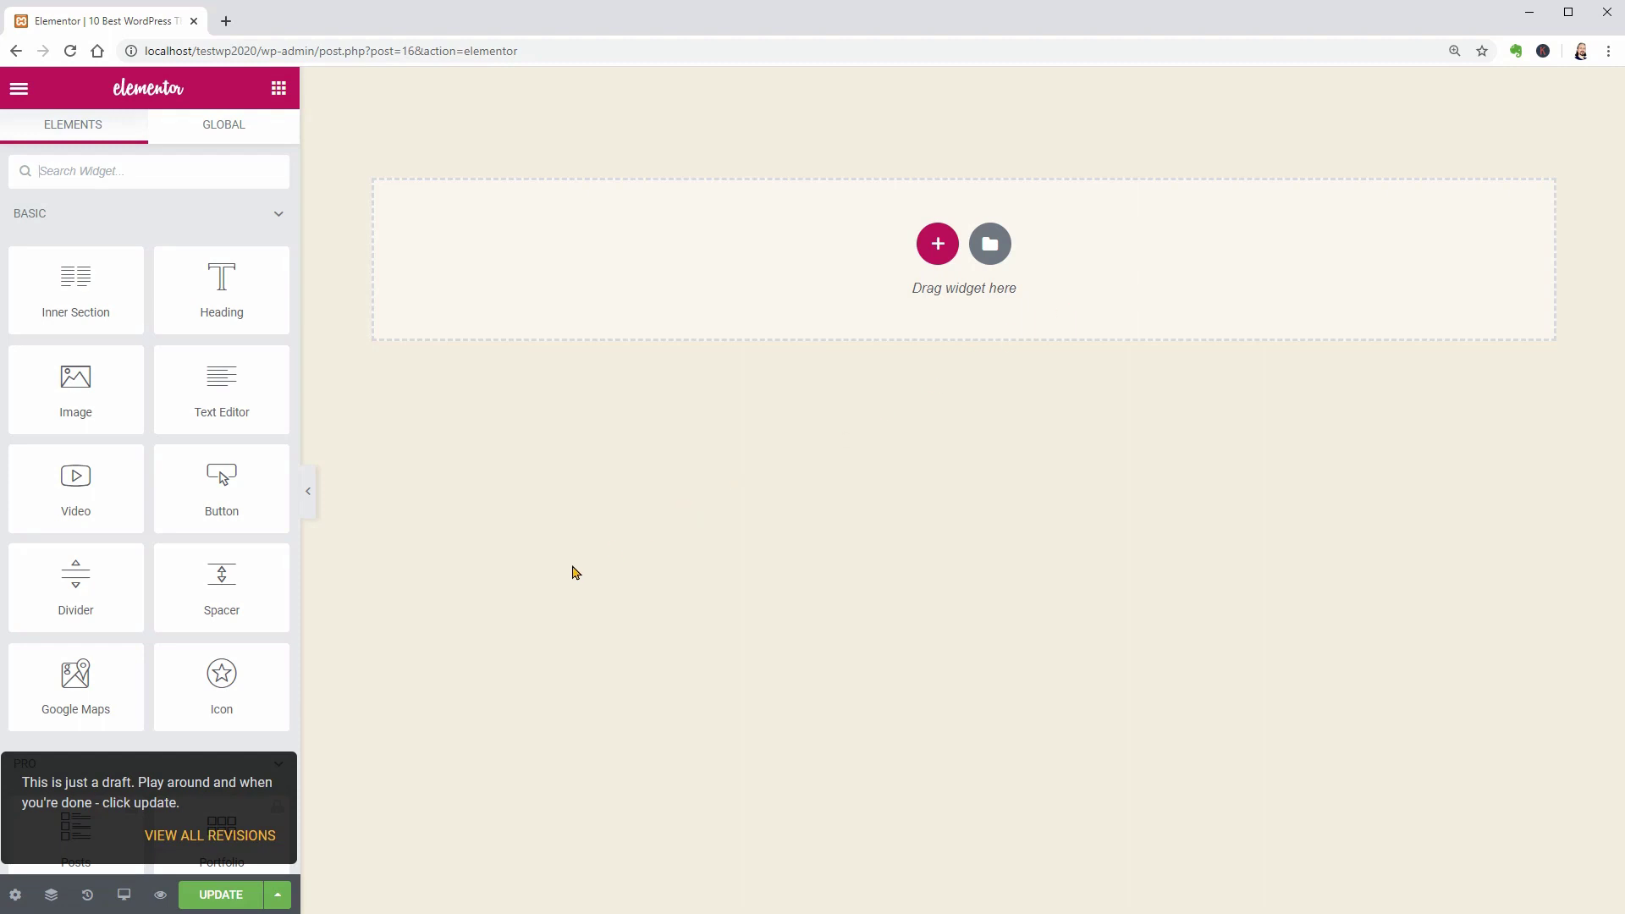
Change the page layout again, this time to Elementor Full Width.
left_click(13, 894)
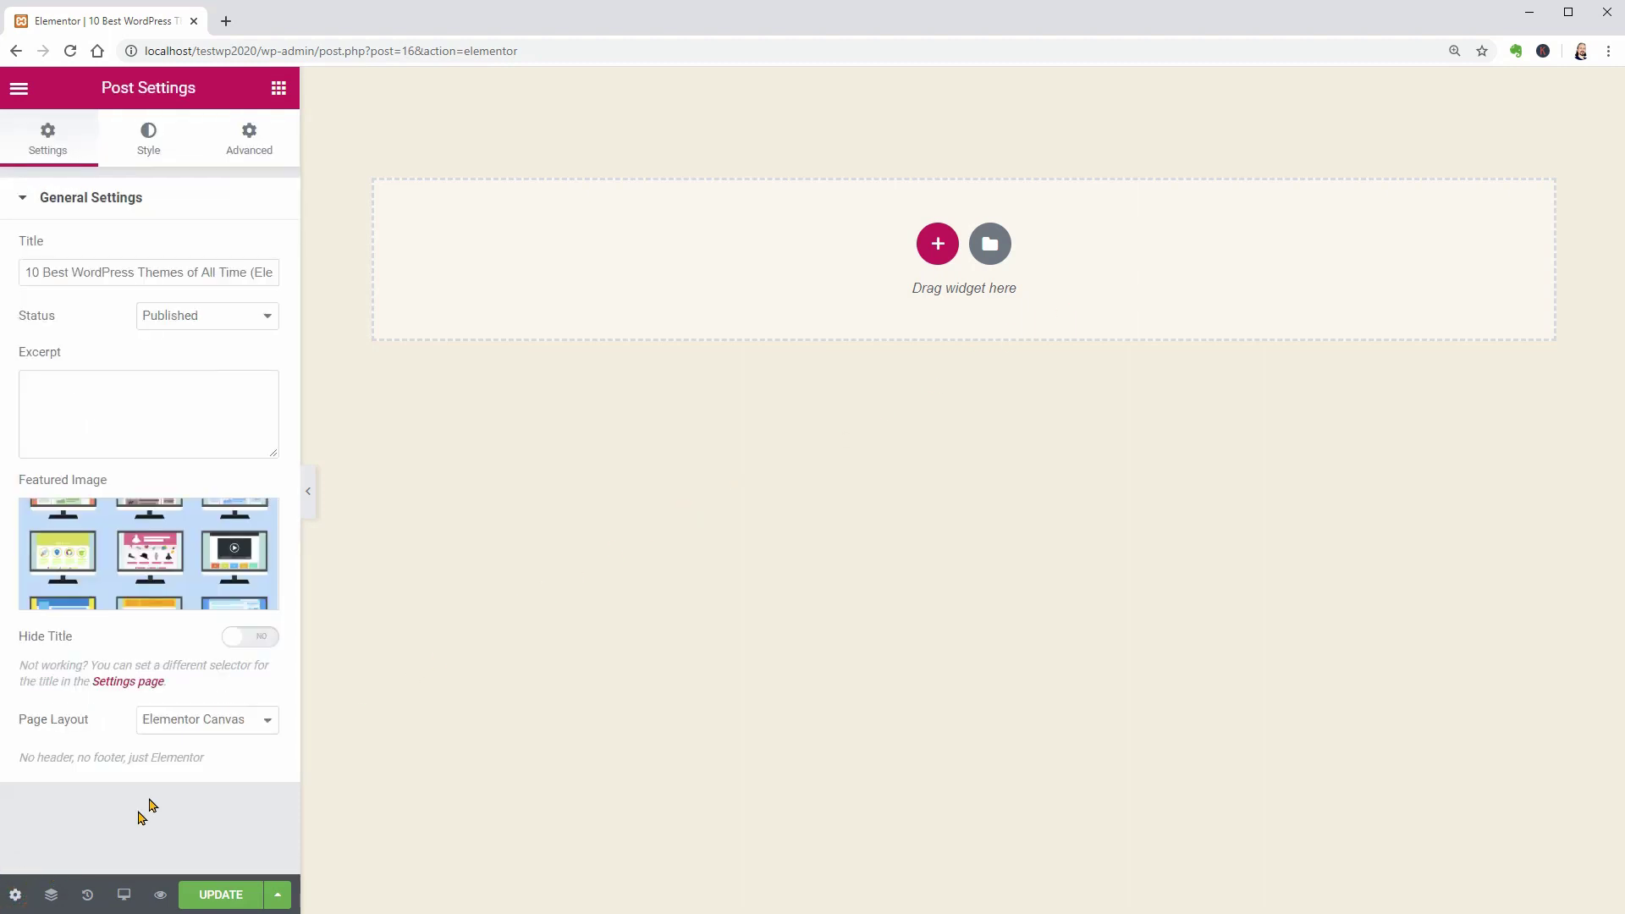
left_click(225, 726)
left_click(250, 803)
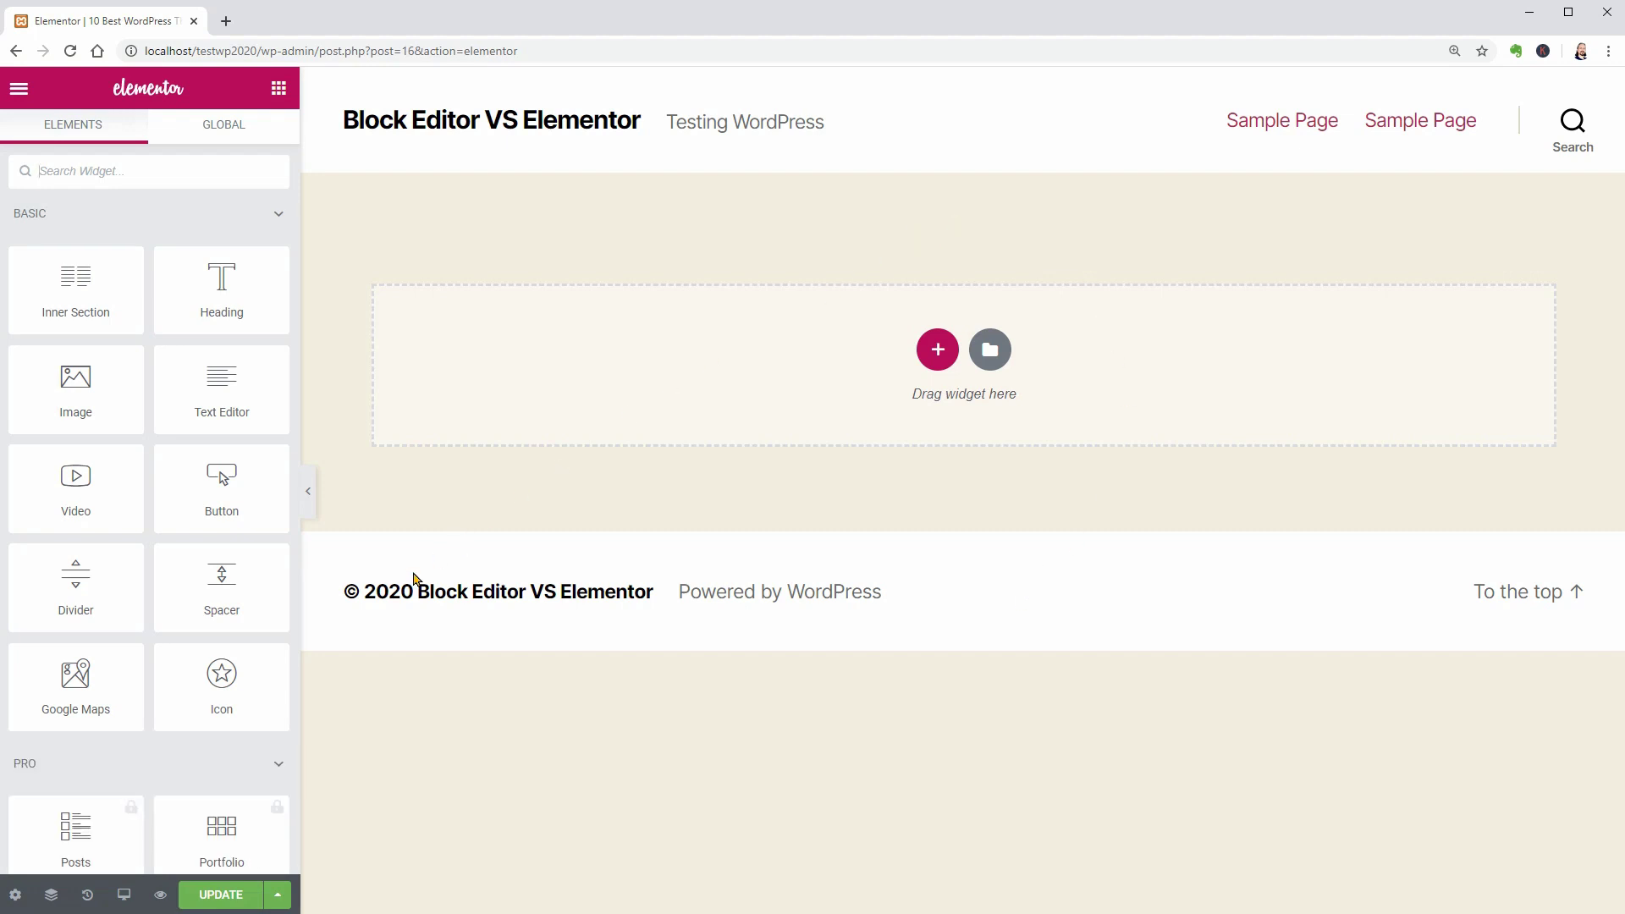
Try the Cover Template page layout.
left_click(15, 895)
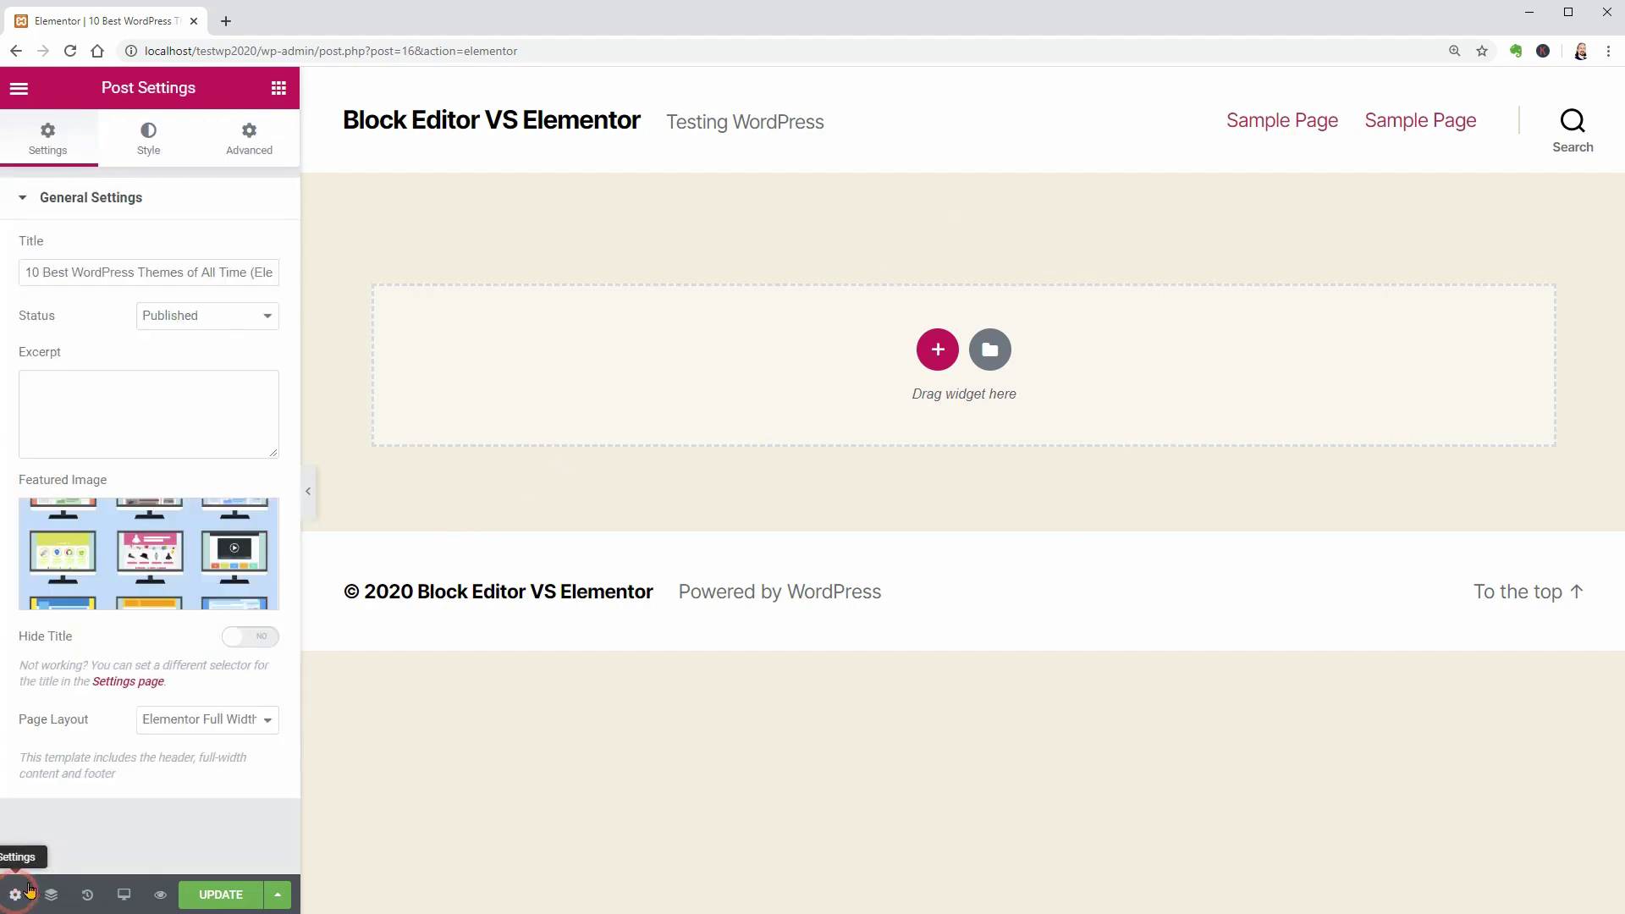
left_click(233, 726)
left_click(211, 827)
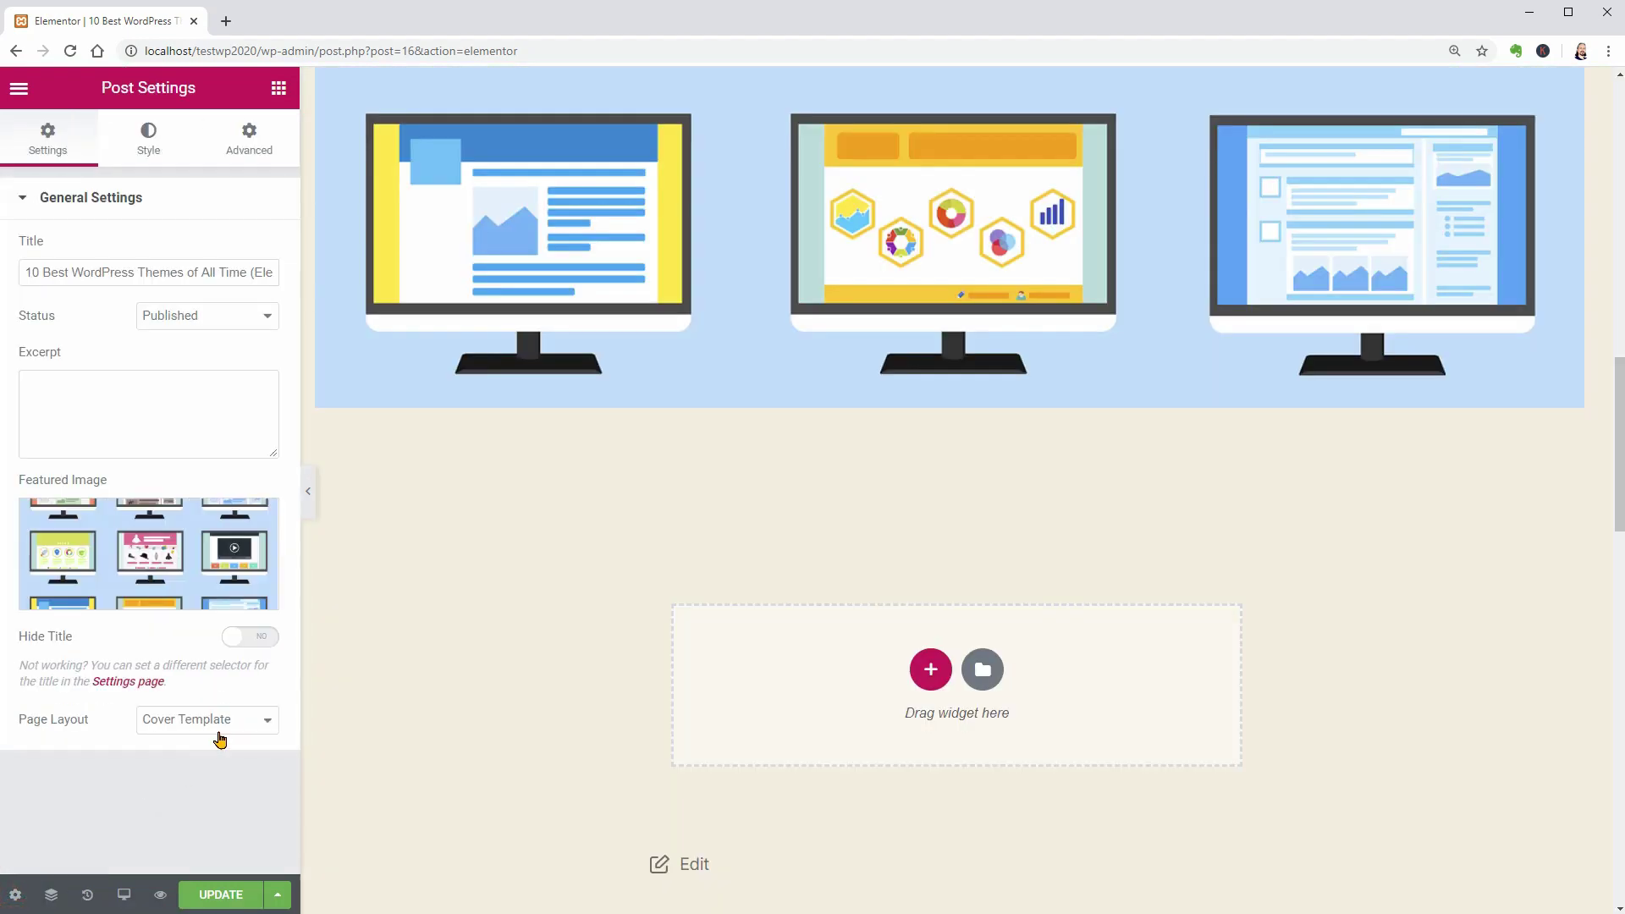
Switch the page layout to Full Width Template and scroll down to review it.
left_click(224, 725)
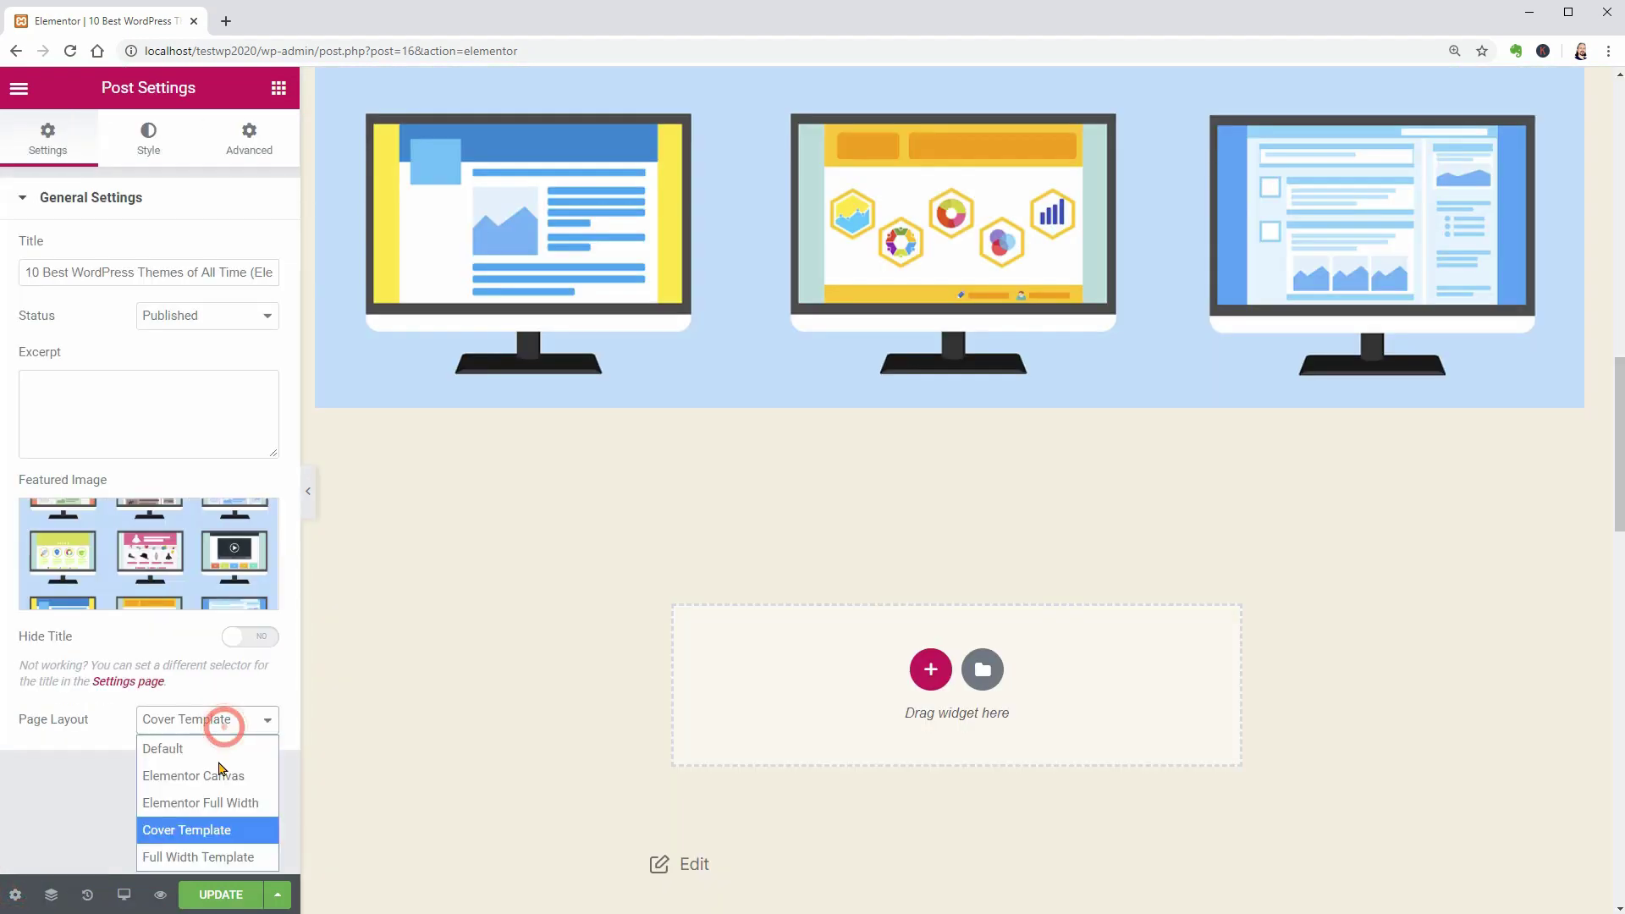
left_click(198, 856)
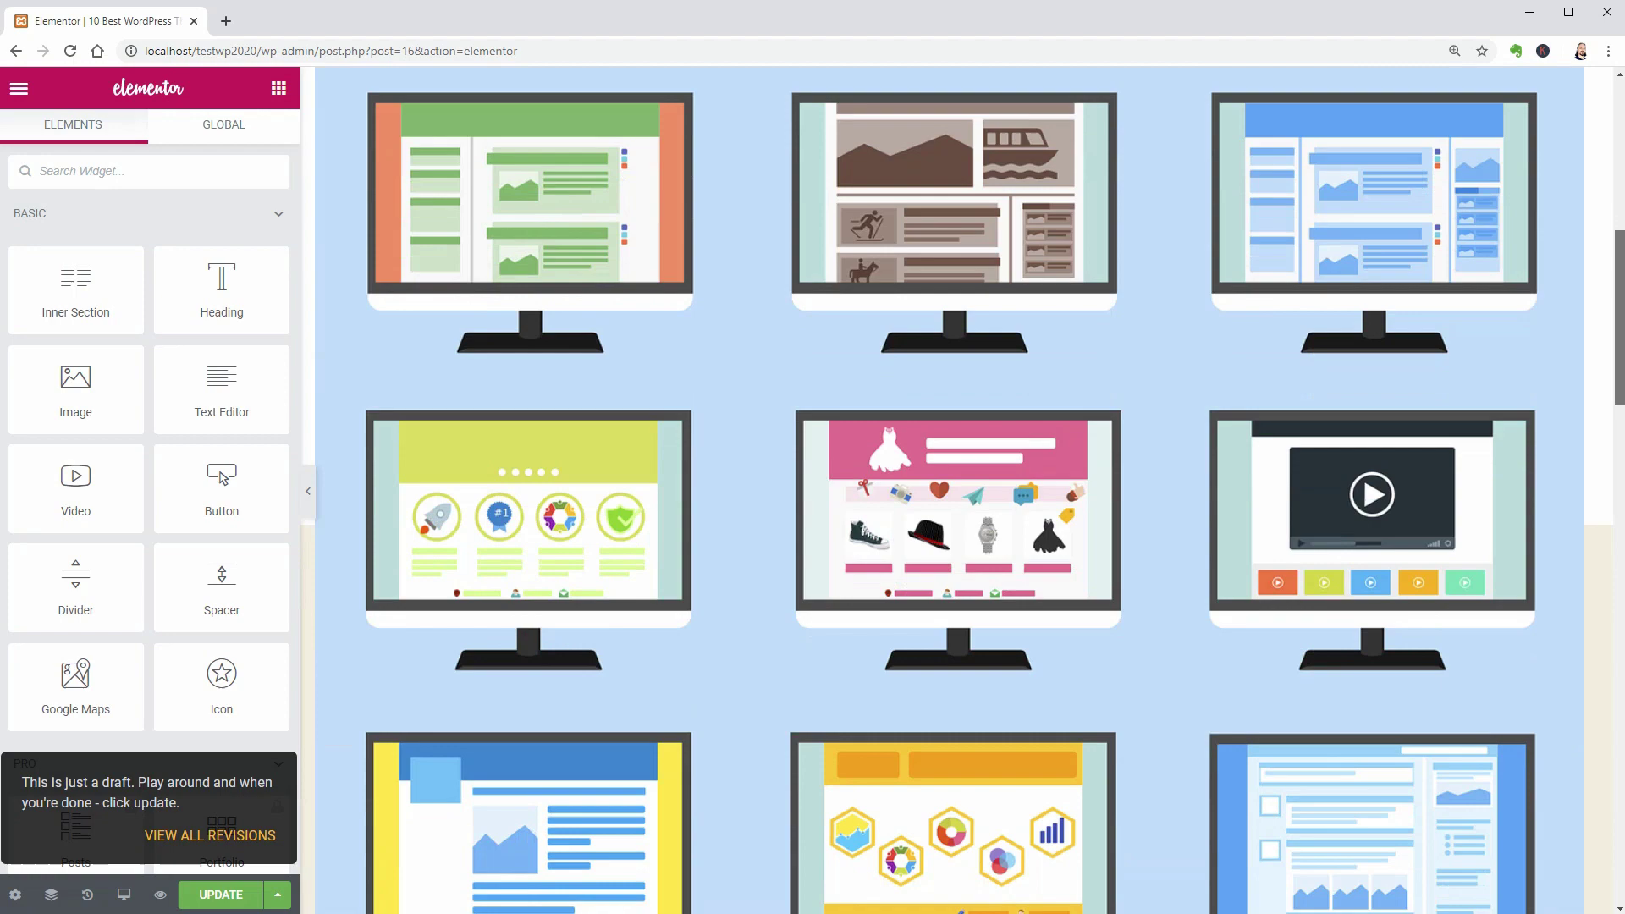
scroll(1608, 590, "down", 10)
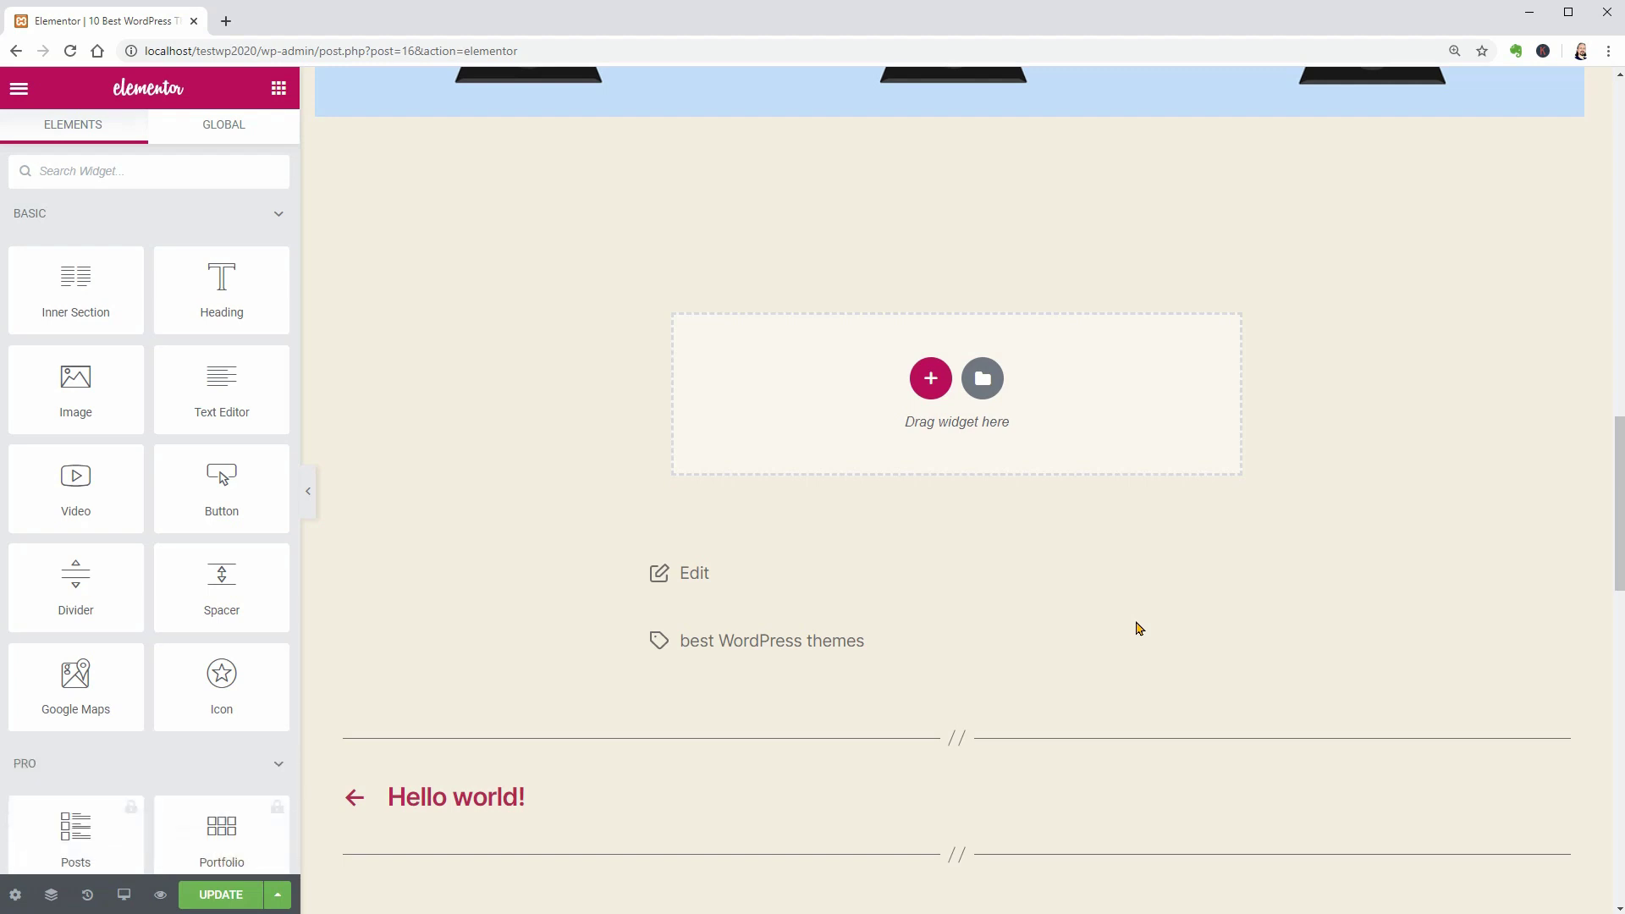
Return the page layout to Default.
left_click(15, 894)
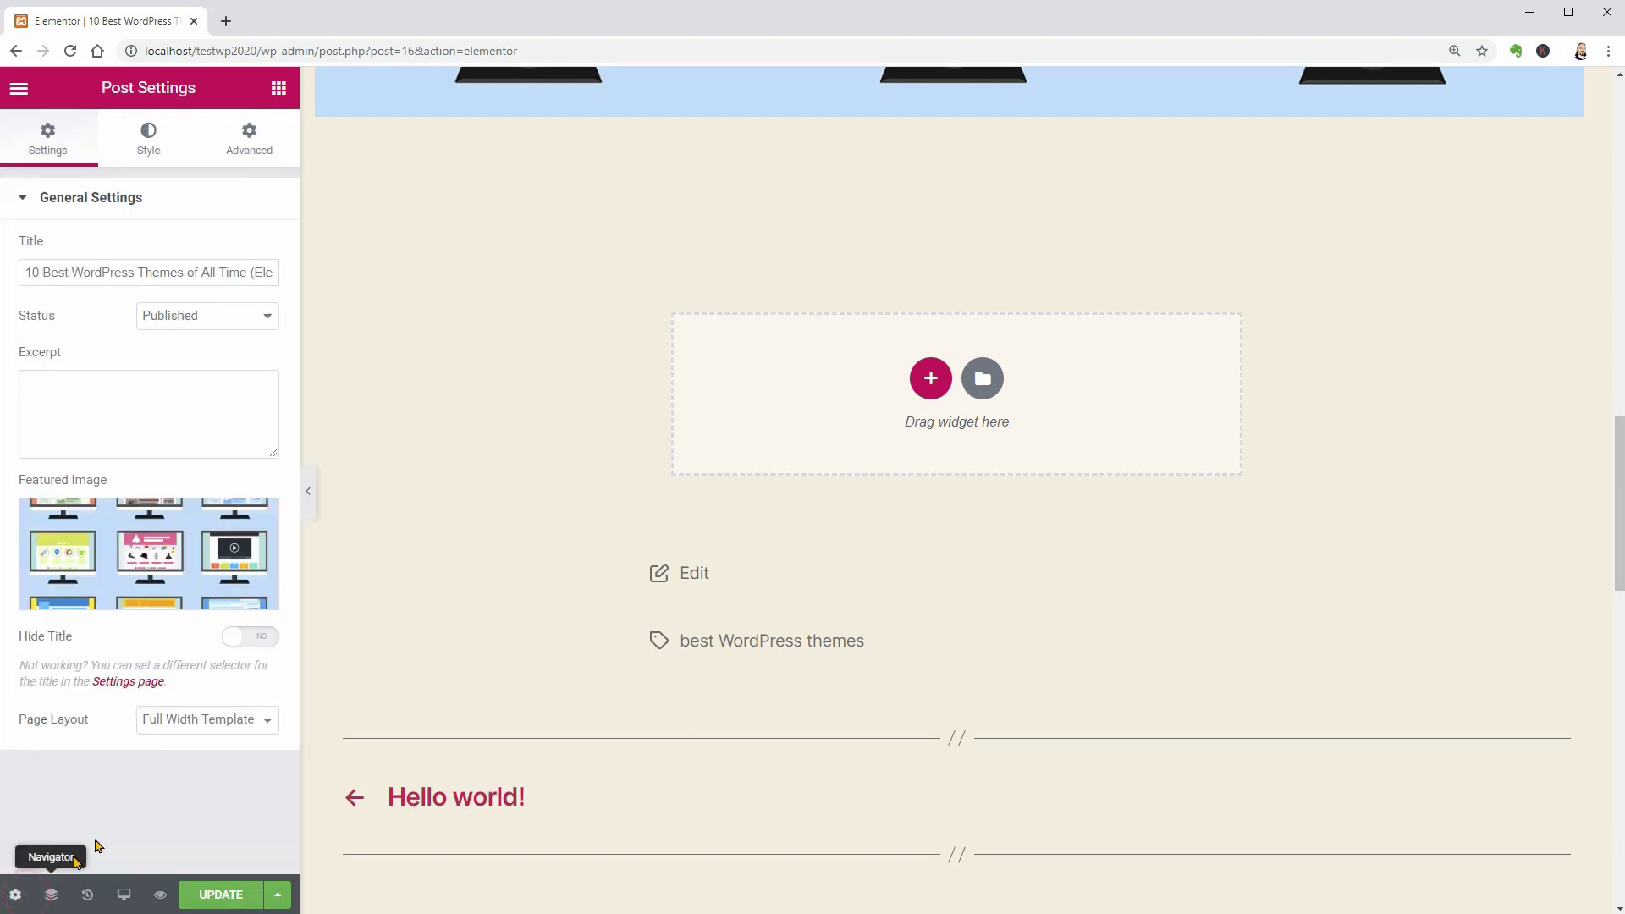
left_click(195, 730)
left_click(195, 746)
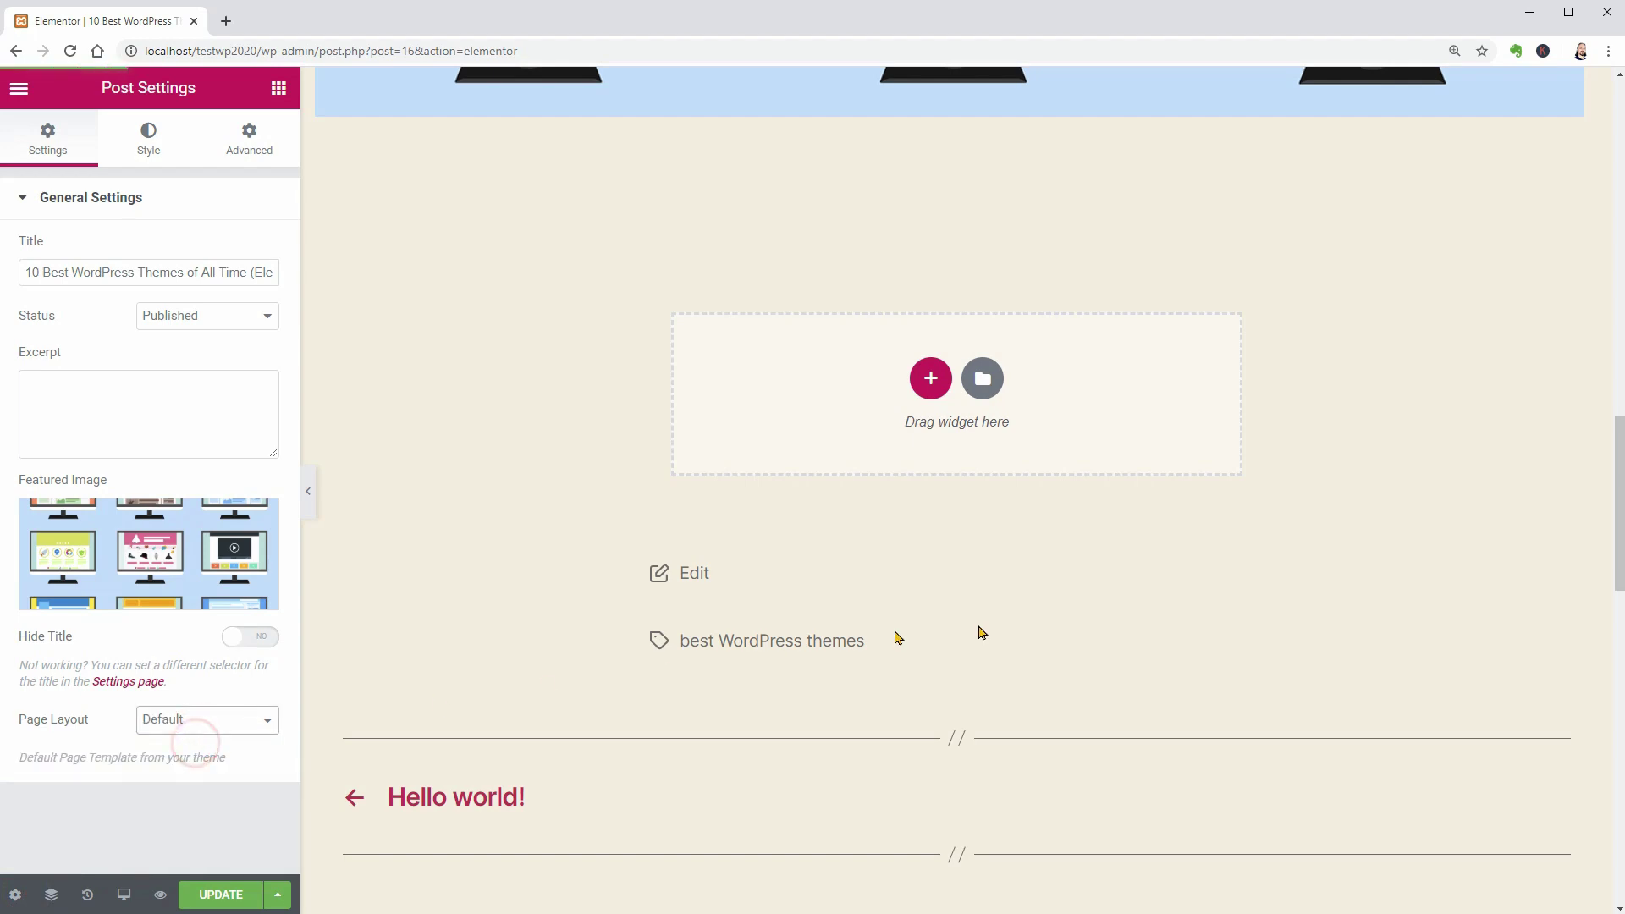
Scroll the preview down to the empty 'Drag widget here' section below the featured image.
left_click_drag(572, 362, 1269, 580)
left_click_drag(1622, 230, 1614, 554)
scroll(943, 572, "down", 1)
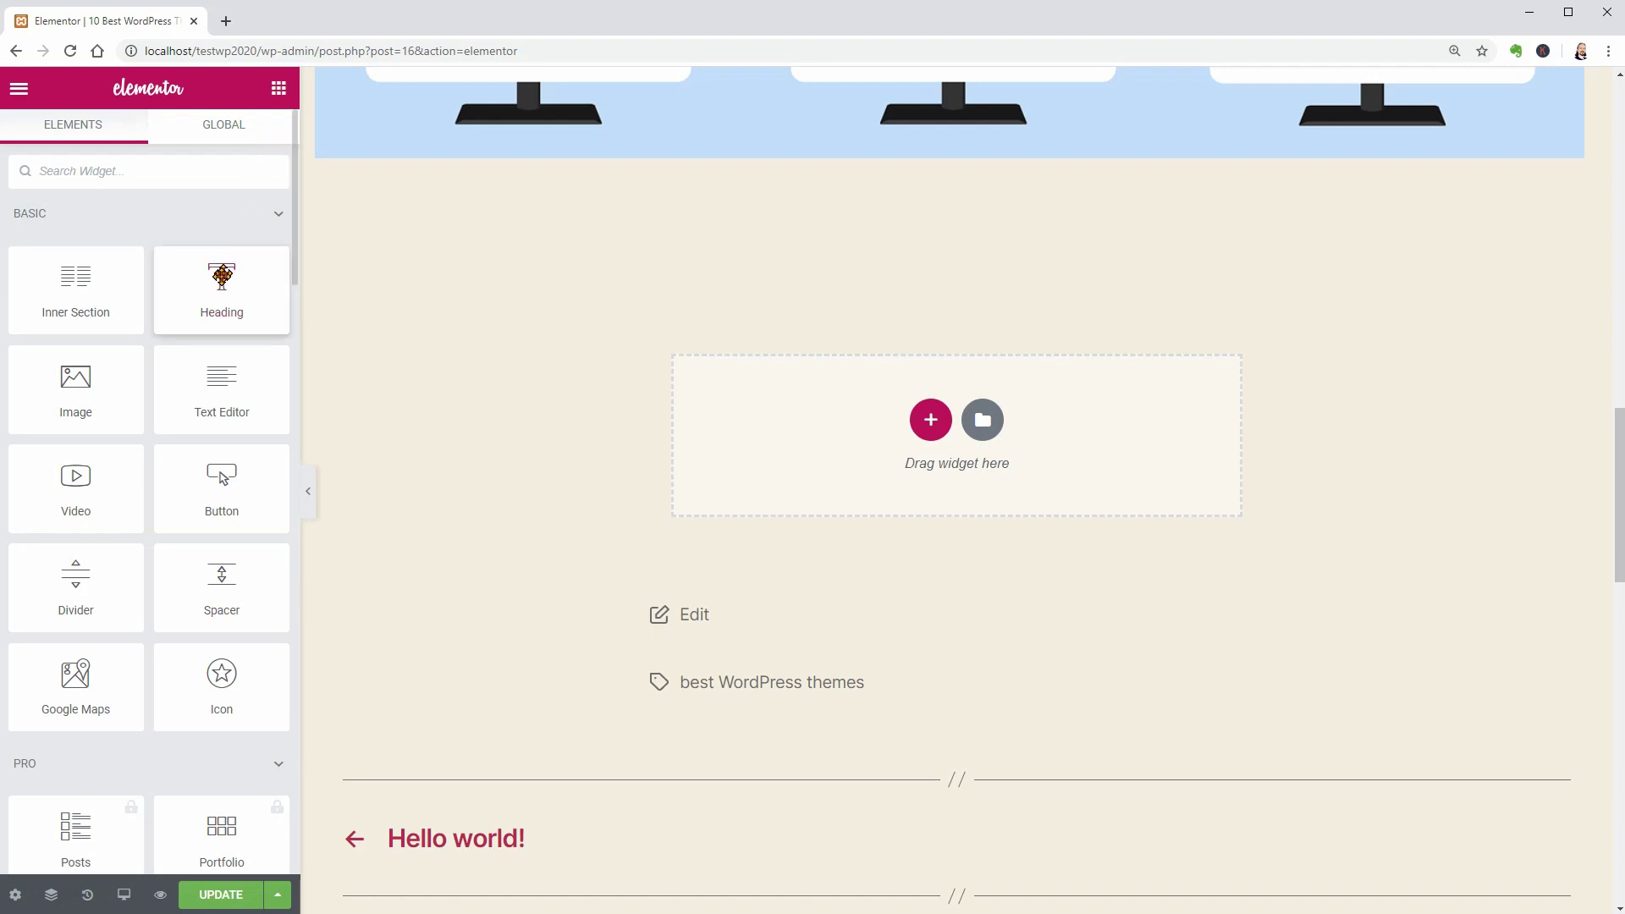
Add a Heading to the empty section and replace its title with lorem ipsum ending at 'aliqua.'.
left_click_drag(220, 272, 954, 425)
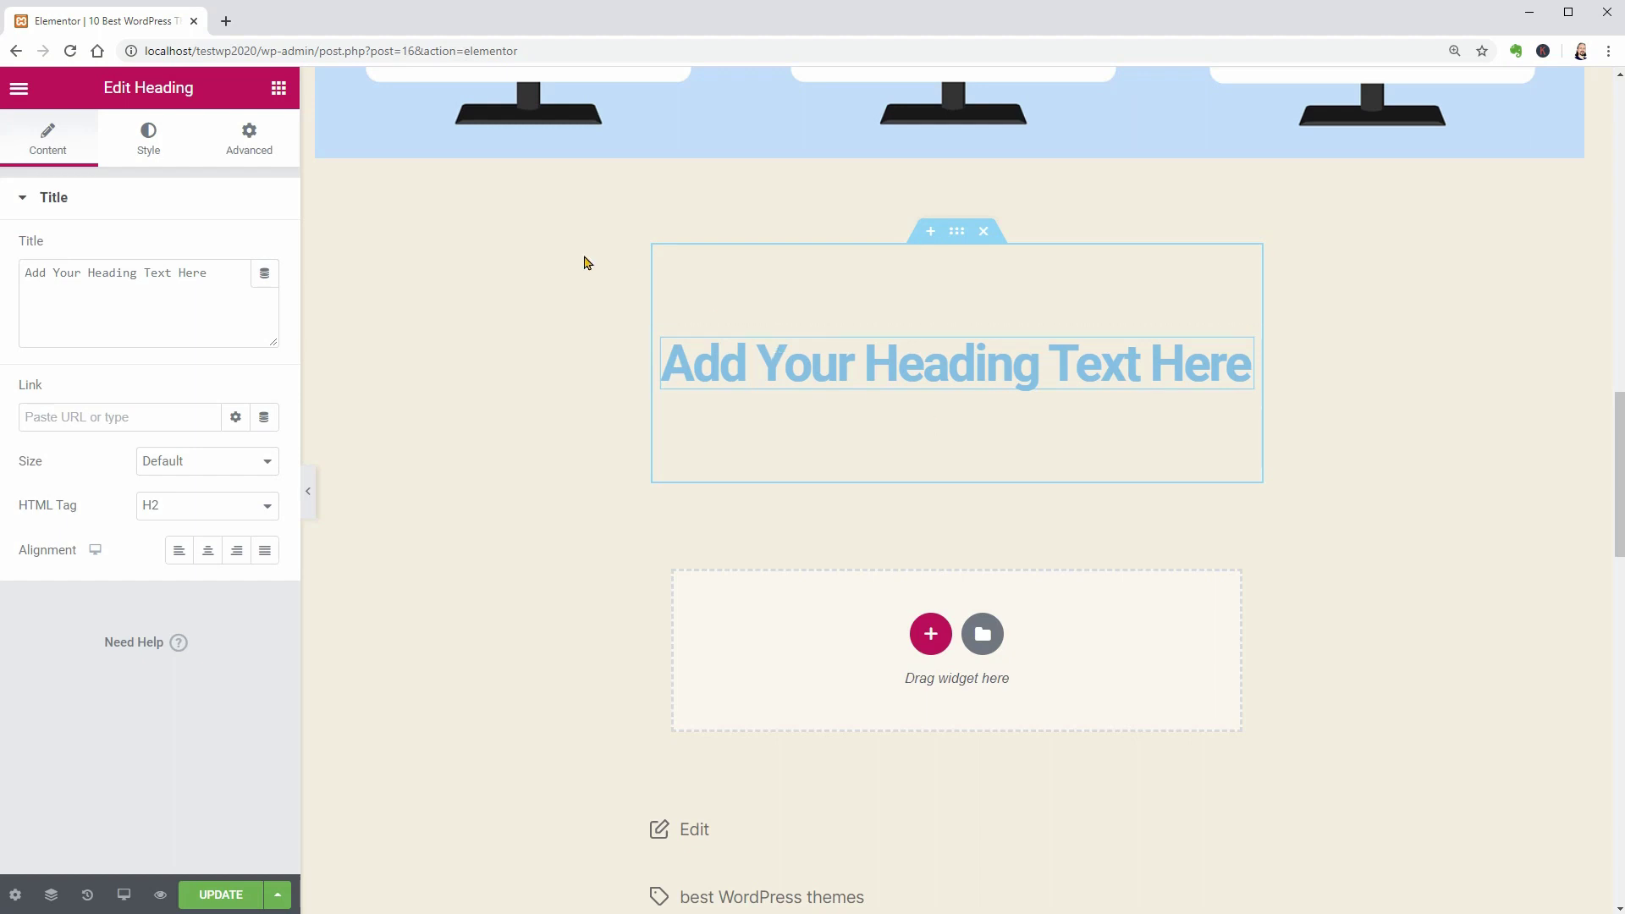
left_click(279, 88)
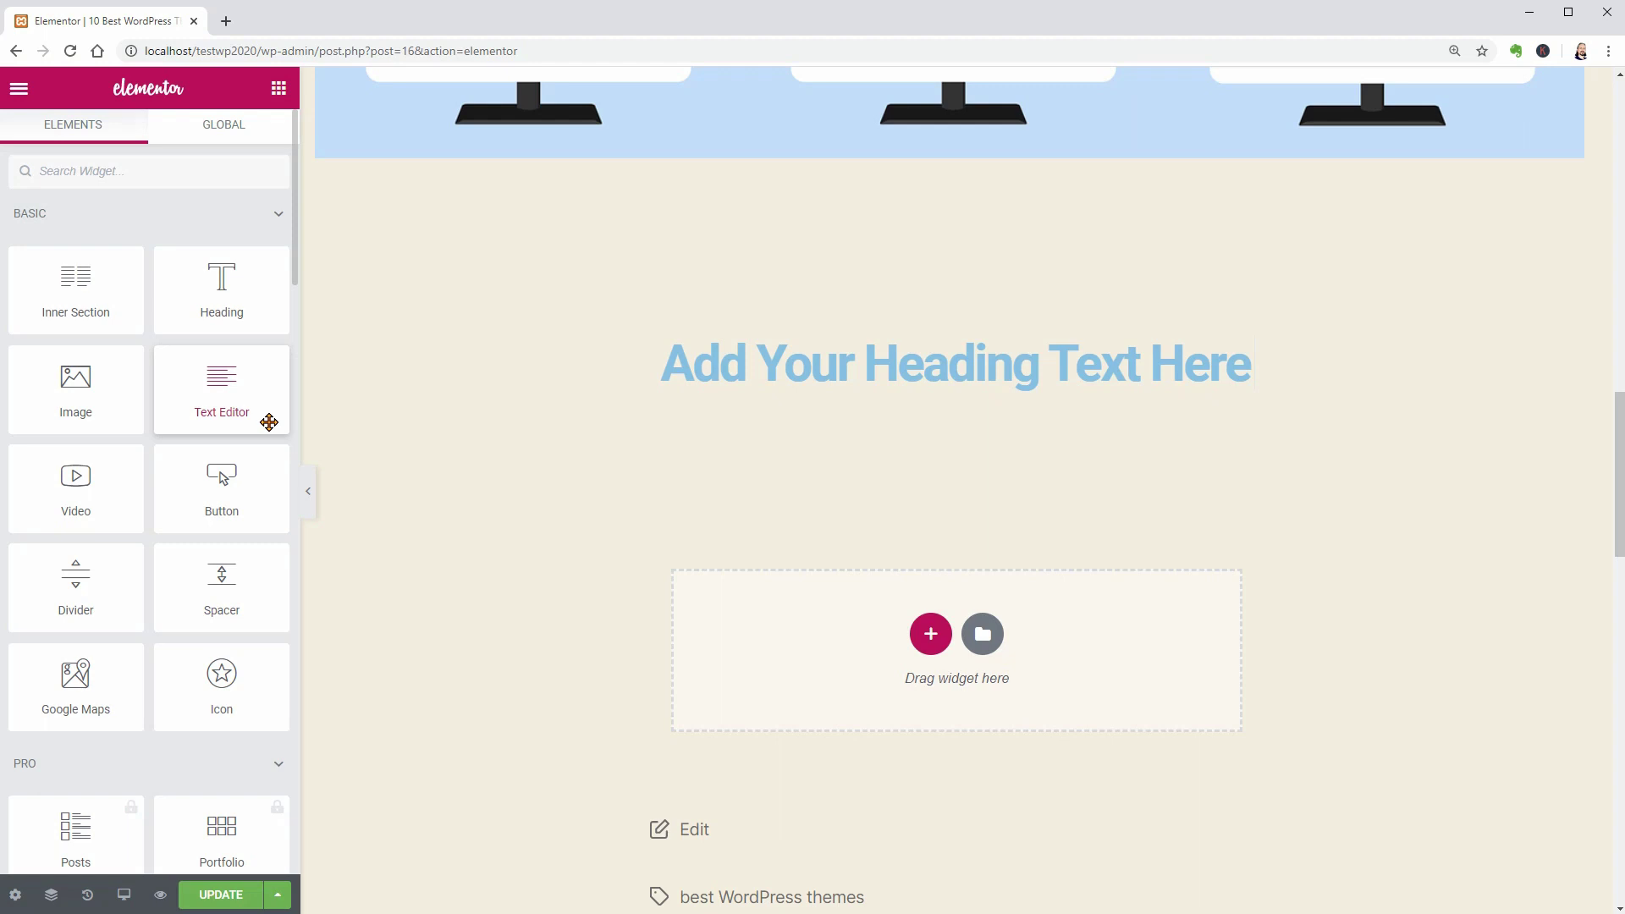
left_click(931, 367)
left_click(159, 311)
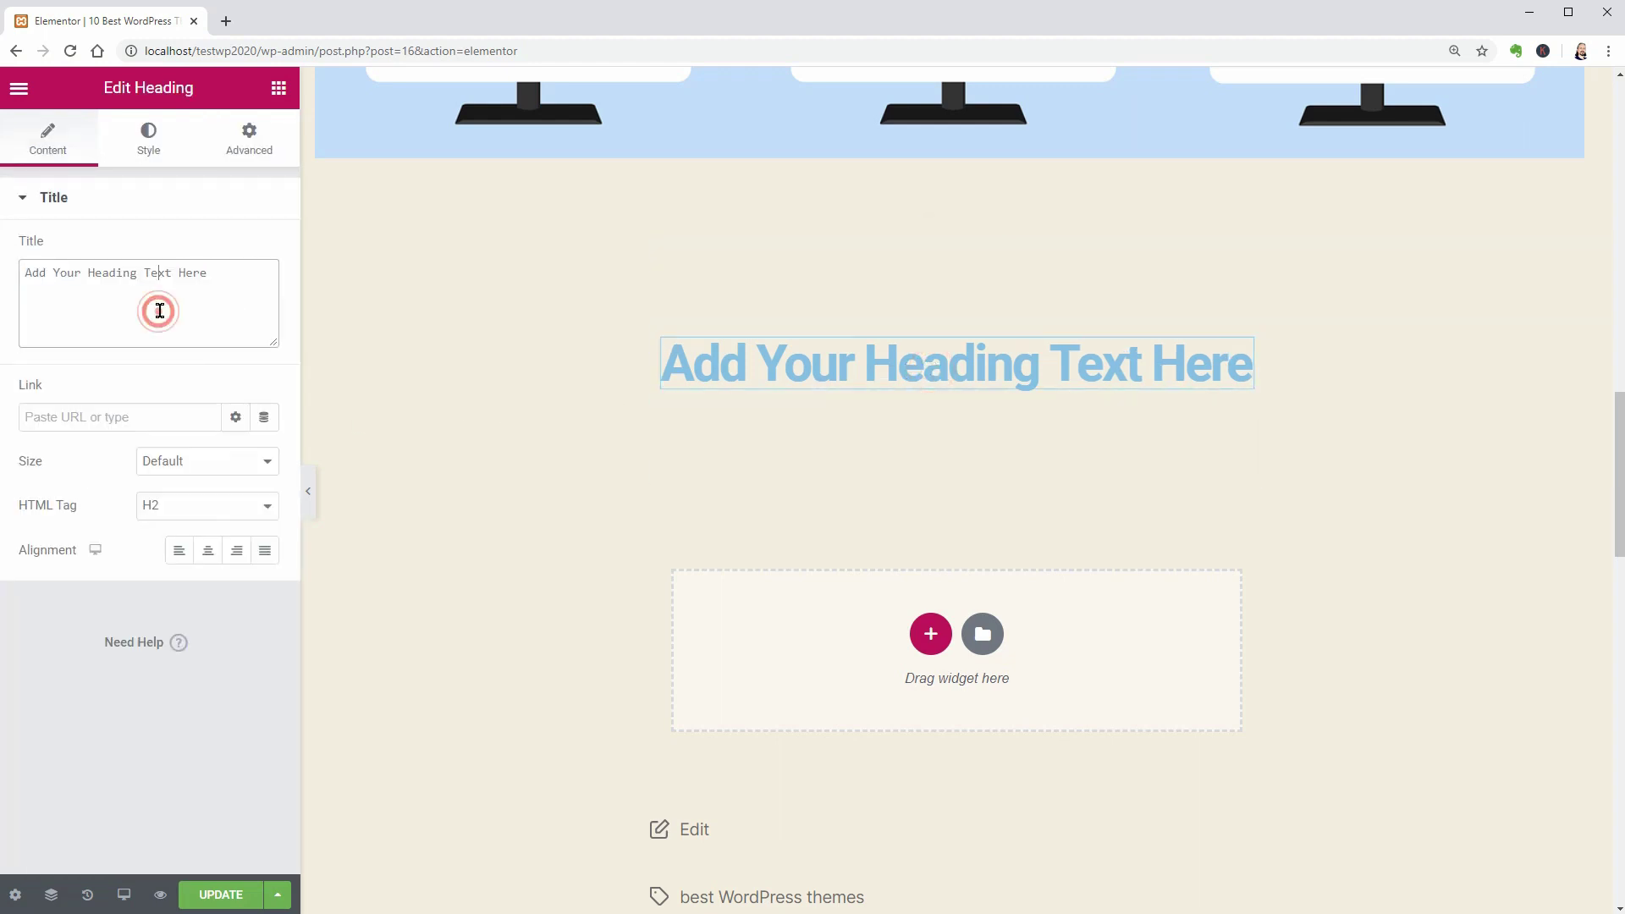
left_click_drag(206, 279, 36, 291)
right_click(89, 298)
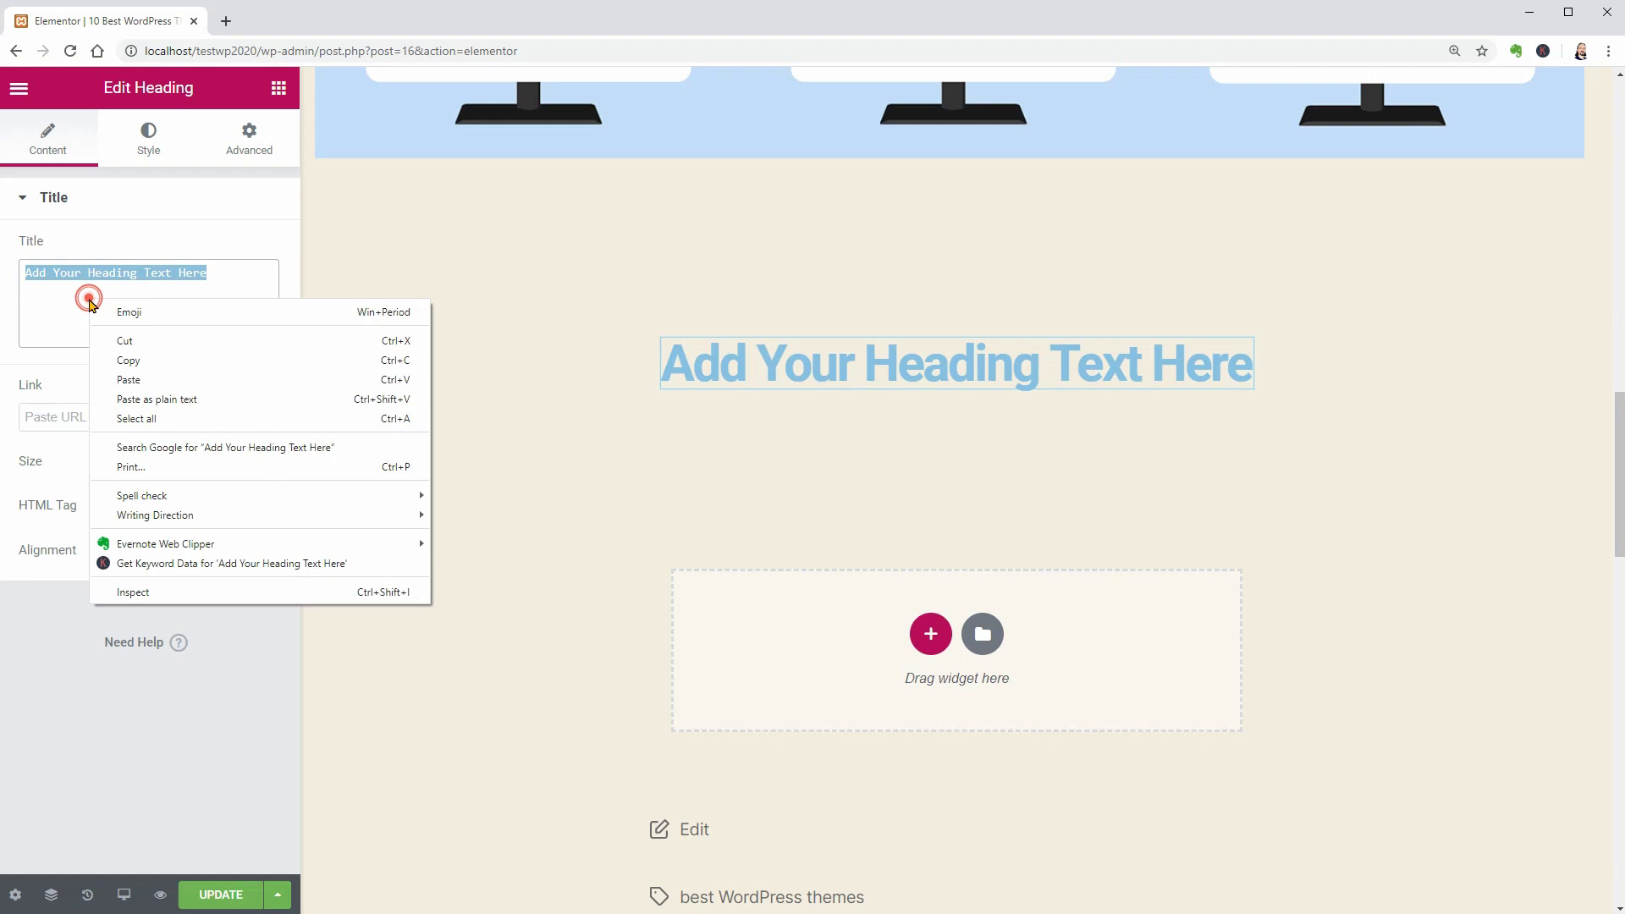
left_click(174, 379)
left_click(217, 330)
key("ctrl+shift+End")
key("Delete")
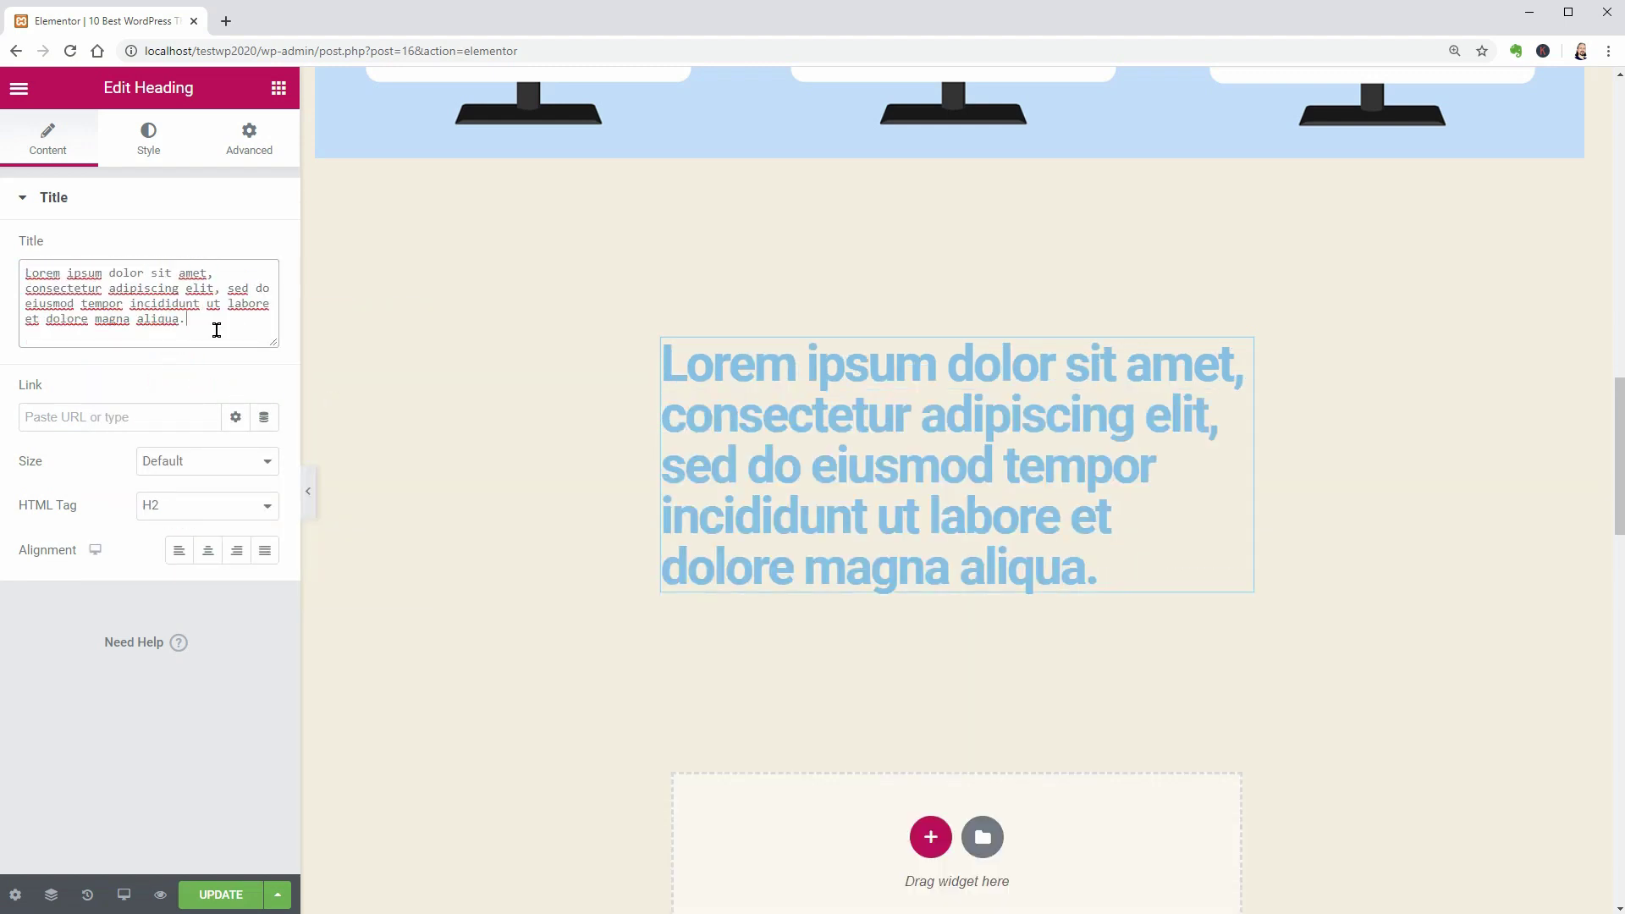
Set the heading's HTML tag to p and bold 'consectetur adipiscing'.
left_click(246, 510)
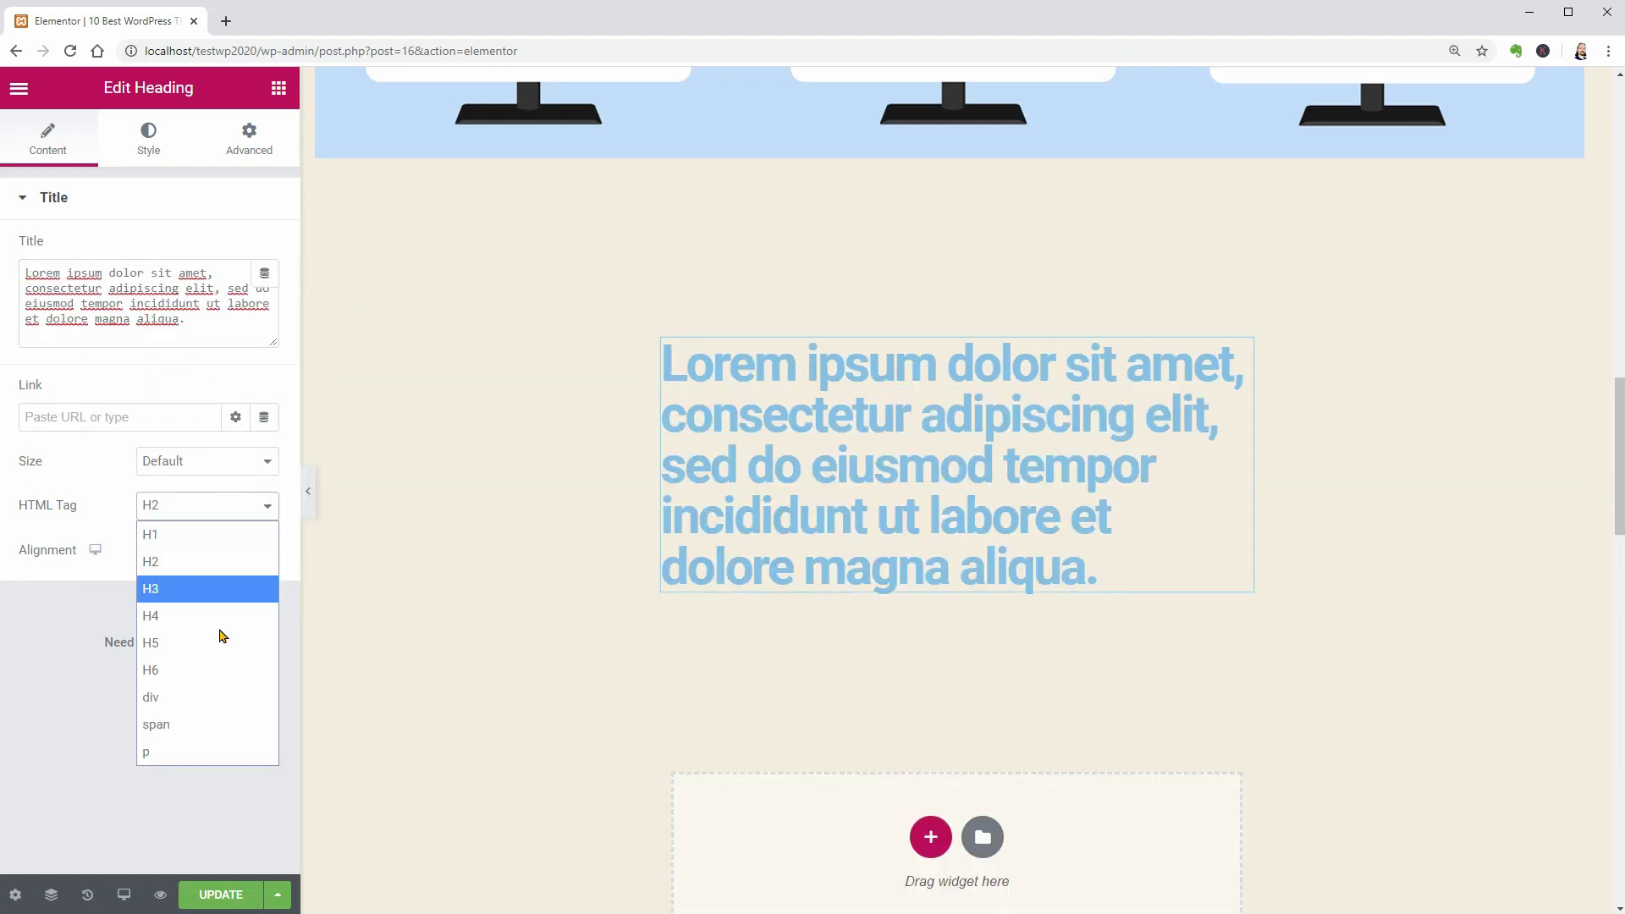
left_click(200, 756)
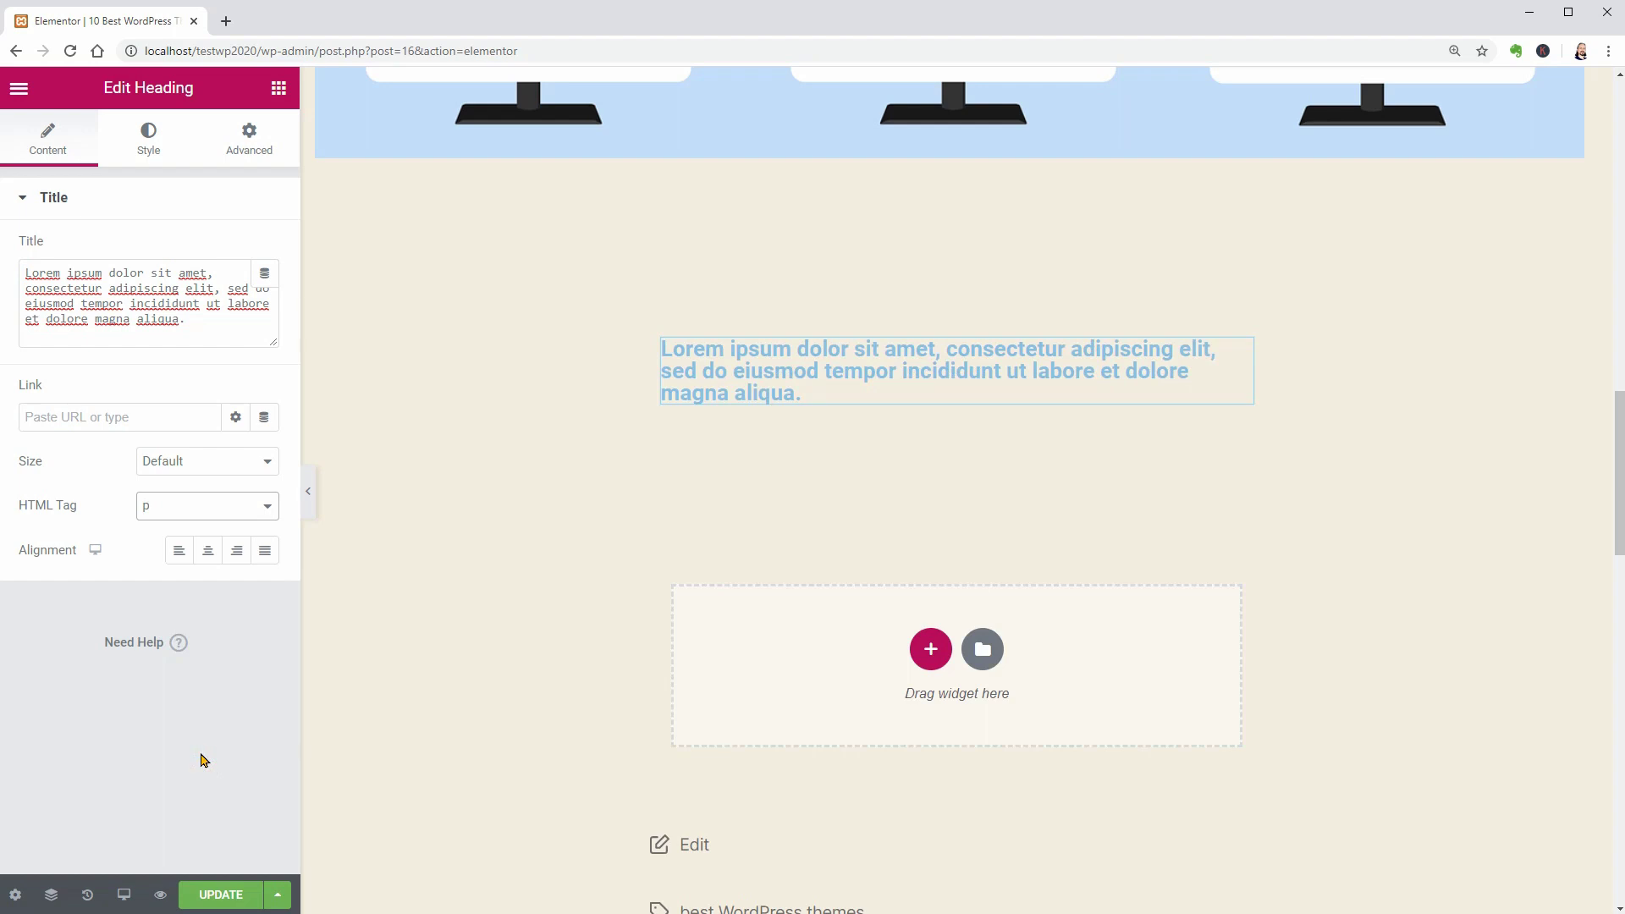
left_click(984, 345)
left_click_drag(945, 342, 1137, 366)
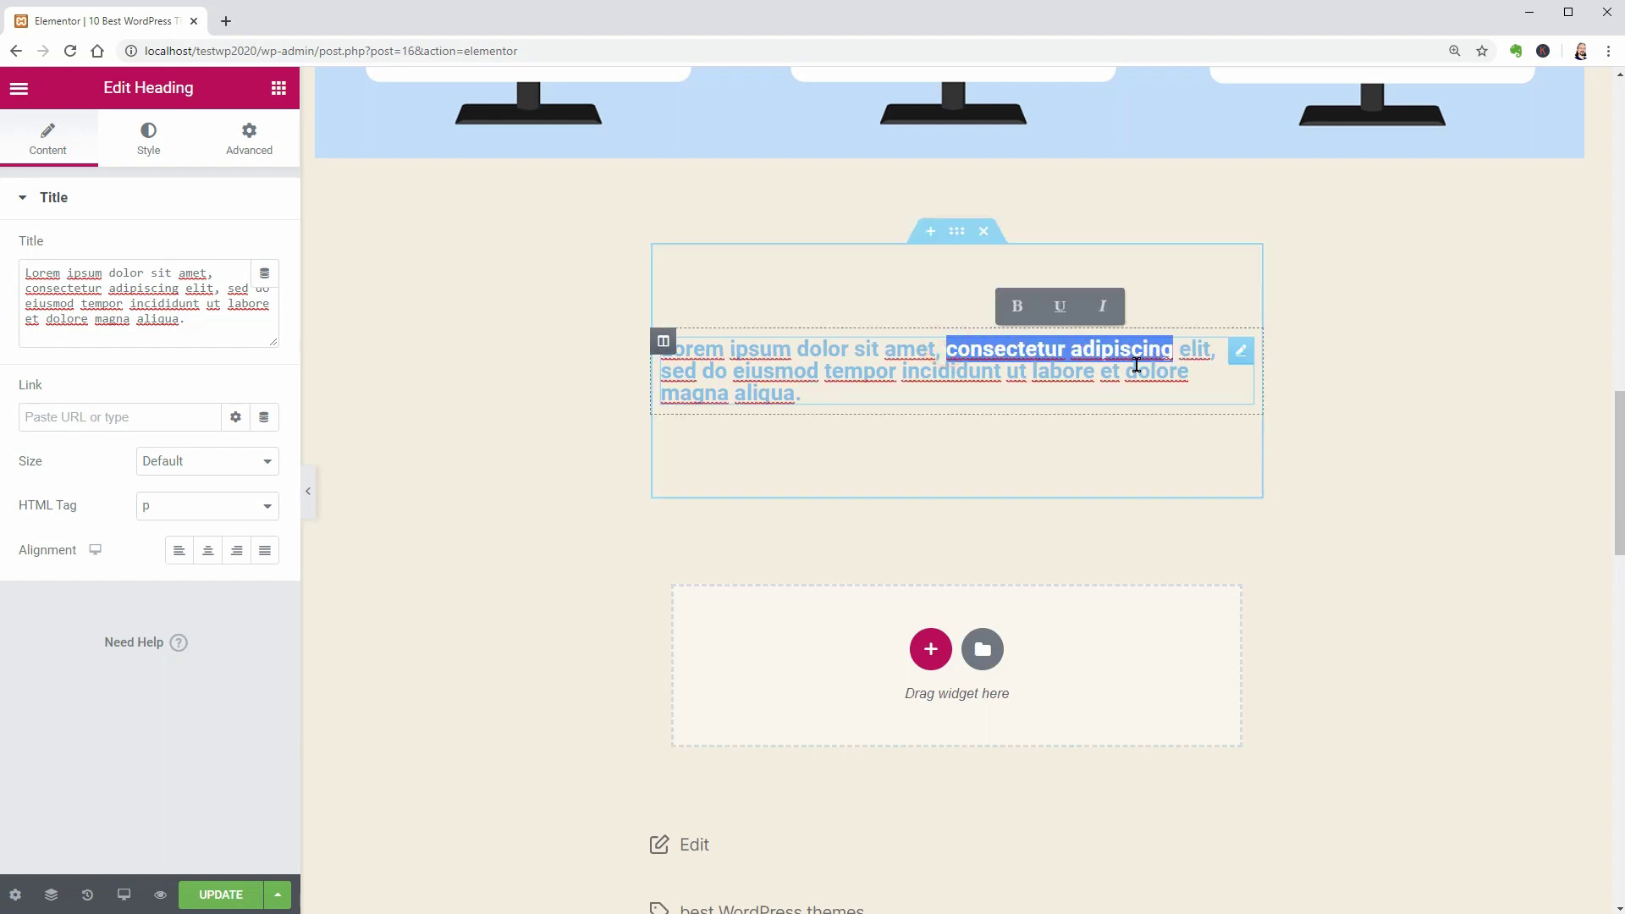
left_click(1017, 307)
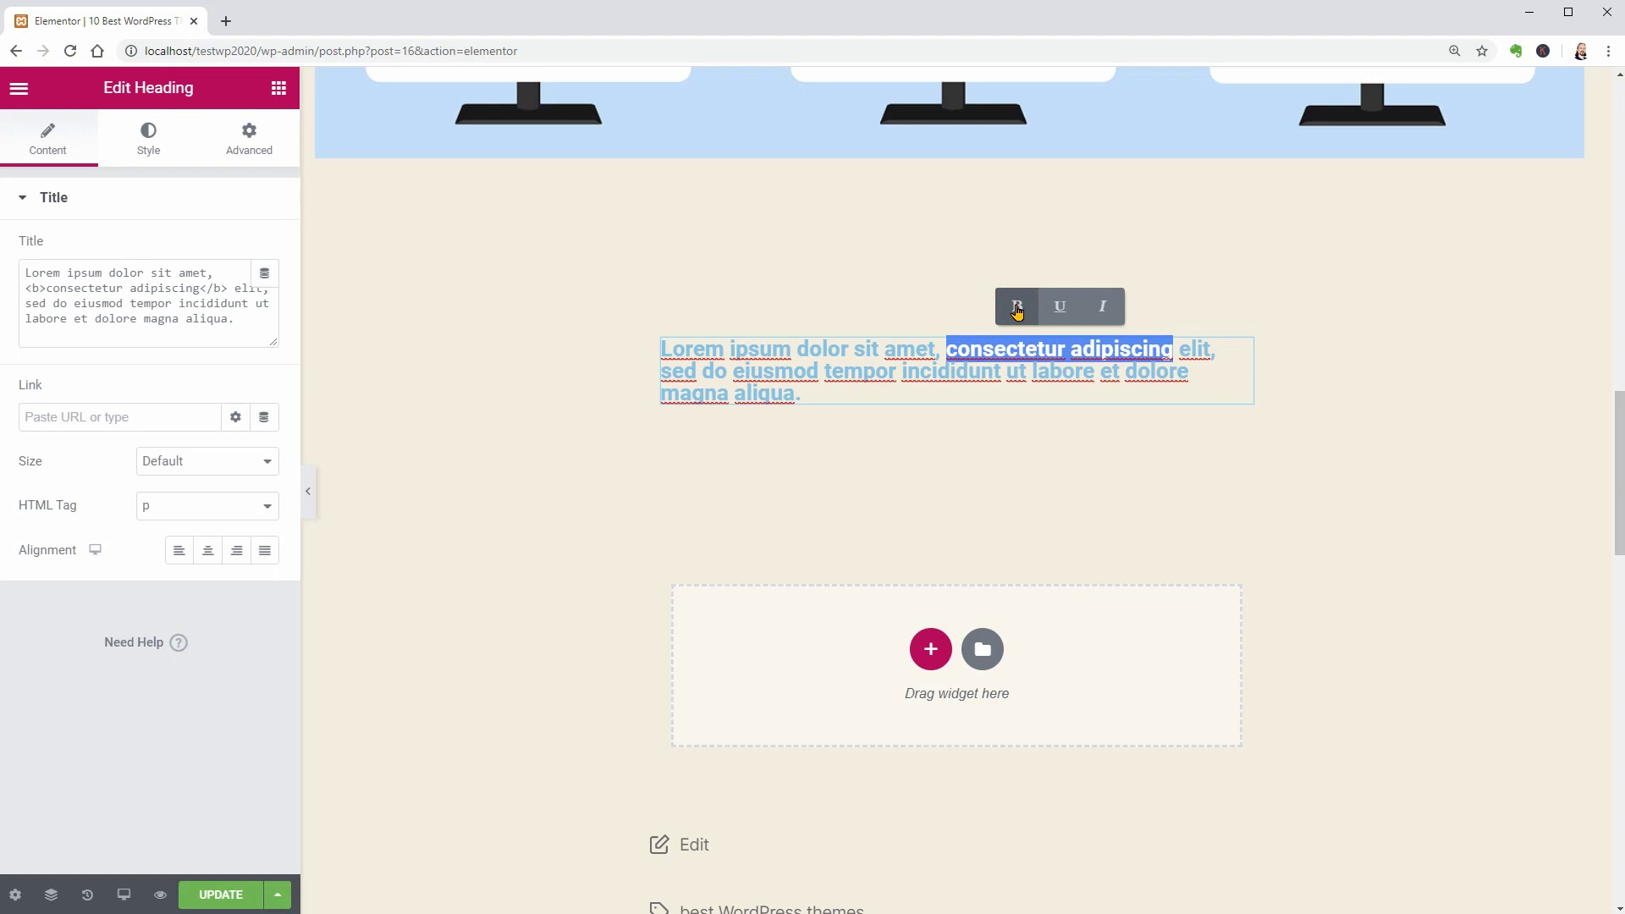
Set the heading's typography weight to 300.
left_click(150, 142)
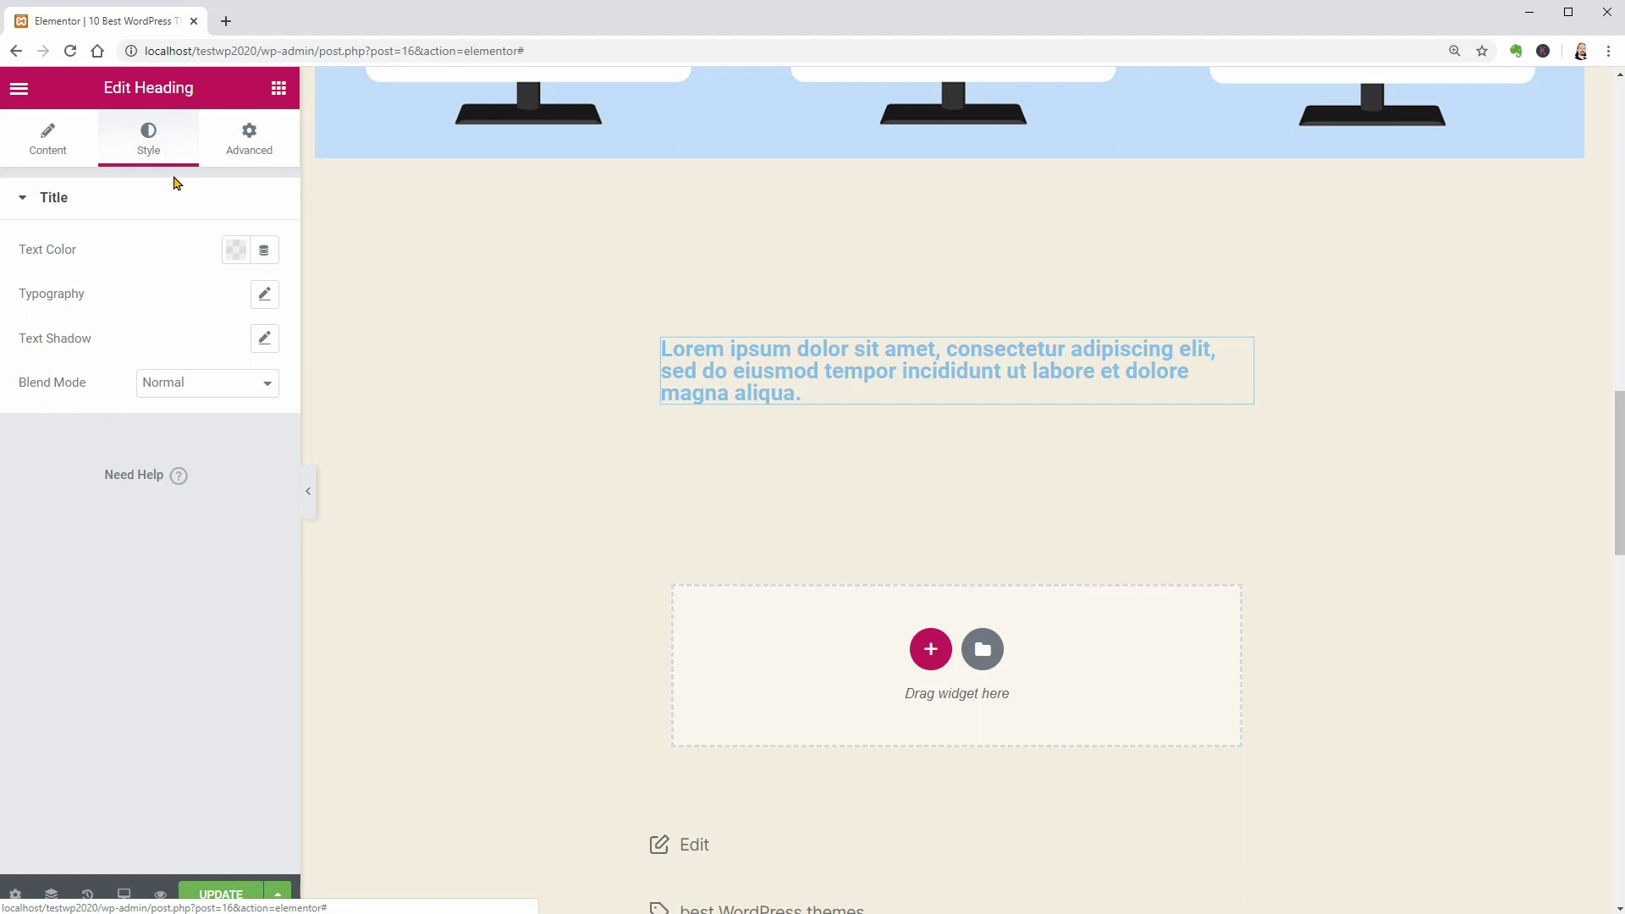
left_click(265, 294)
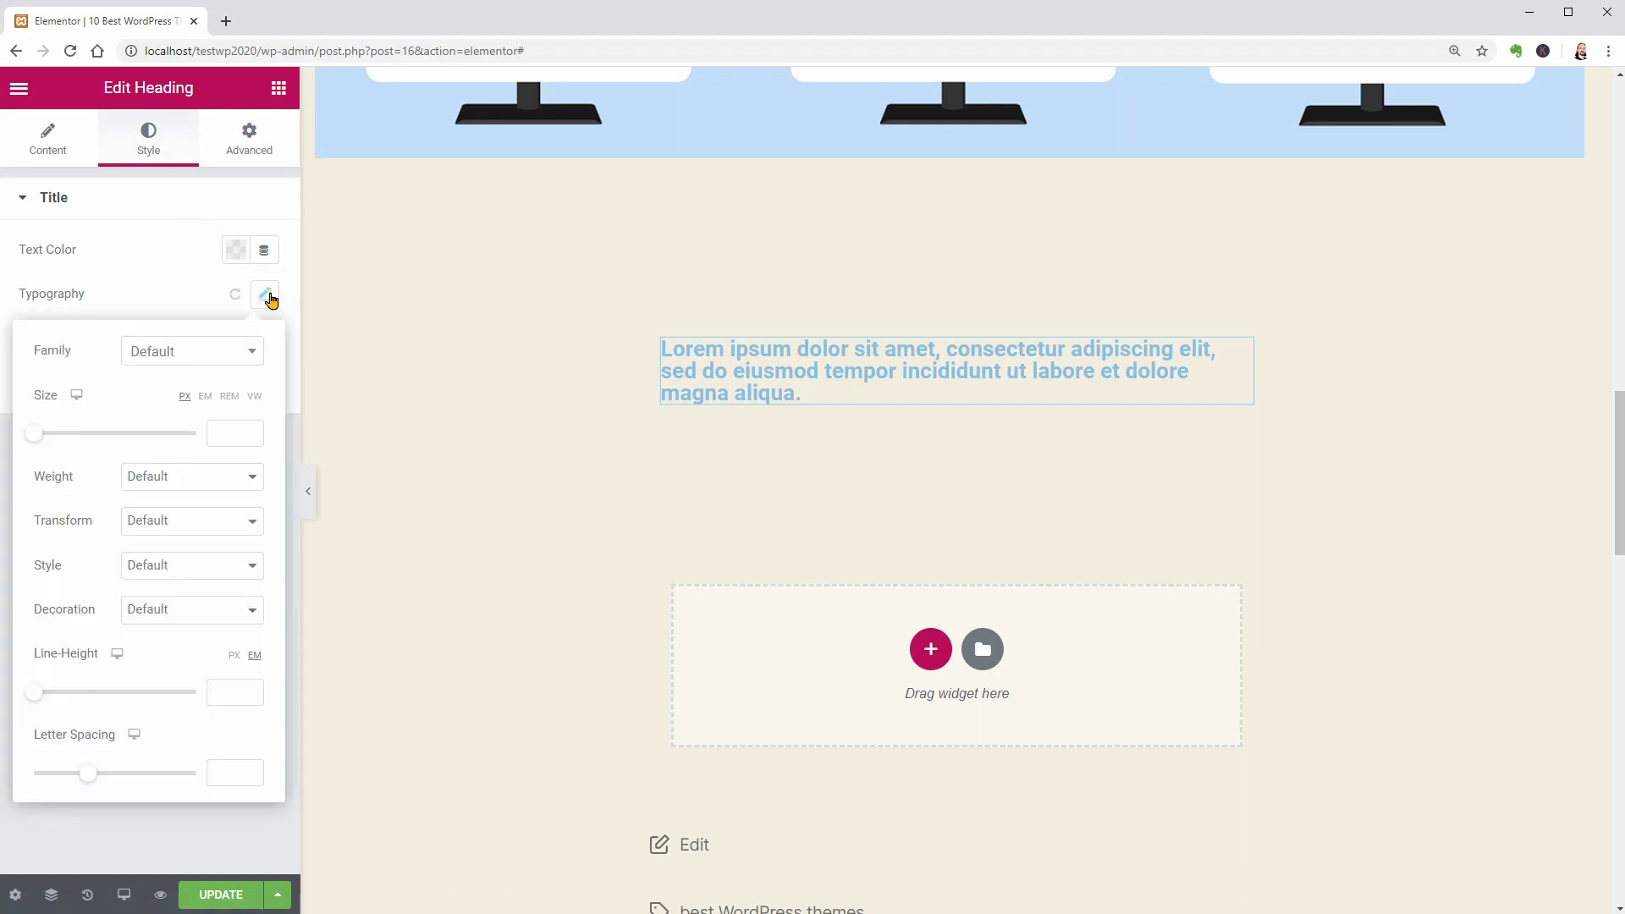
left_click(210, 476)
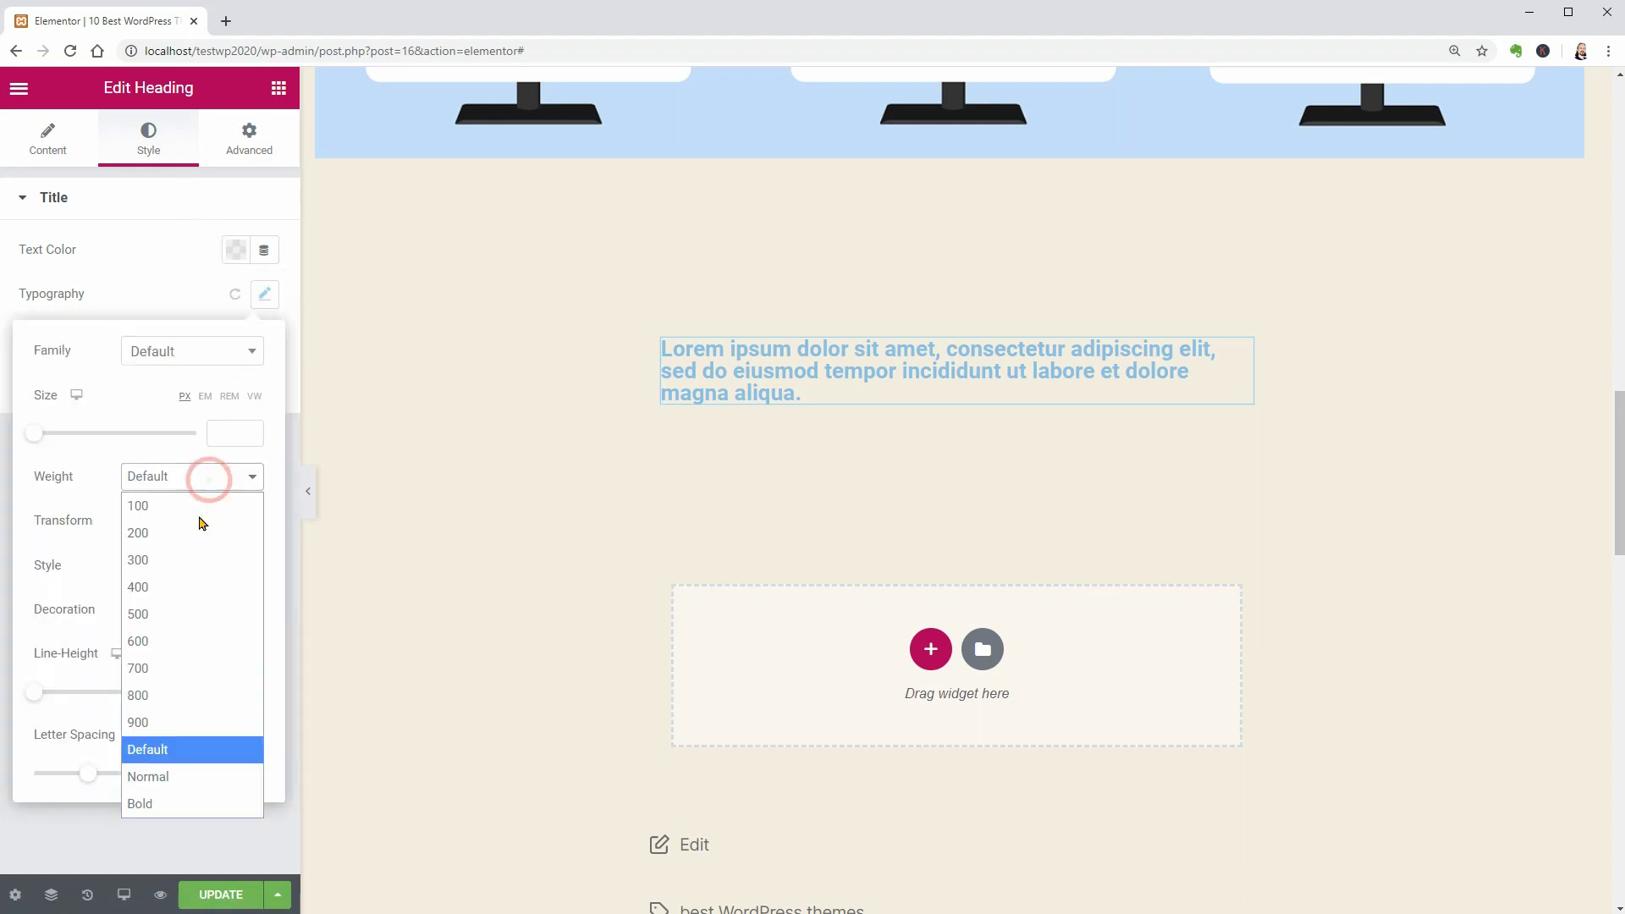
left_click(192, 560)
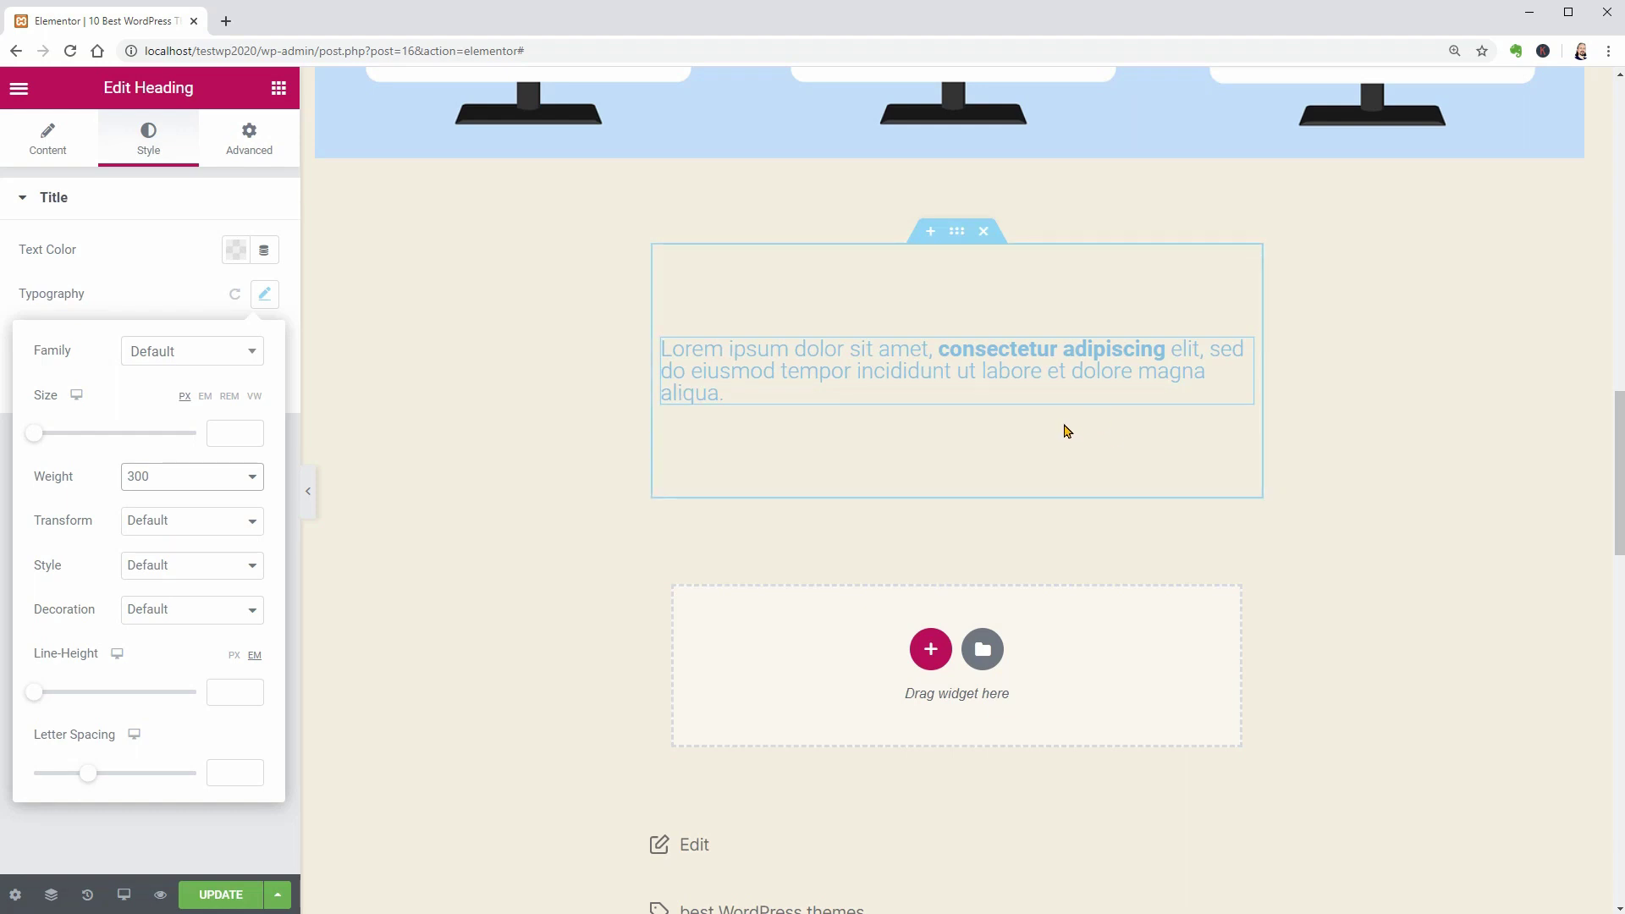
left_click(278, 94)
Add a lorem ipsum Text Editor block below the light paragraph.
left_click_drag(225, 403, 1141, 448)
left_click(1063, 399)
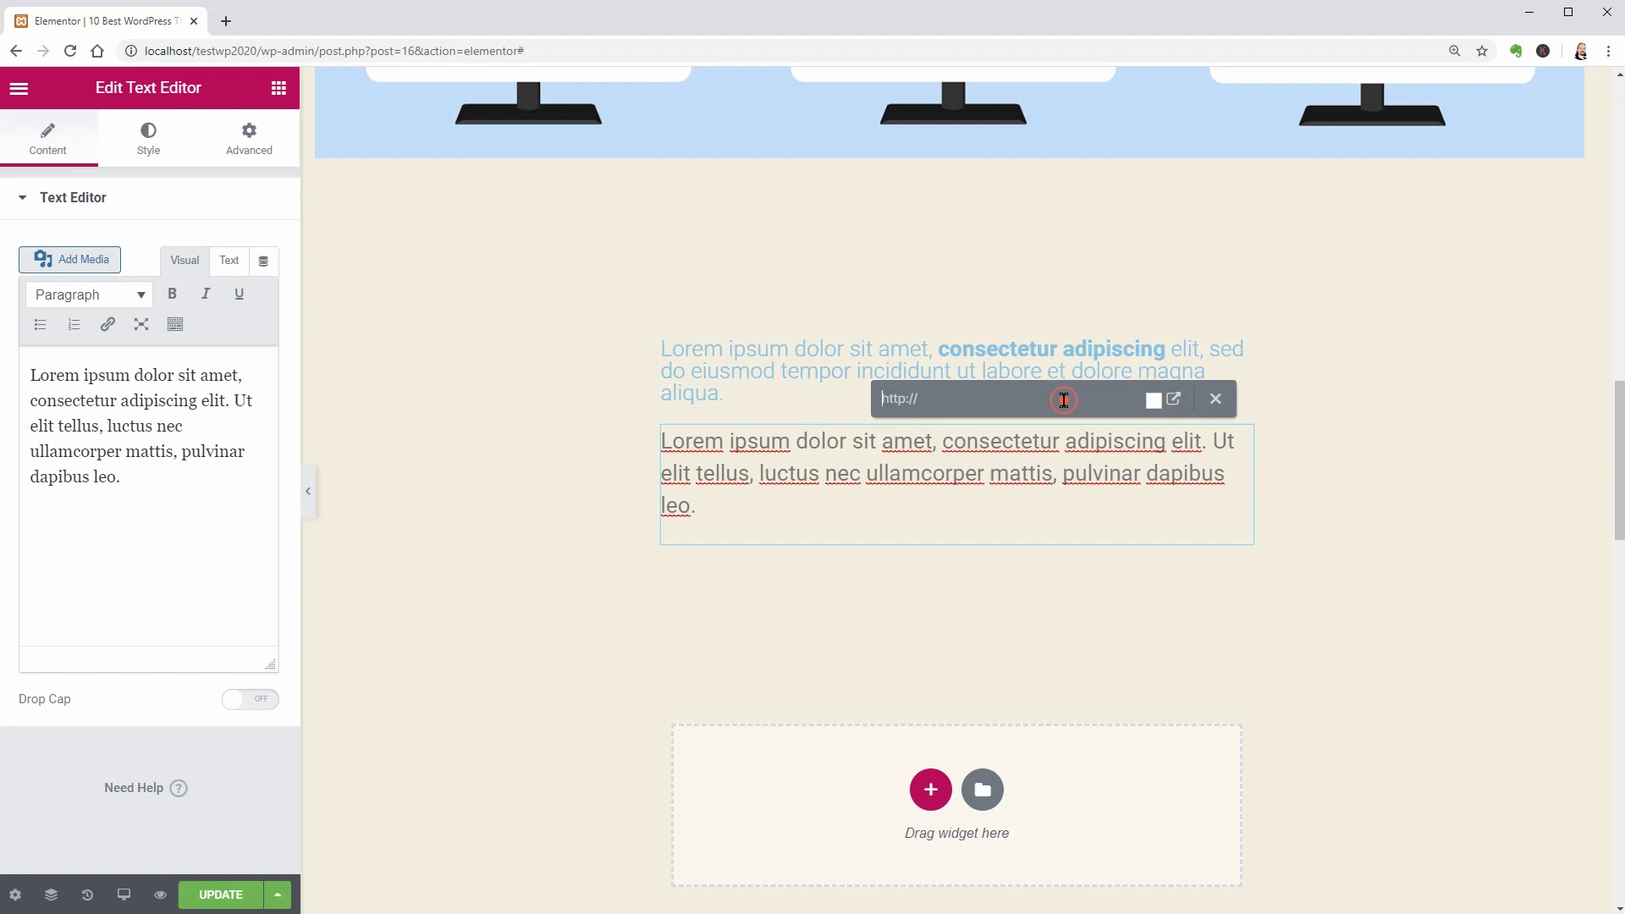
key("Escape")
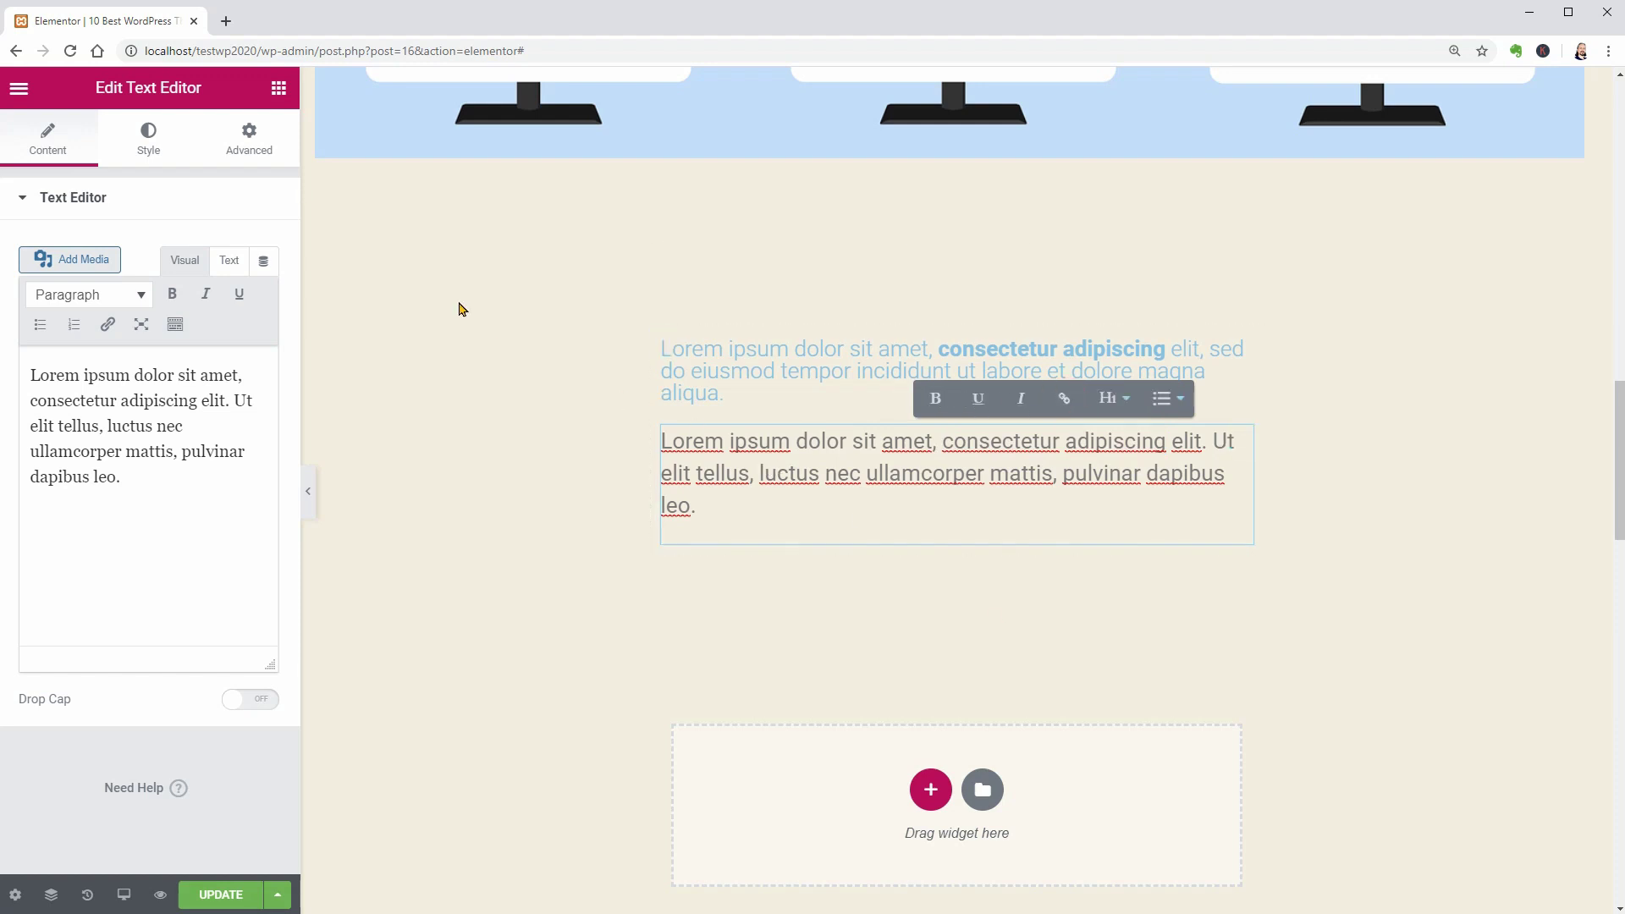
left_click(278, 88)
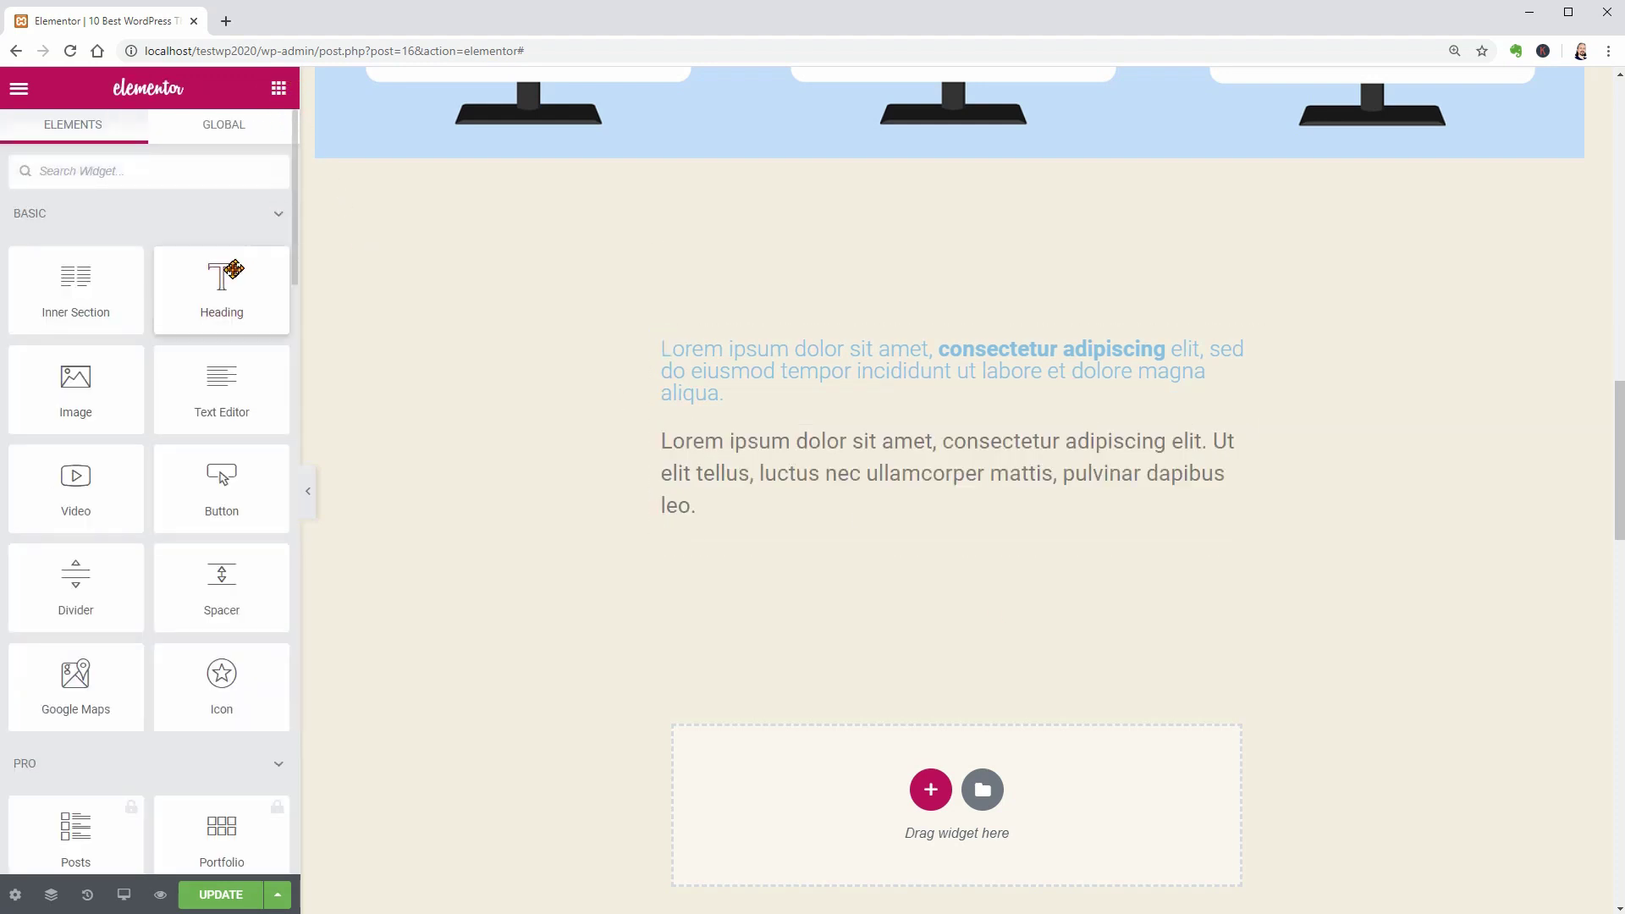
Add an H2 heading below the text block reading 'WordPress Theme 1'.
left_click_drag(227, 271, 981, 495)
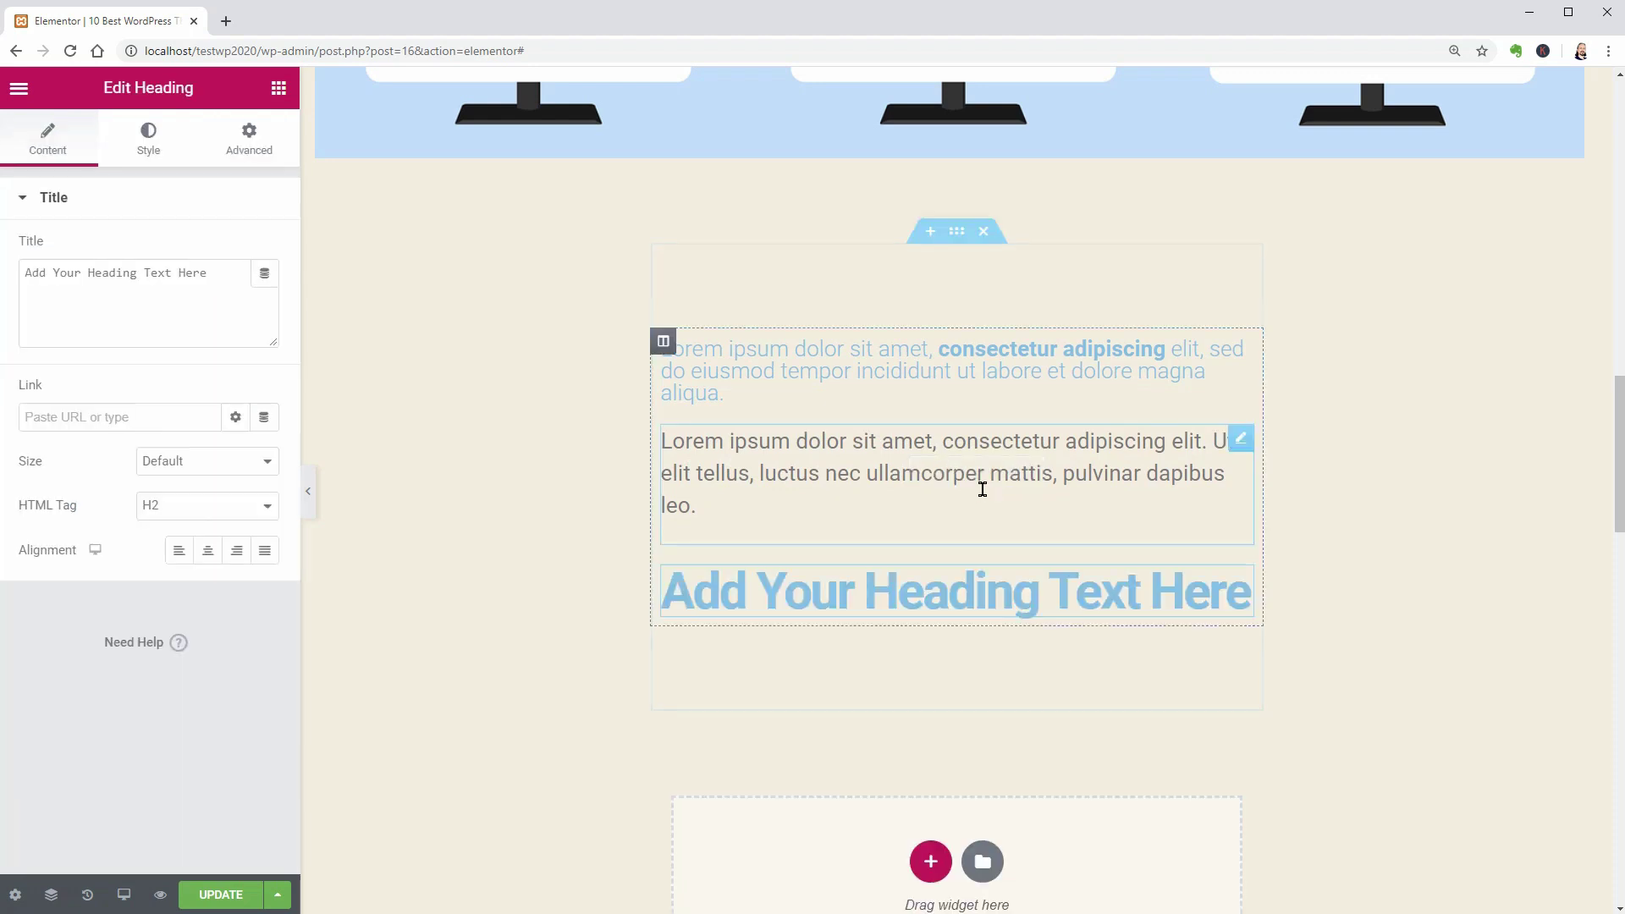
left_click(261, 506)
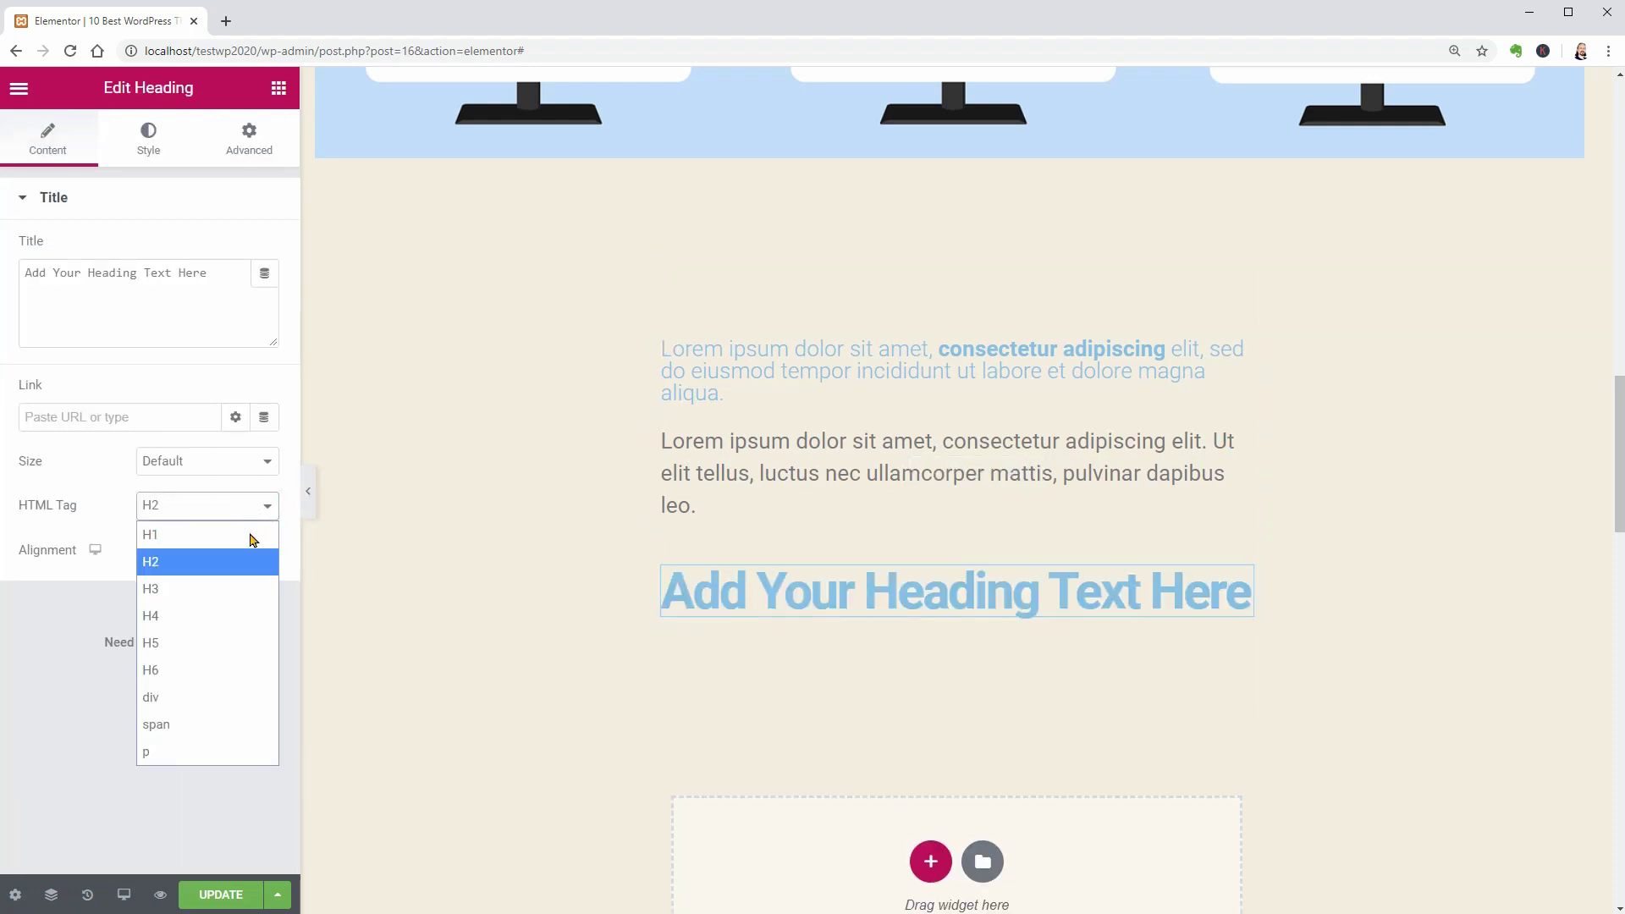
left_click(245, 562)
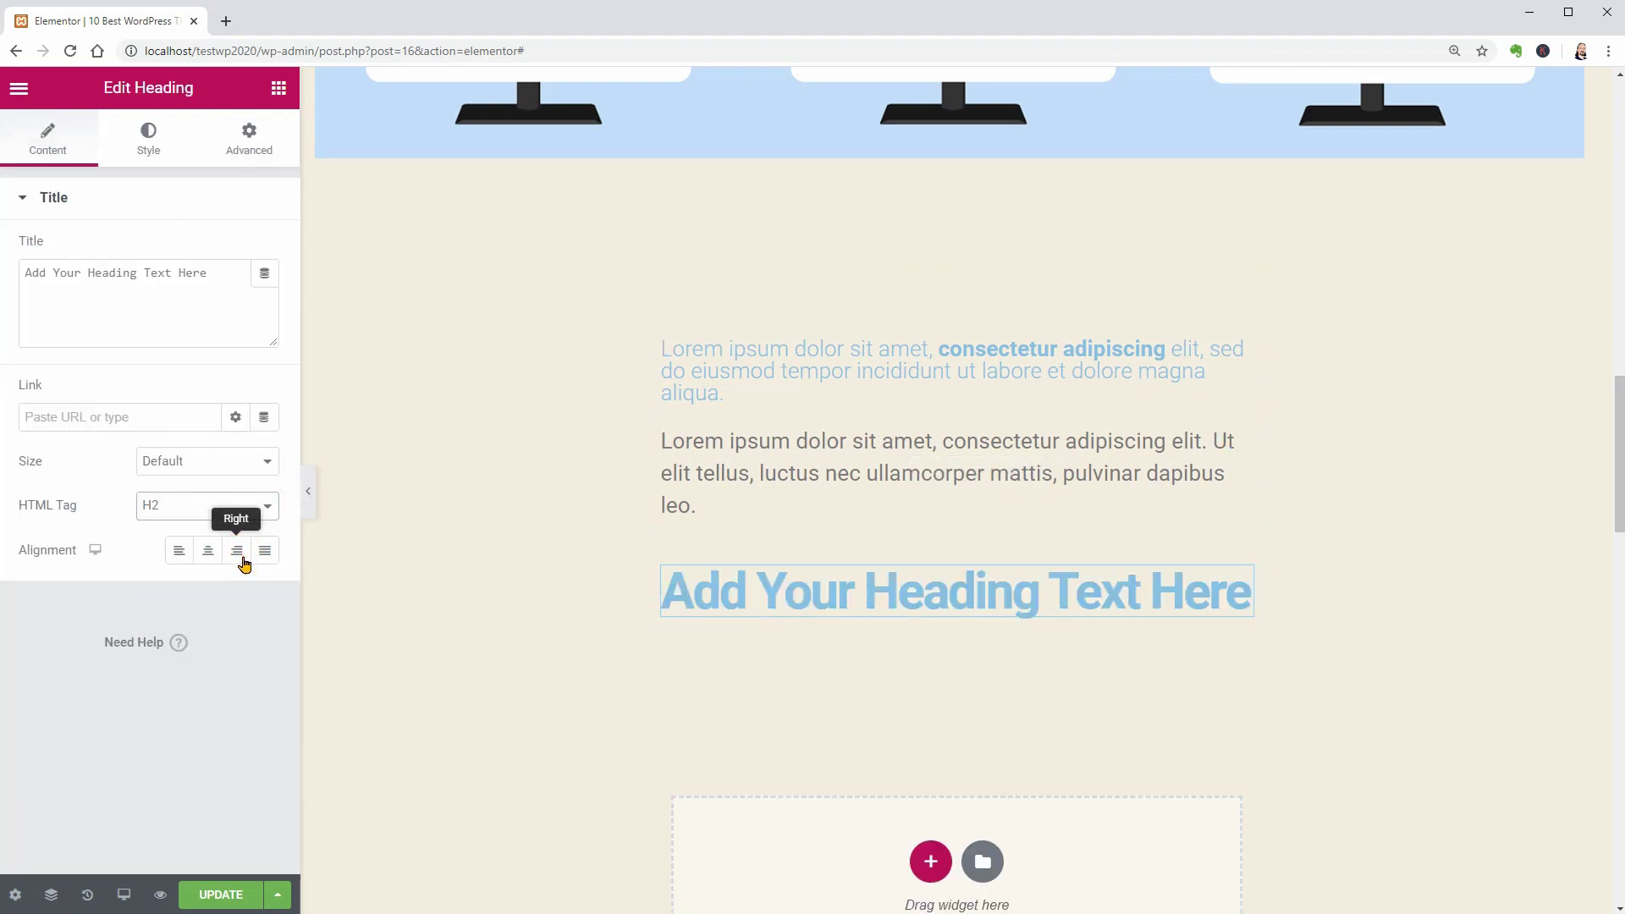
left_click_drag(664, 591, 1247, 627)
type("WordPress Theme 1")
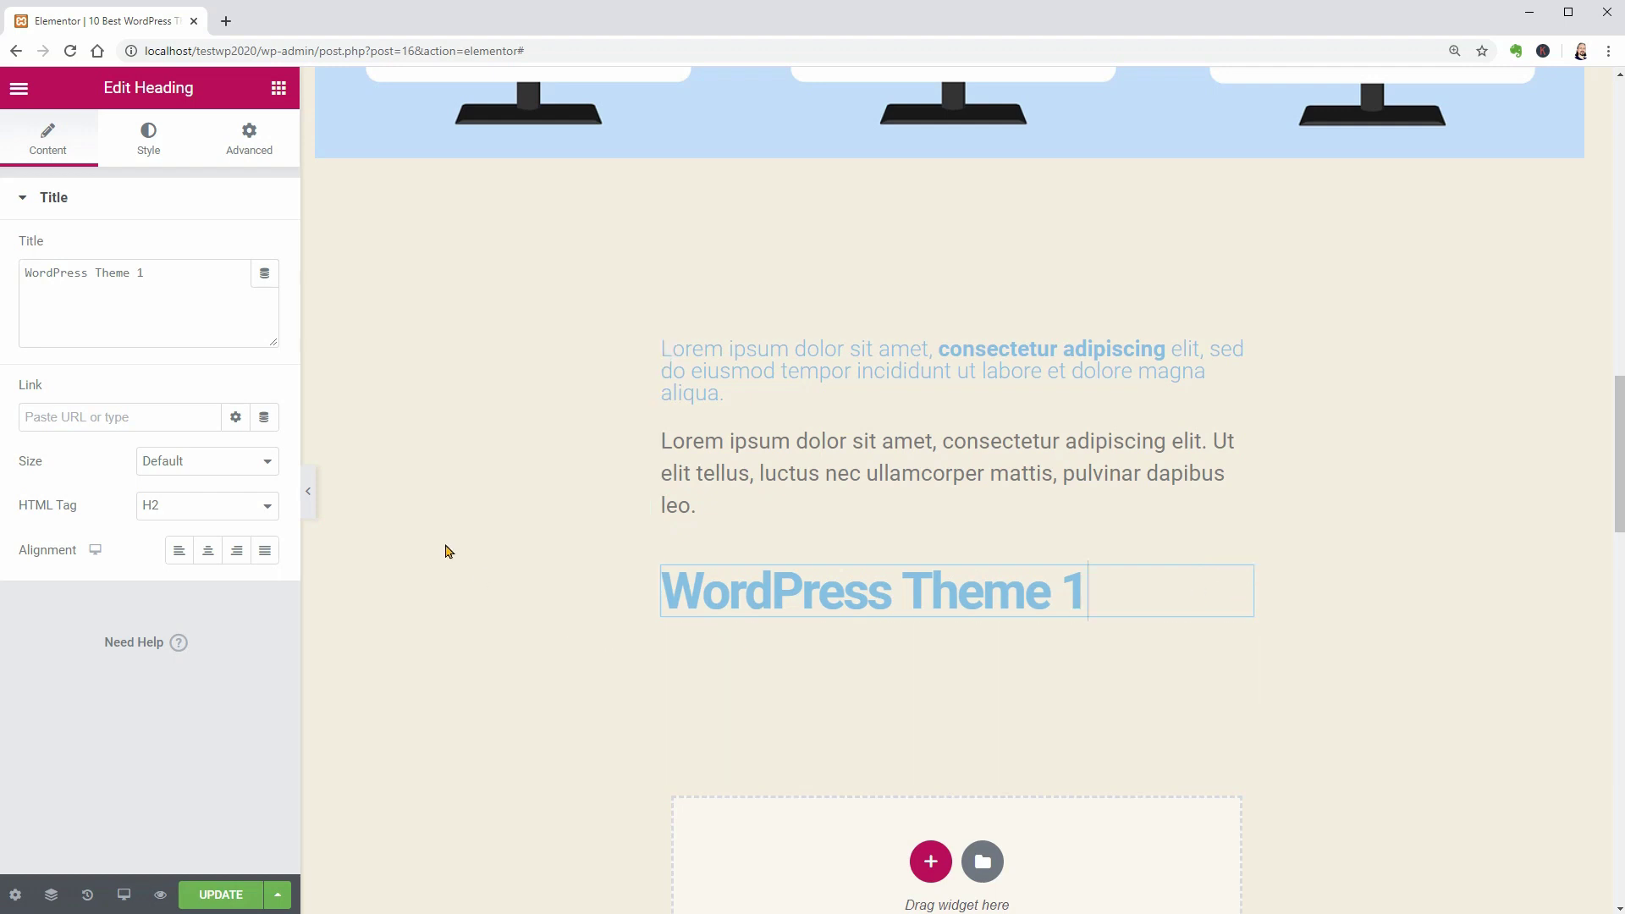
In editor Preferences, set UI Theme to Dark and turn Editing Handles on.
left_click(18, 87)
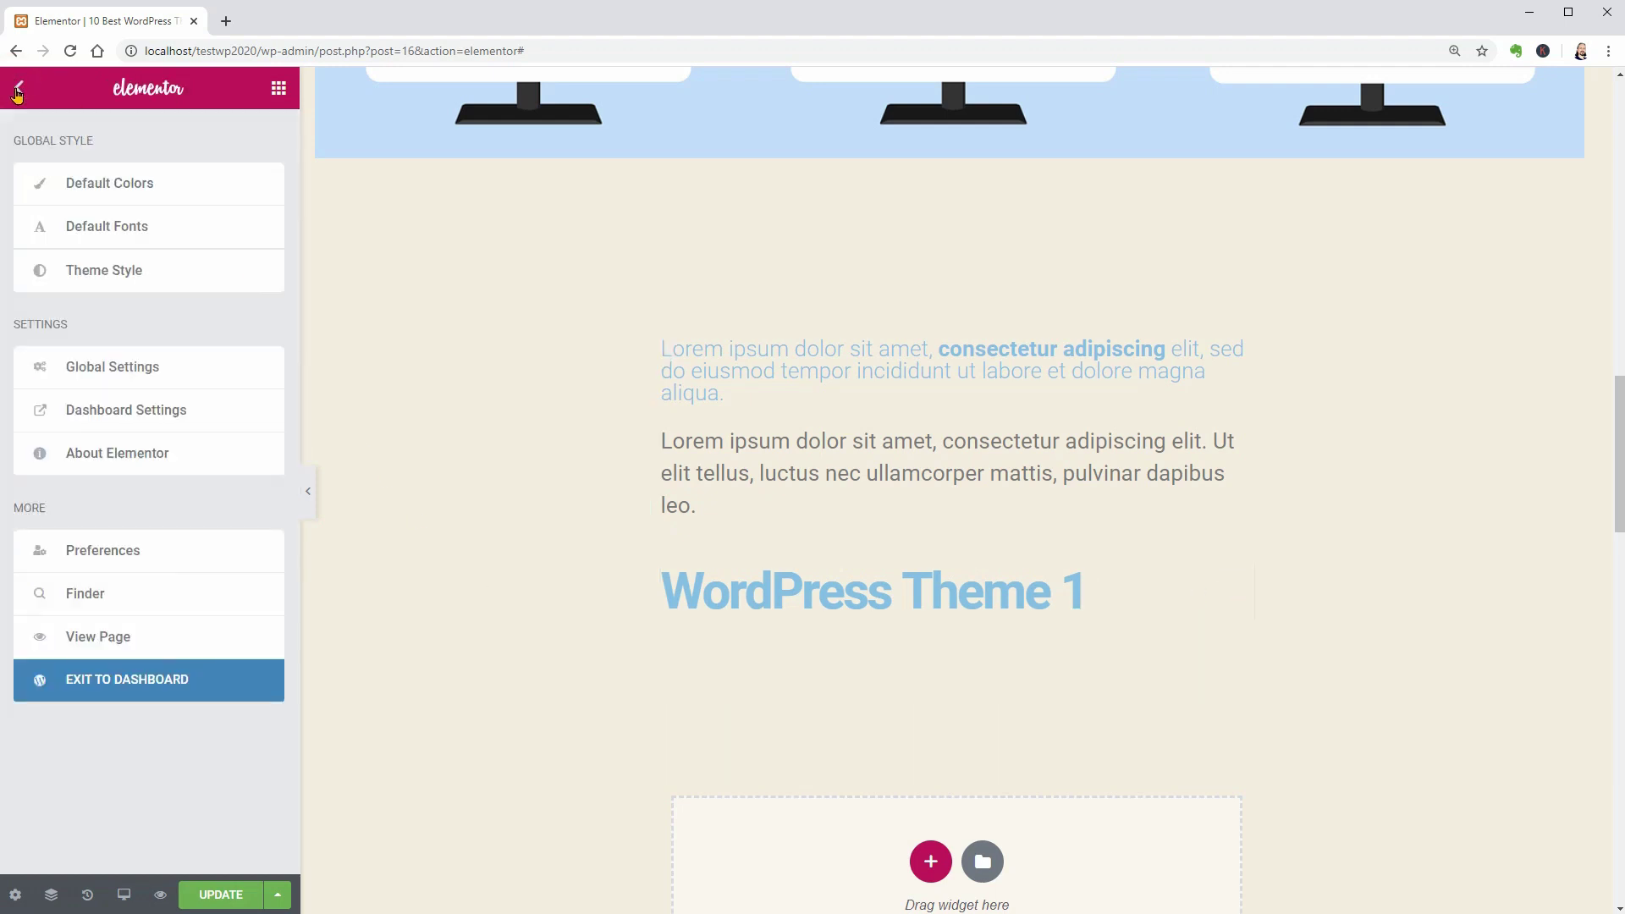
left_click(110, 554)
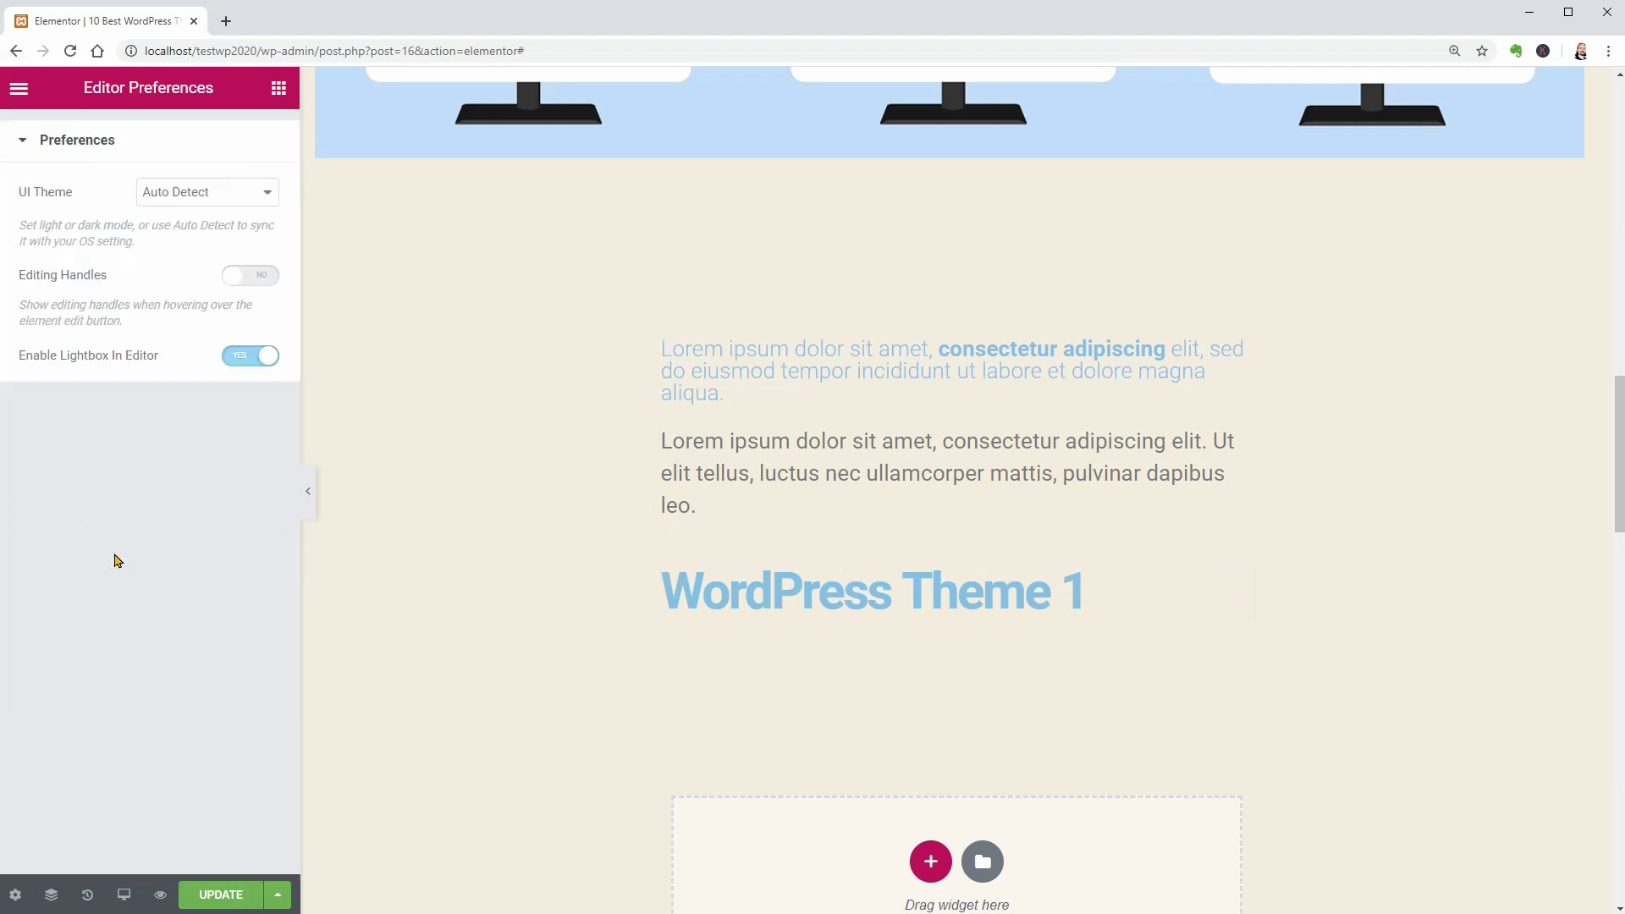
left_click(184, 194)
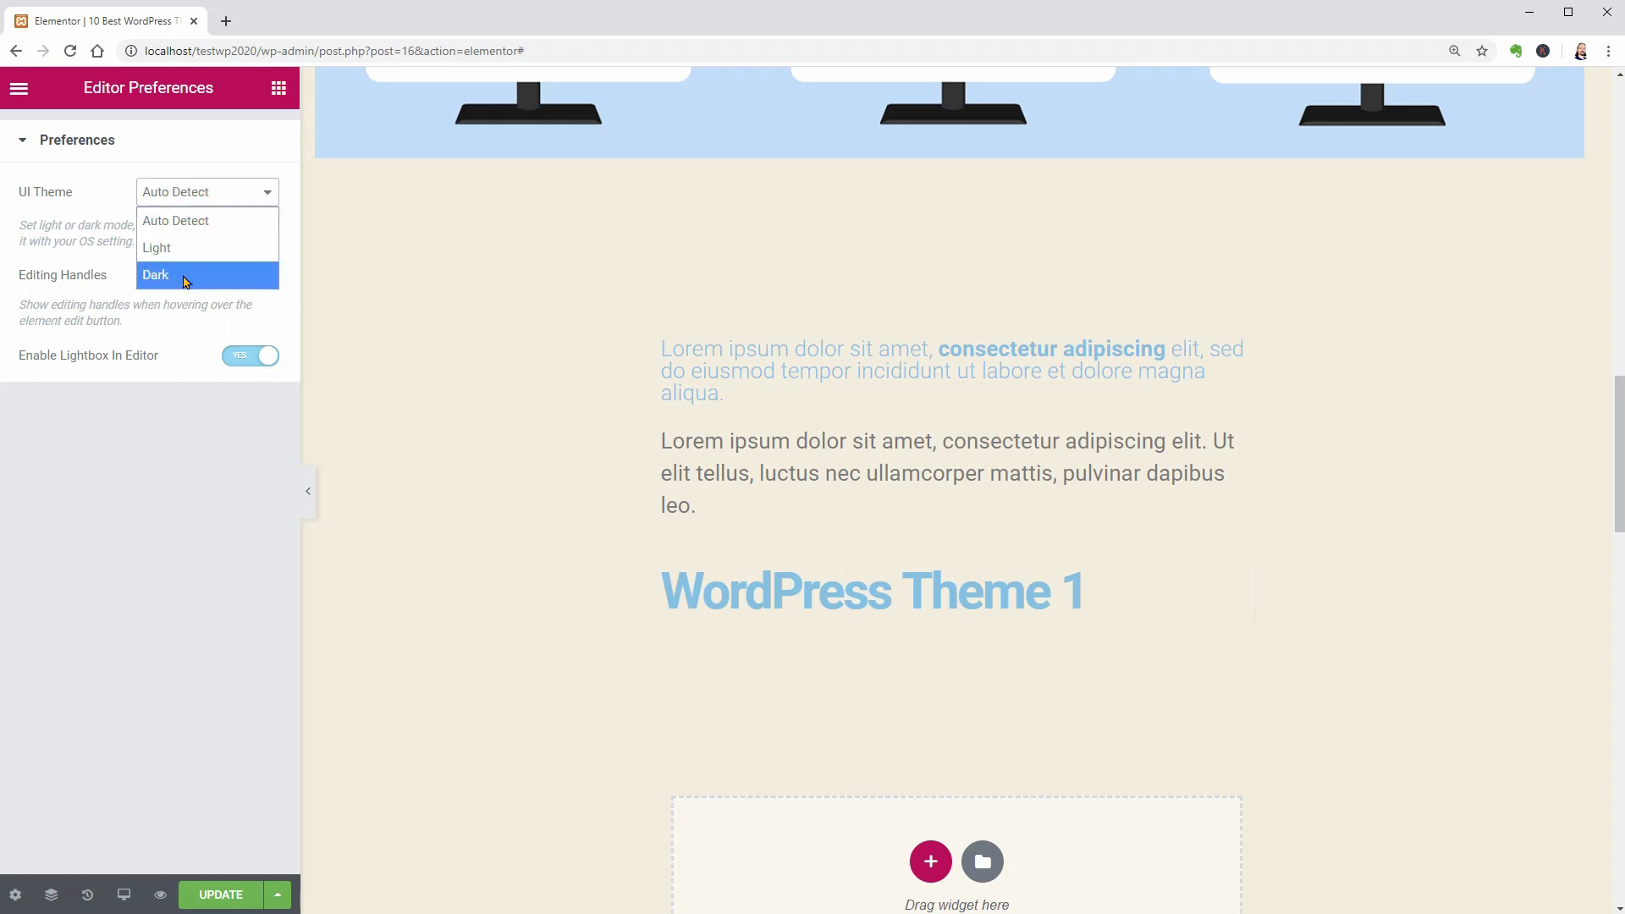
left_click(187, 272)
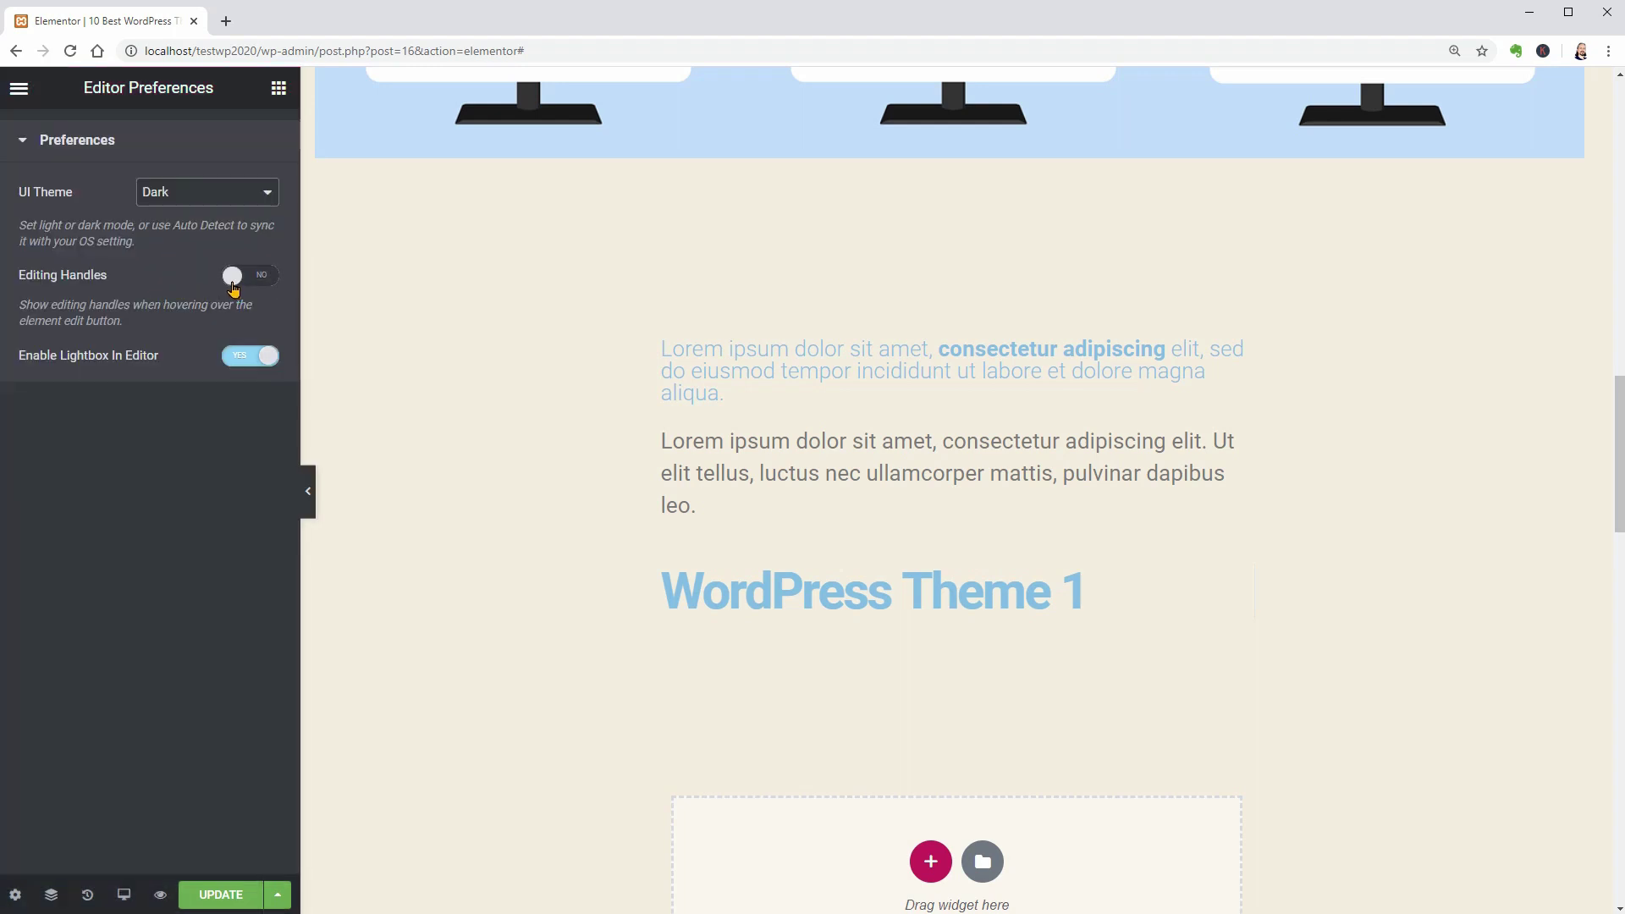
left_click(233, 279)
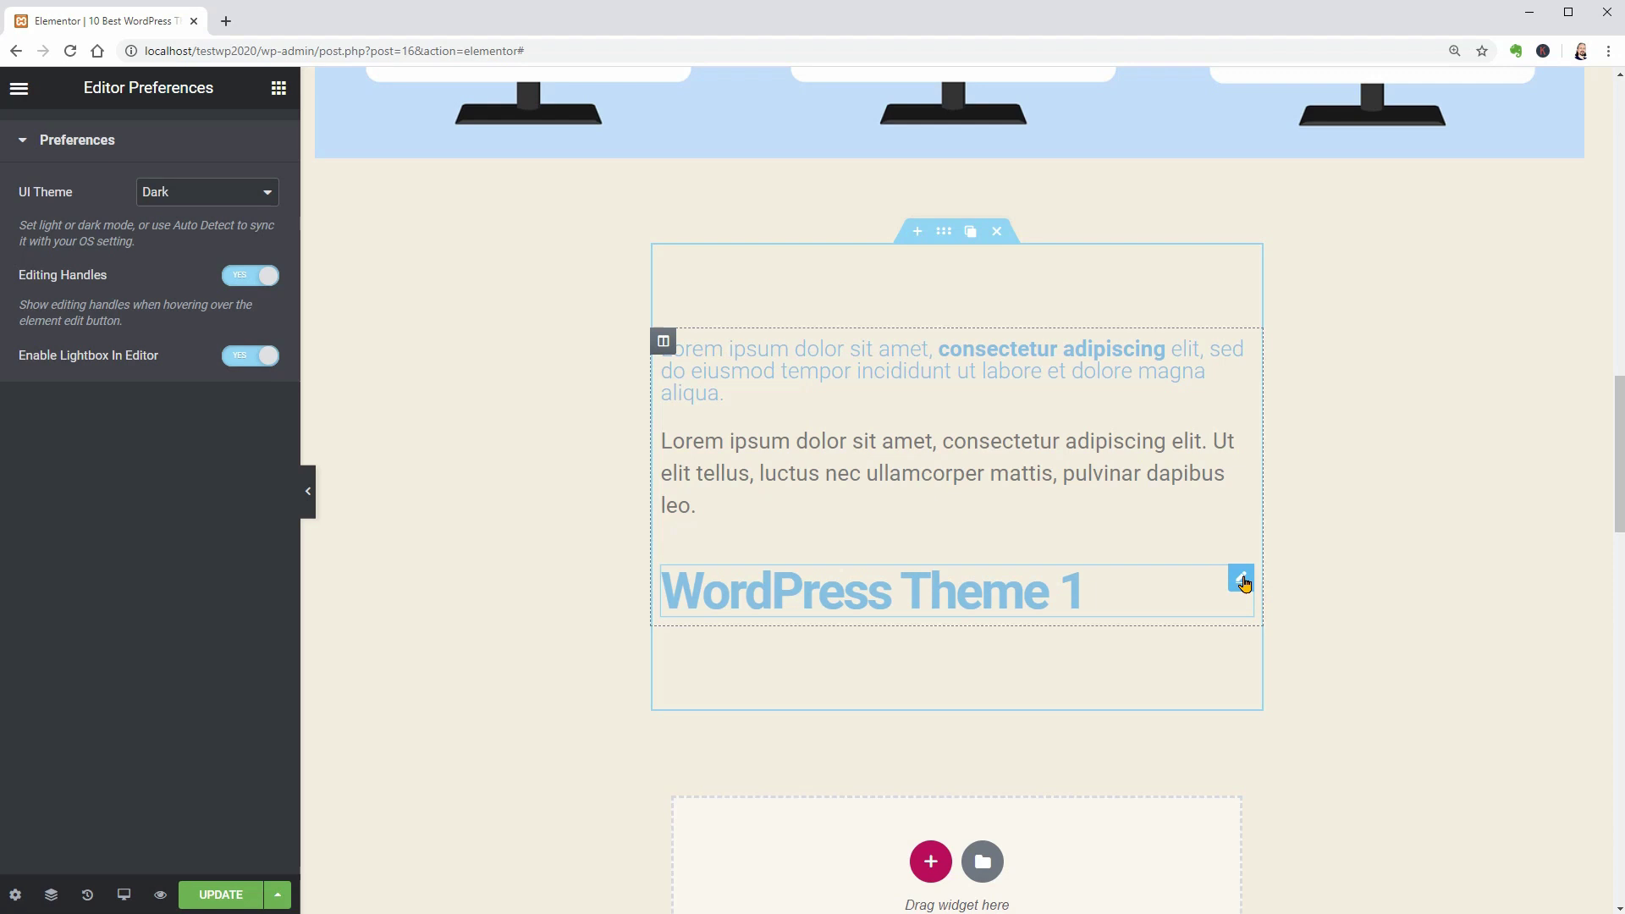
mouse_move(1243, 583)
Duplicate the WordPress Theme 1 heading, make it H3 and retitle it 'Features'.
left_click(1213, 580)
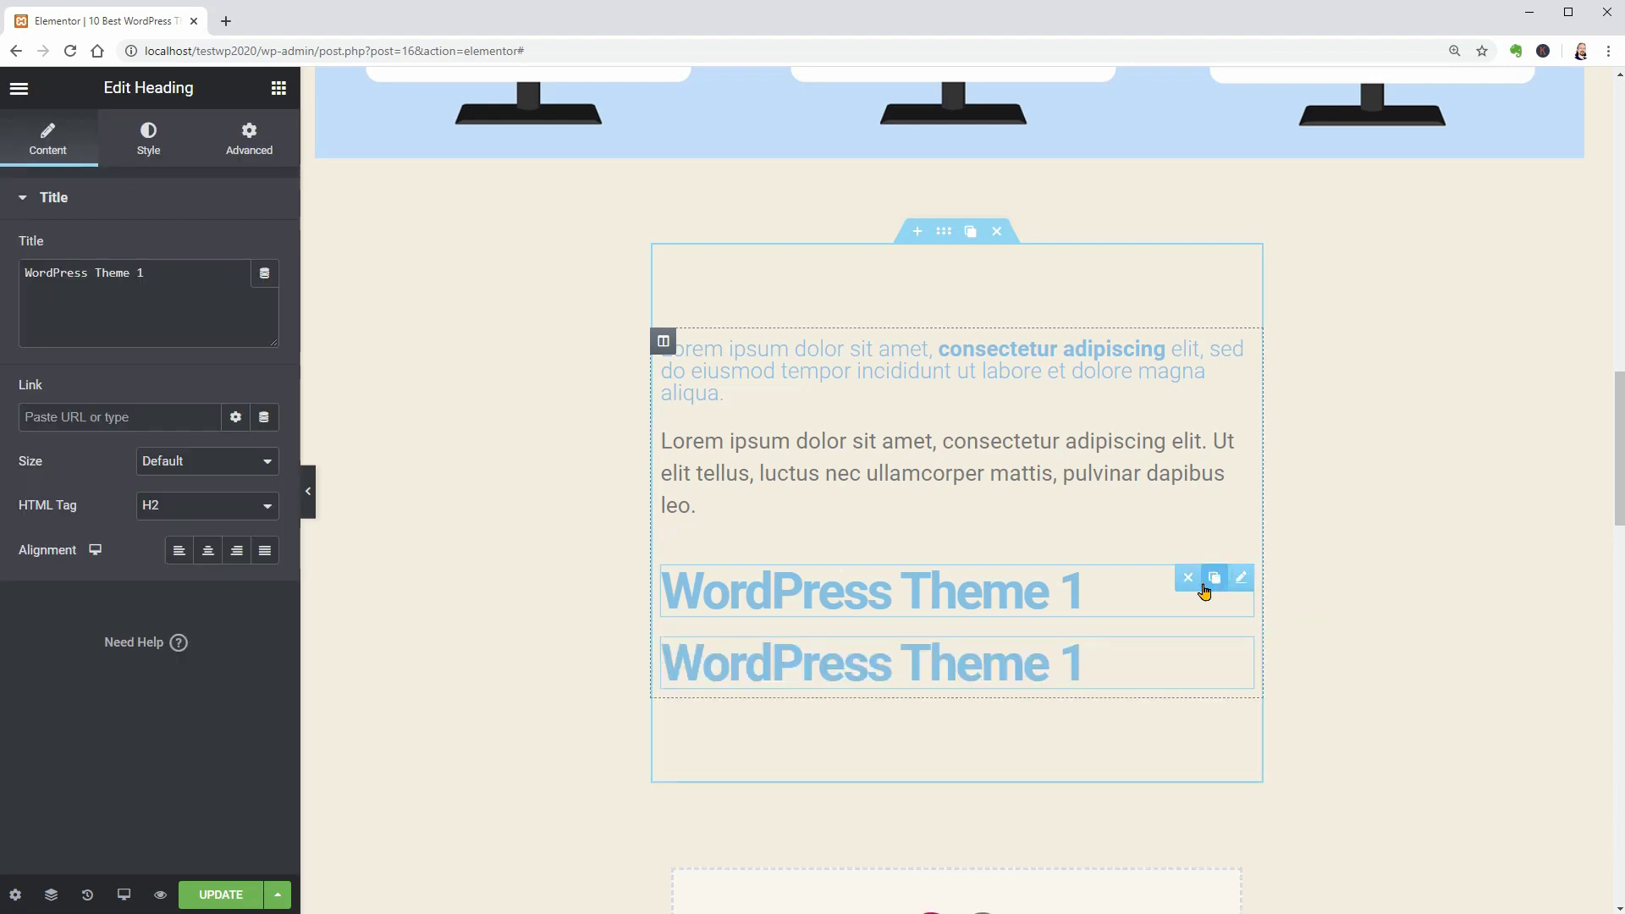
left_click(1105, 662)
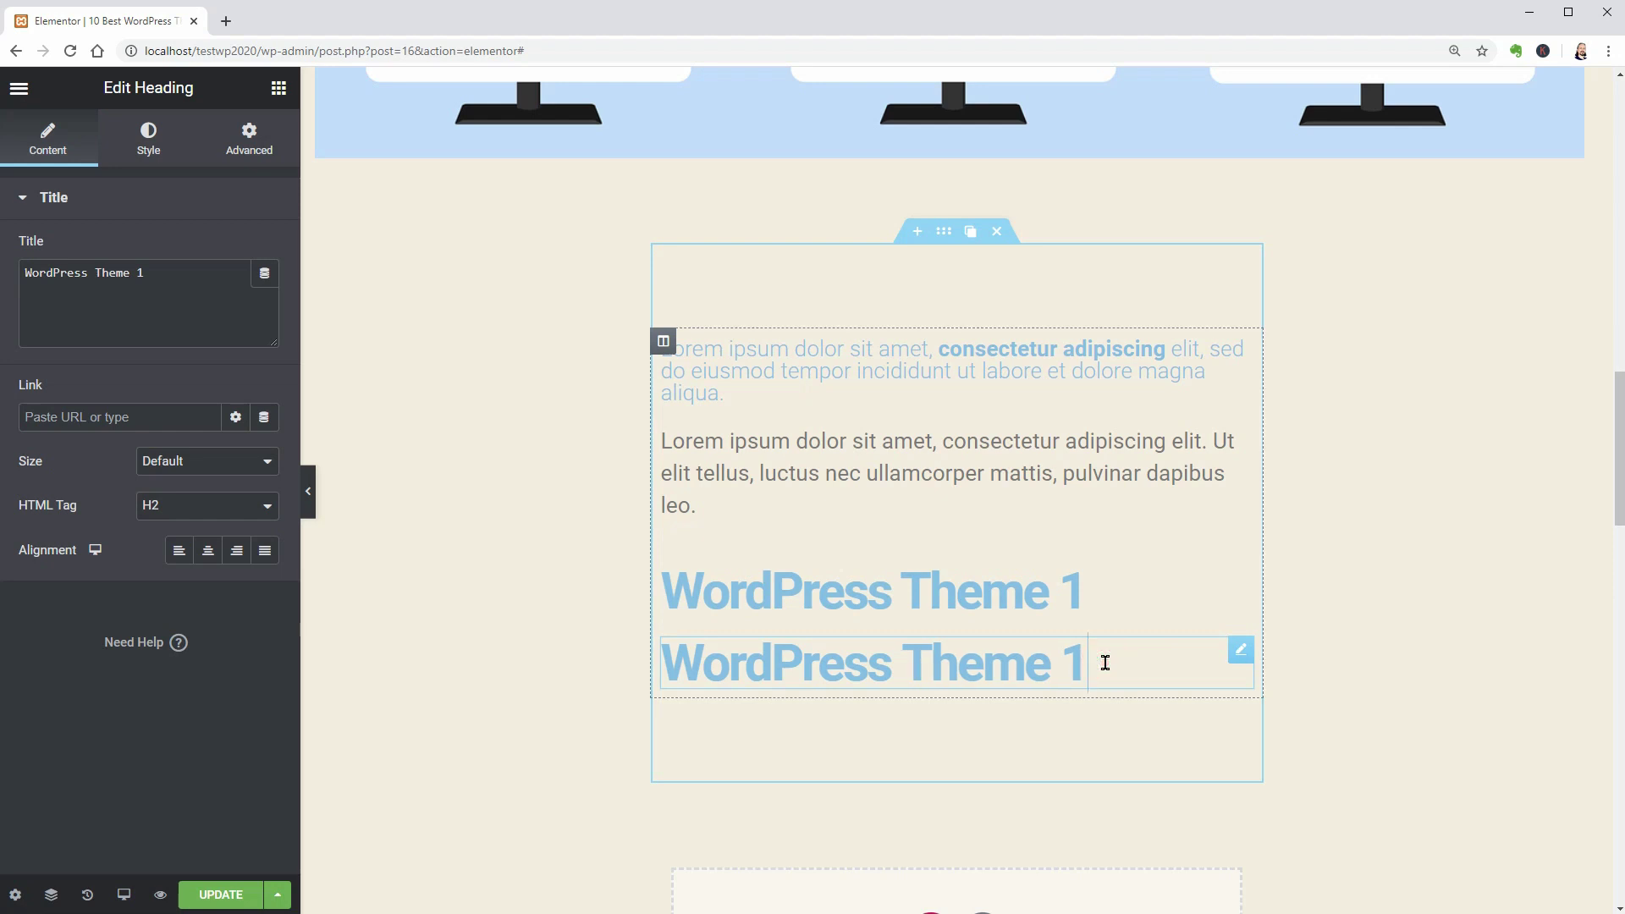
left_click(262, 512)
left_click(246, 588)
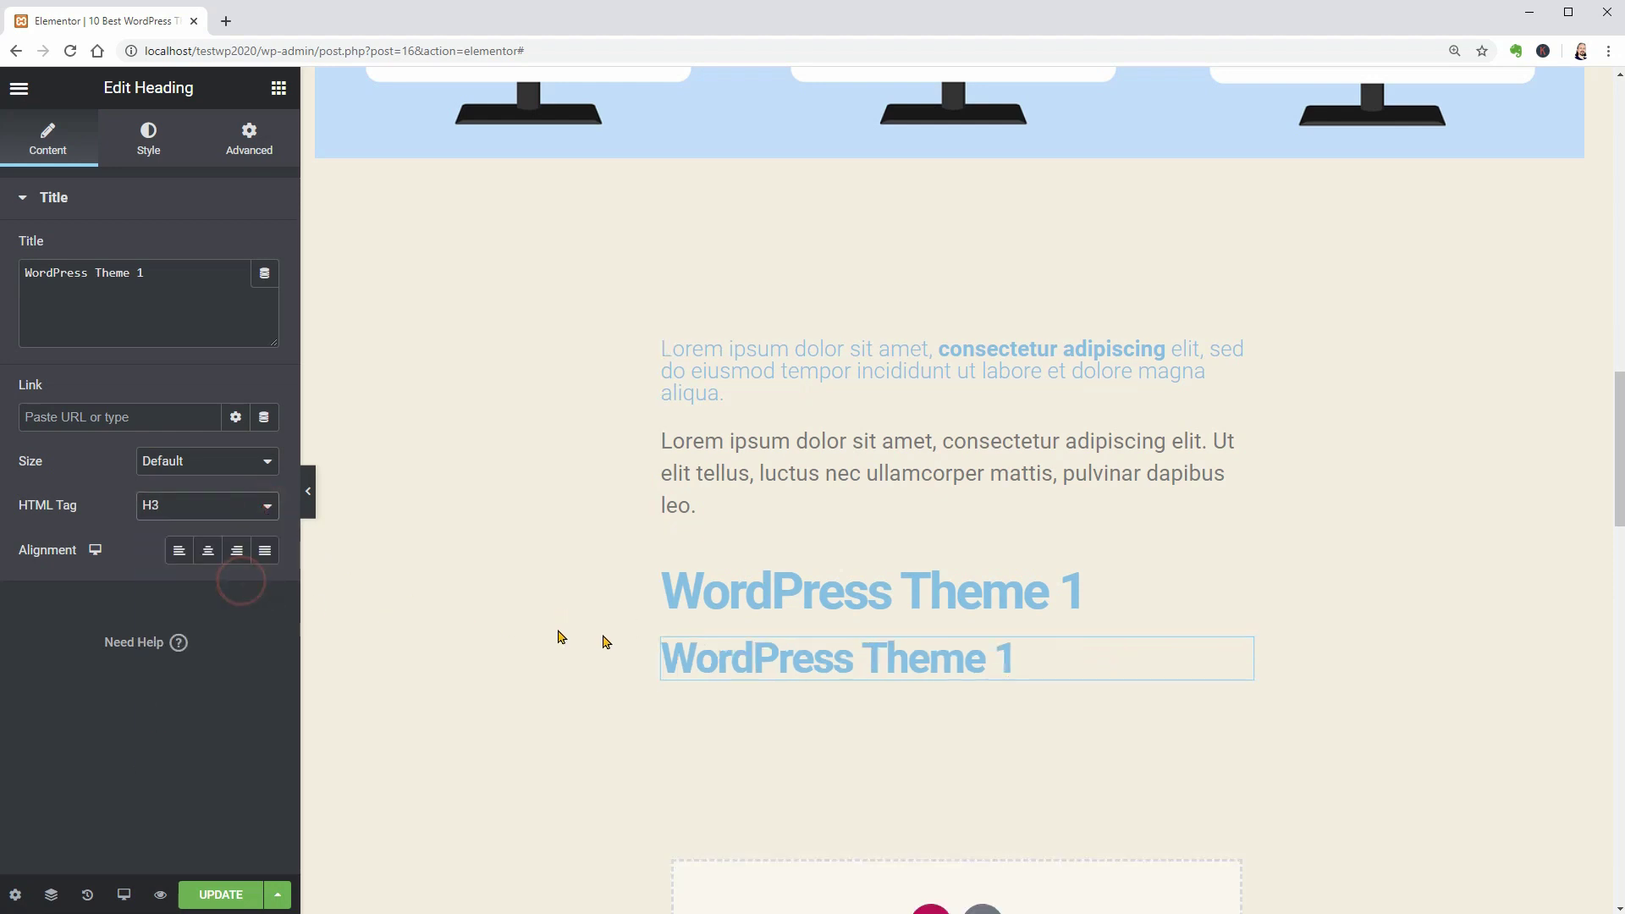
left_click_drag(668, 652, 1016, 665)
type("Features")
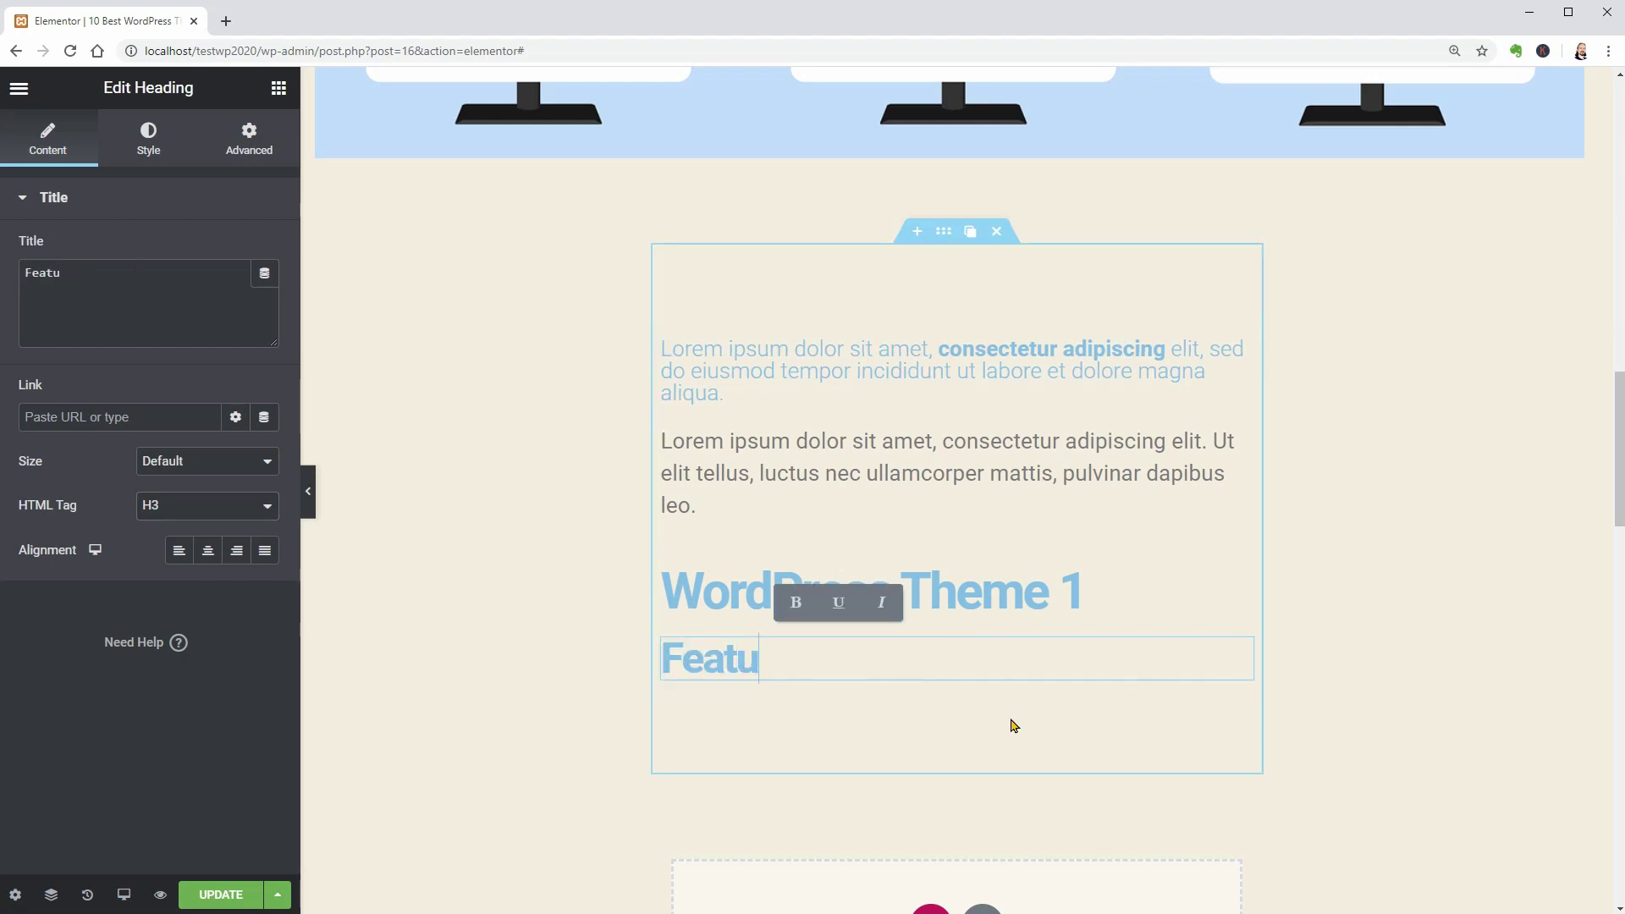
Duplicate the Features heading and retitle the copy 'Design'.
left_click(1221, 661)
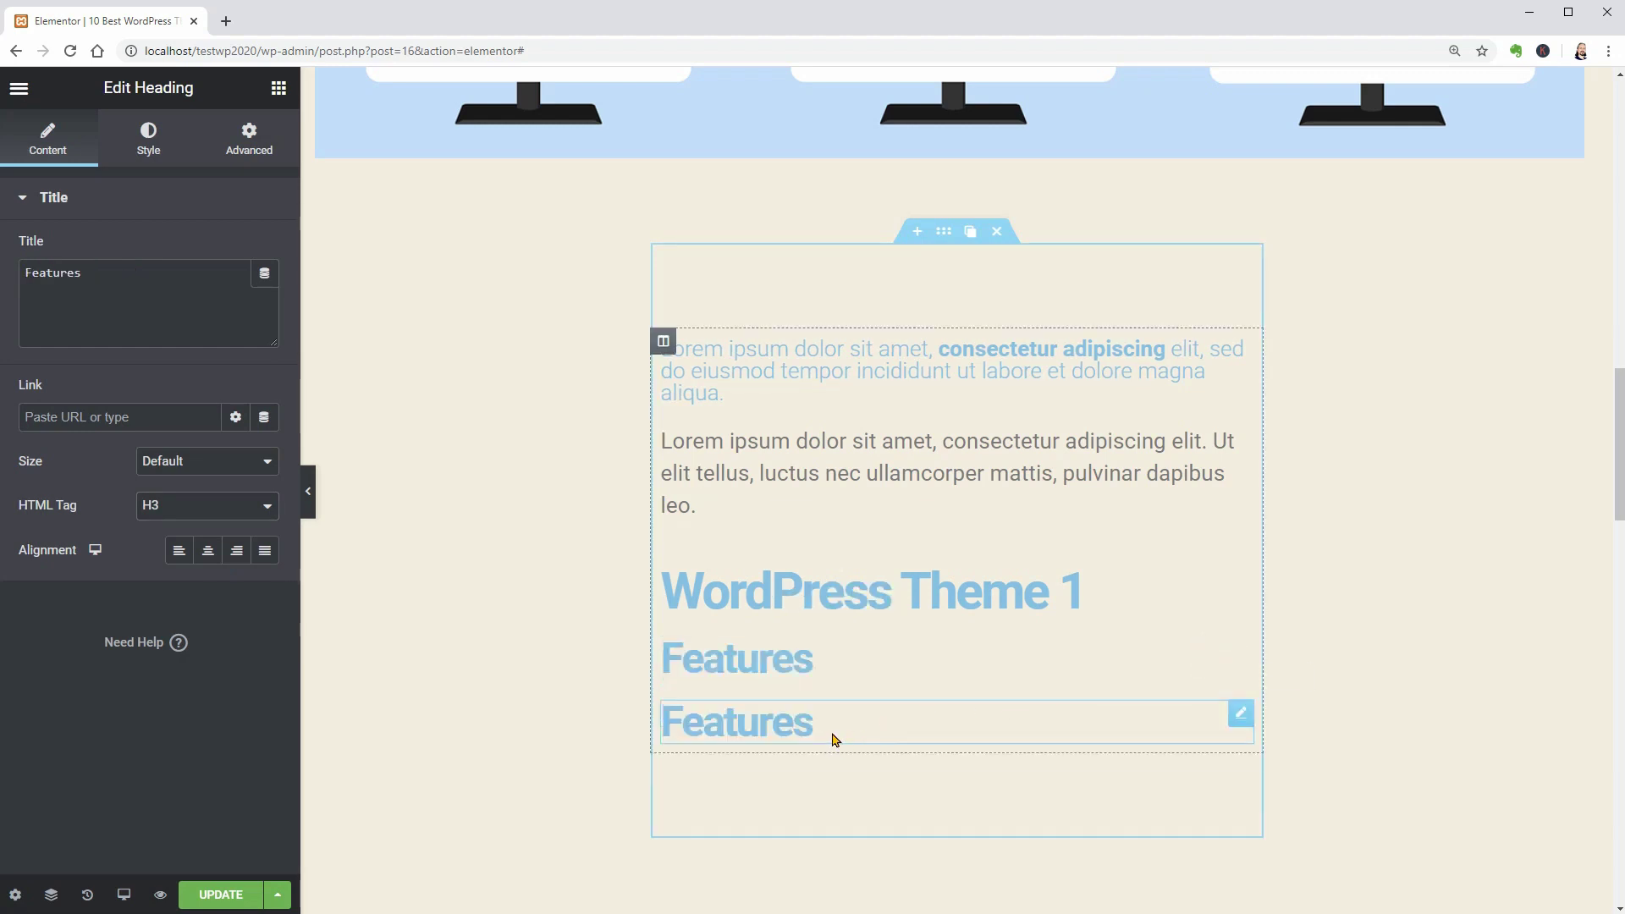
left_click_drag(833, 729, 669, 726)
type("Design")
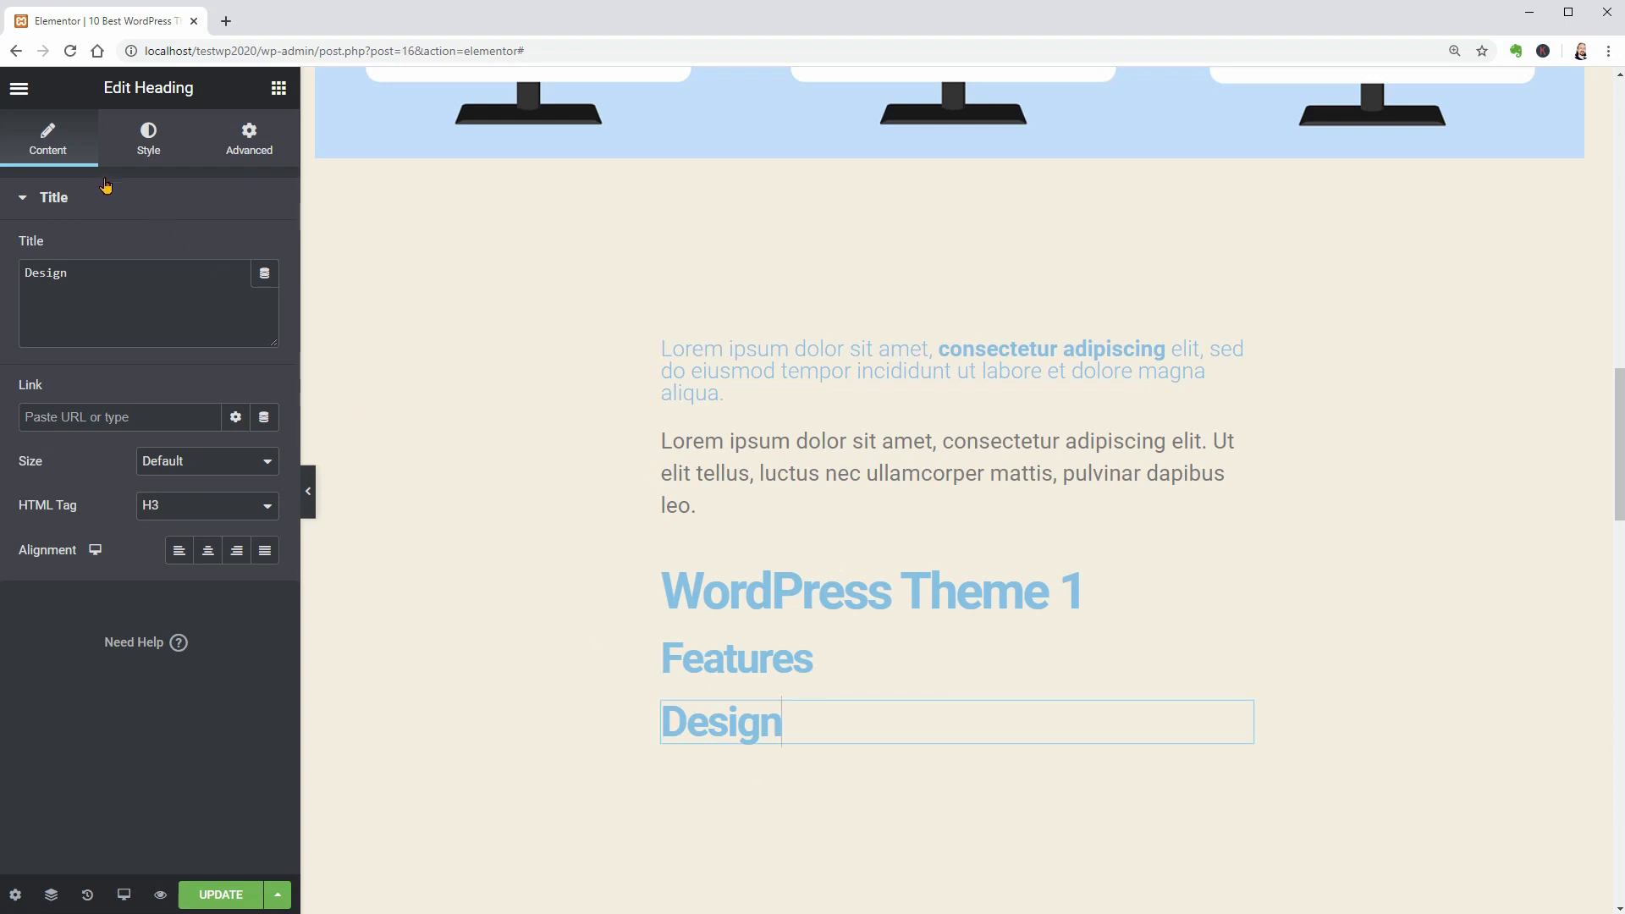
left_click(19, 90)
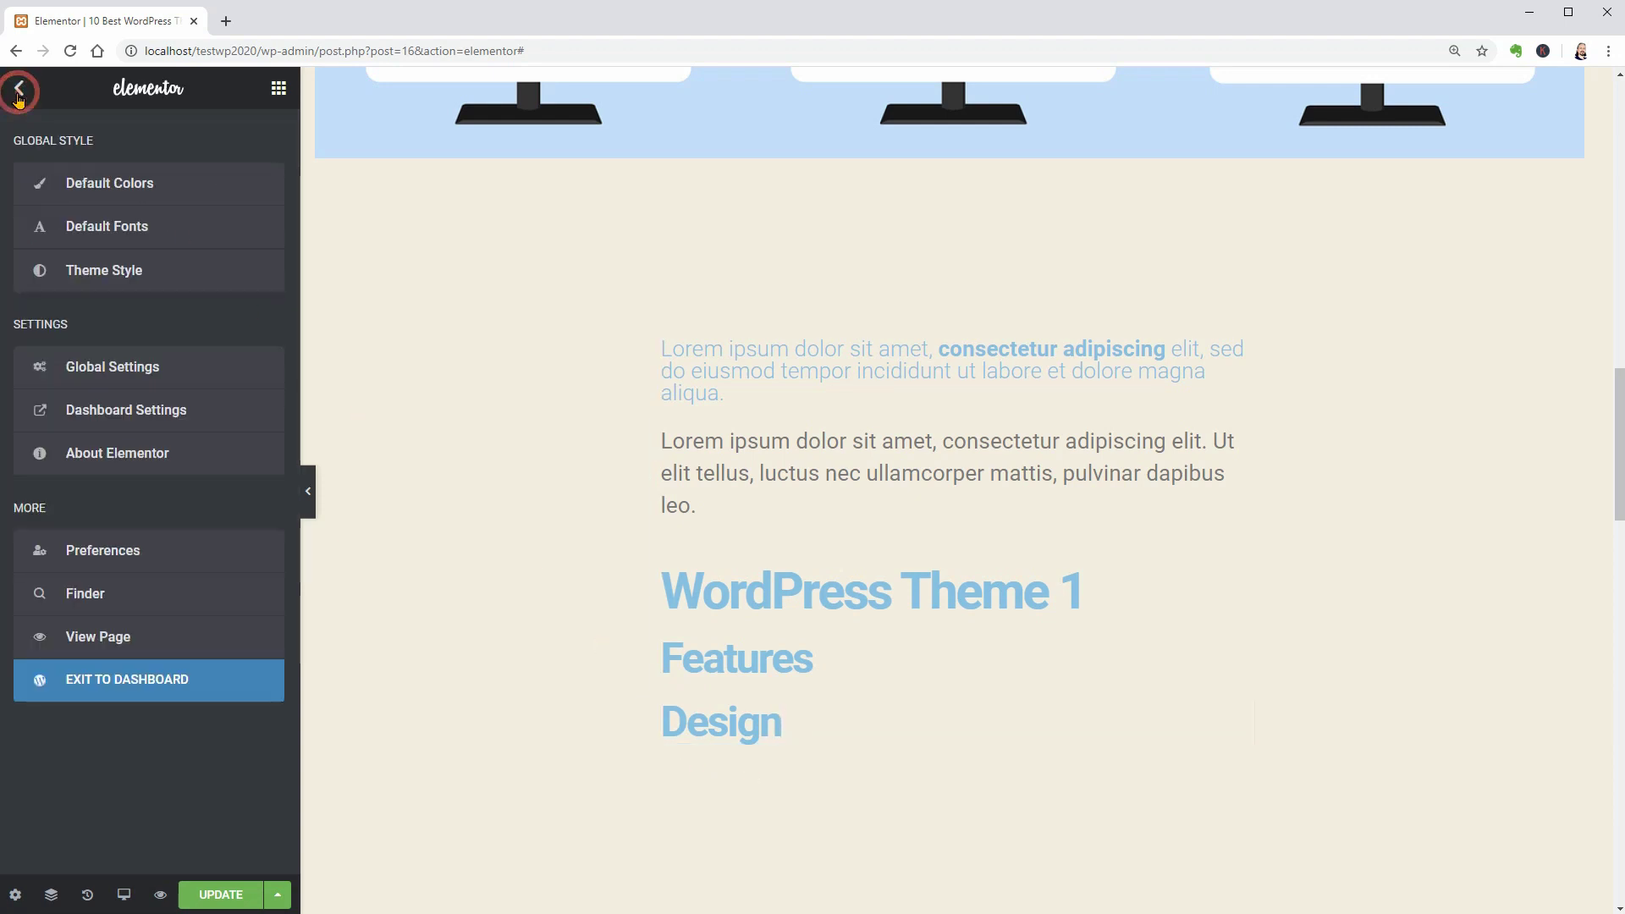
Set the default Primary colour to the #54595F dark grey preset.
left_click(124, 184)
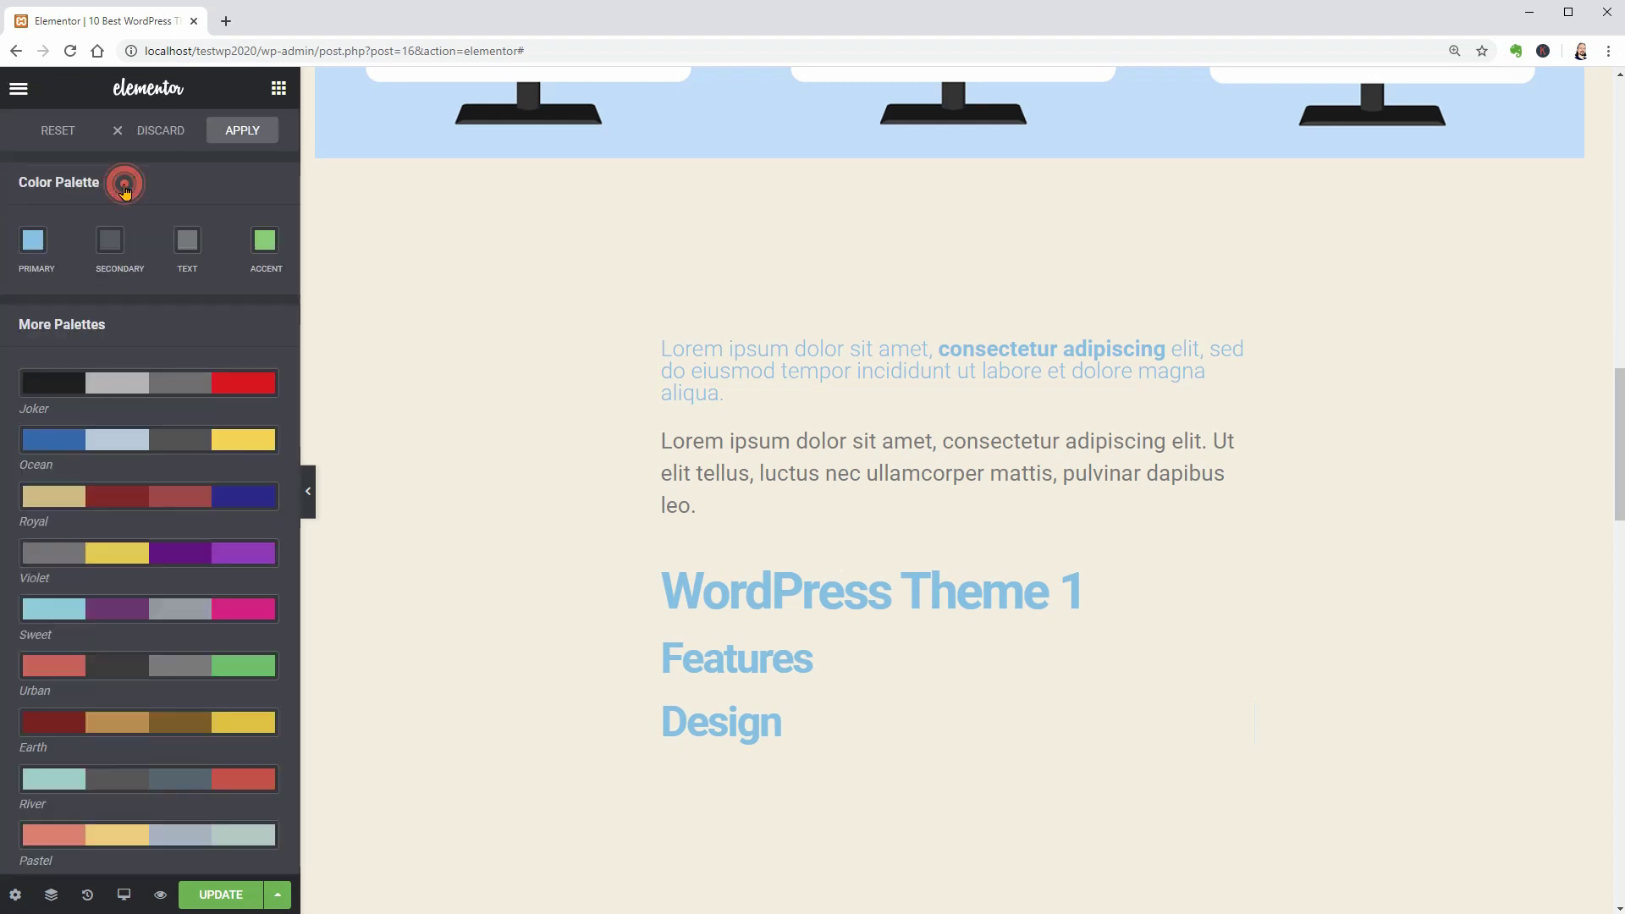
left_click(34, 241)
left_click(90, 290)
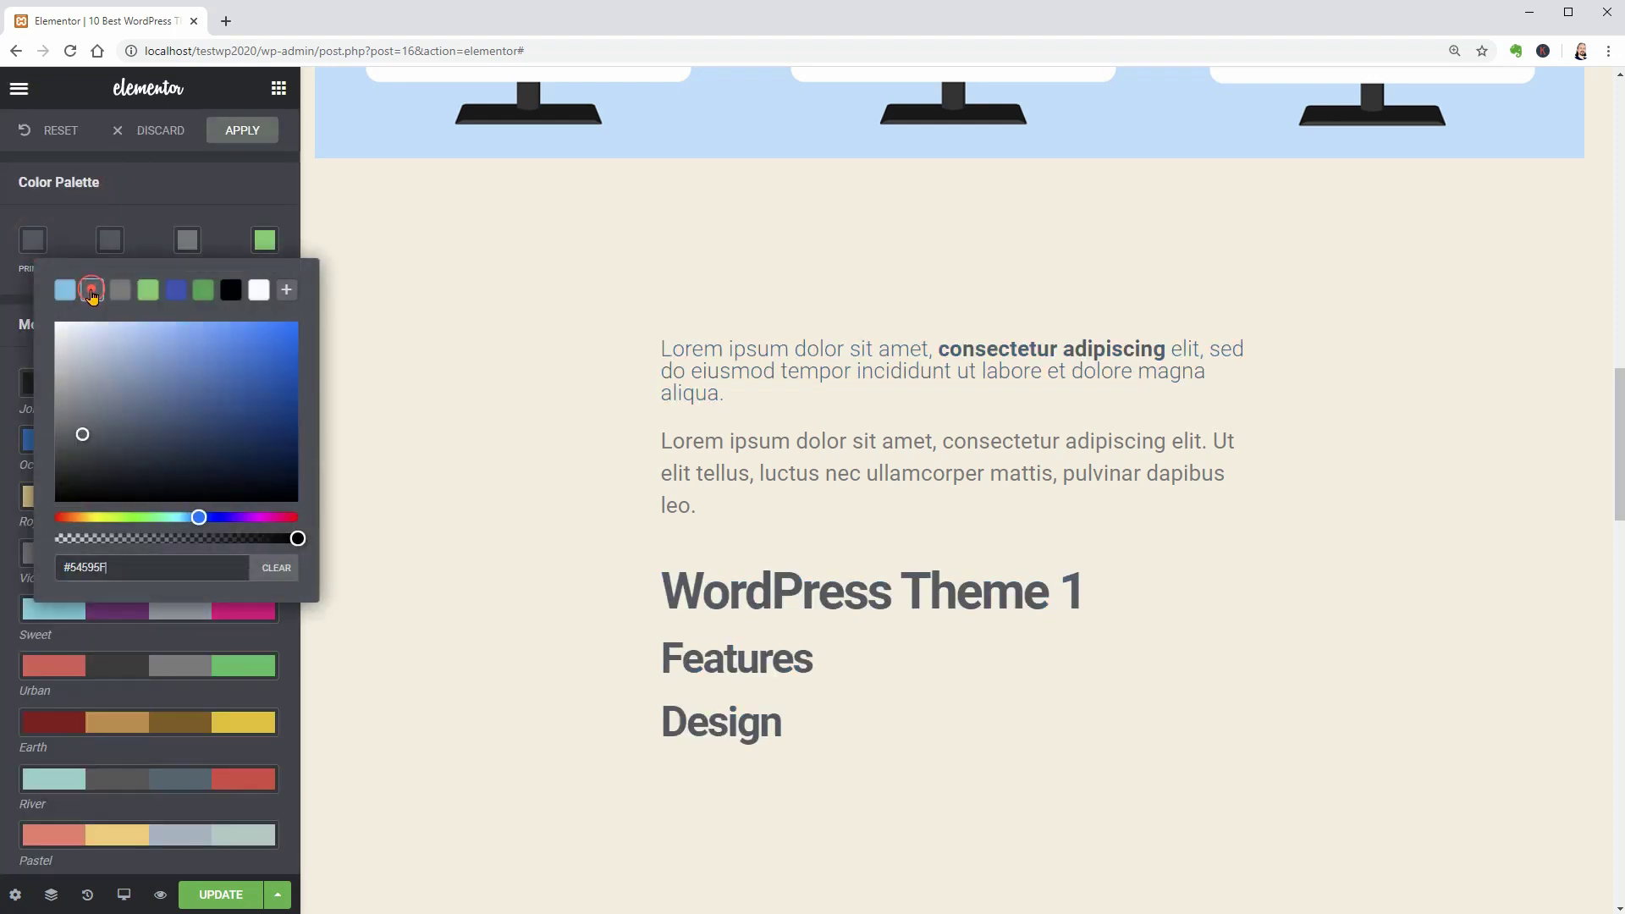
left_click(355, 424)
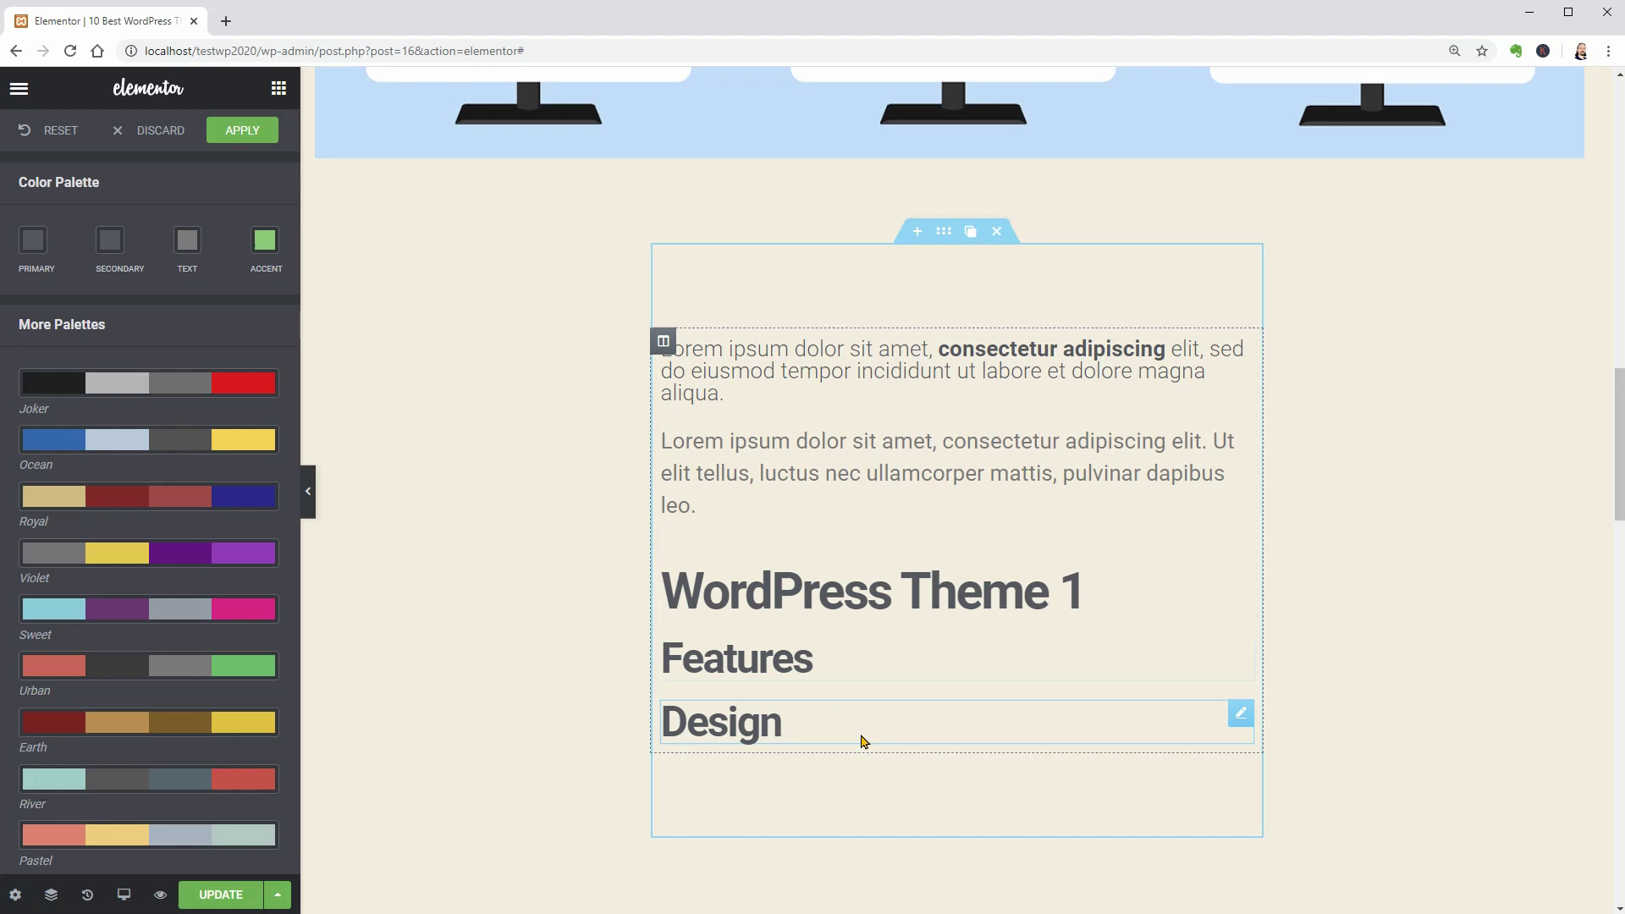
Make three copies of the WordPress Theme 1 heading and renumber them 2, 3 and 4.
scroll(863, 741, "down", 3)
mouse_move(1237, 354)
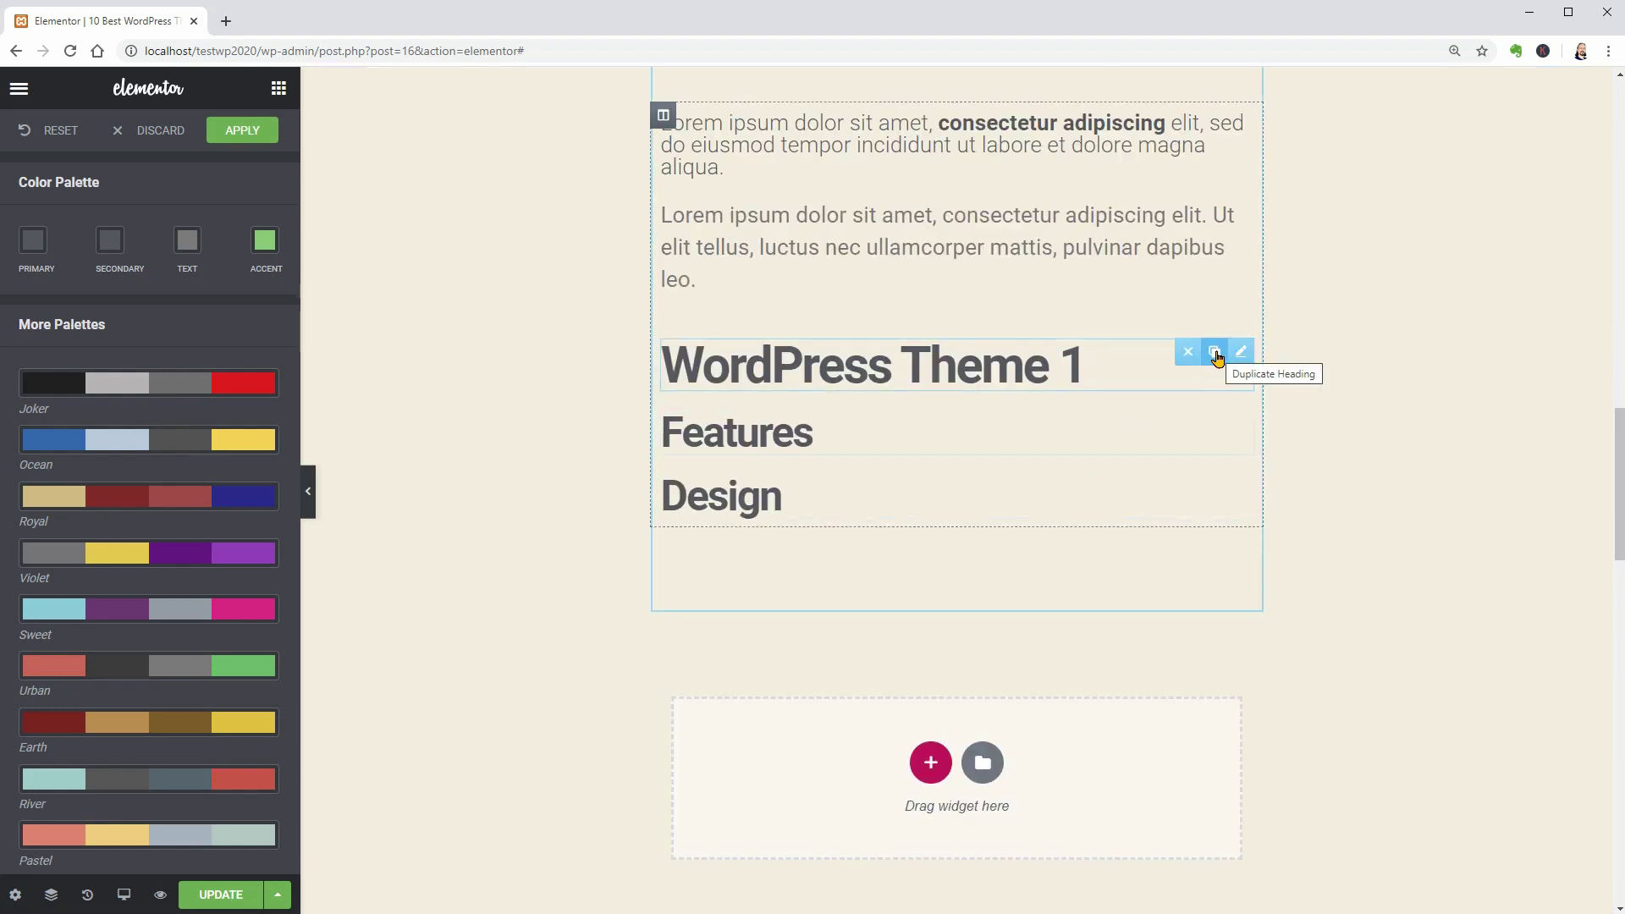
left_click(1215, 354)
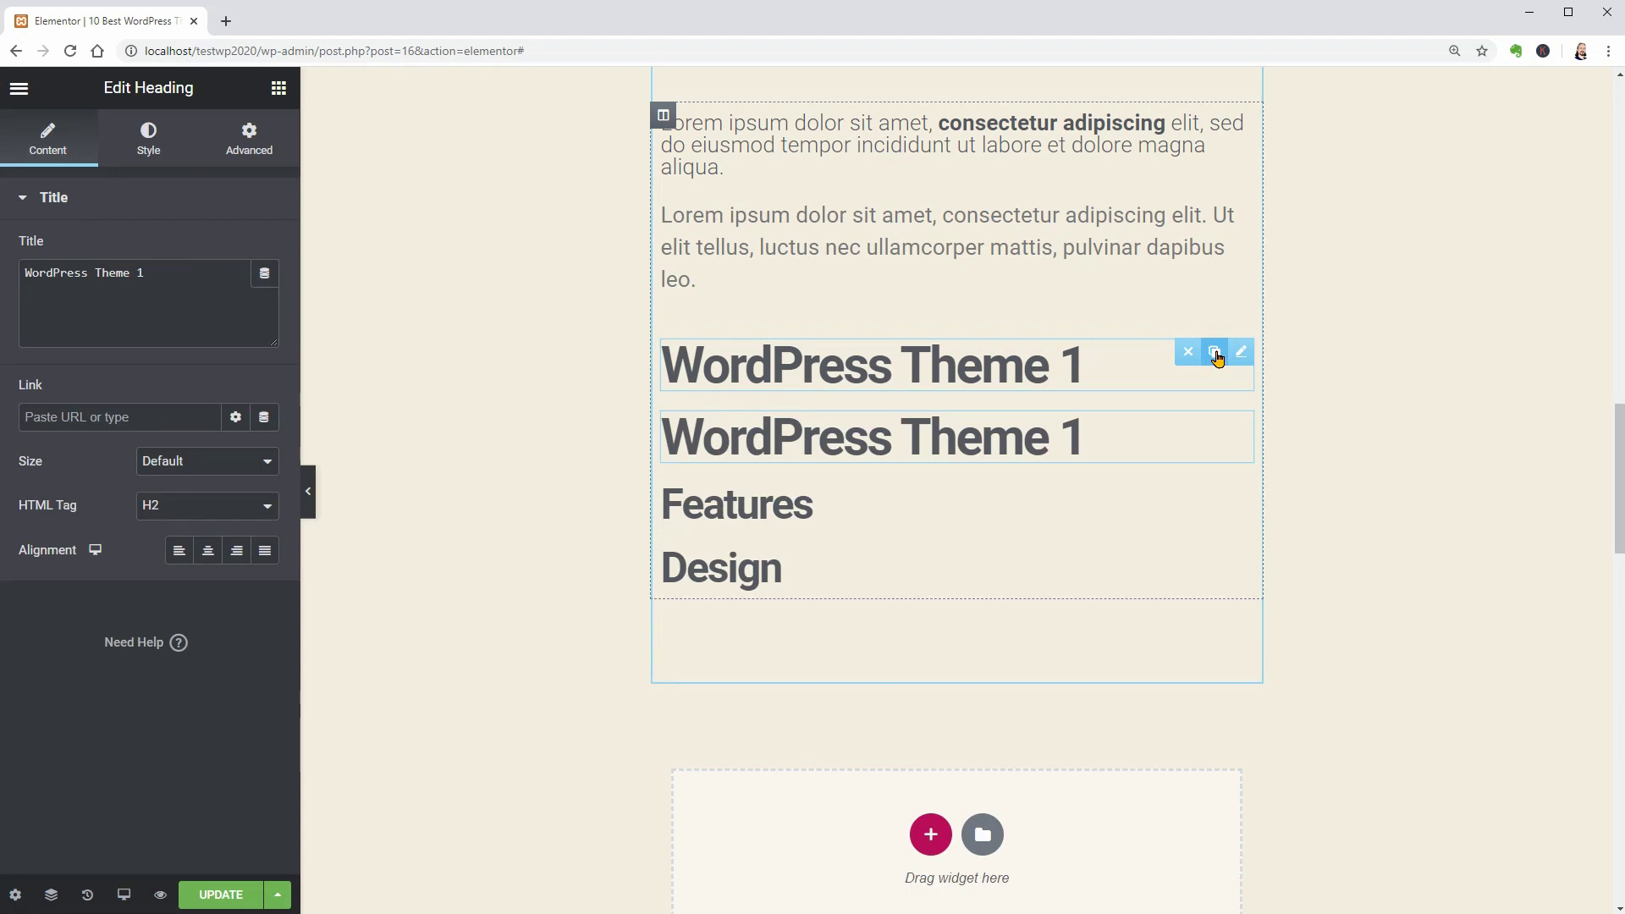
left_click(1215, 353)
left_click(1215, 353)
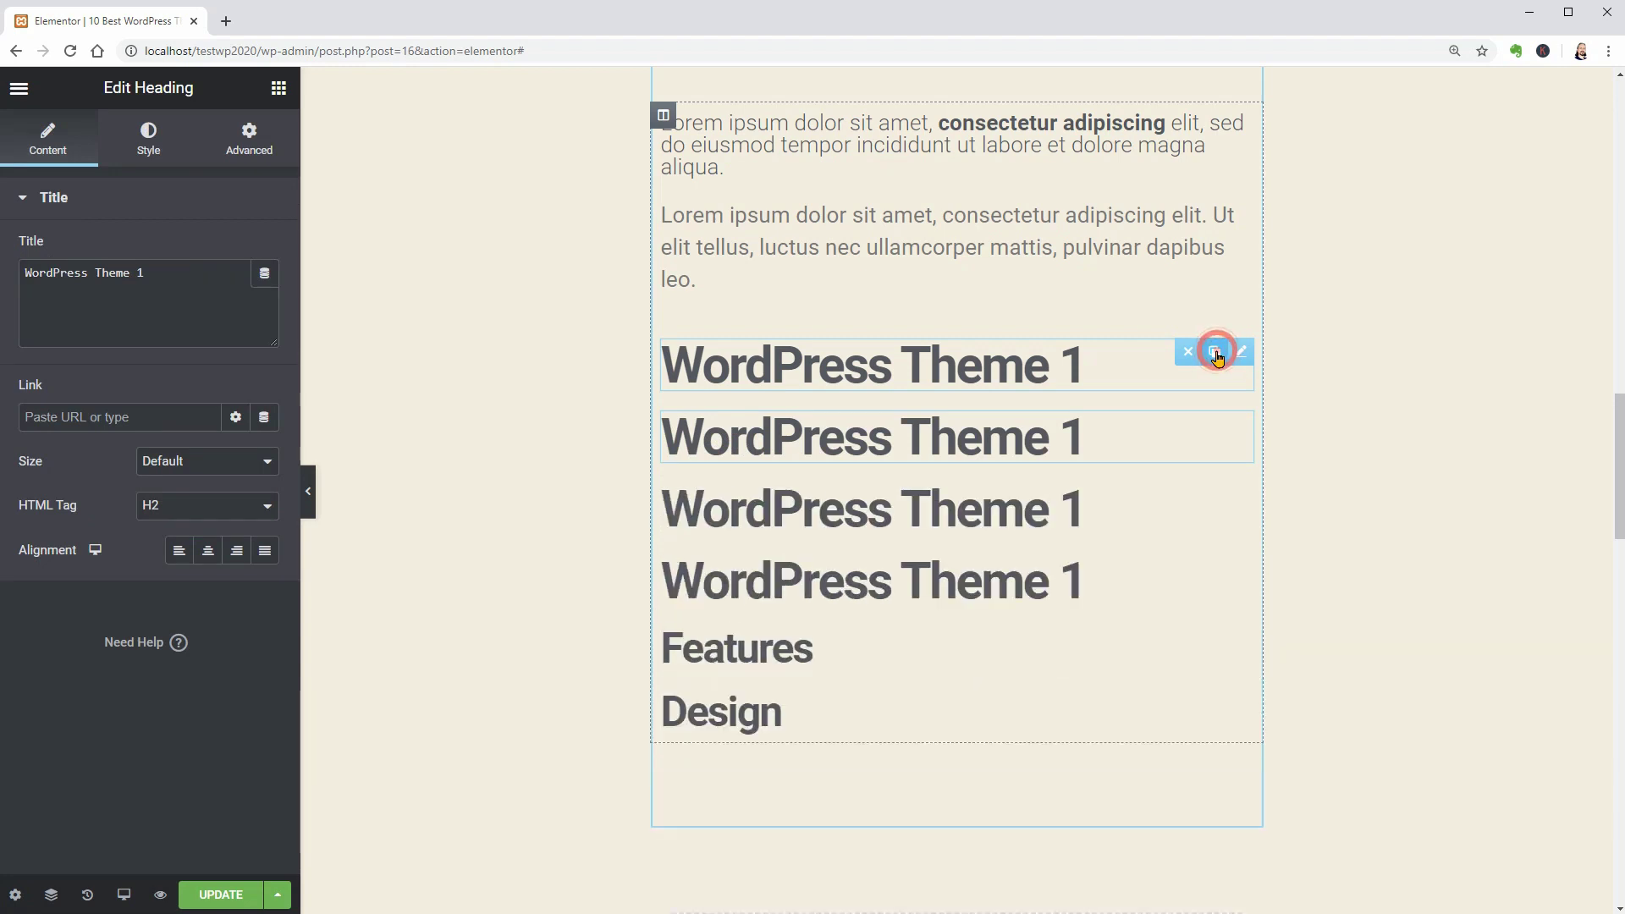
left_click(1107, 435)
type("2")
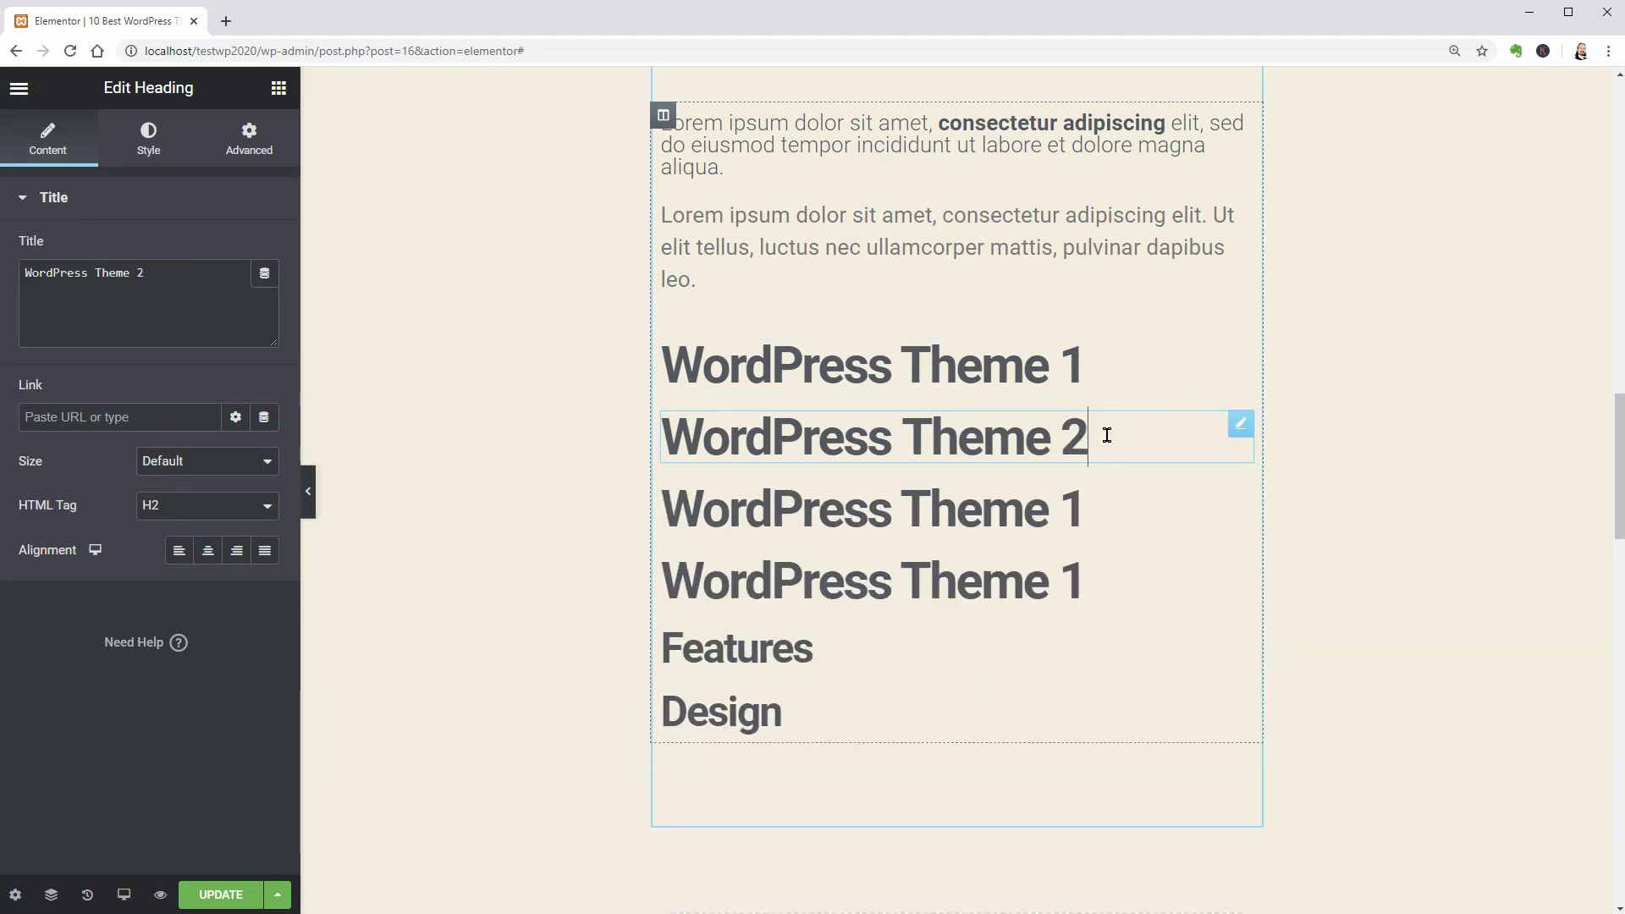
left_click(1096, 506)
type("3")
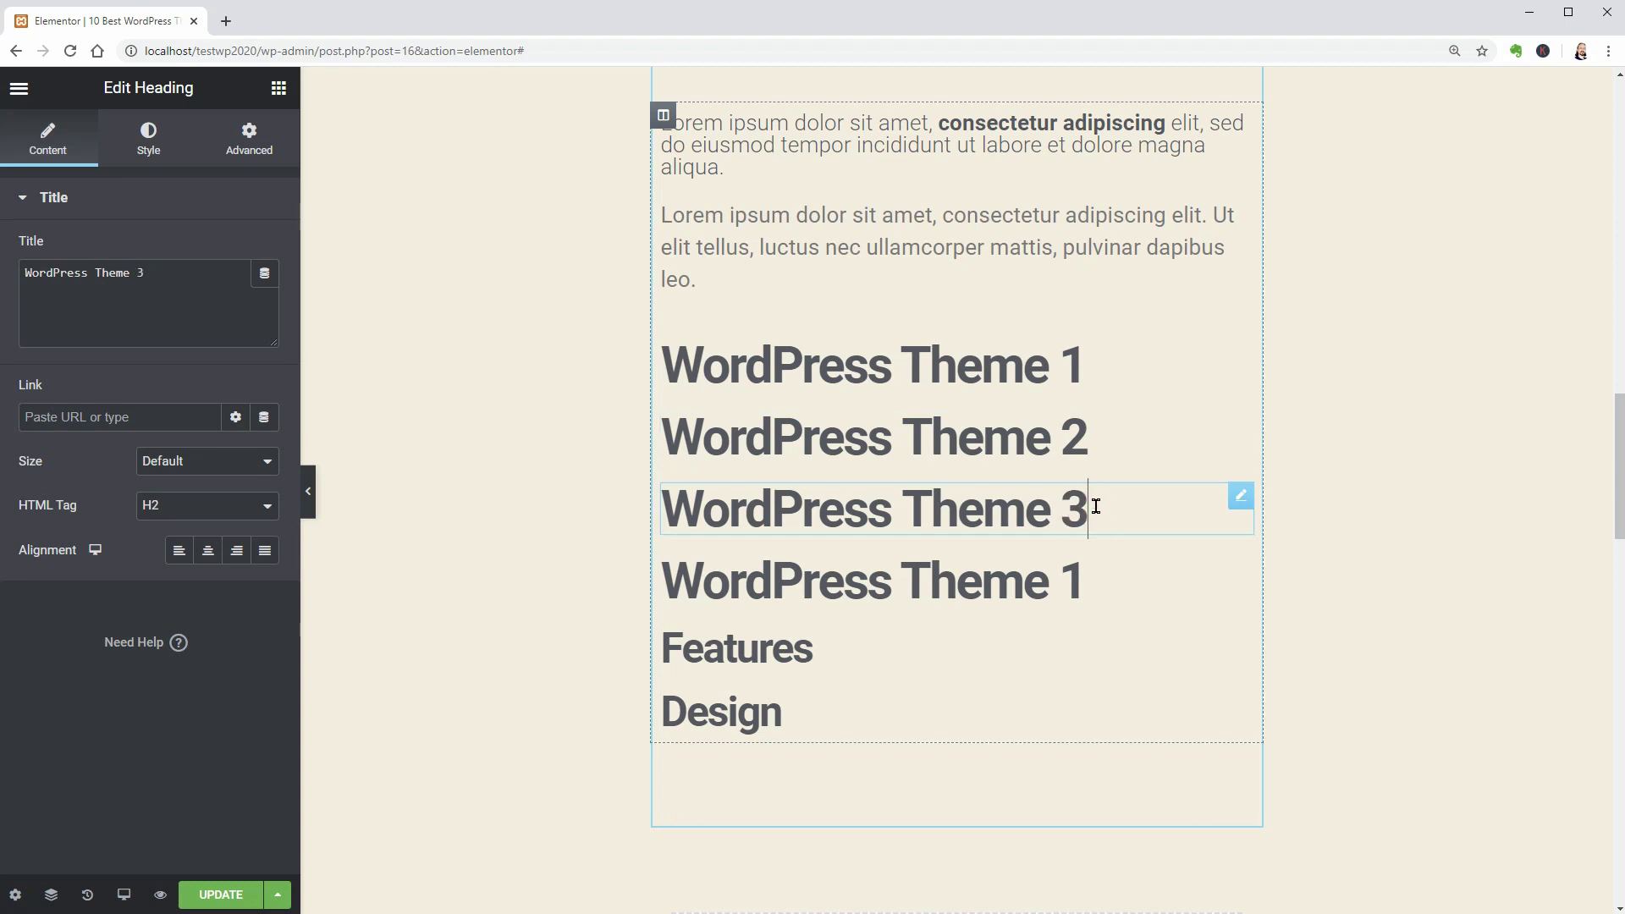
left_click(1111, 590)
key("BackSpace")
type("4")
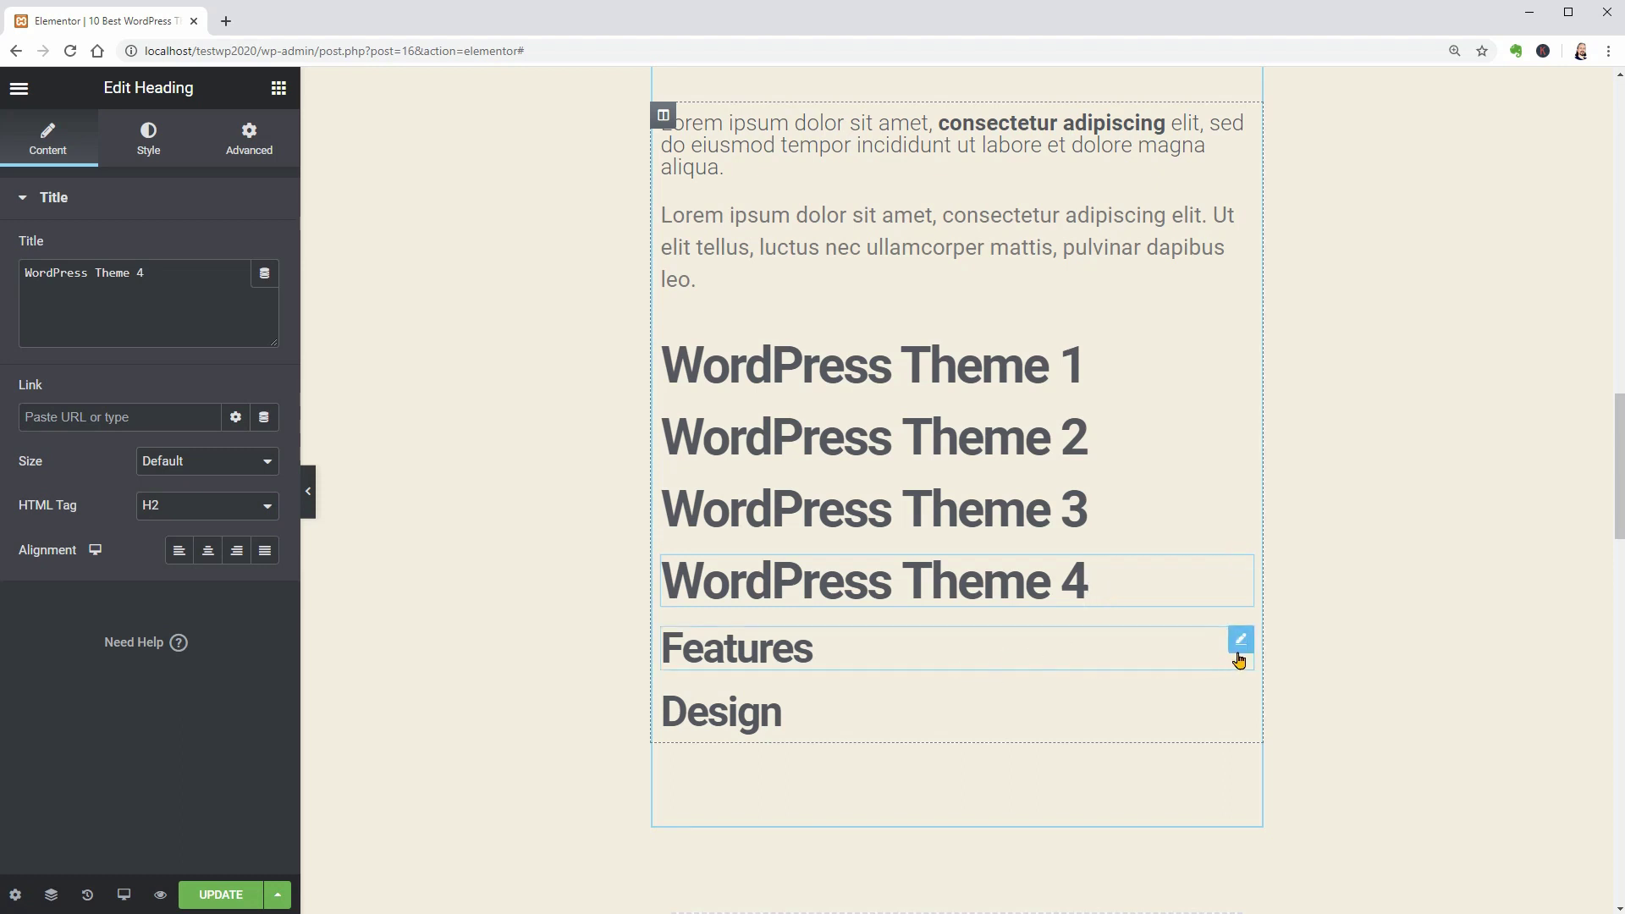
Duplicate the Features and Design headings.
left_click(1212, 643)
left_click(1213, 766)
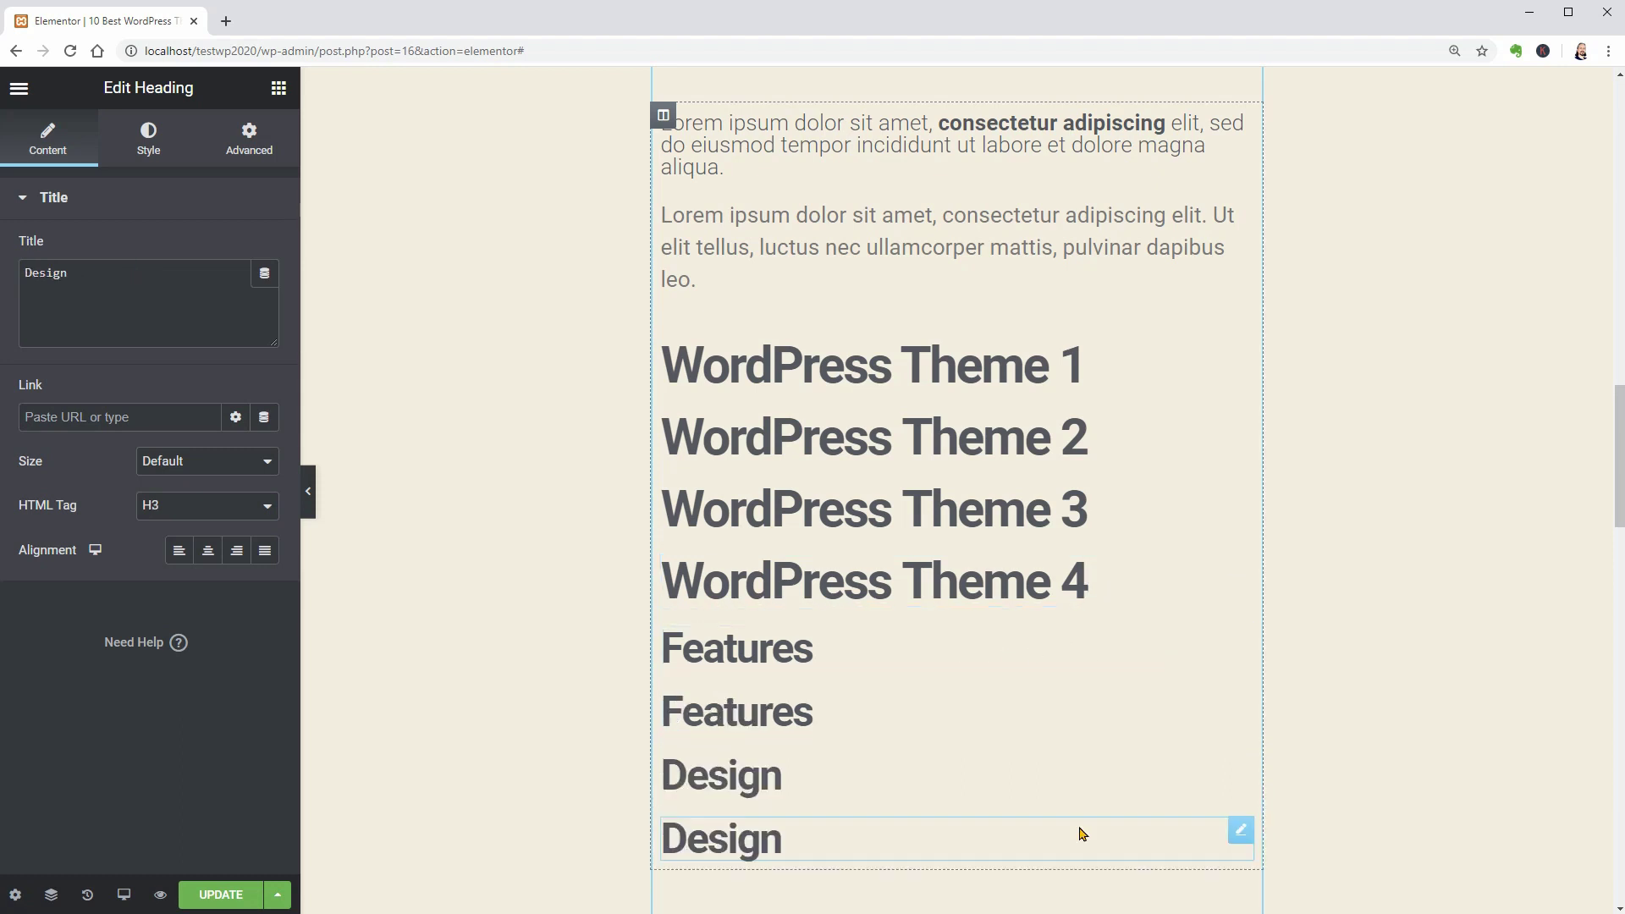
left_click(924, 367)
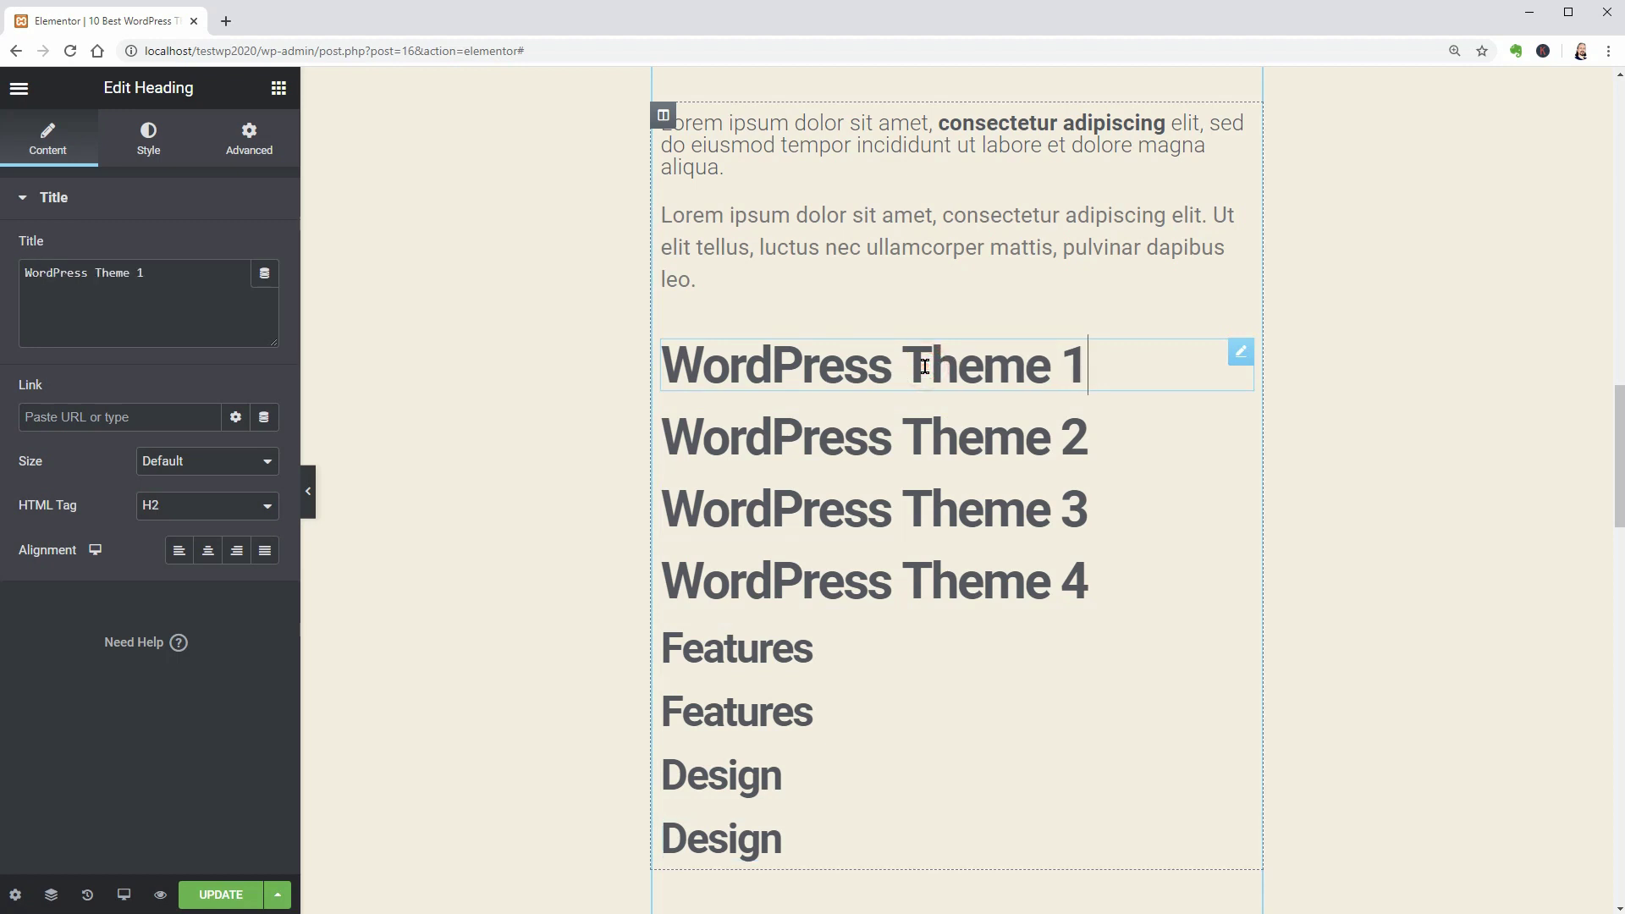
Give the WordPress Theme 1 heading a custom typography size of 26 px on mobile.
left_click(151, 149)
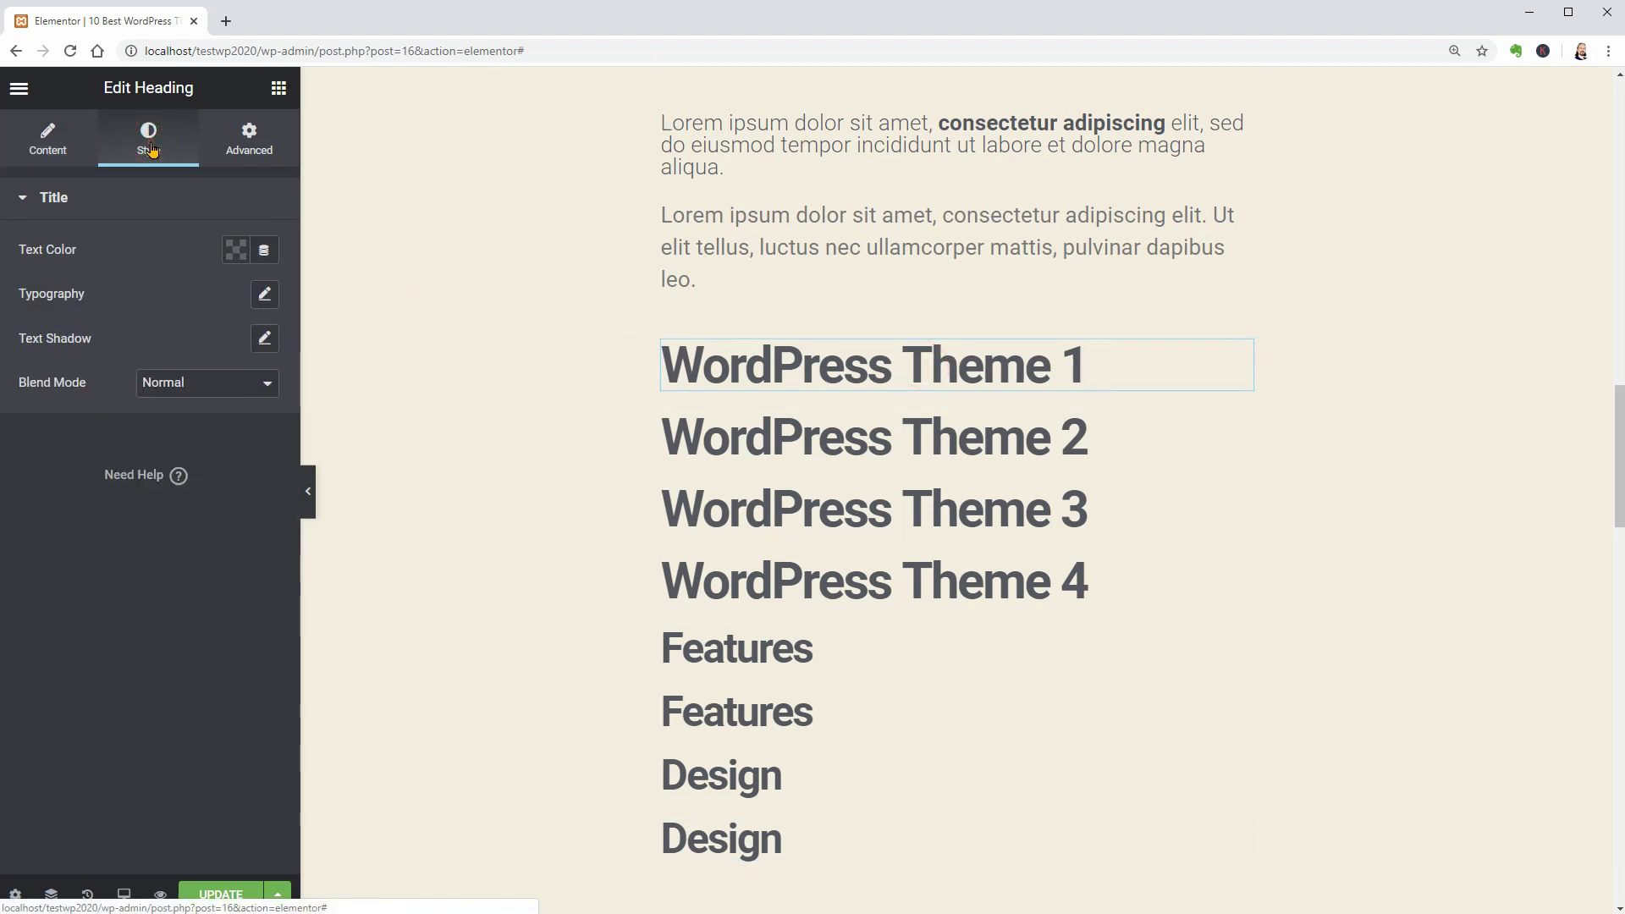
left_click(265, 294)
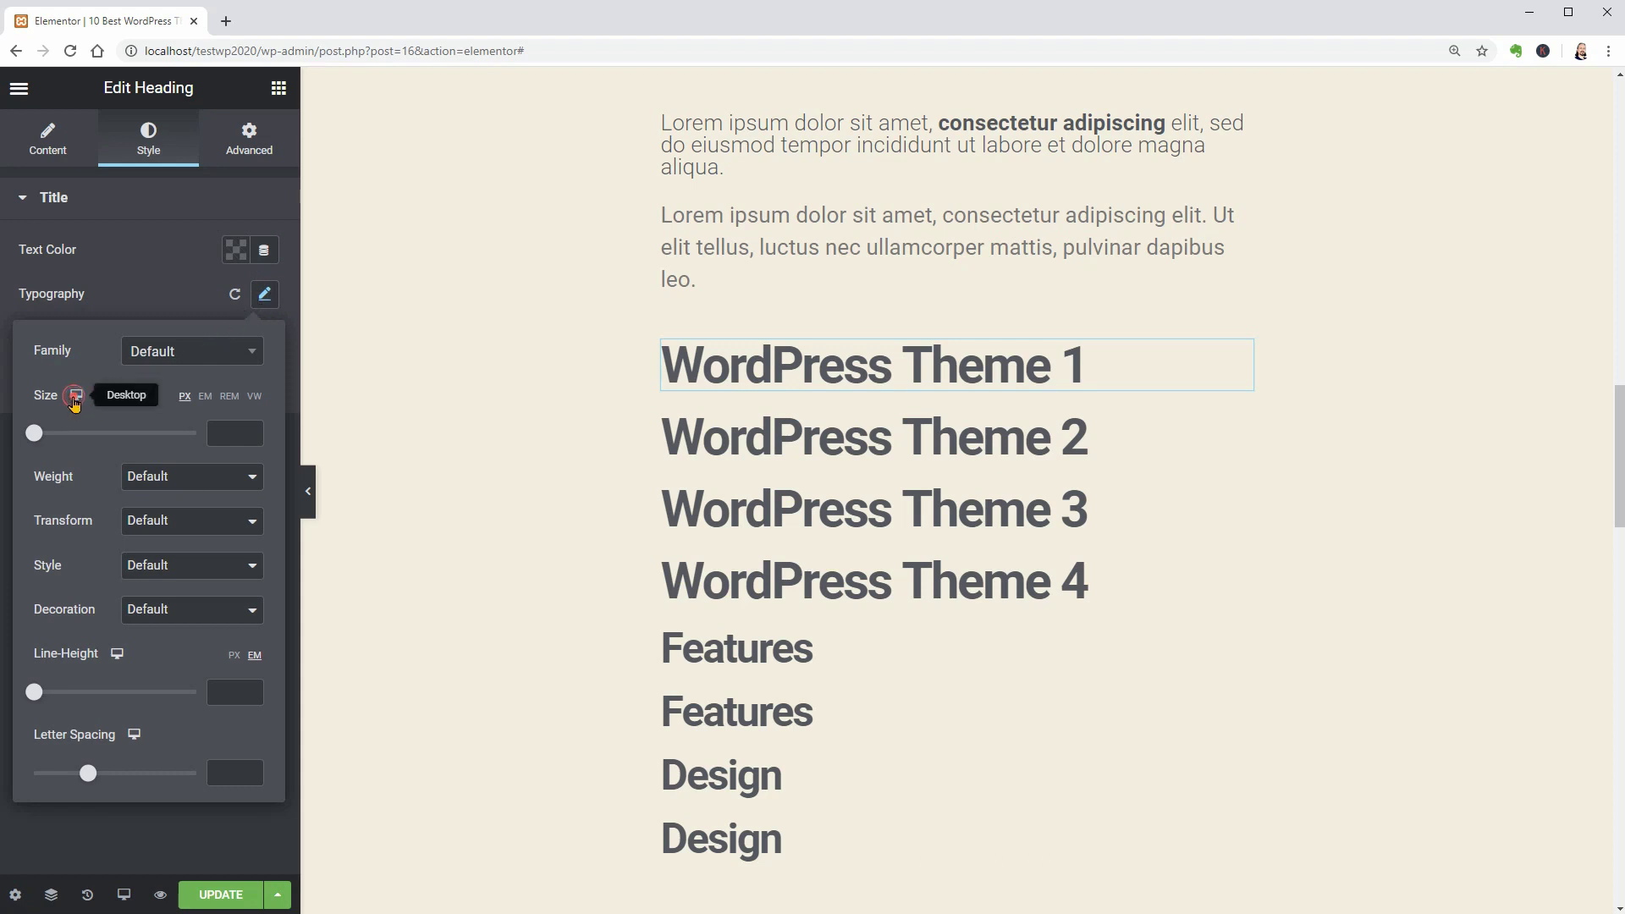
mouse_move(75, 402)
left_click(76, 446)
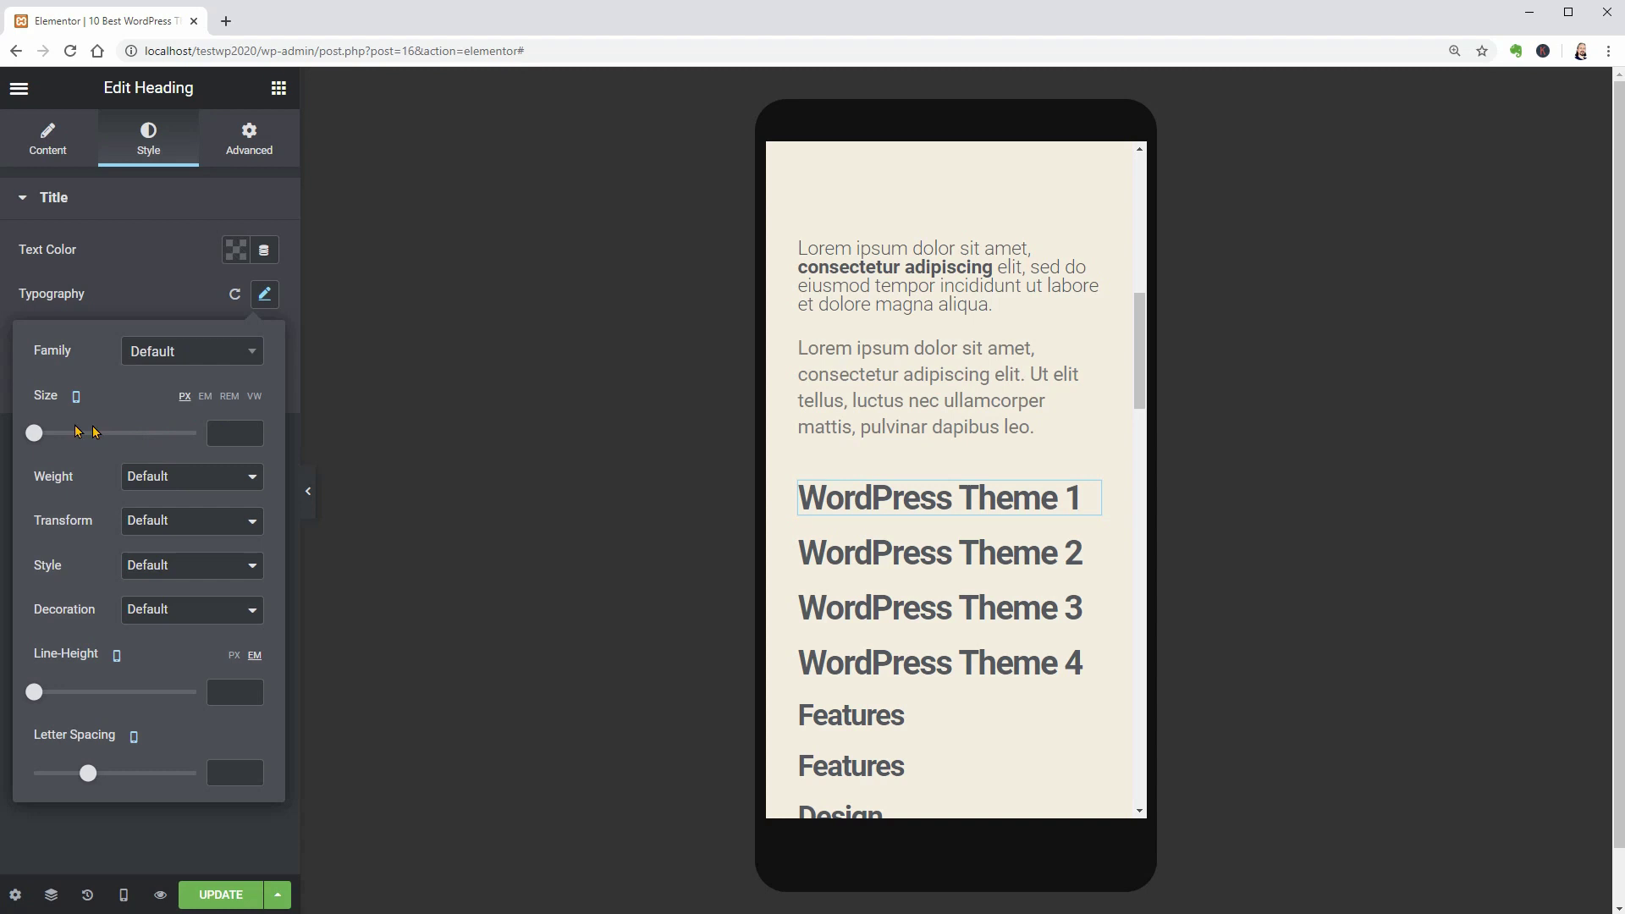
mouse_move(34, 434)
left_mouse_down()
mouse_move(73, 433)
mouse_move(54, 433)
left_mouse_up()
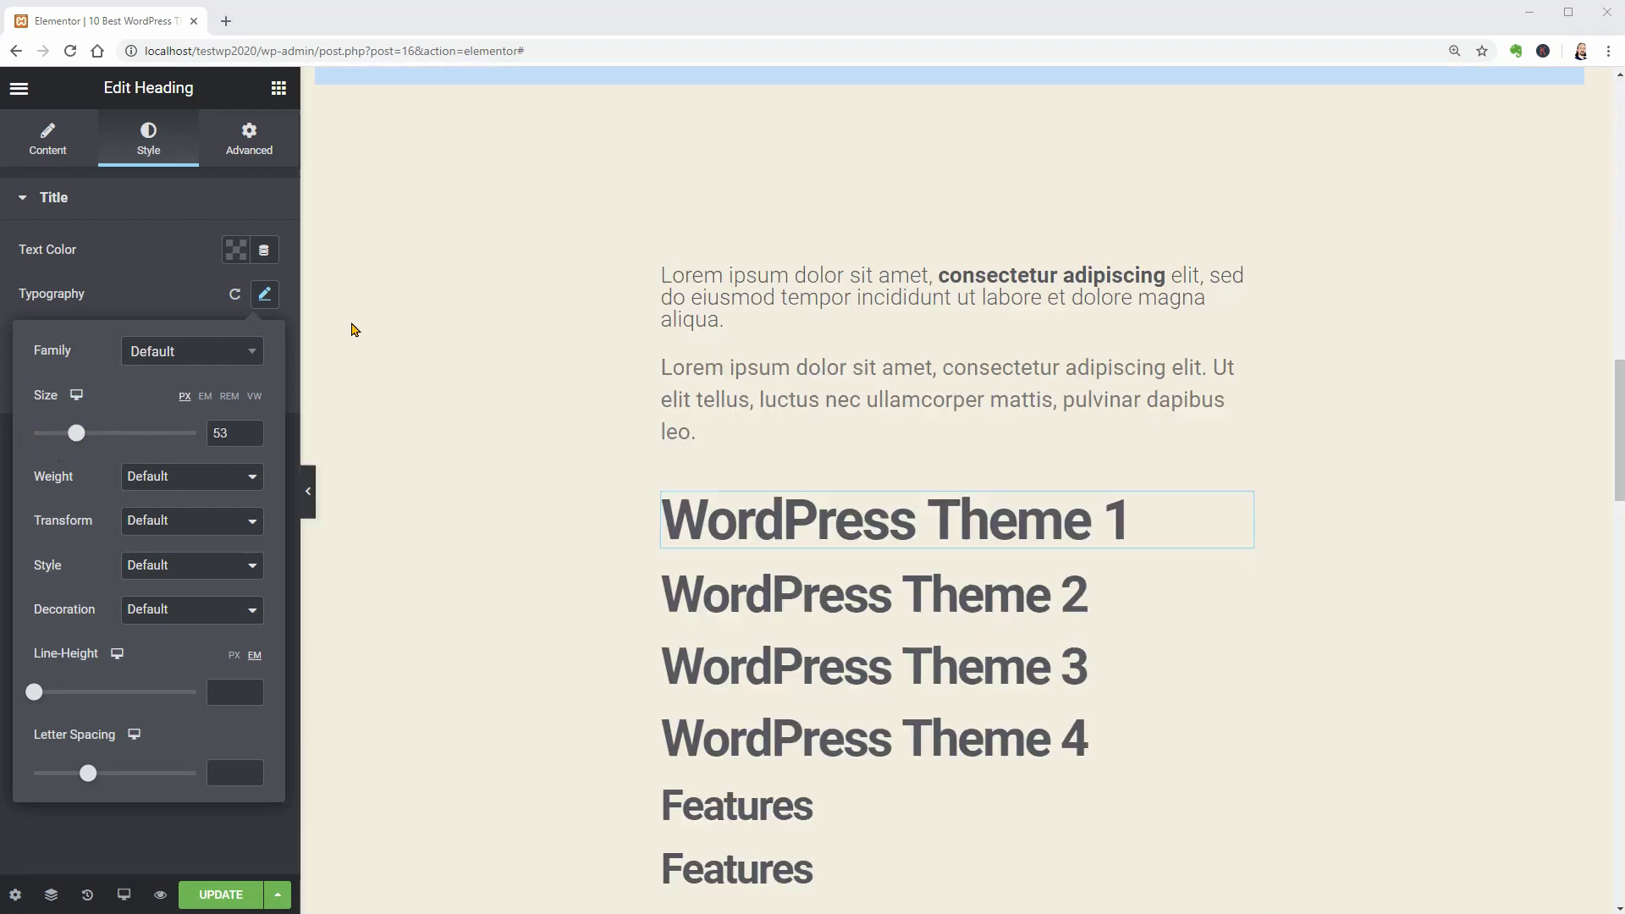
left_click(264, 293)
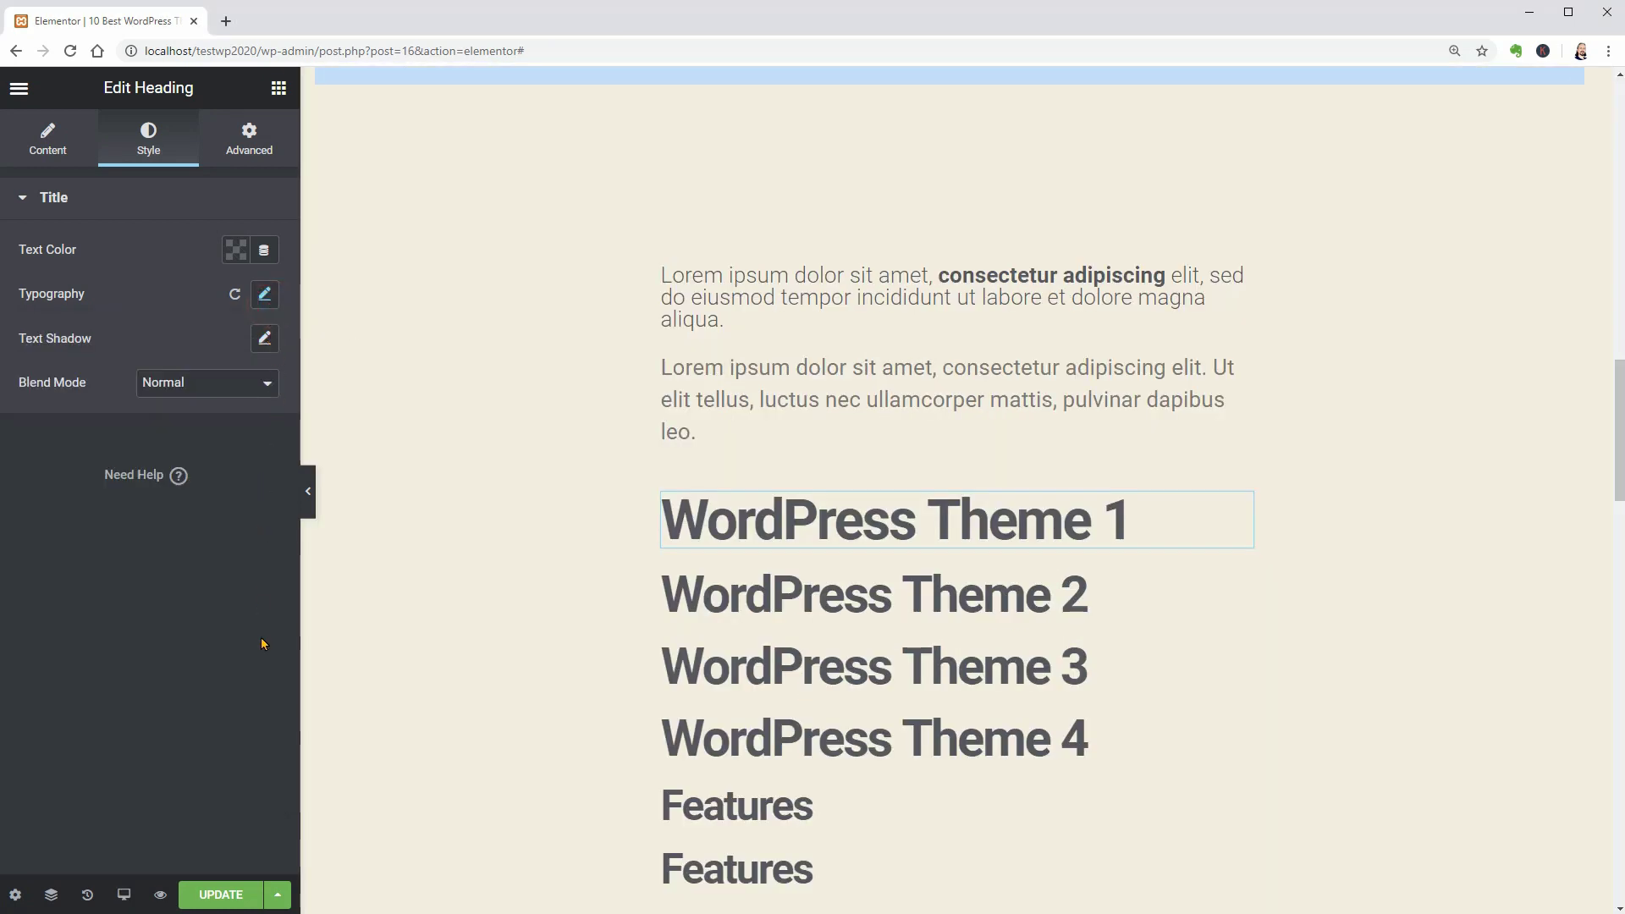
Save the page as a template named 'WordPress Themes' and close the Library window.
left_click(279, 890)
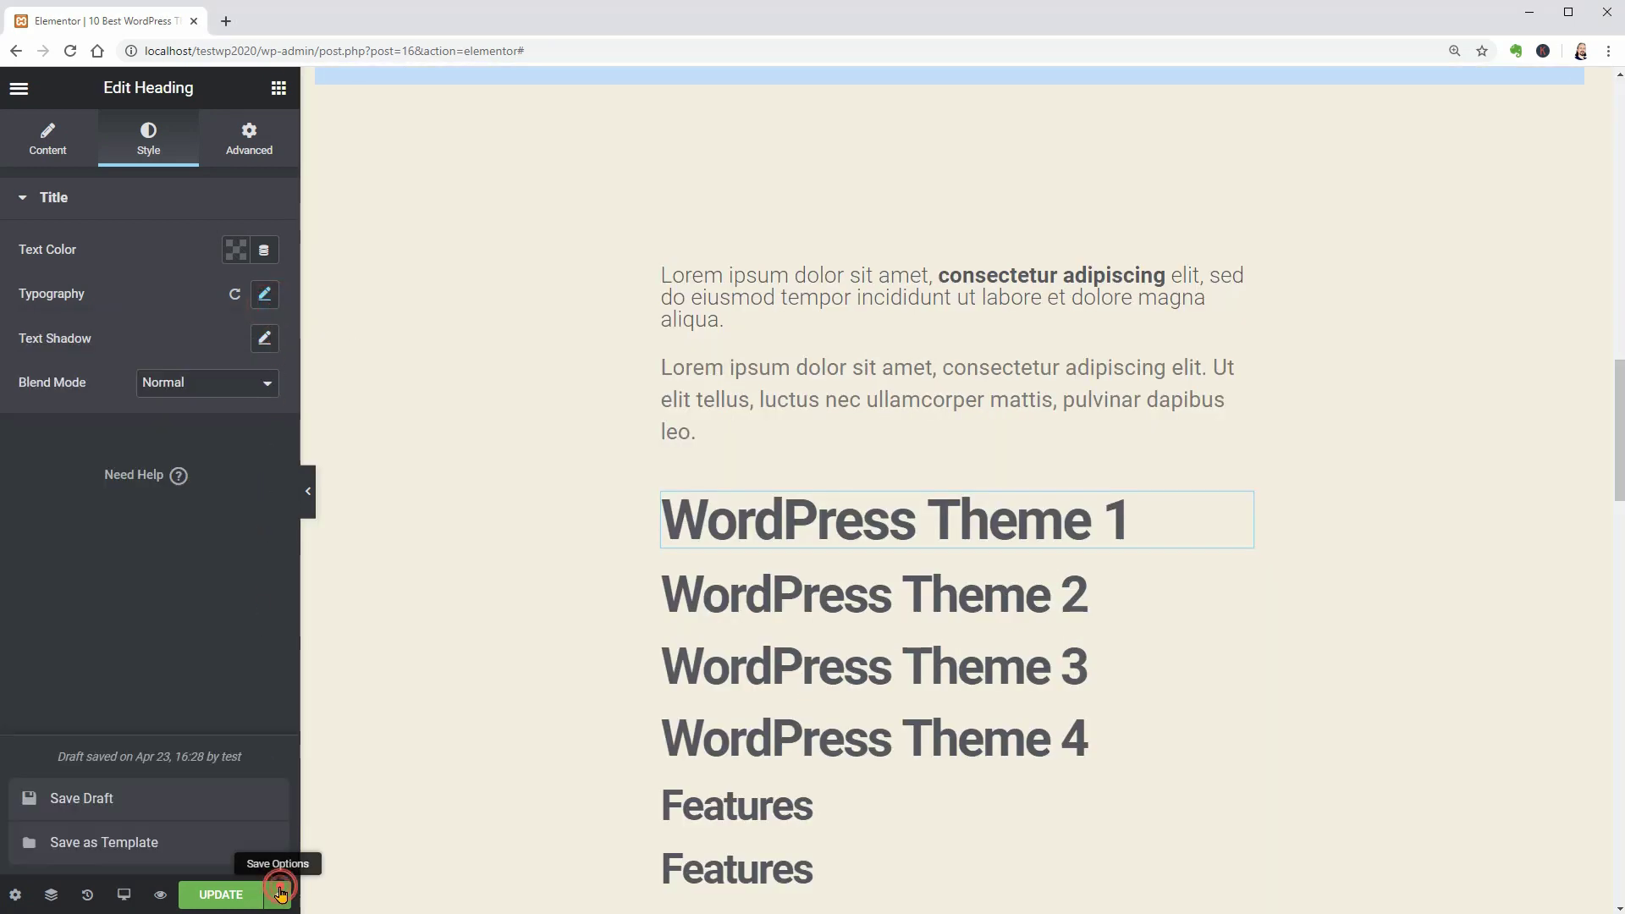
left_click(127, 844)
left_click(674, 506)
type("WordPress Themes")
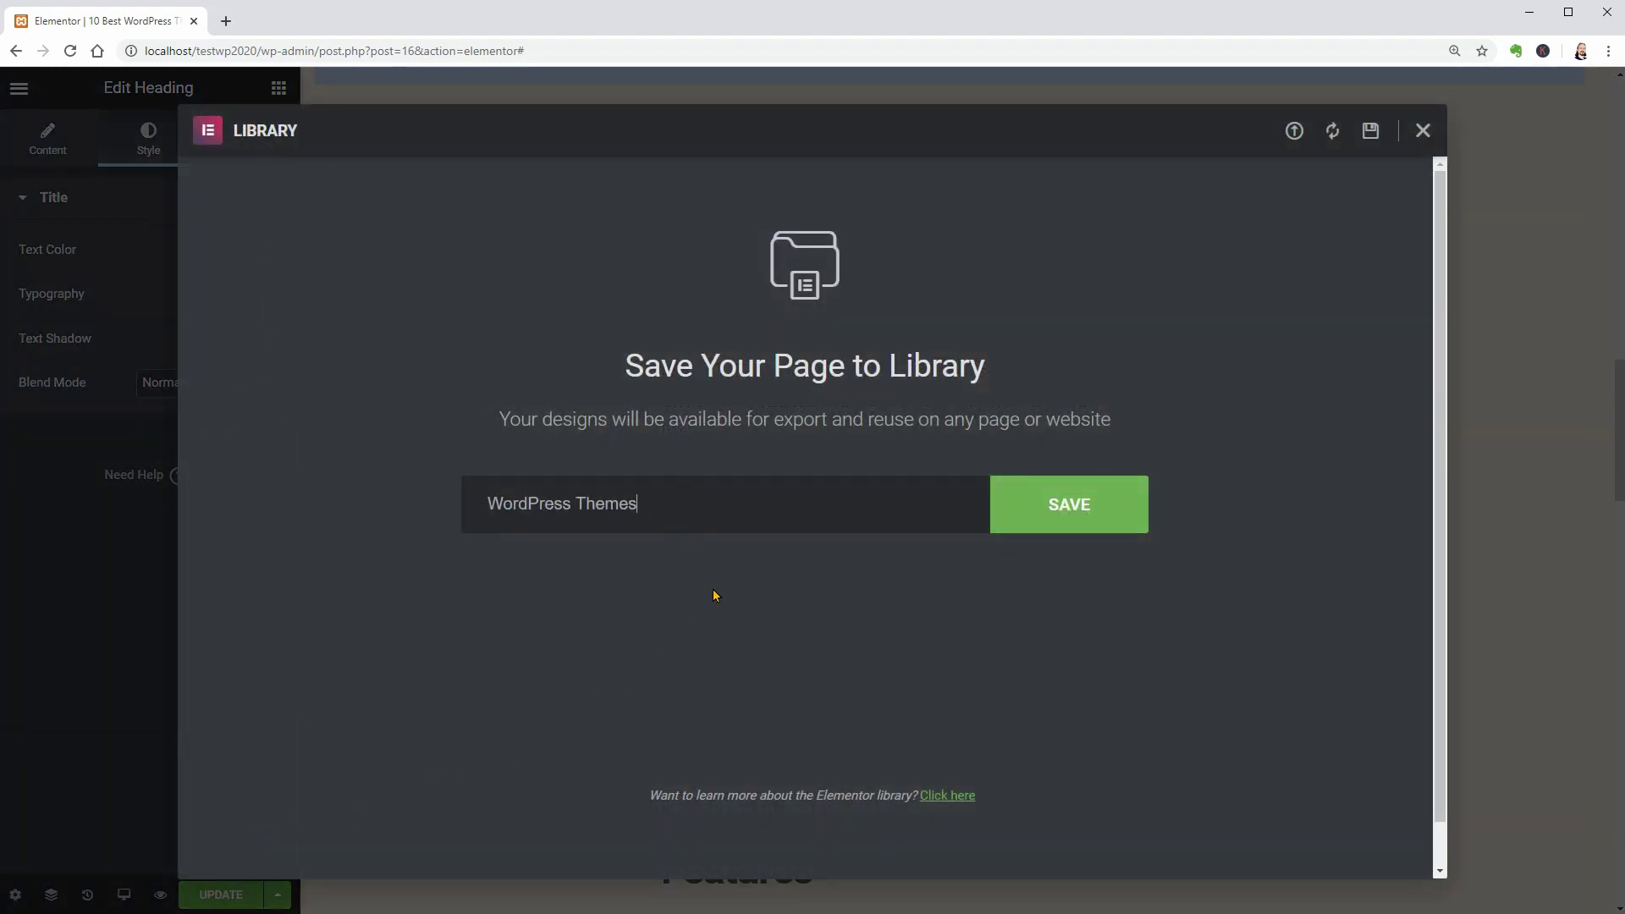
left_click(1072, 525)
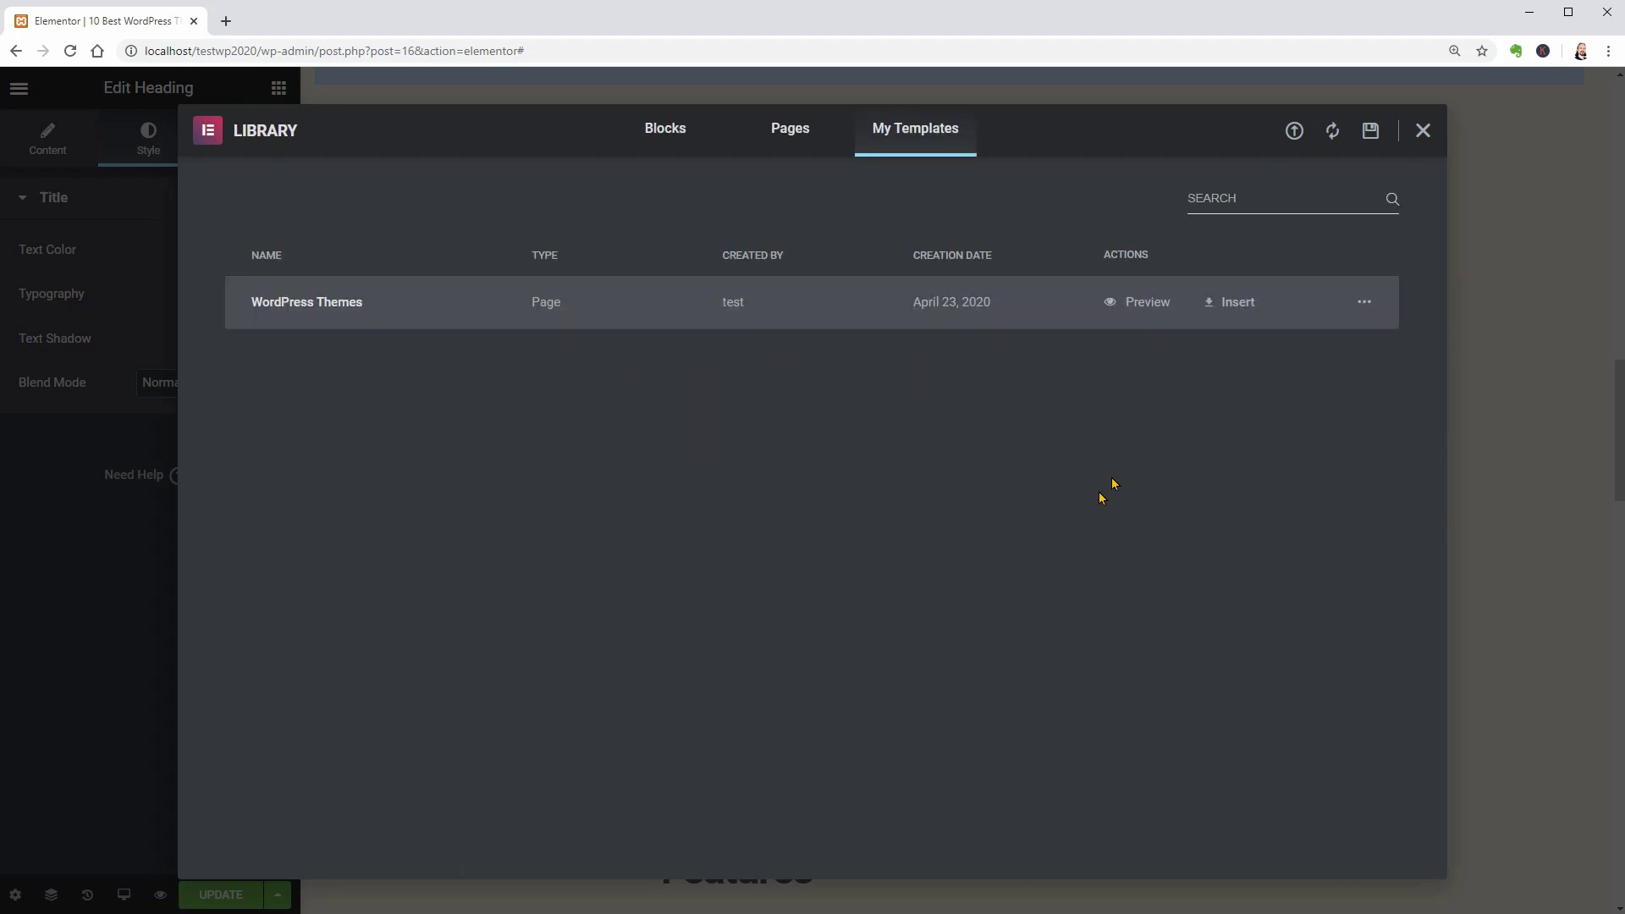
left_click(1425, 132)
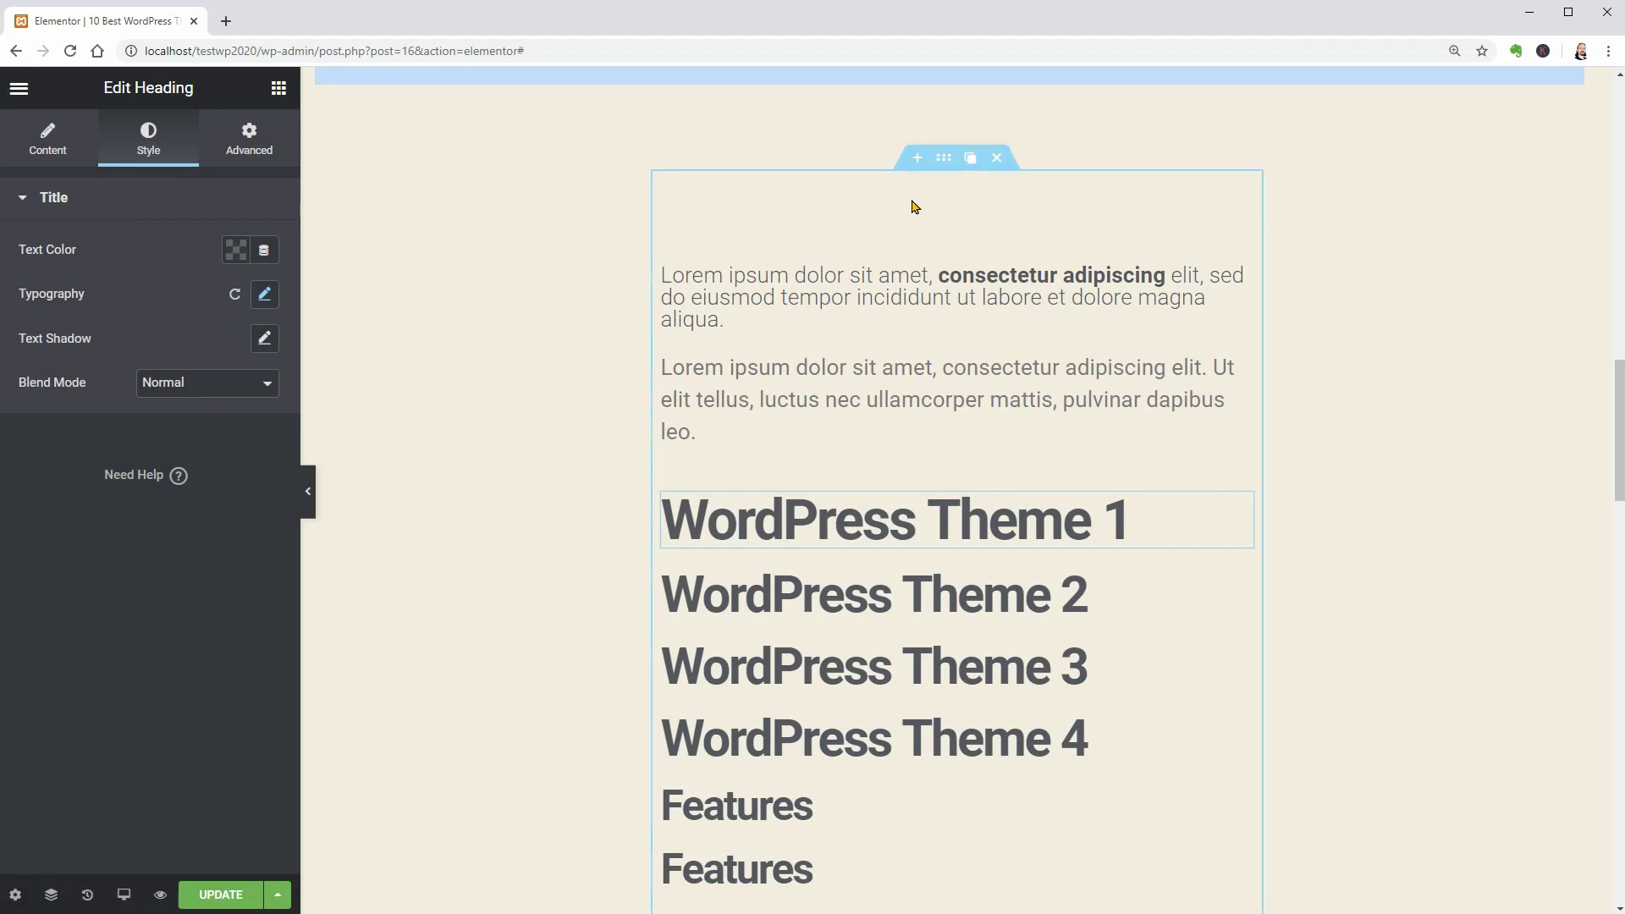
Set the section's Advanced padding to 0.
left_click(941, 159)
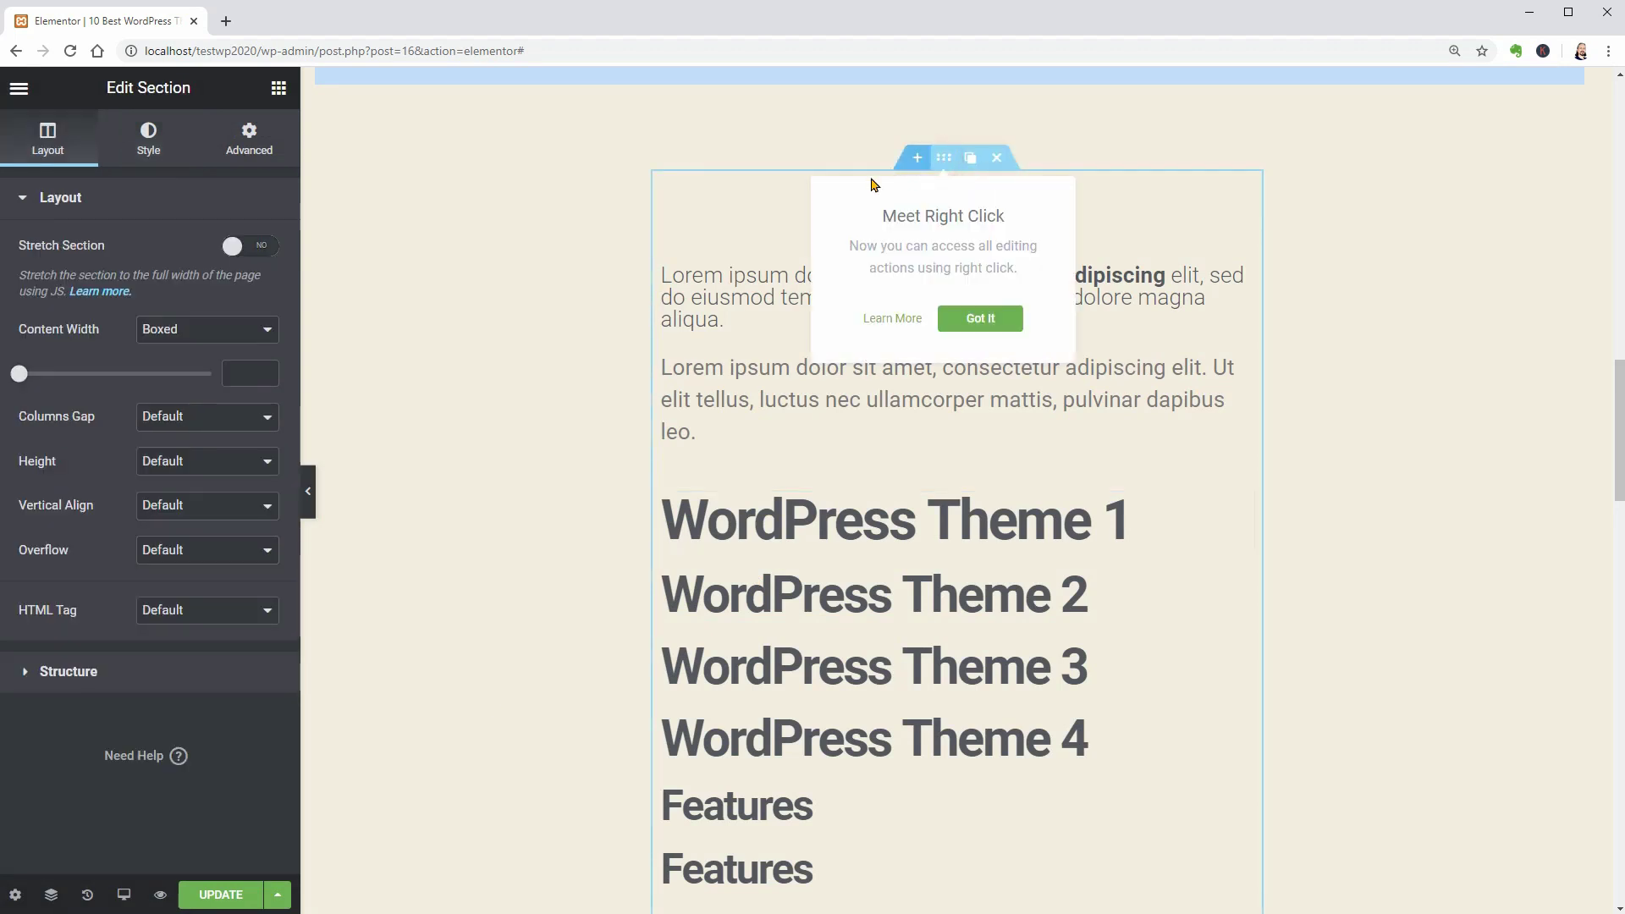
left_click(249, 140)
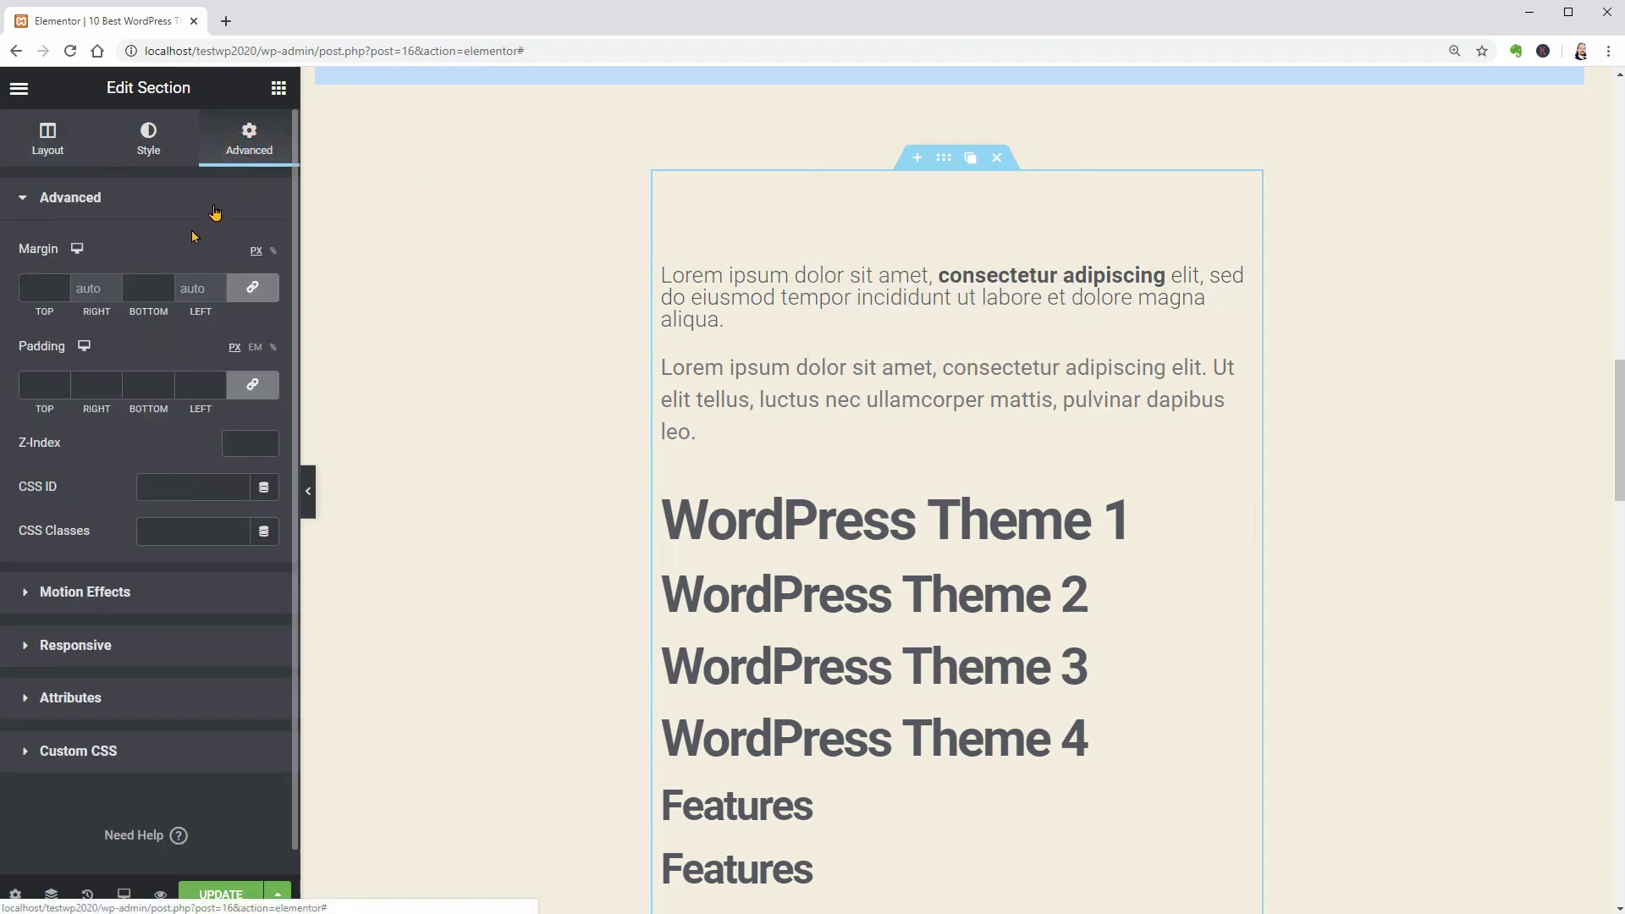
left_click(40, 388)
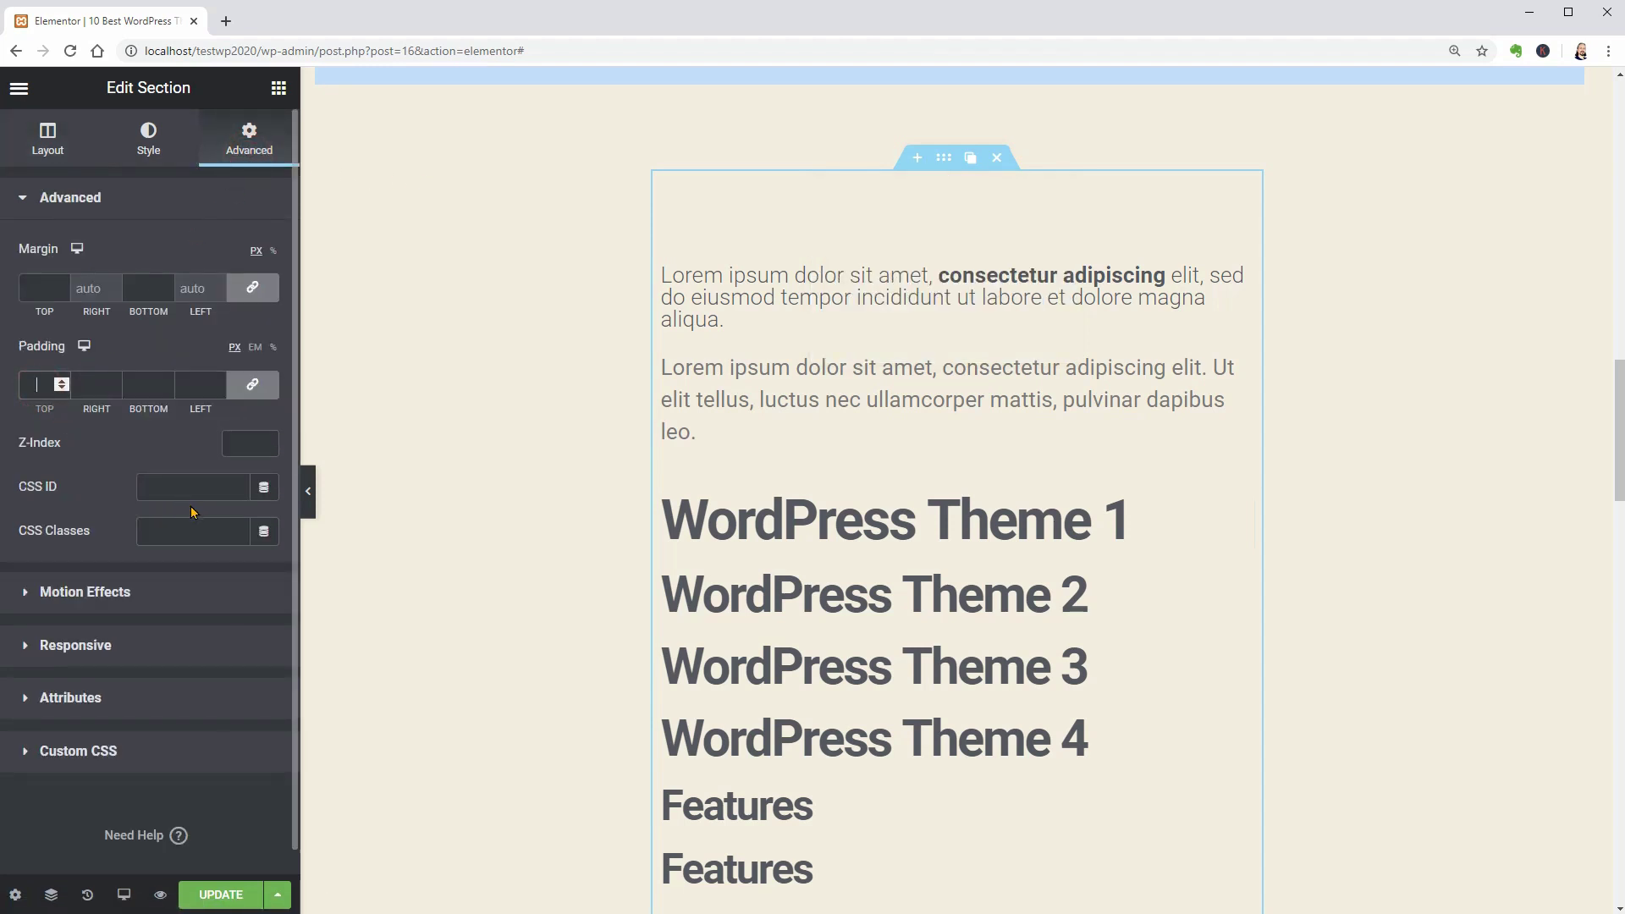
type("0")
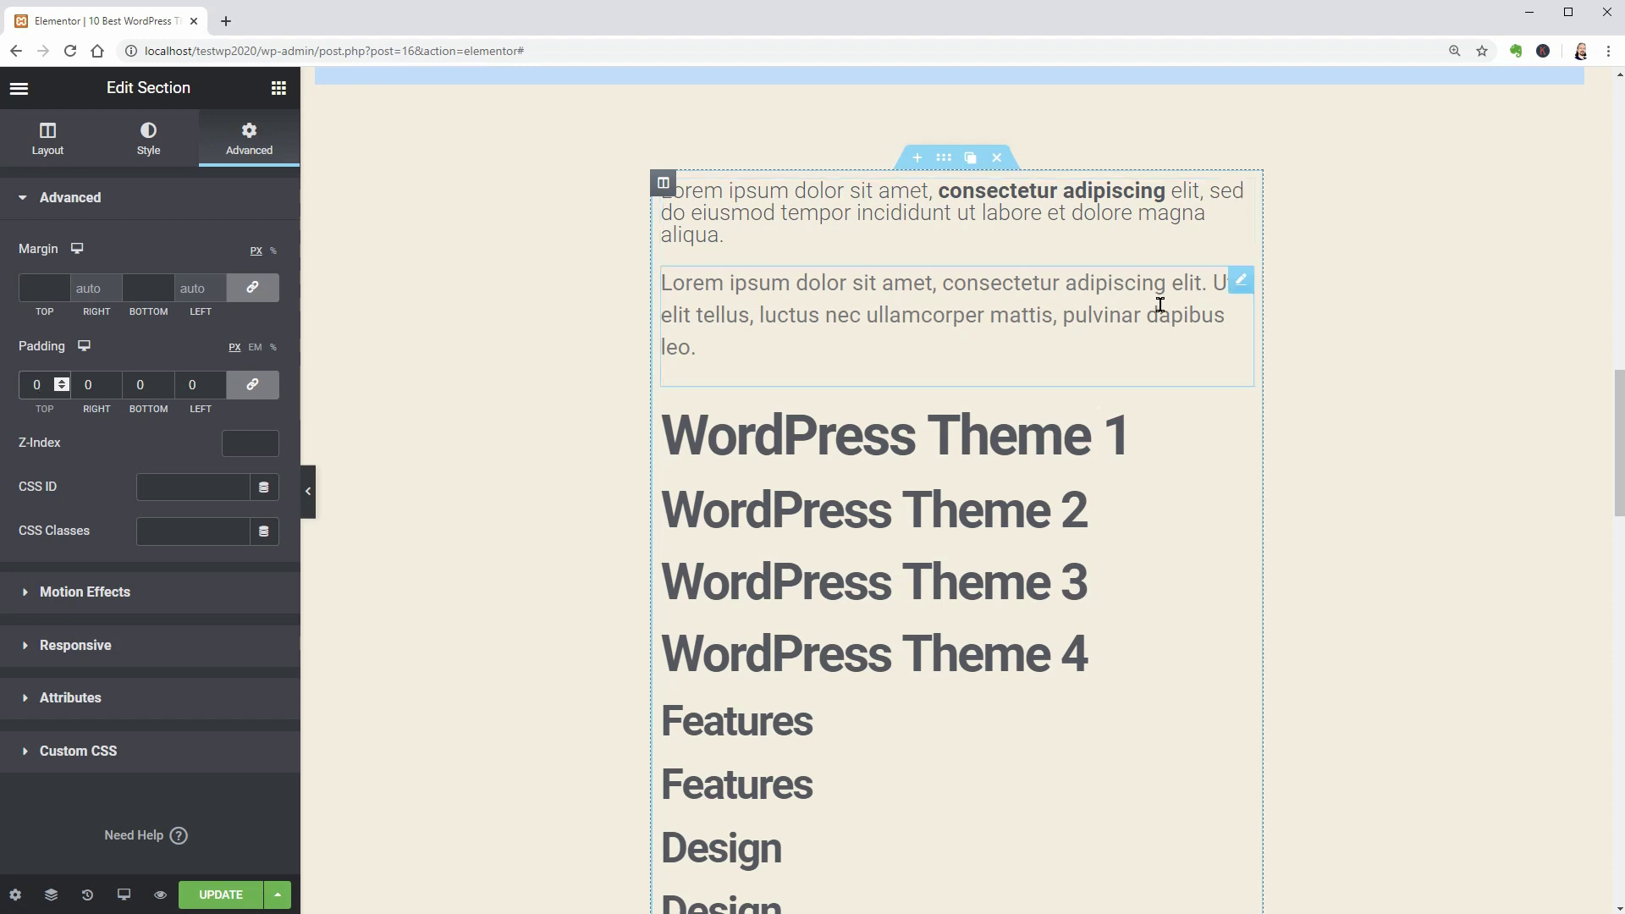
Delete the second Lorem ipsum paragraph, move a duplicate under WordPress Theme 1, and copy the Design heading.
mouse_move(1241, 282)
left_click(1187, 286)
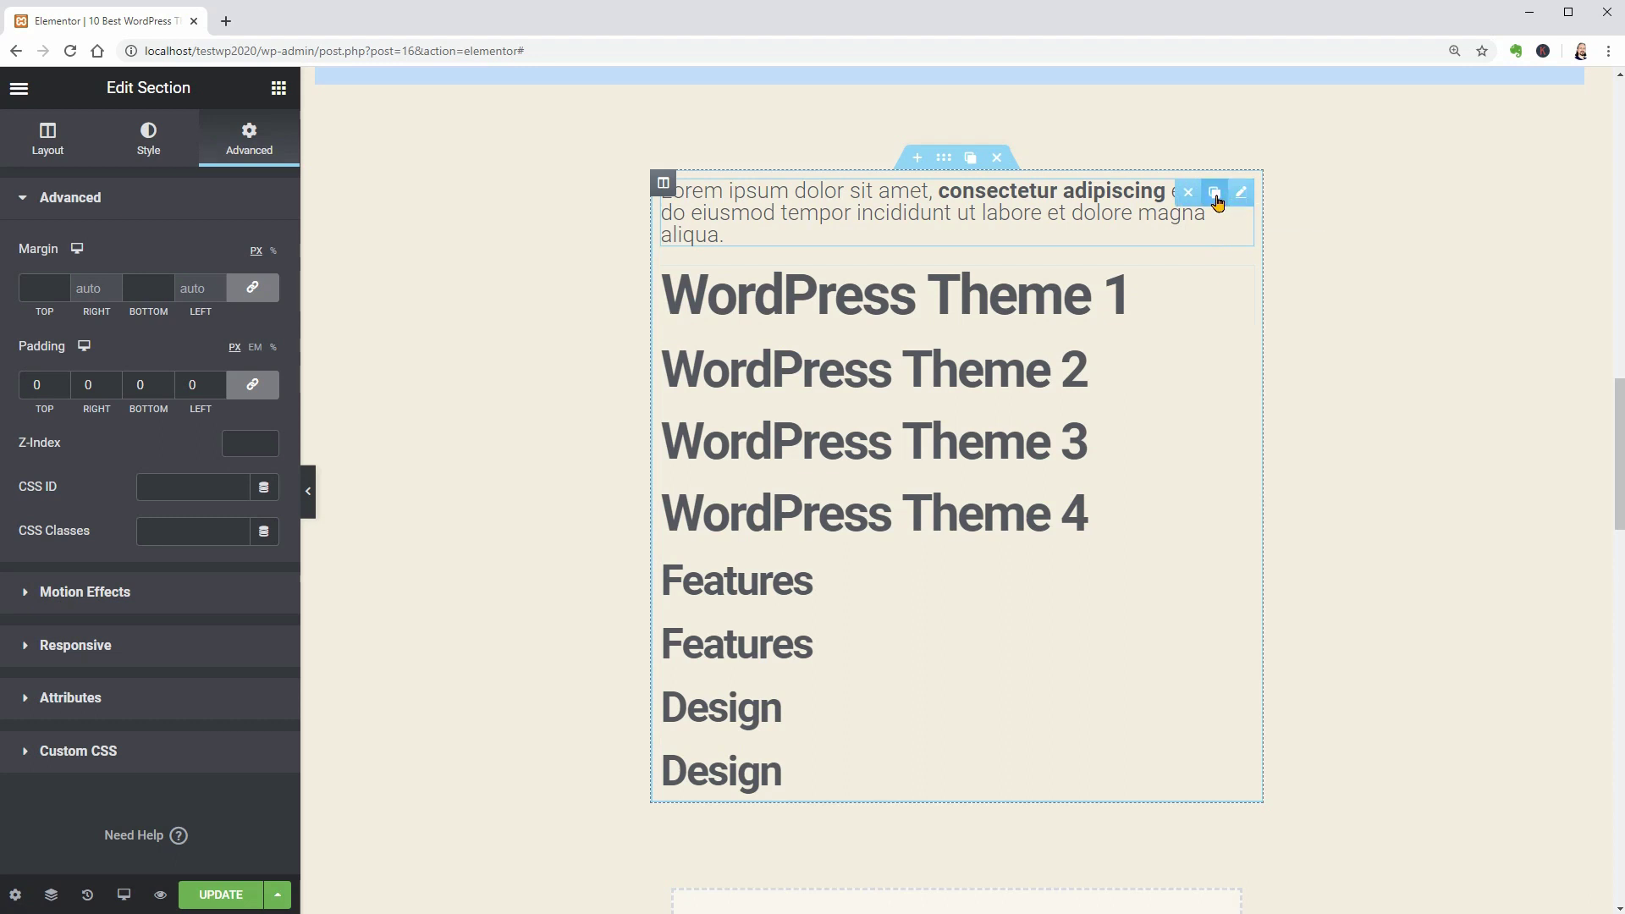
left_click(1215, 193)
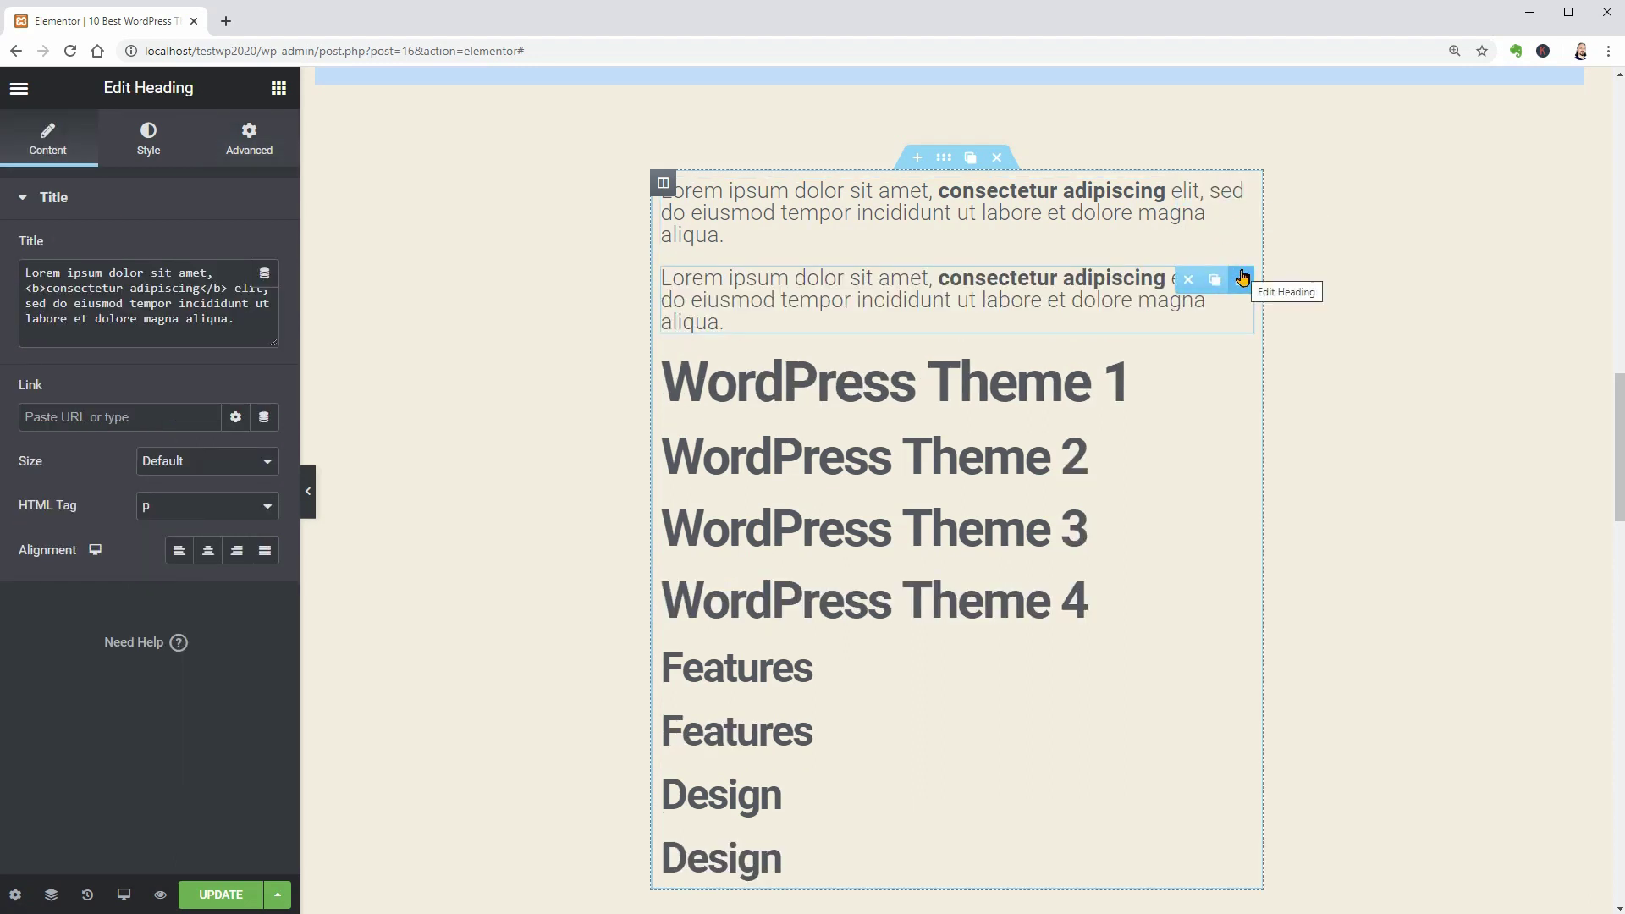
left_click_drag(1240, 276, 1042, 340)
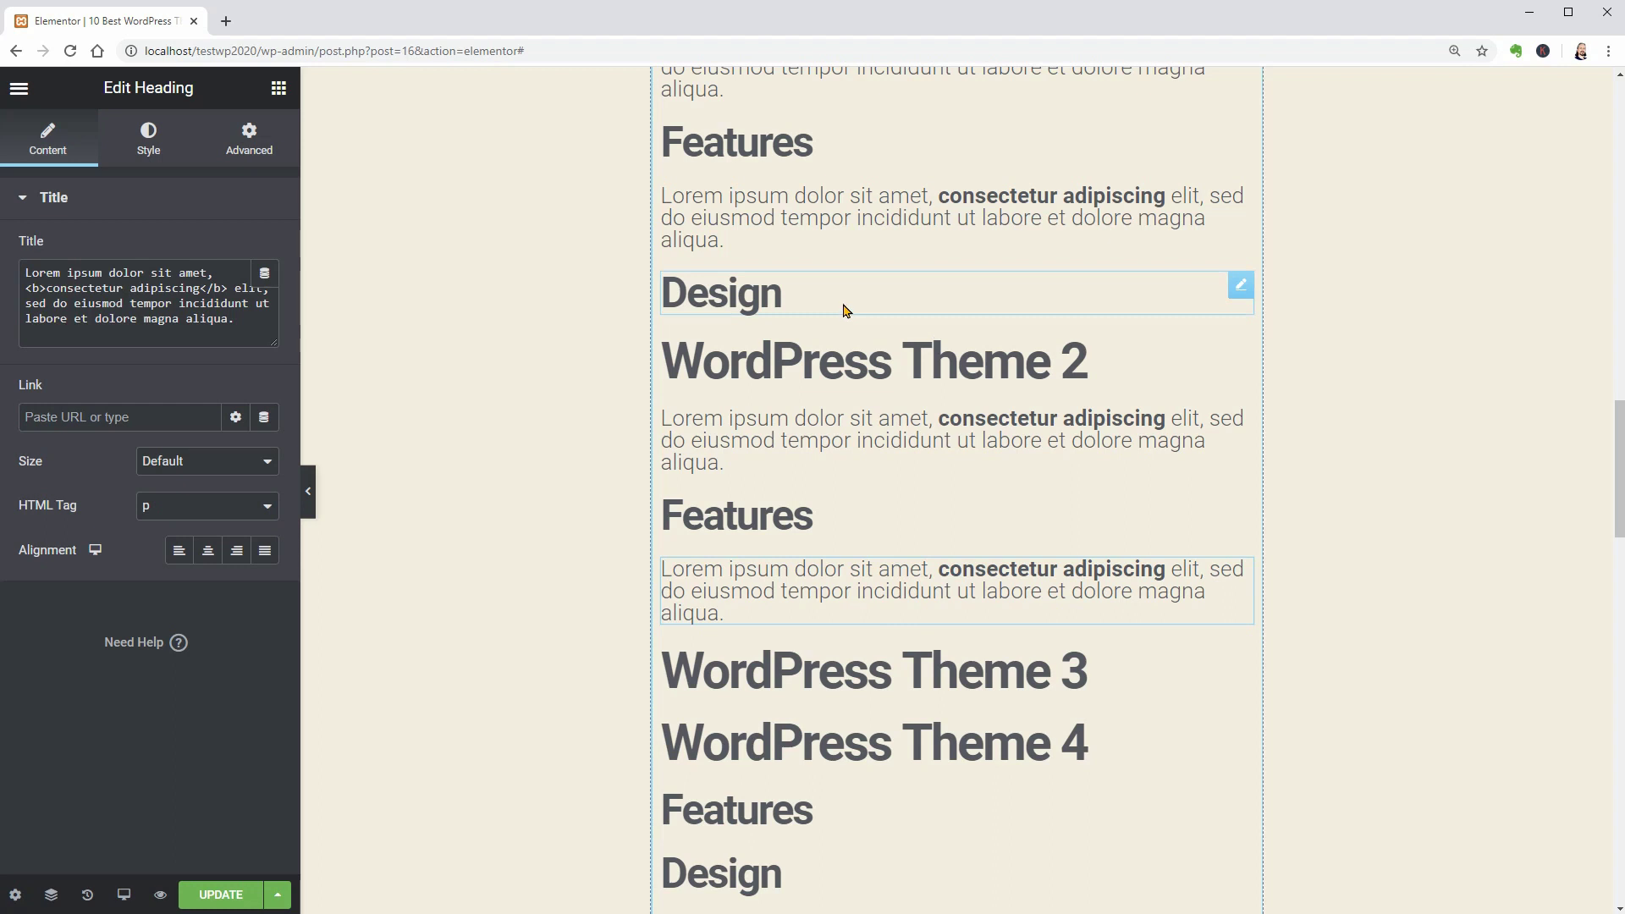
right_click(841, 308)
left_click(910, 392)
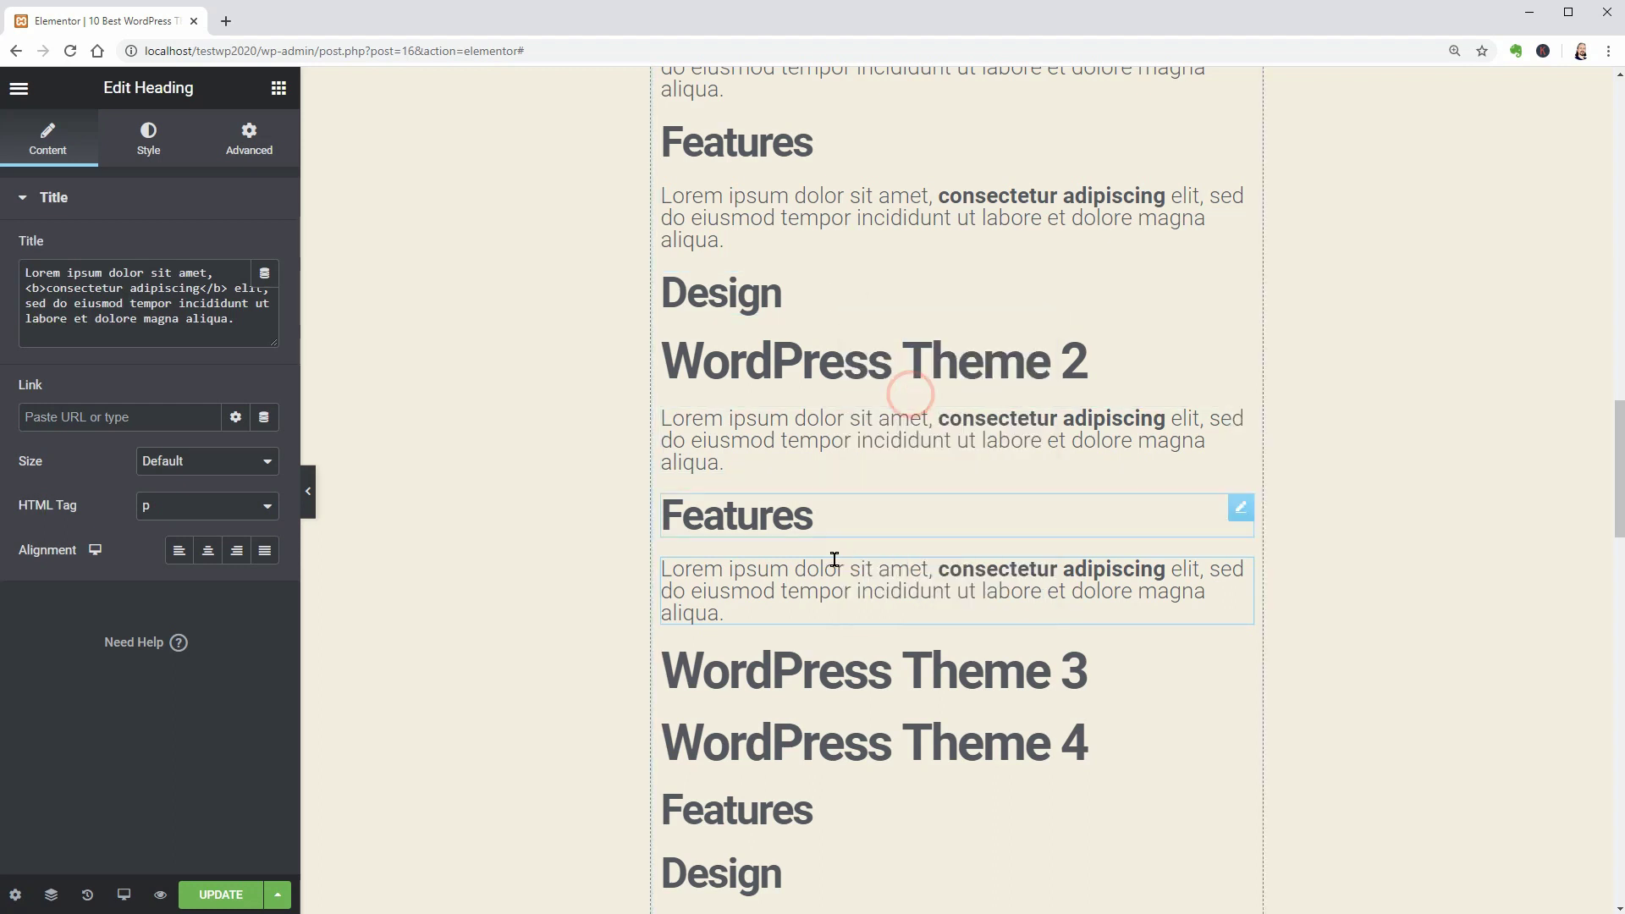
scroll(834, 559, "down", 10)
Add an Image widget showing the 'Build Your Dream!' theme screenshot from the Media Library.
left_click(277, 88)
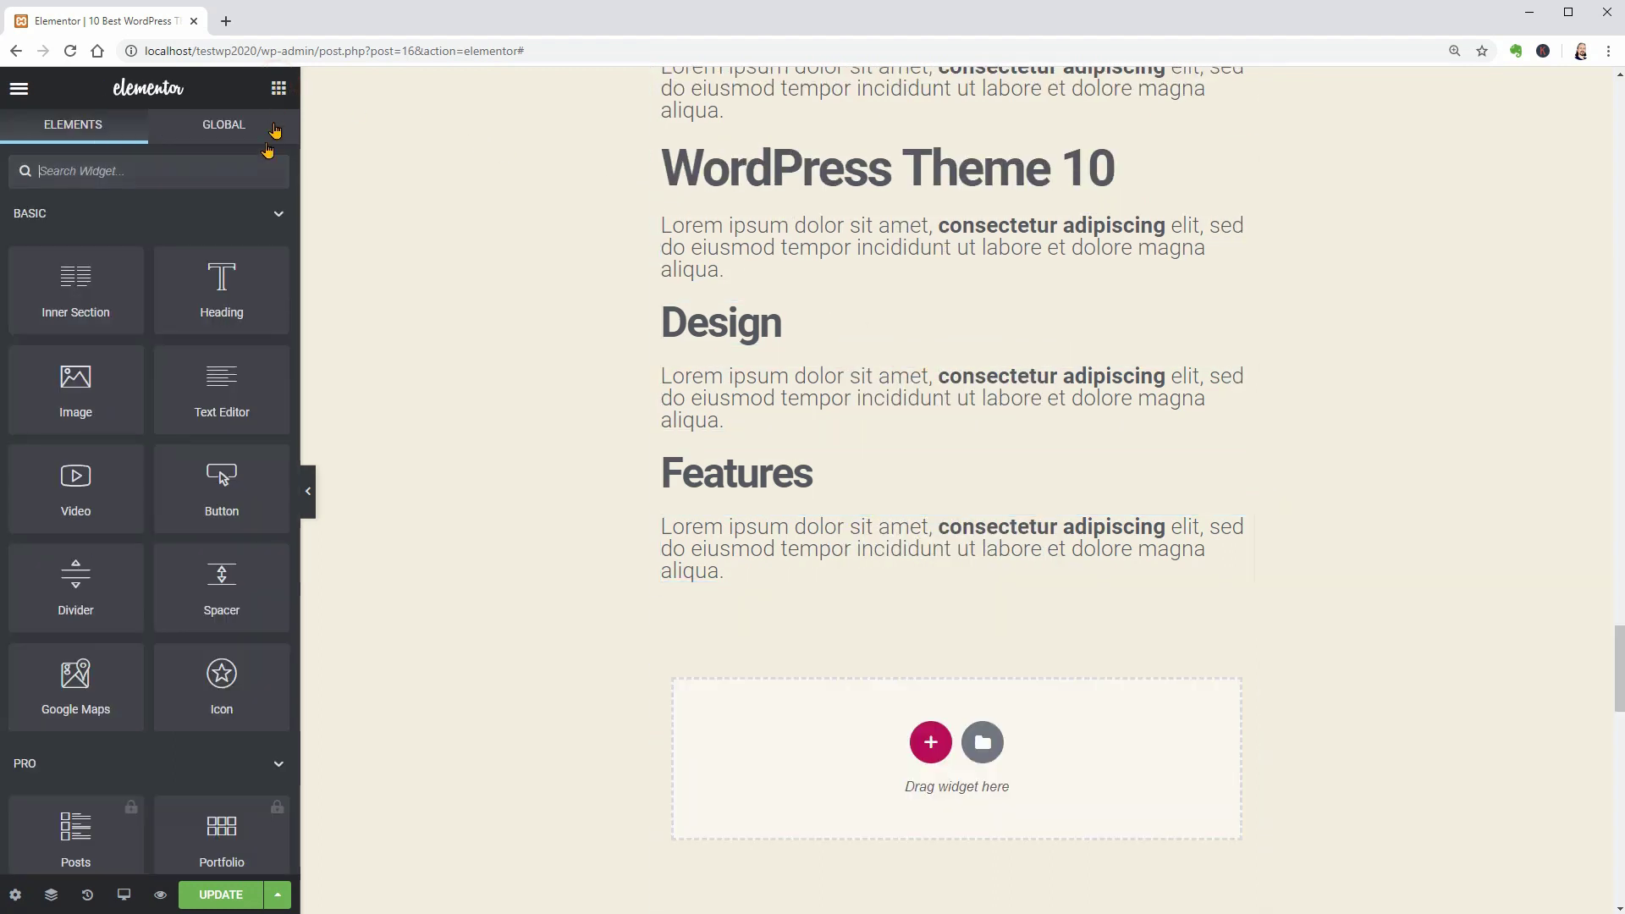
left_click_drag(75, 385, 990, 240)
left_click(134, 319)
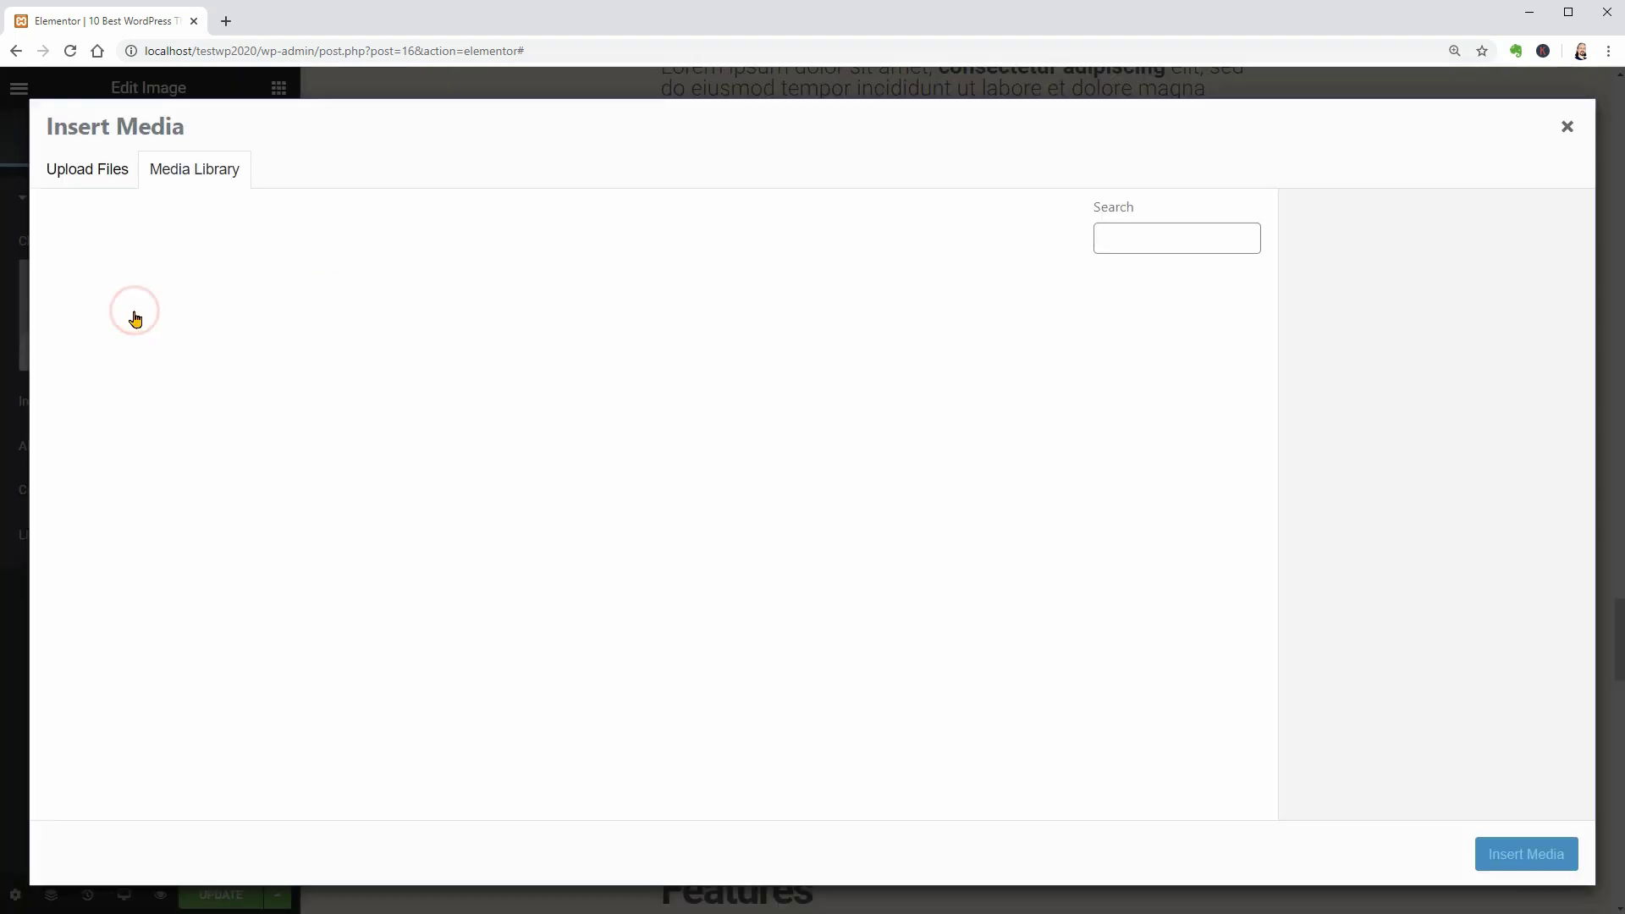
left_click(425, 336)
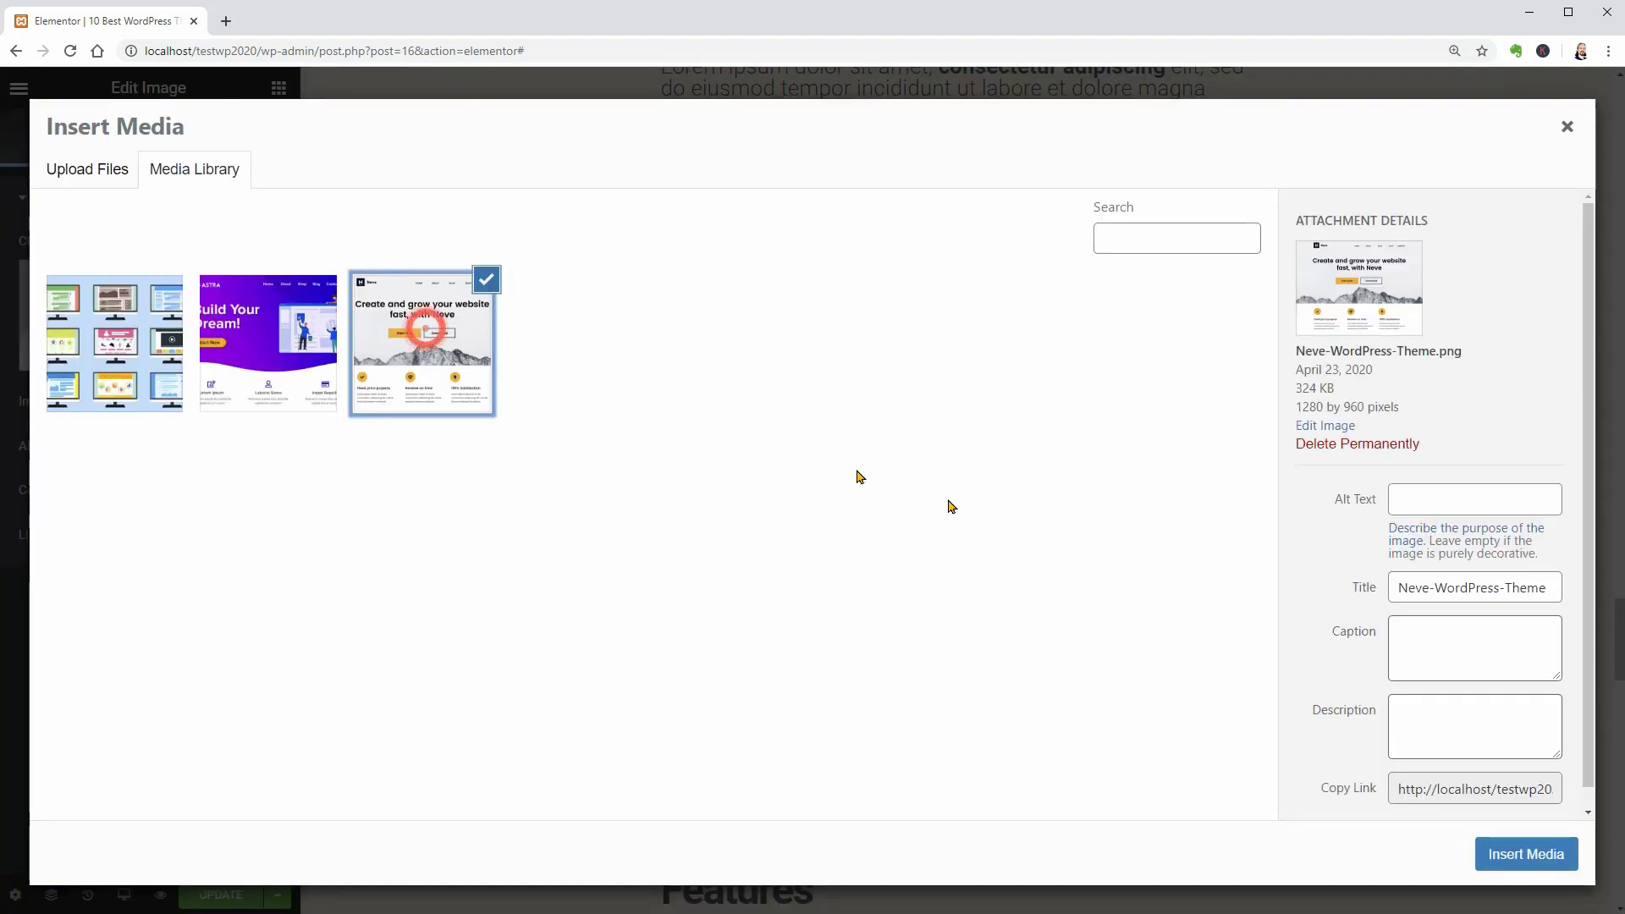
left_click(1540, 855)
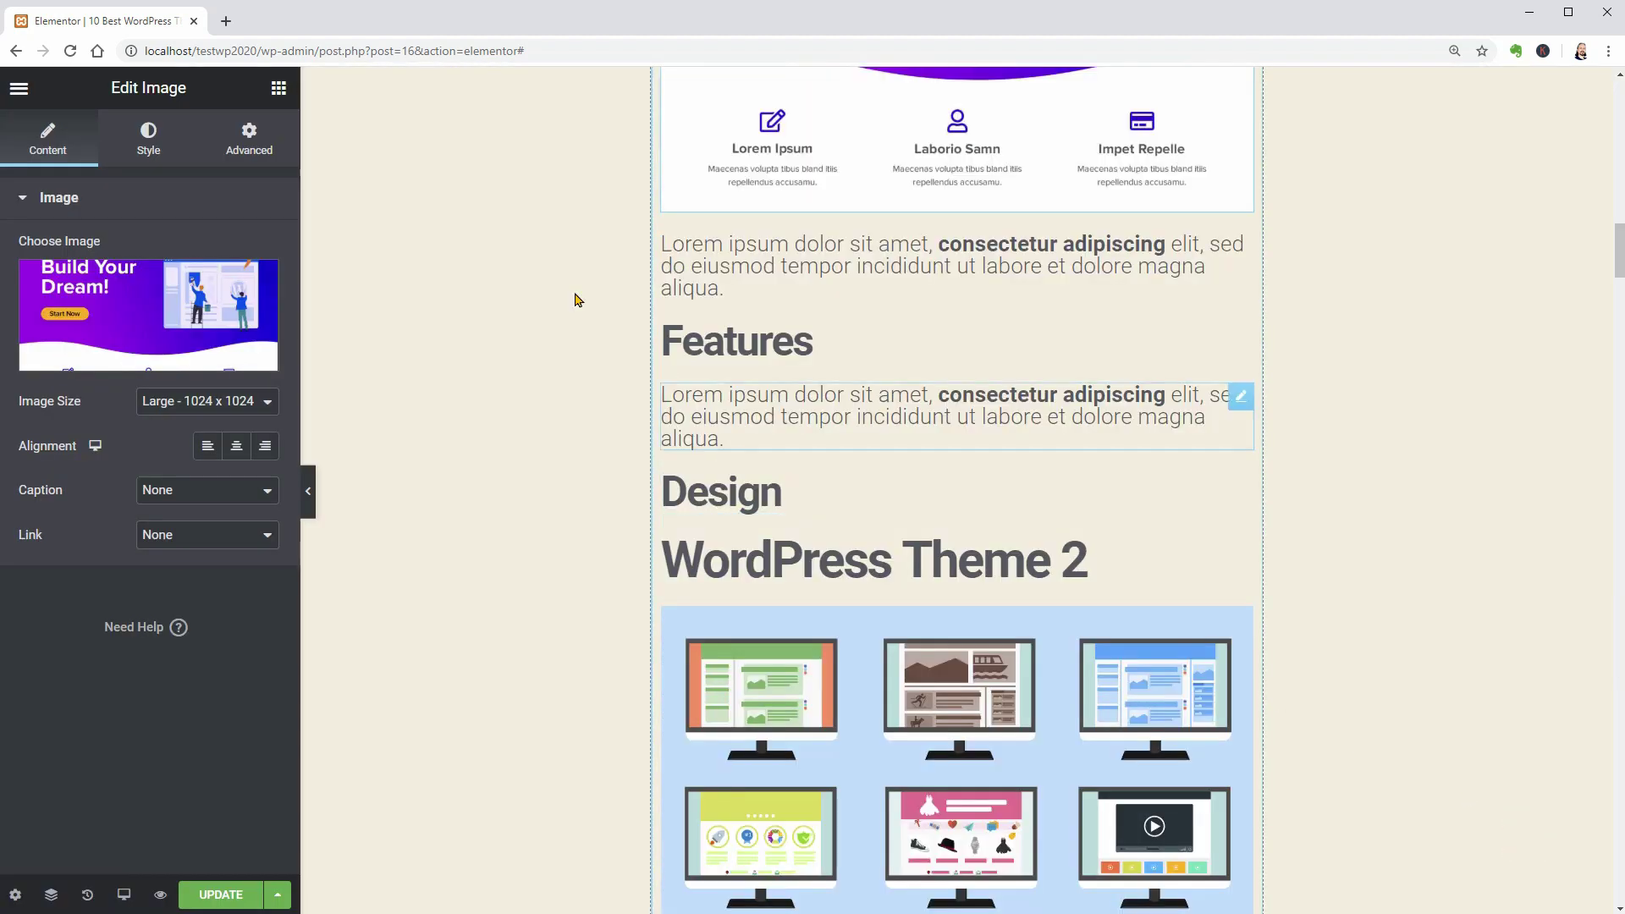
left_click(278, 89)
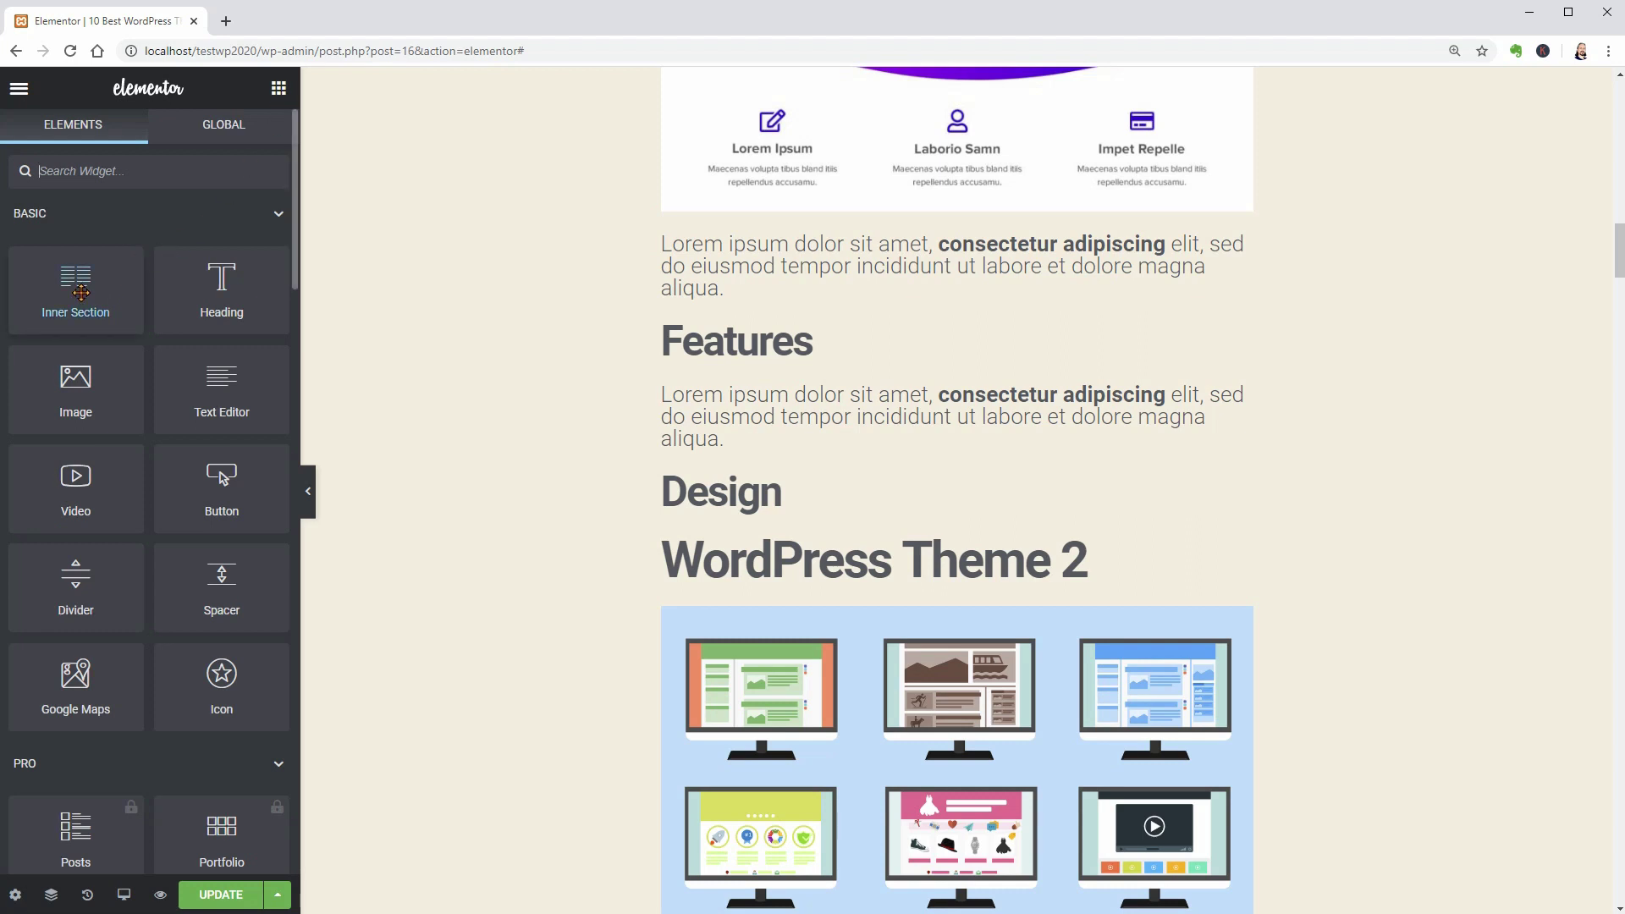
Insert a two-column inner section with 0 padding after the Design paragraph.
left_click_drag(80, 291, 965, 420)
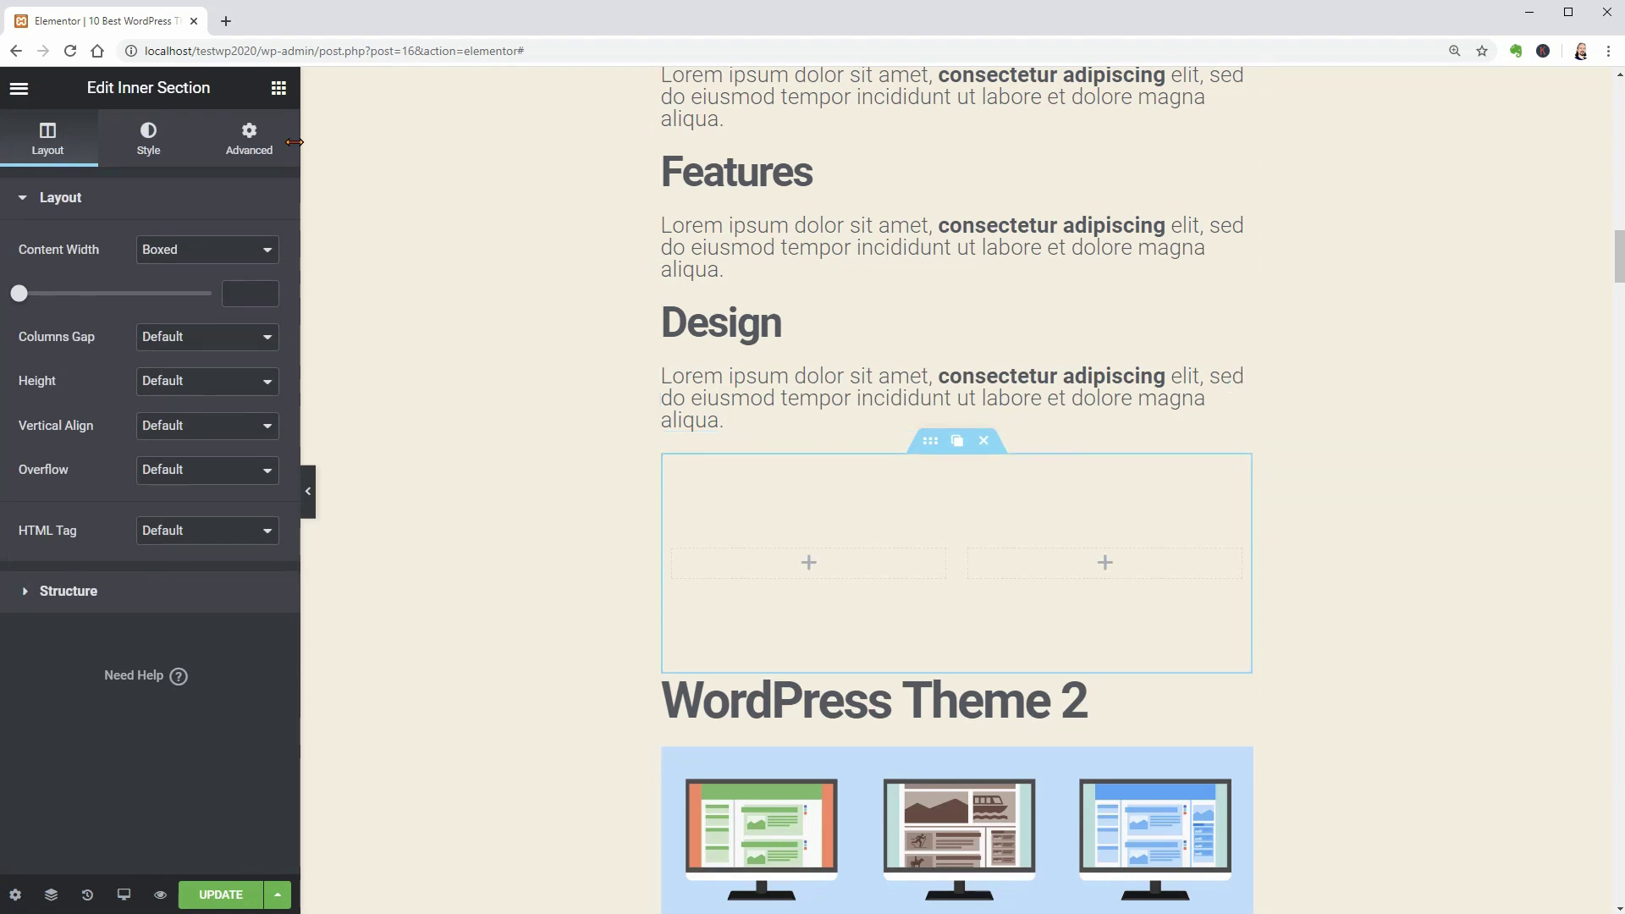
left_click(248, 137)
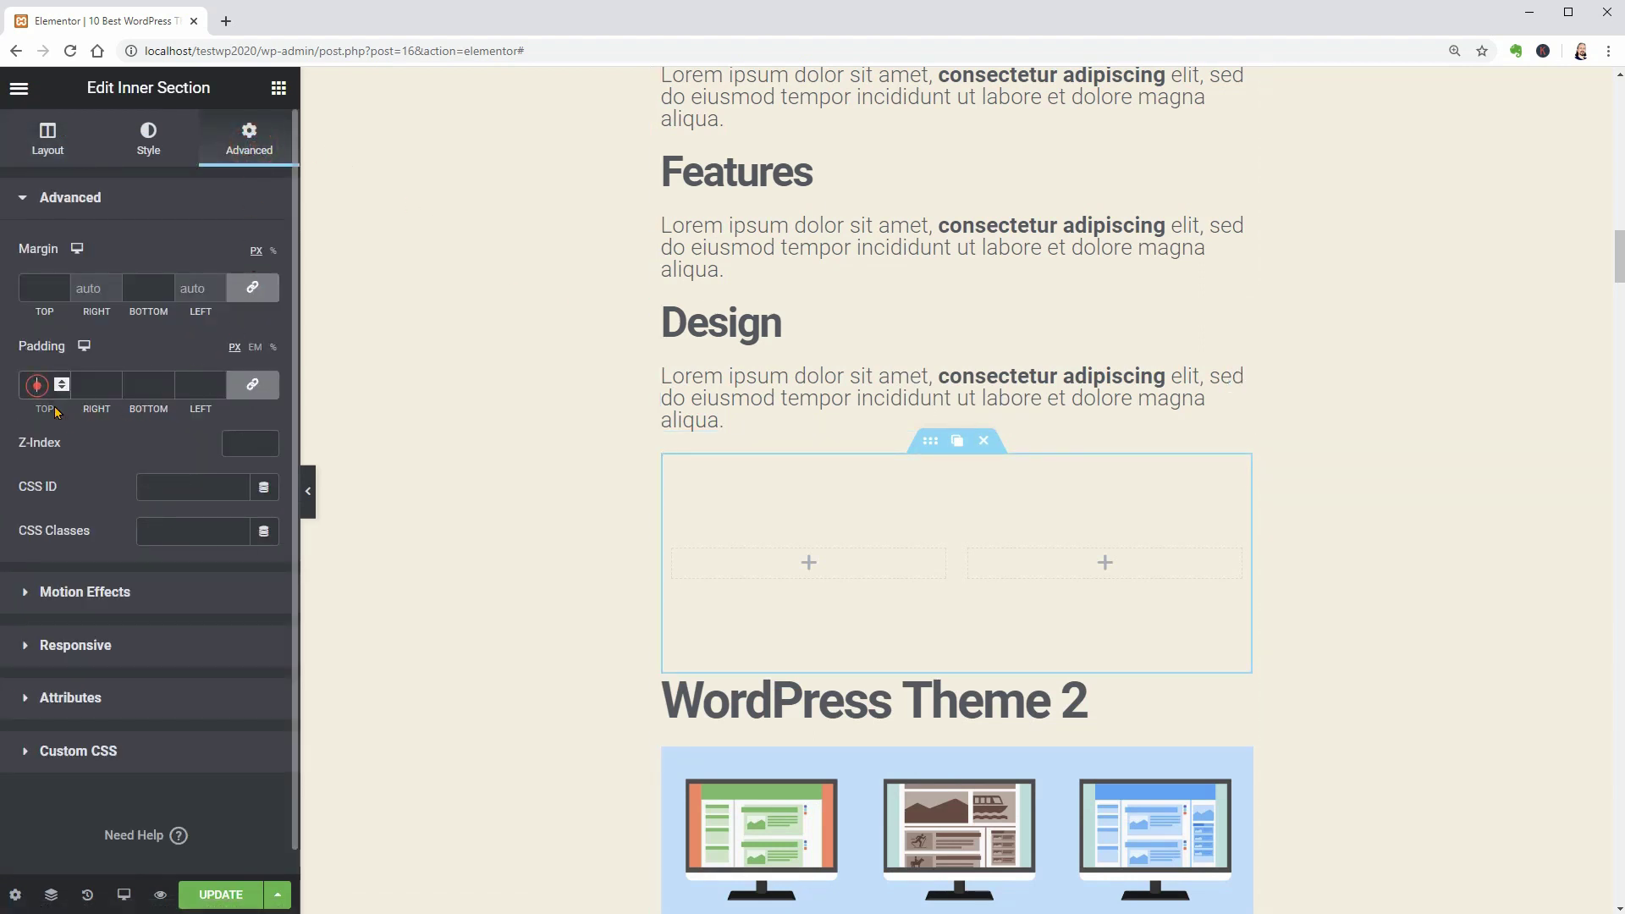
type("0")
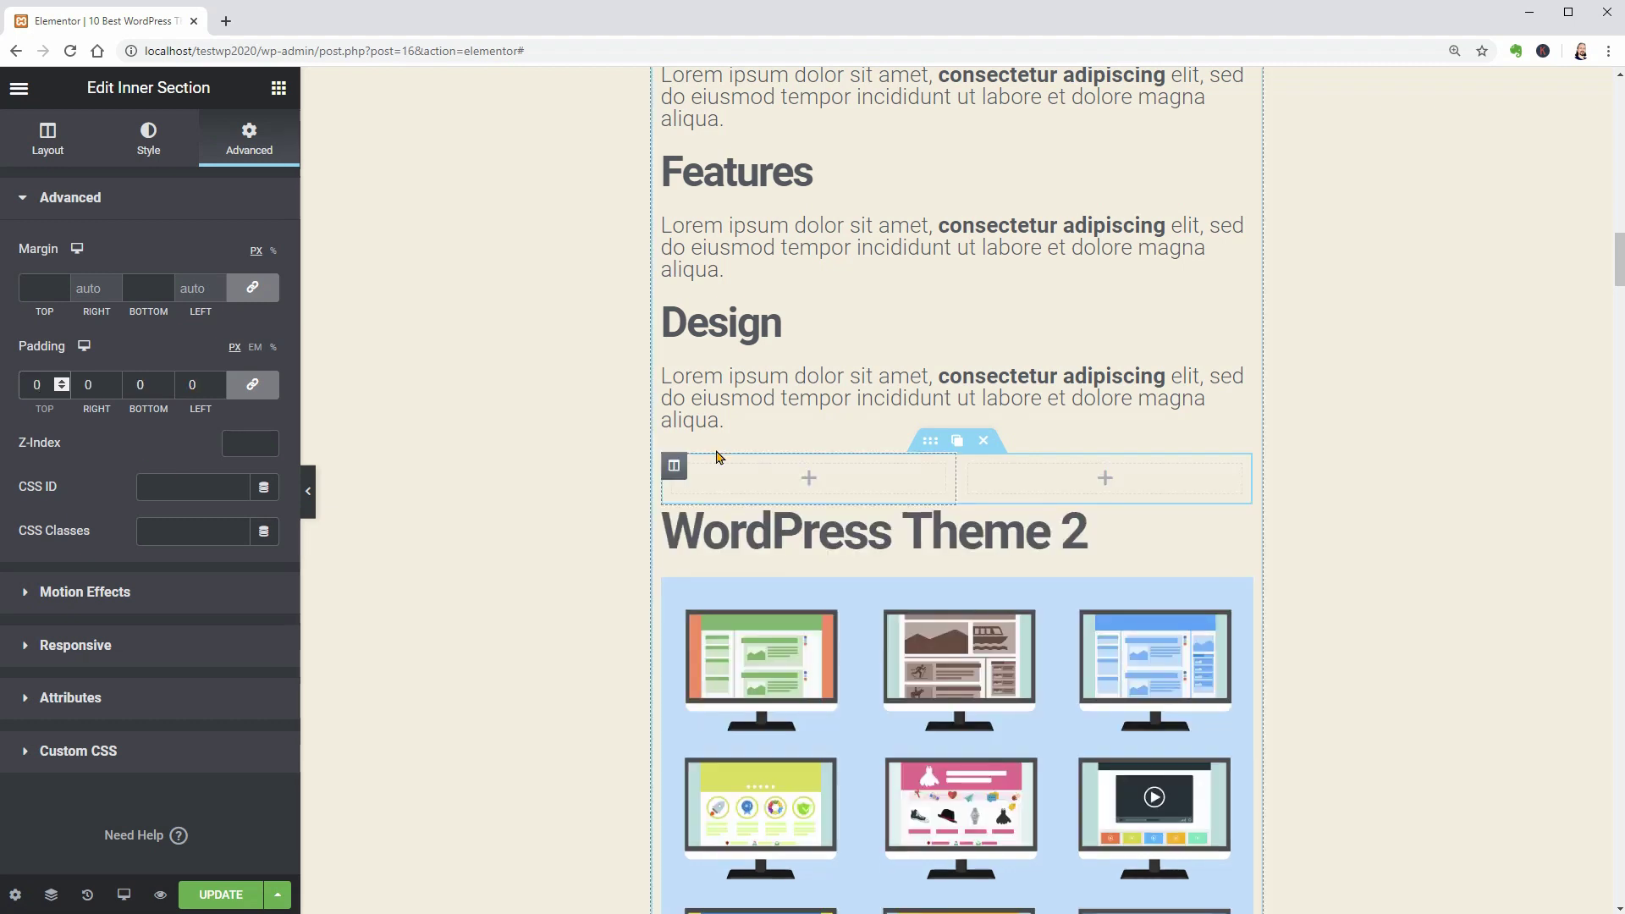
Add a justified DEMO button in the left column whose link opens in a new window.
left_click(280, 91)
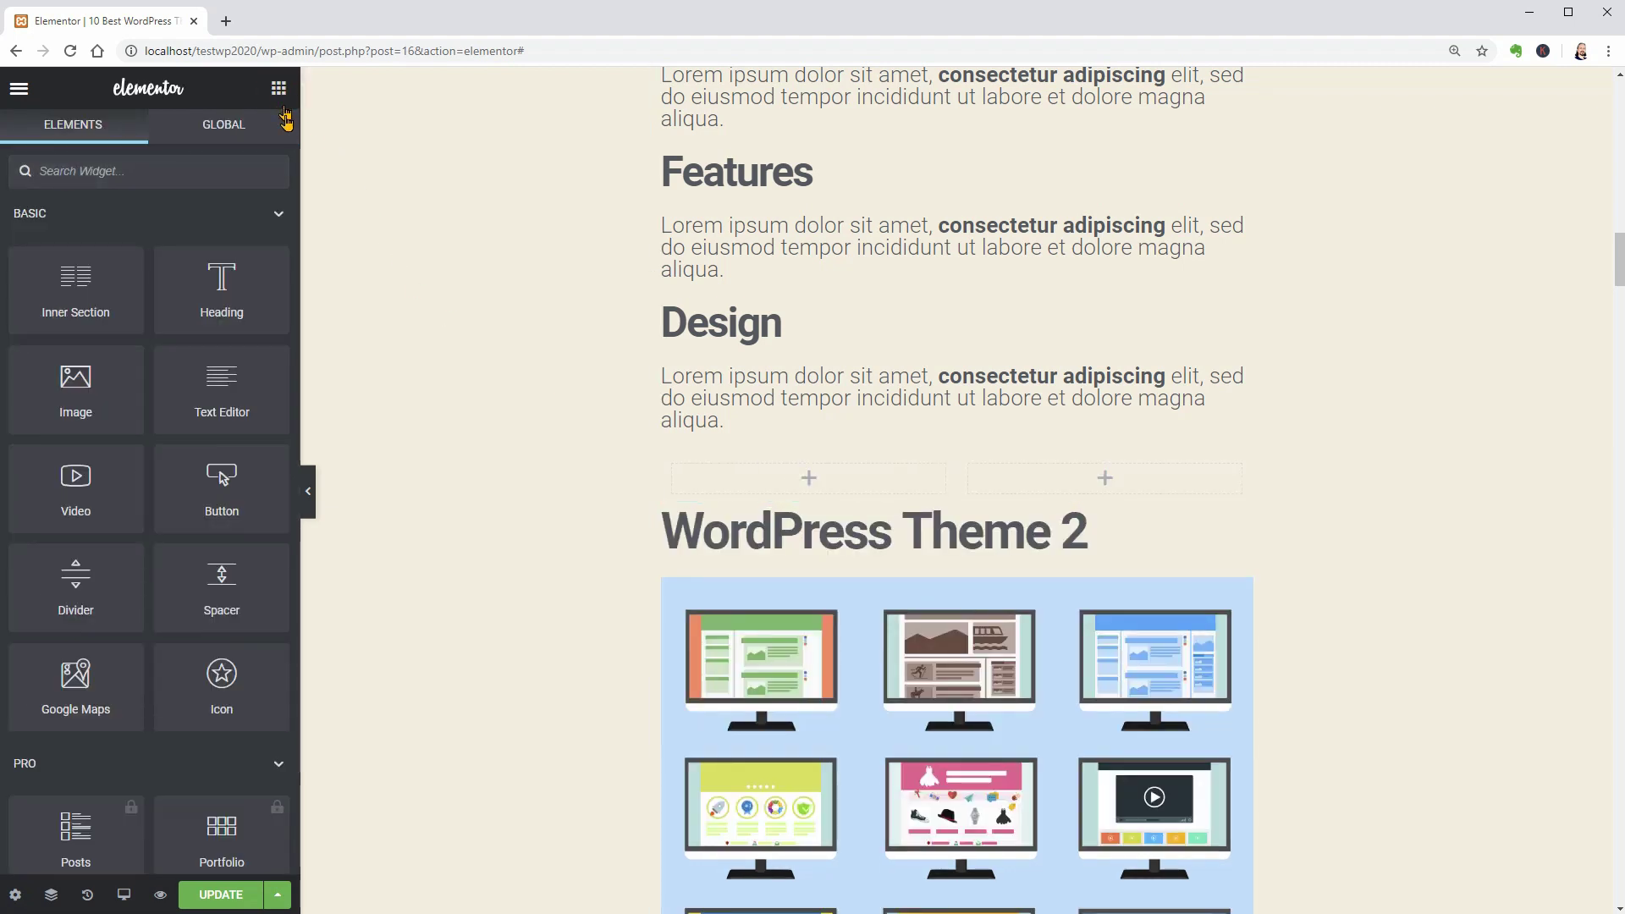
left_click_drag(222, 484, 824, 495)
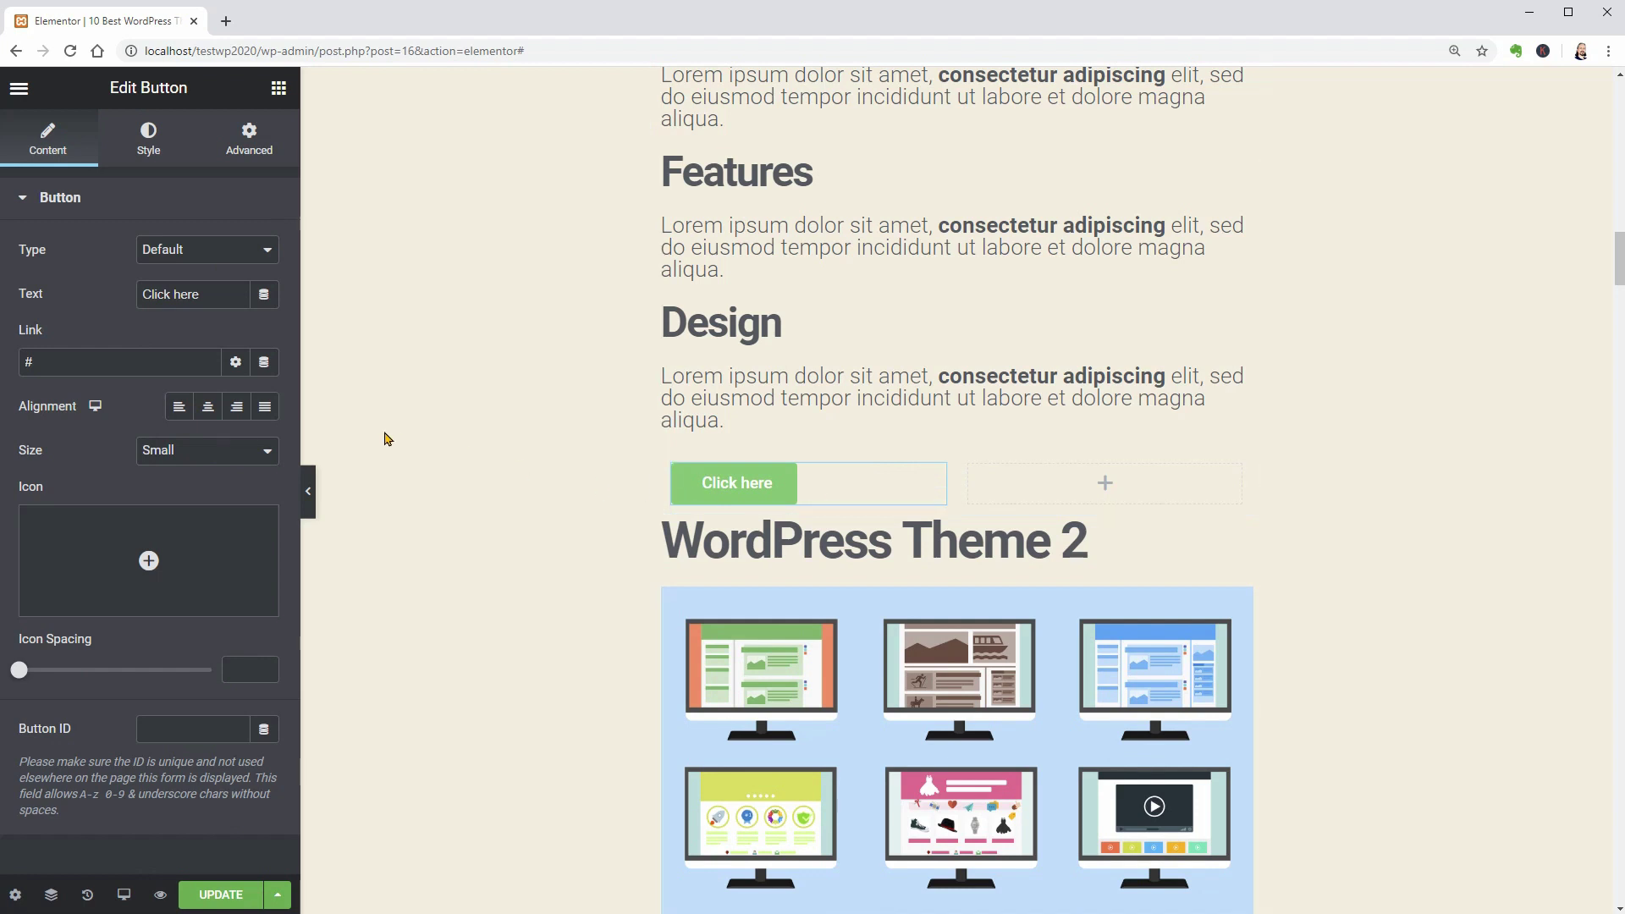
left_click(265, 408)
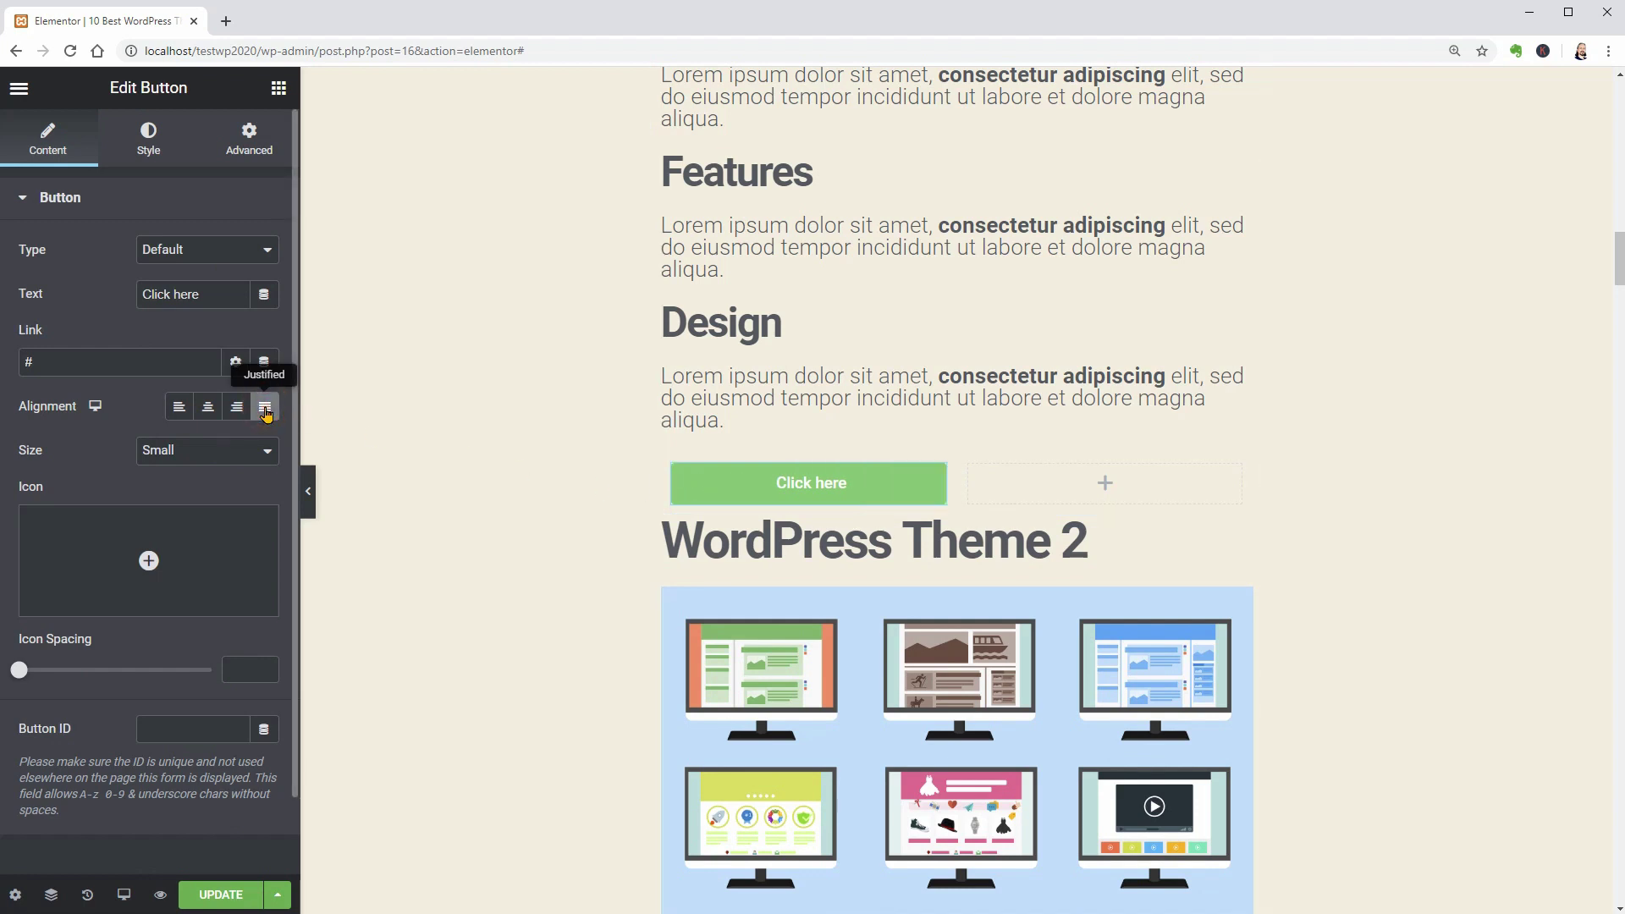
triple_click(206, 297)
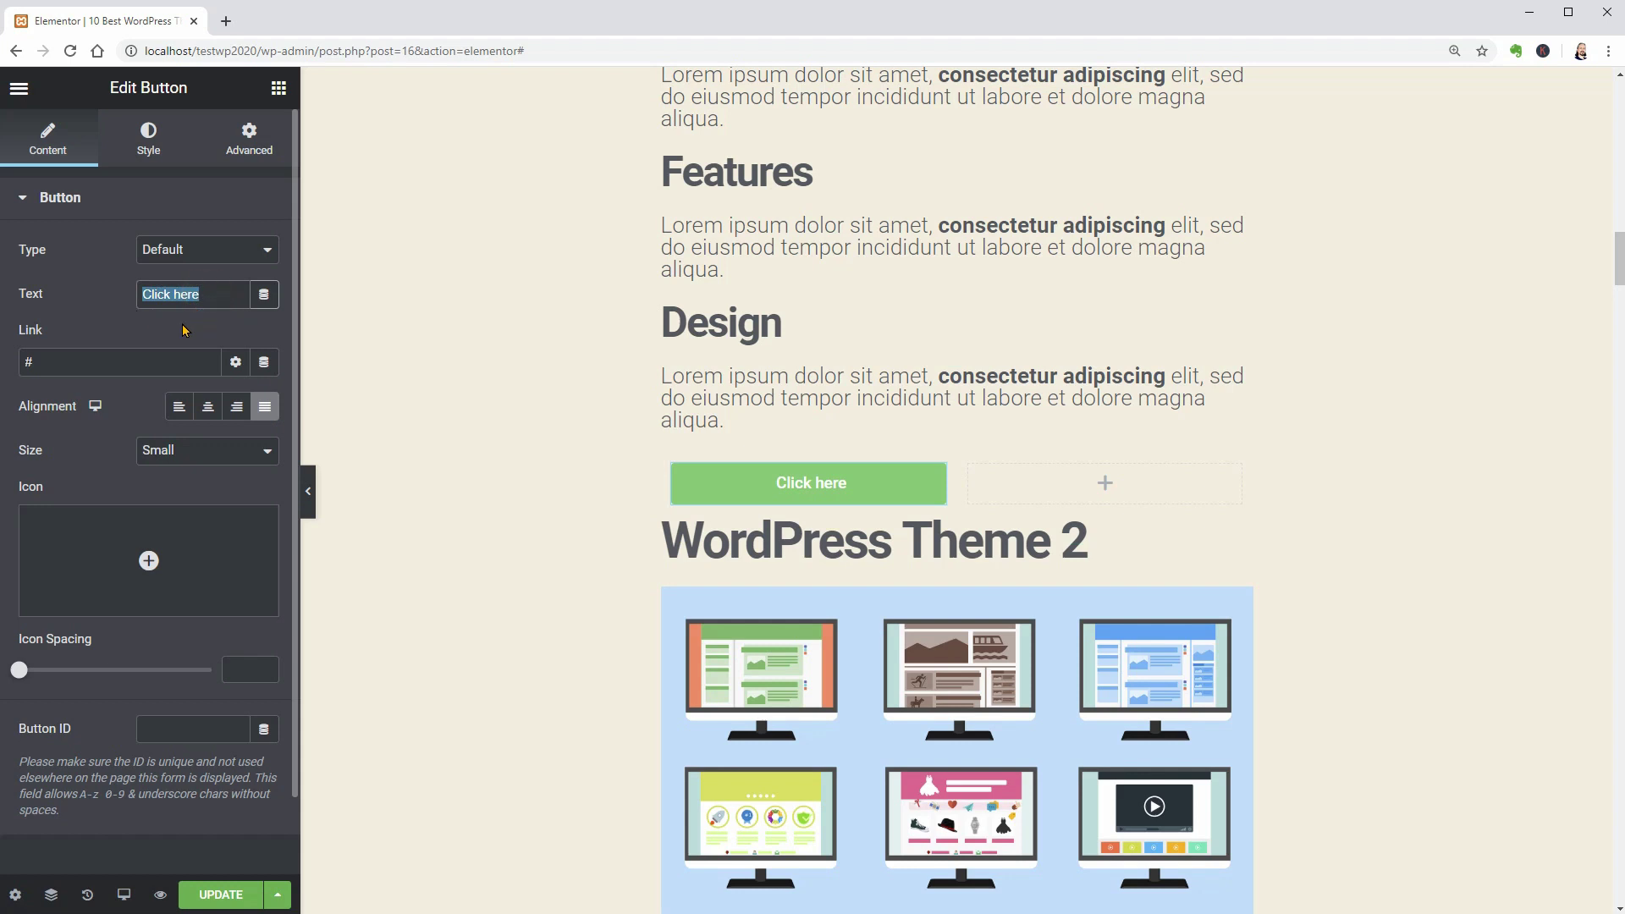
type("DEMO")
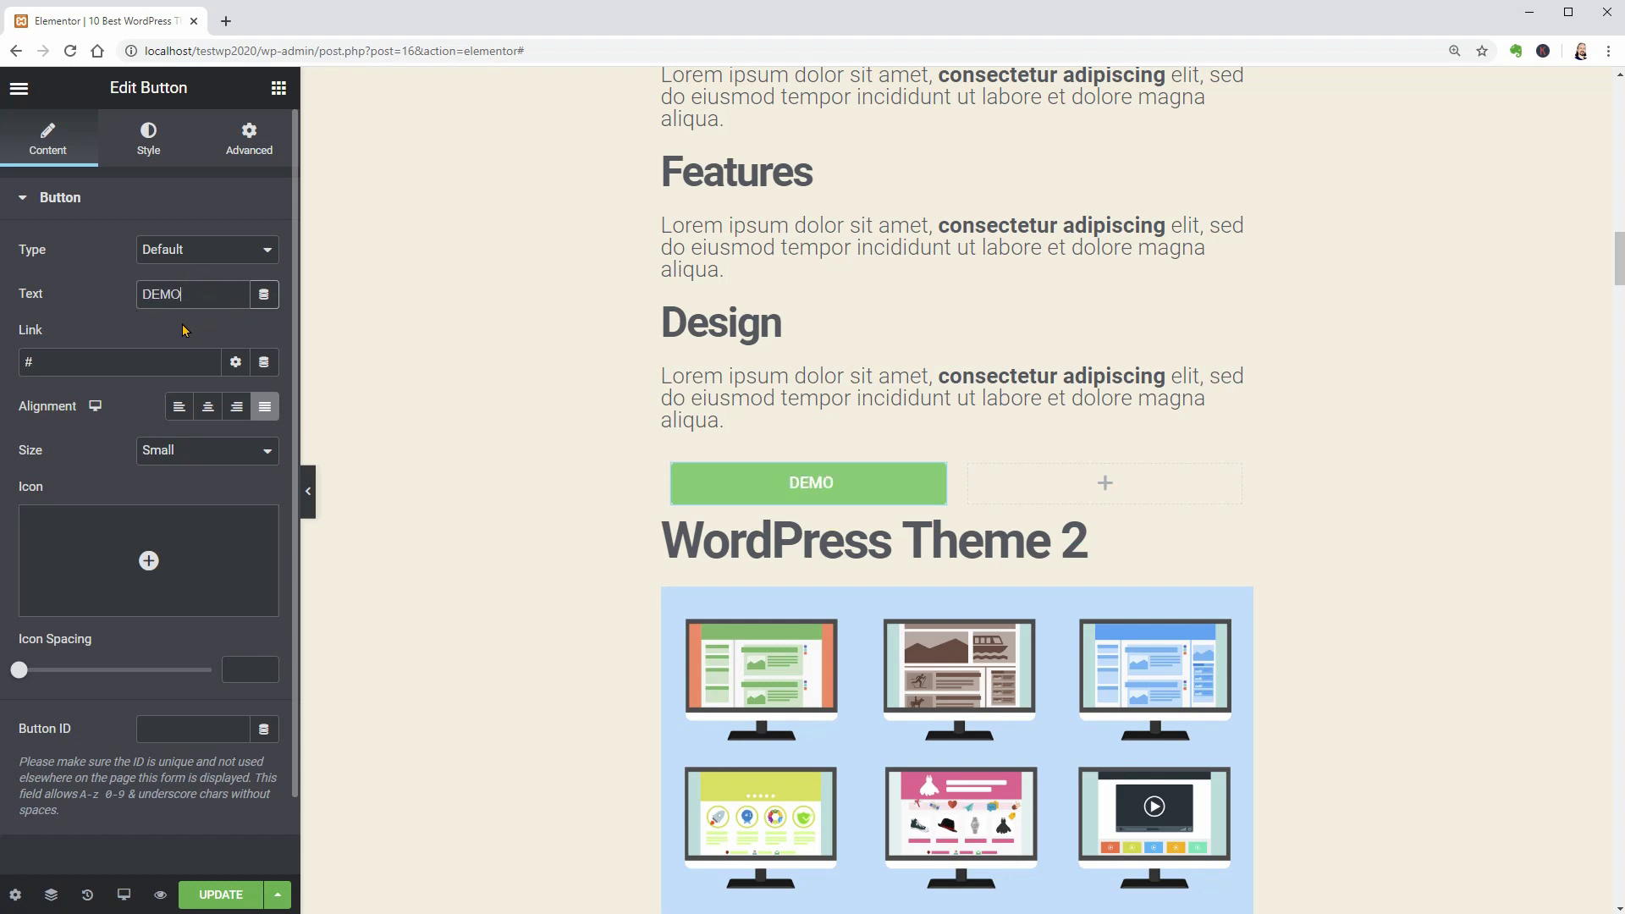
left_click(76, 359)
double_click(61, 358)
left_click(235, 362)
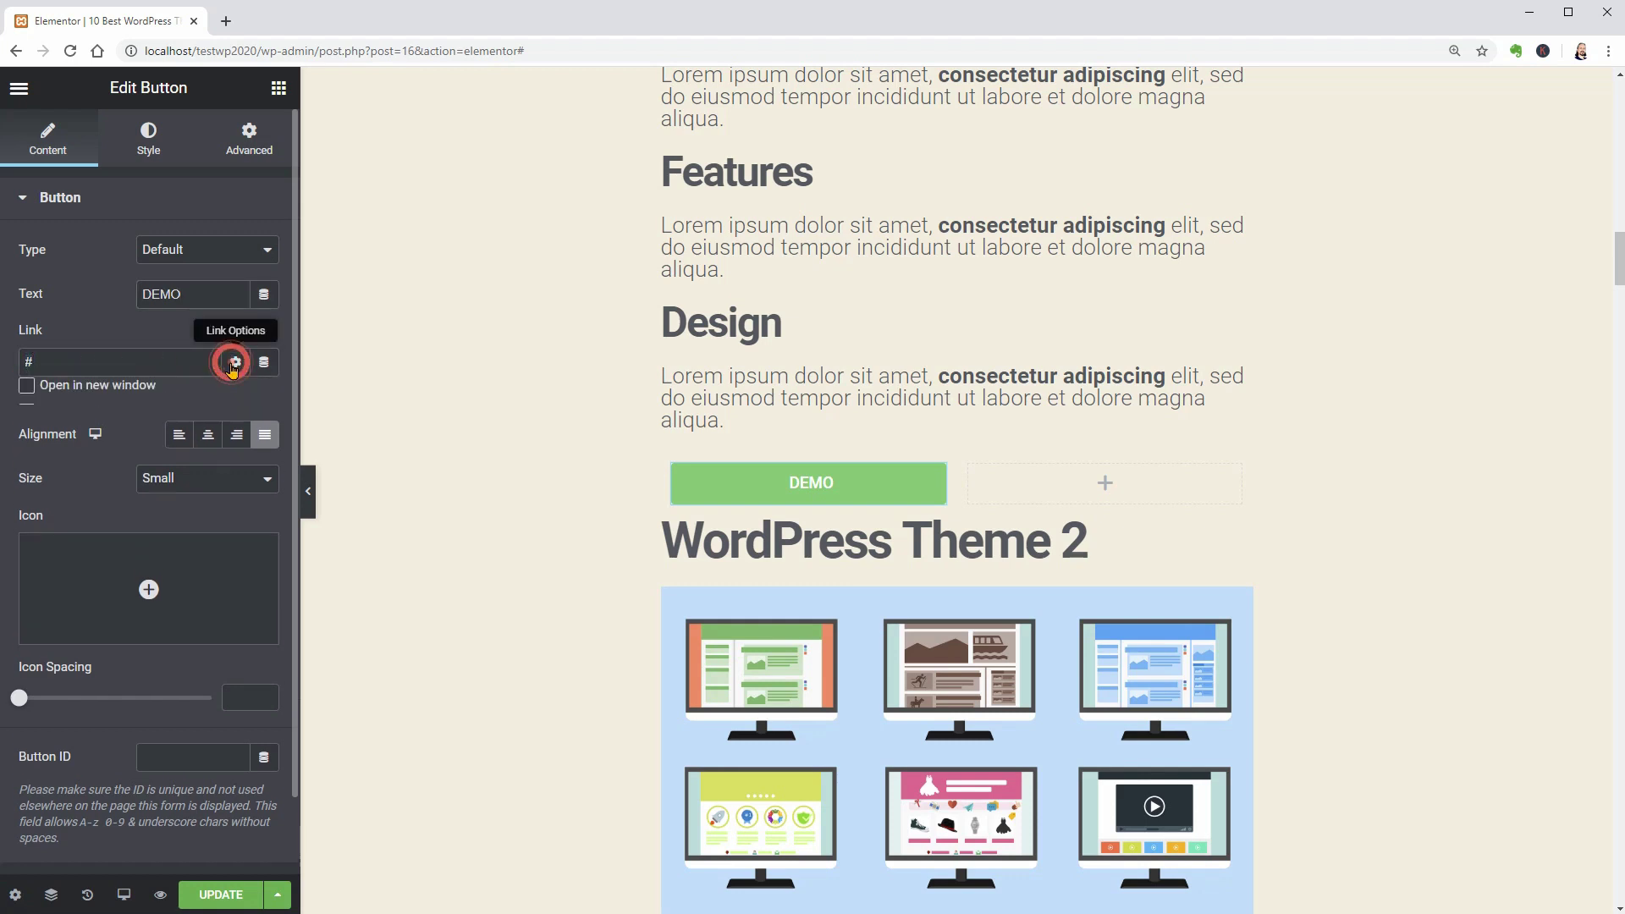
left_click(27, 394)
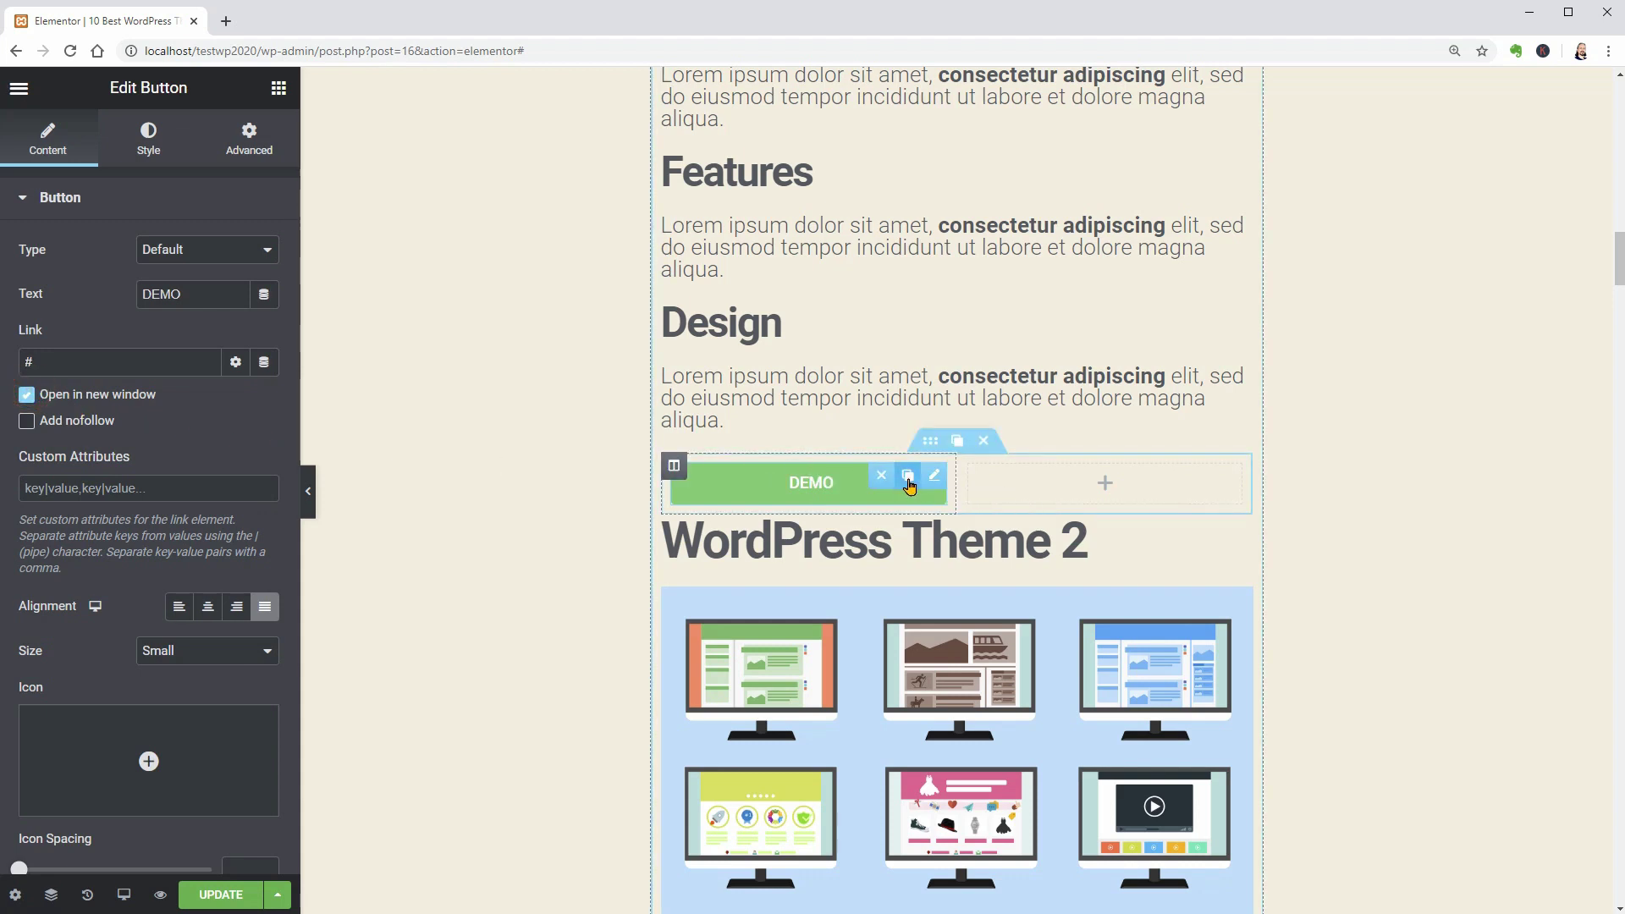
Duplicate the DEMO button into the right column and relabel the copy DOWNLOAD.
left_click(908, 476)
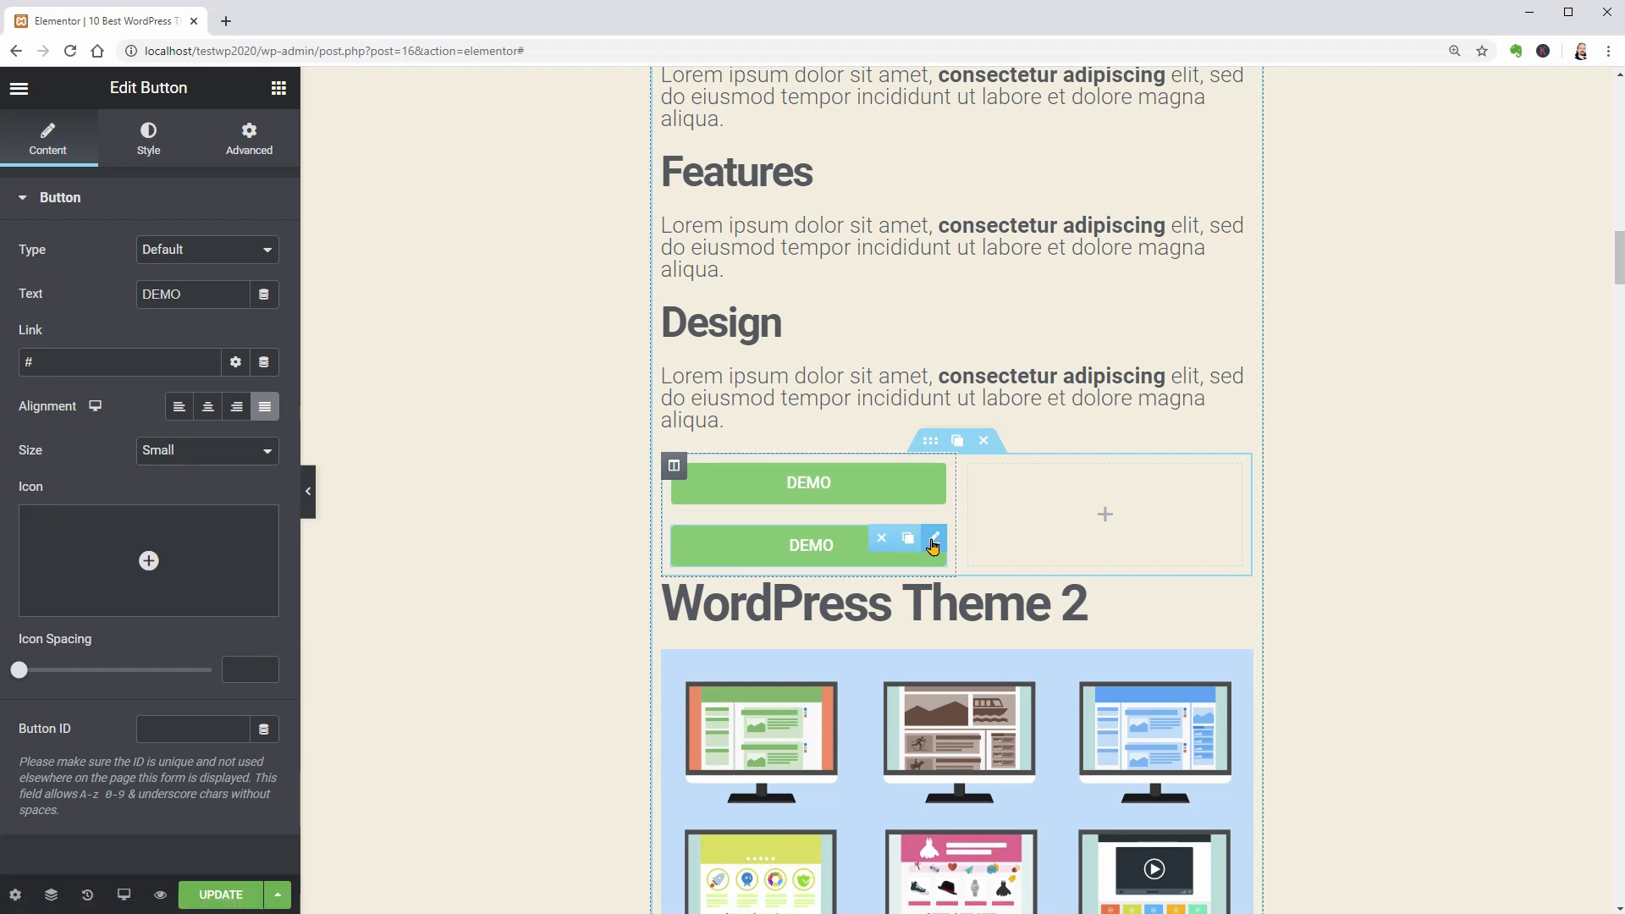
left_click_drag(933, 543, 1092, 518)
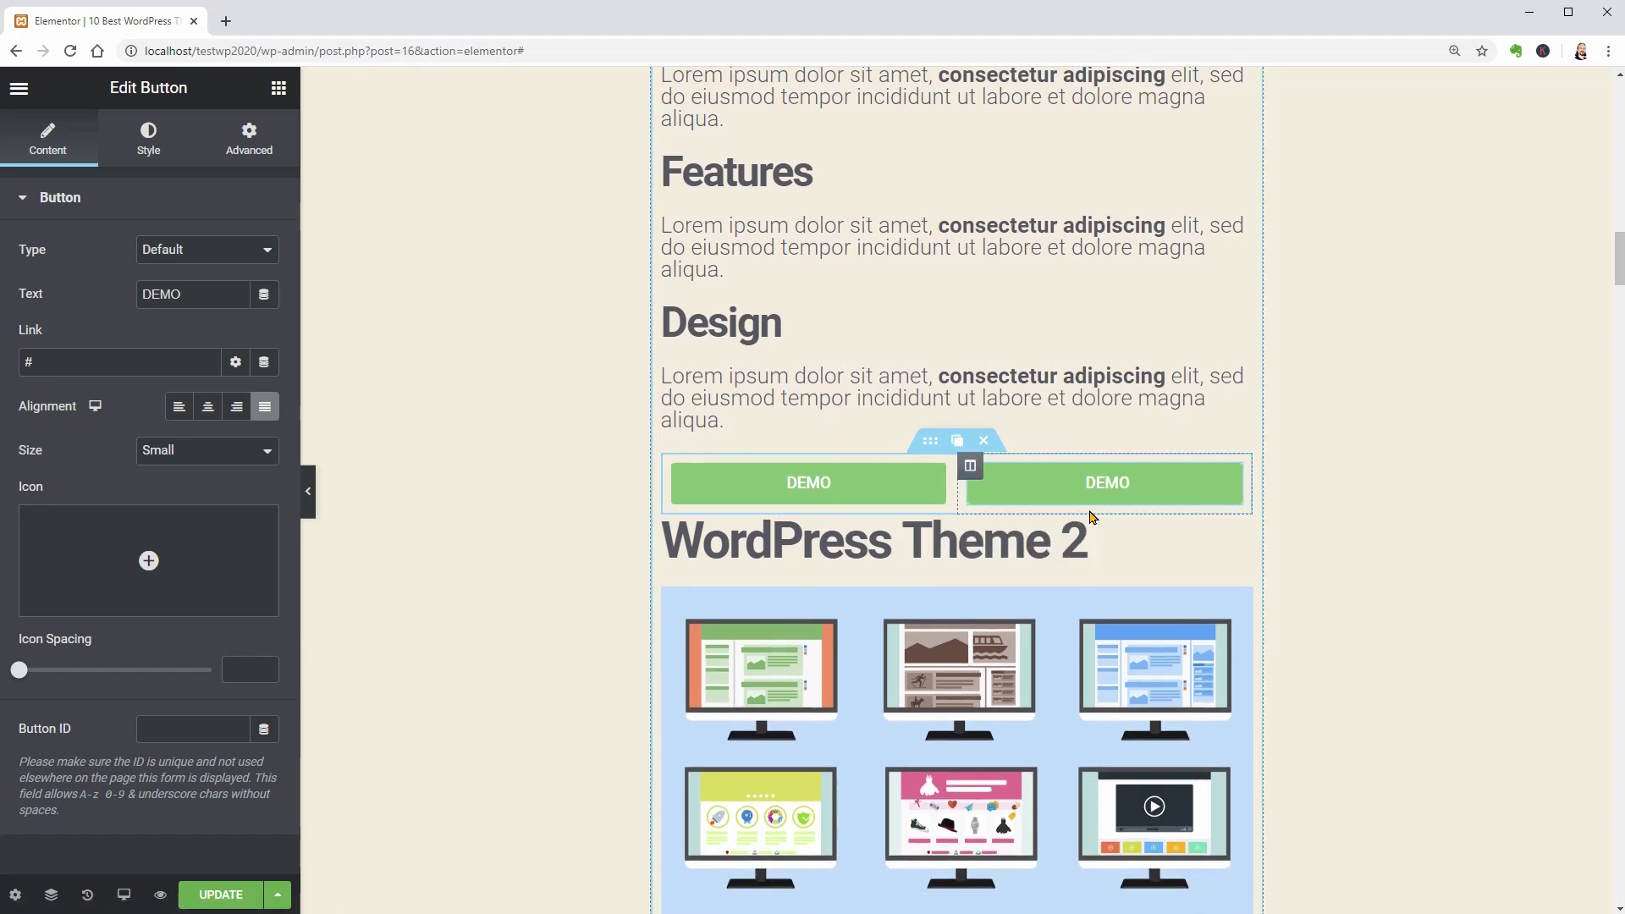
double_click(186, 294)
type("BUY NOW")
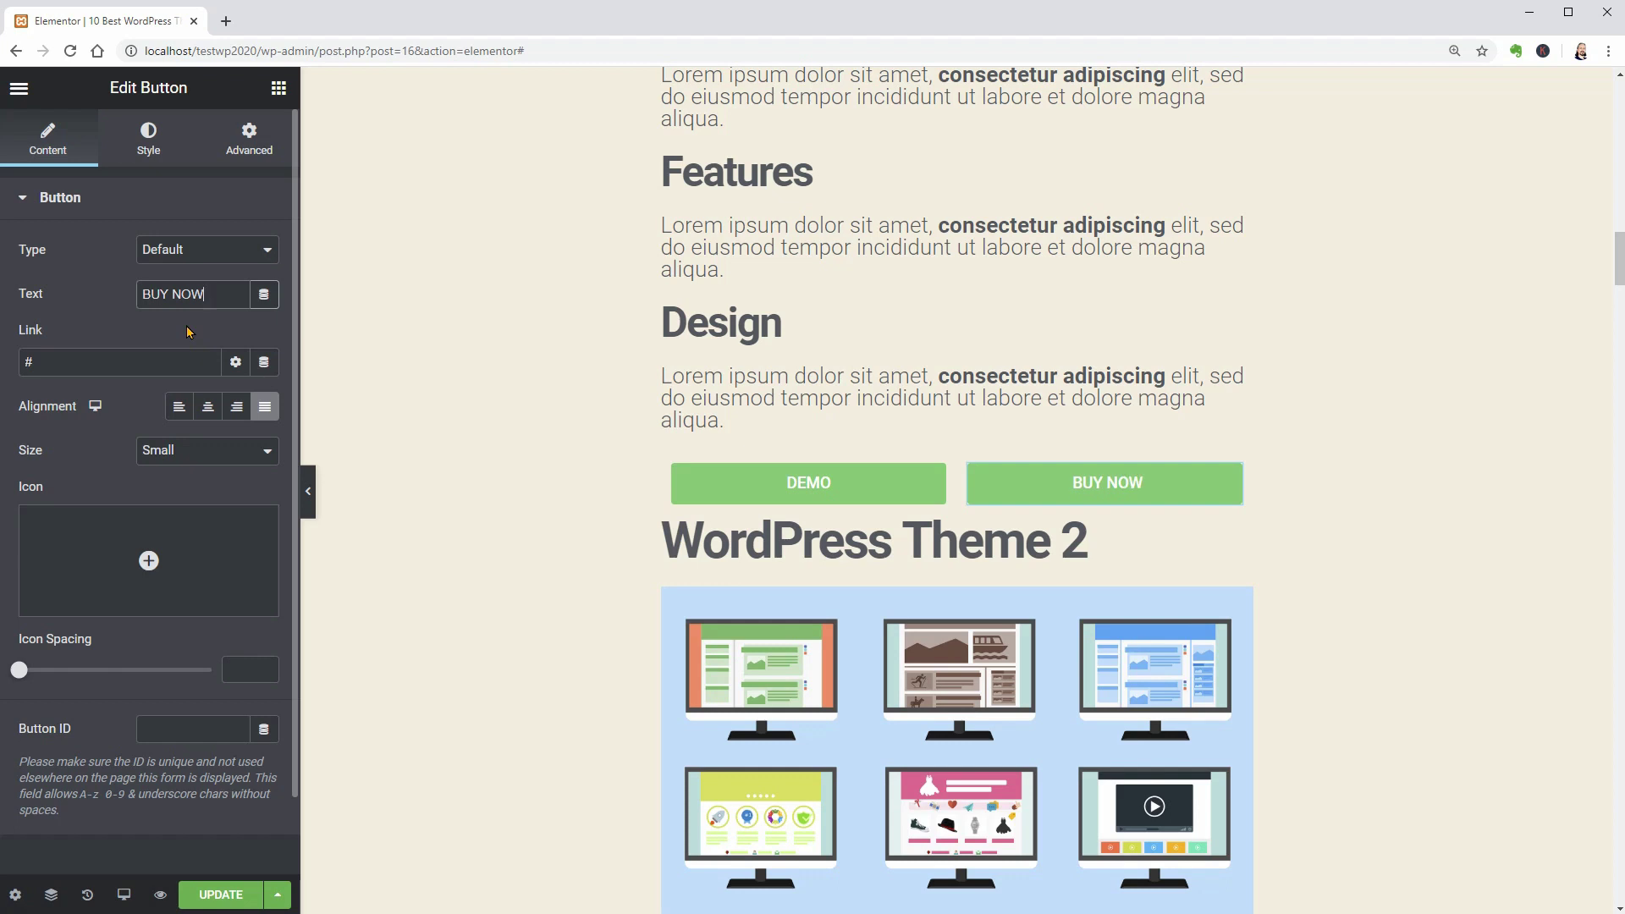
key("BackSpace")
key("BackSpace")
key("BackSpace")
type("DOWNLOAD")
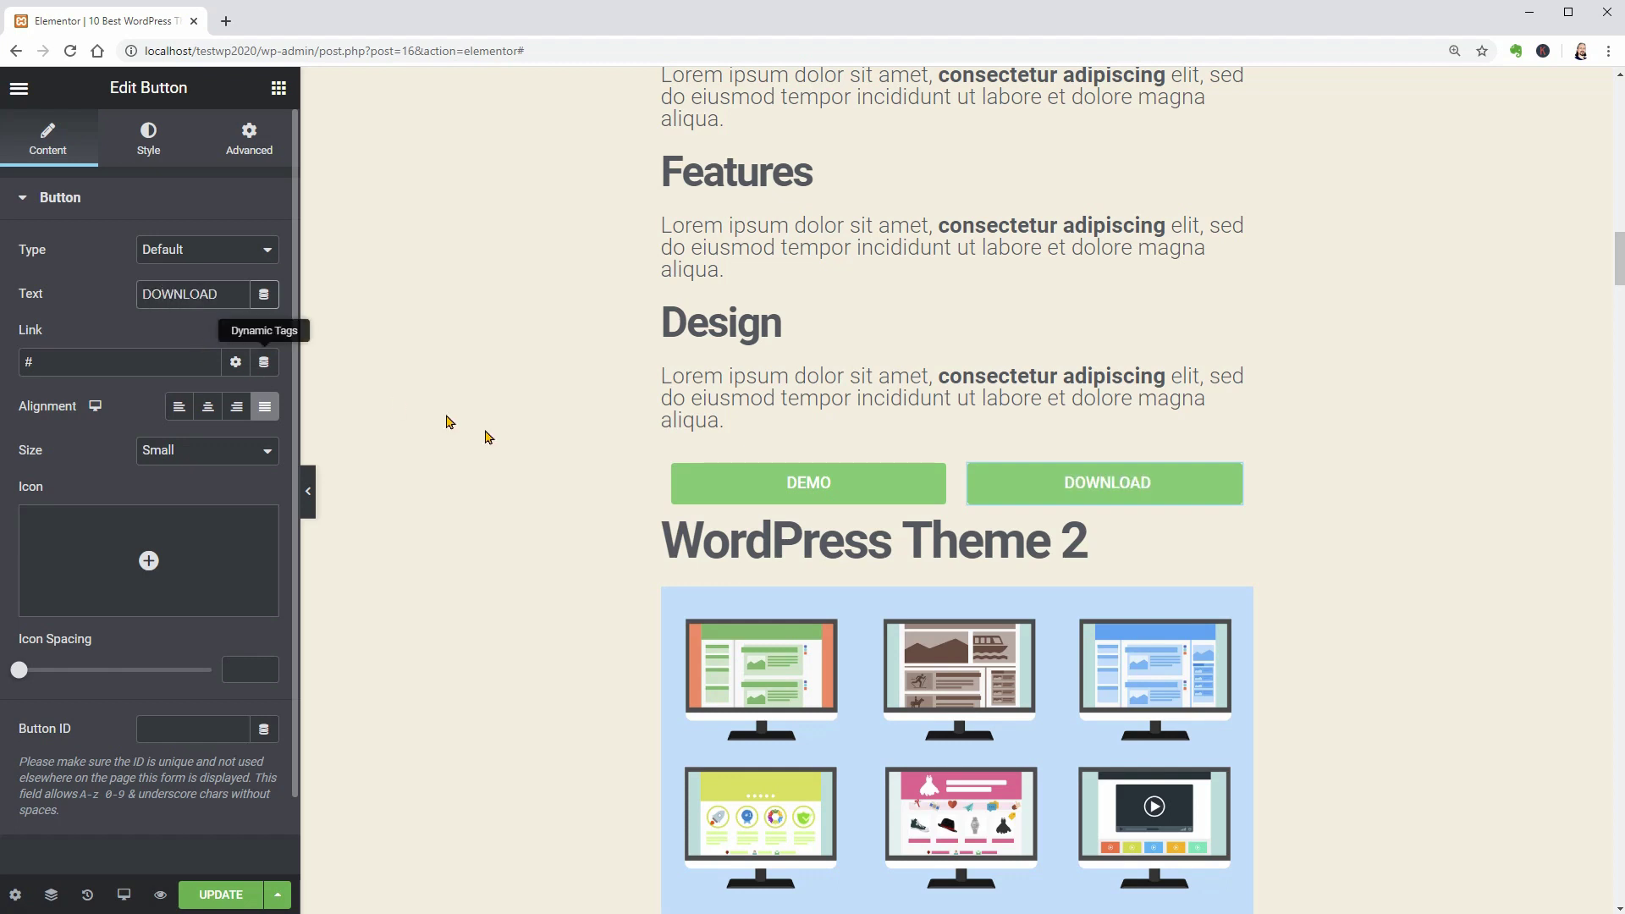
Give the DEMO button a red (#E41212) background.
left_click(791, 480)
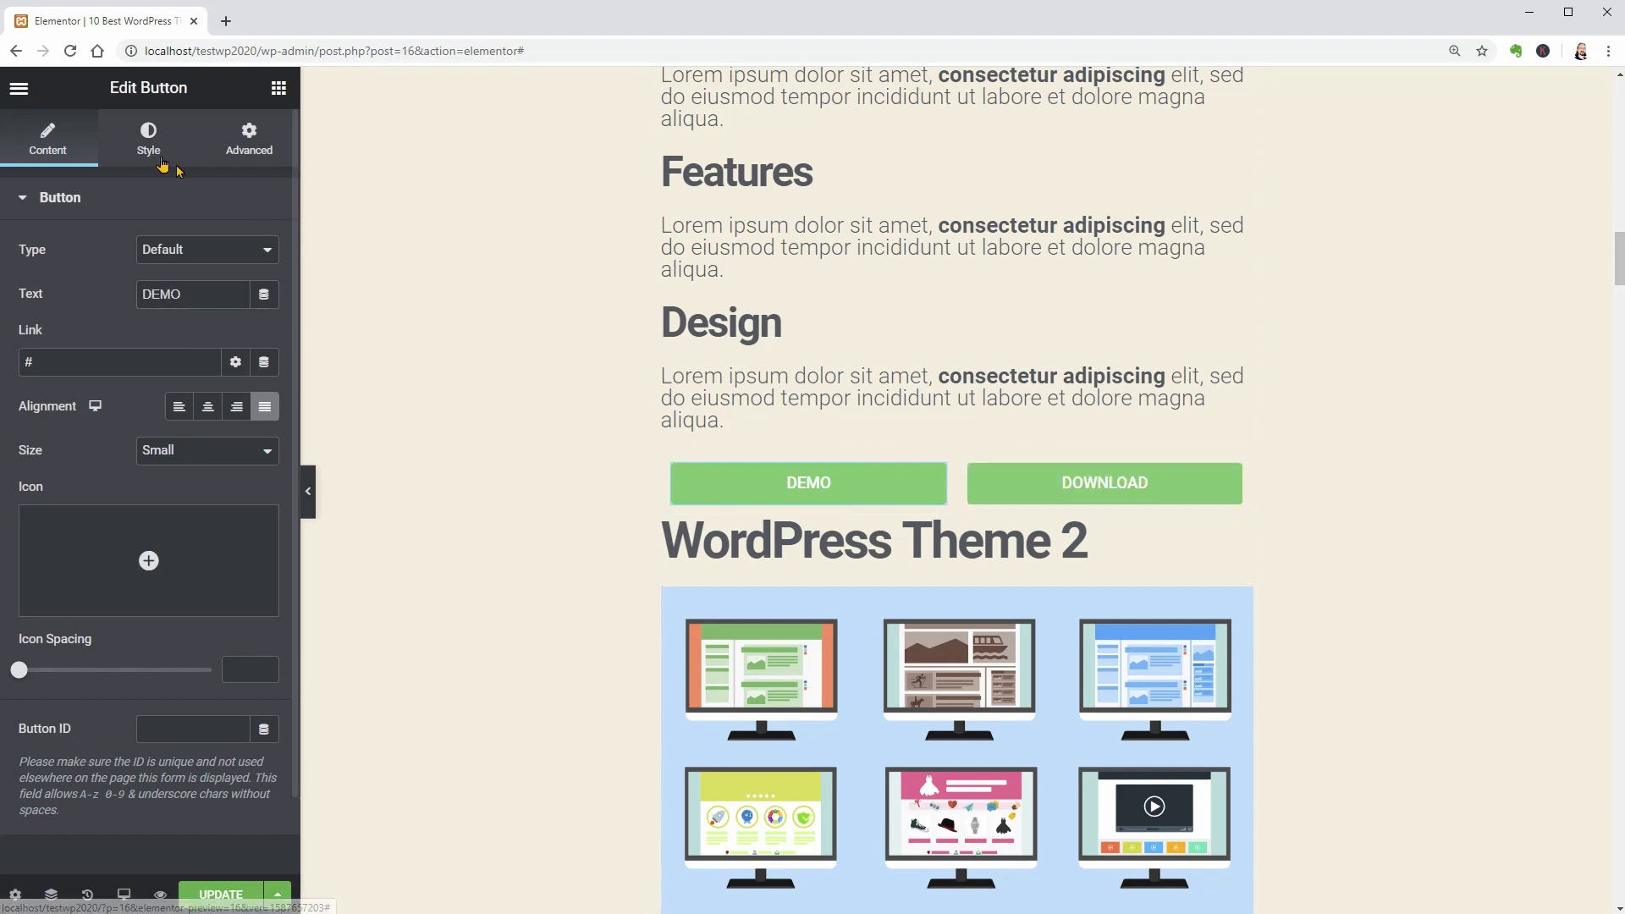
left_click(148, 136)
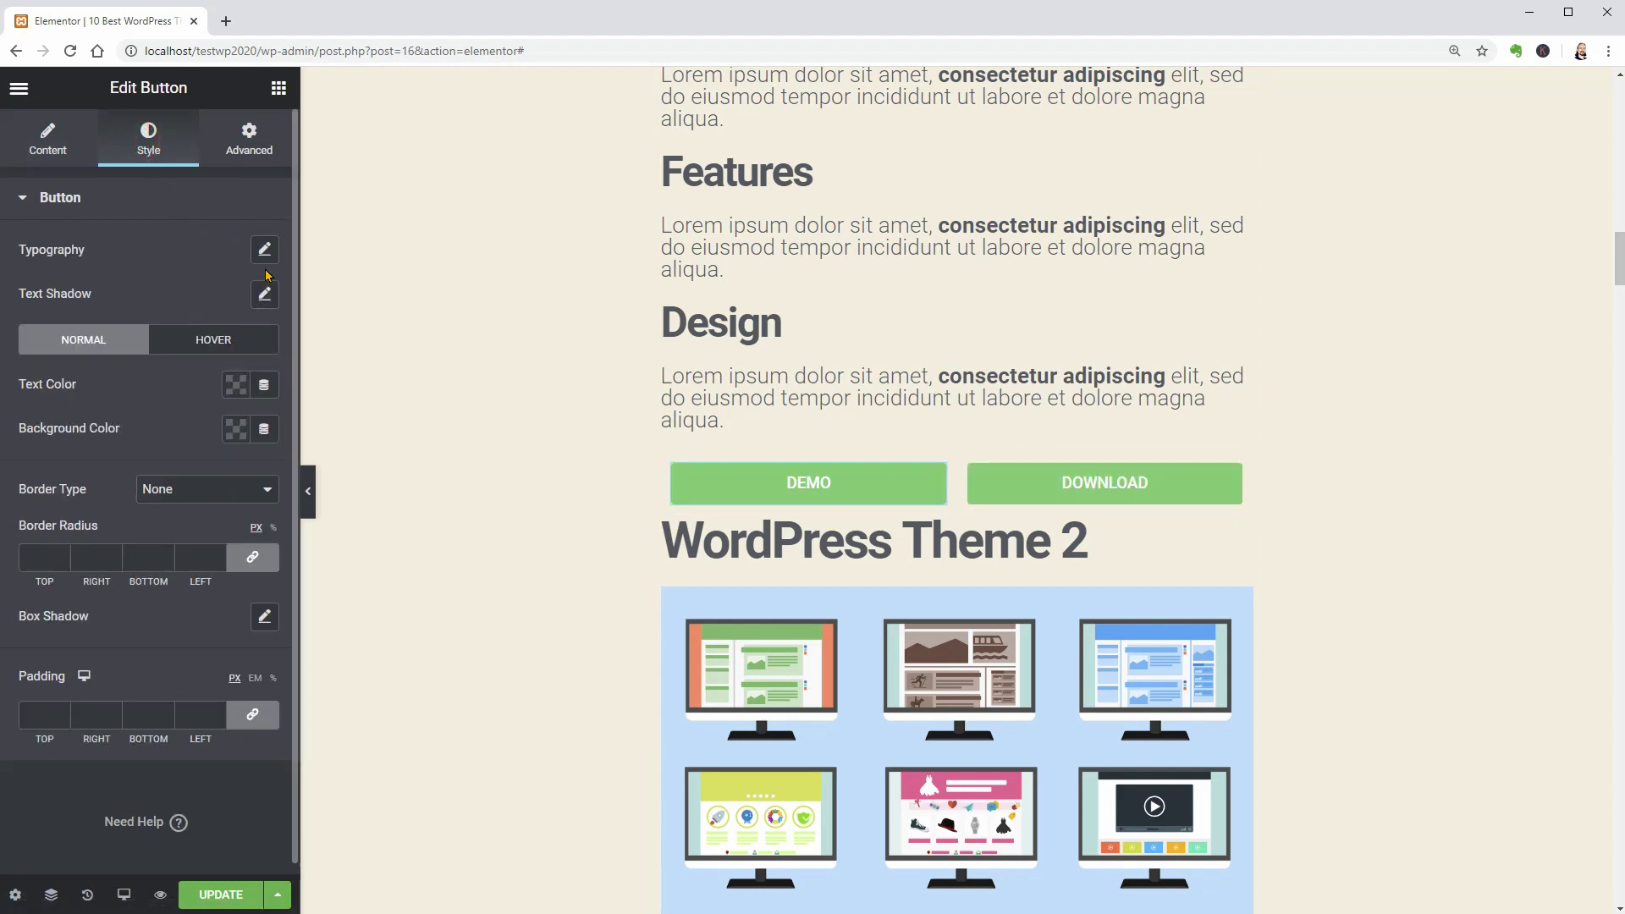
left_click(236, 429)
left_click_drag(283, 518, 364, 533)
key("Escape")
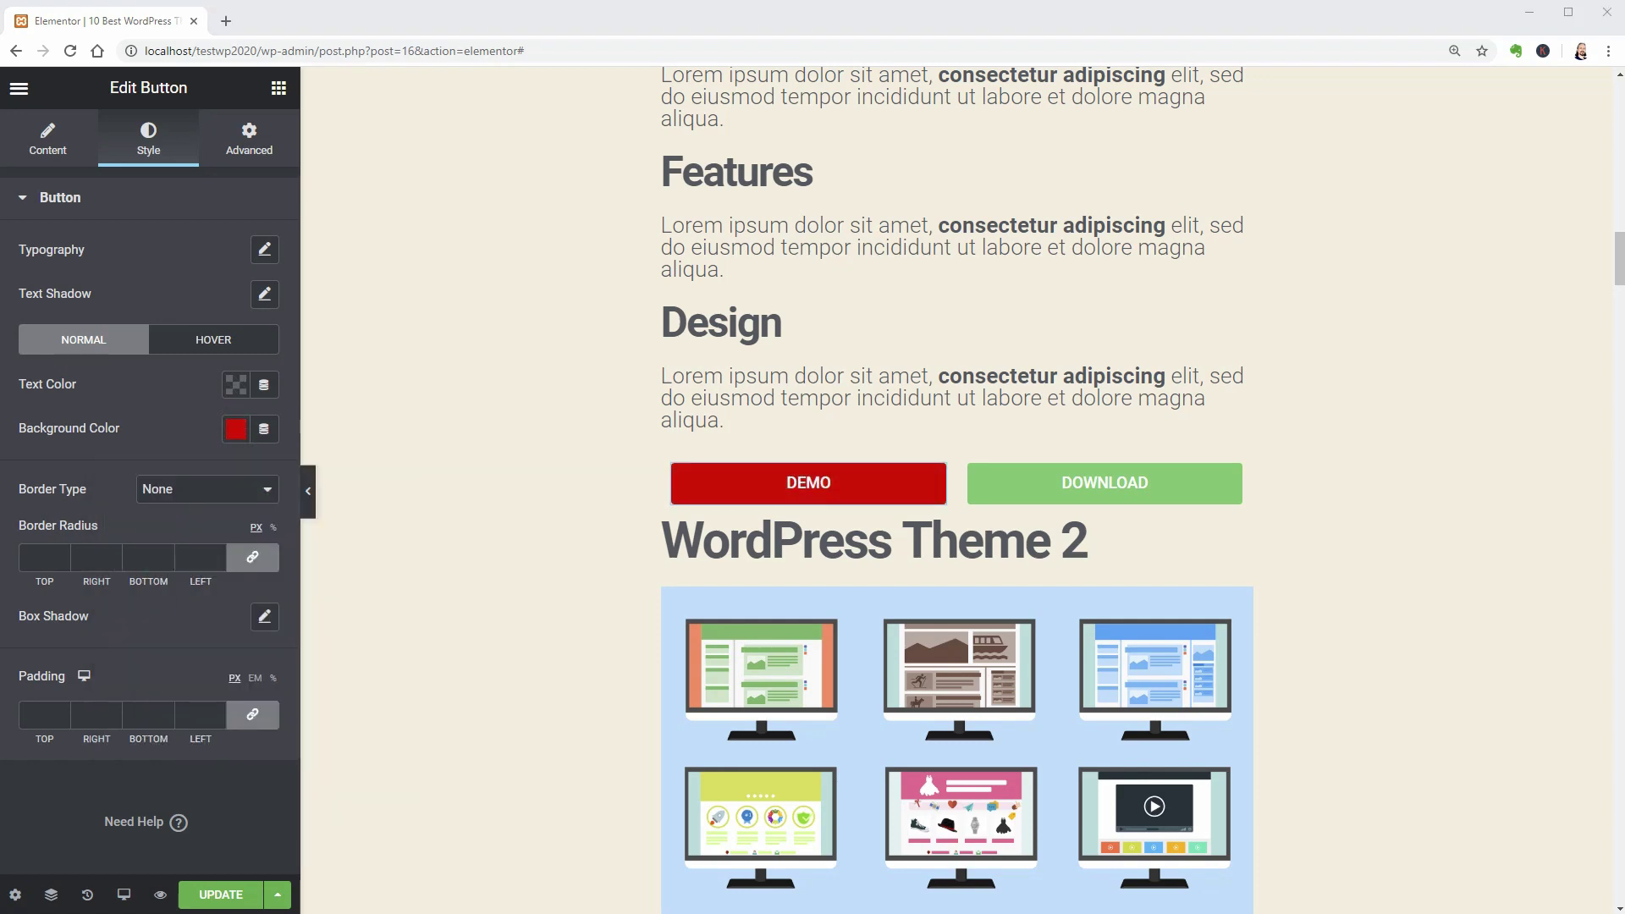
left_click(765, 322)
left_click(264, 506)
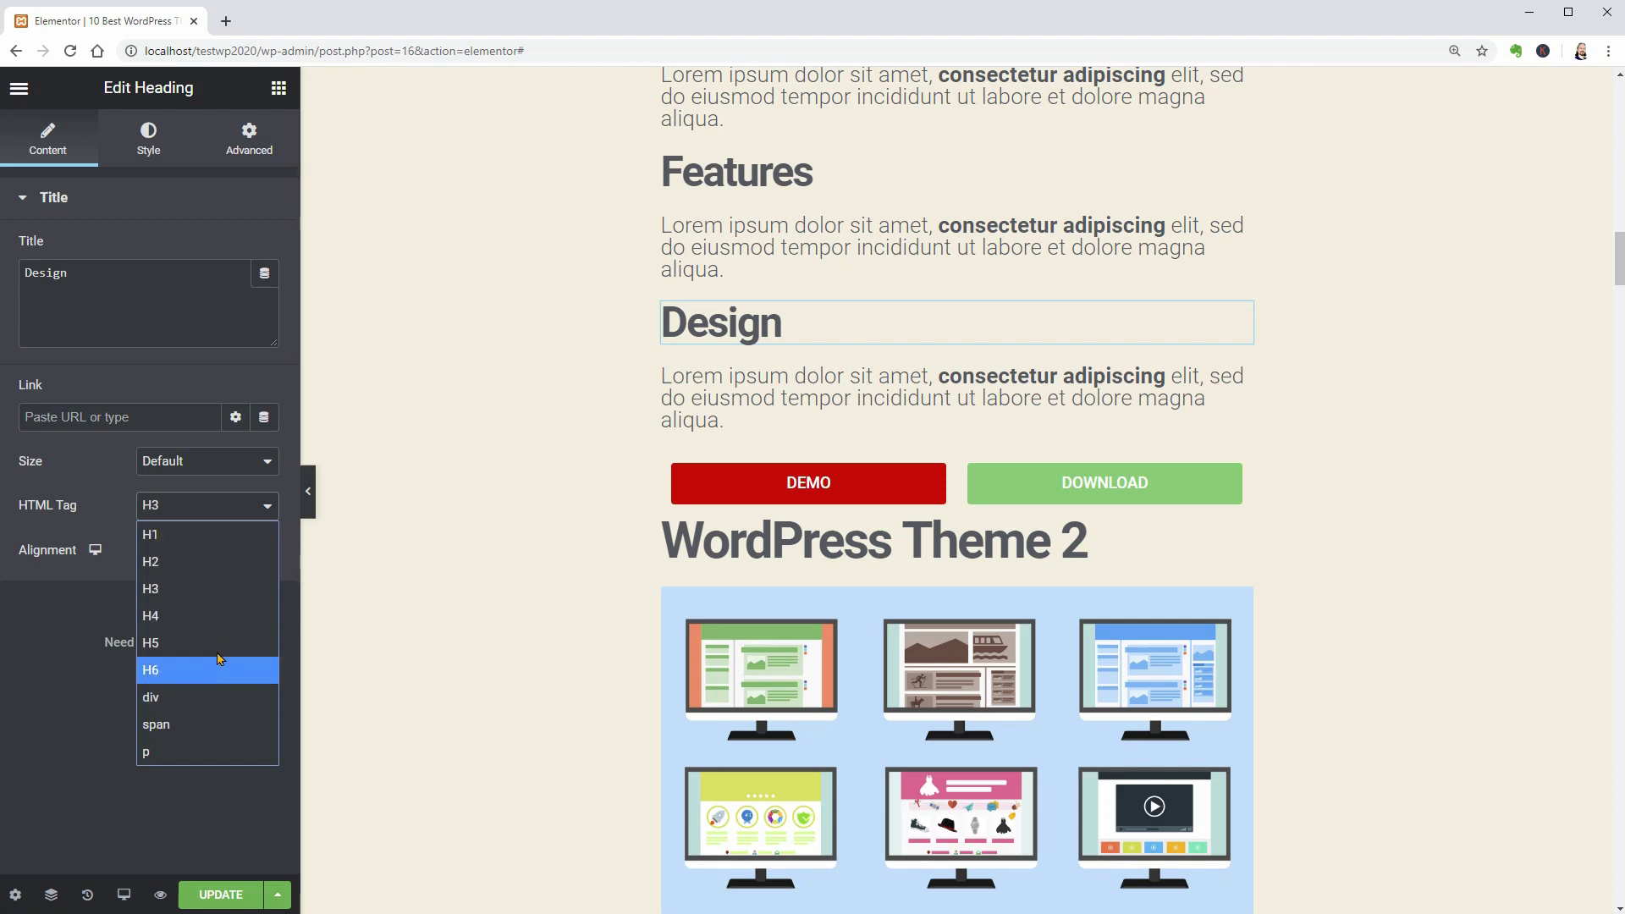
Keep the Design heading as H3 and the WordPress Theme 1 heading as H2.
left_click(210, 588)
scroll(914, 488, "up", 4)
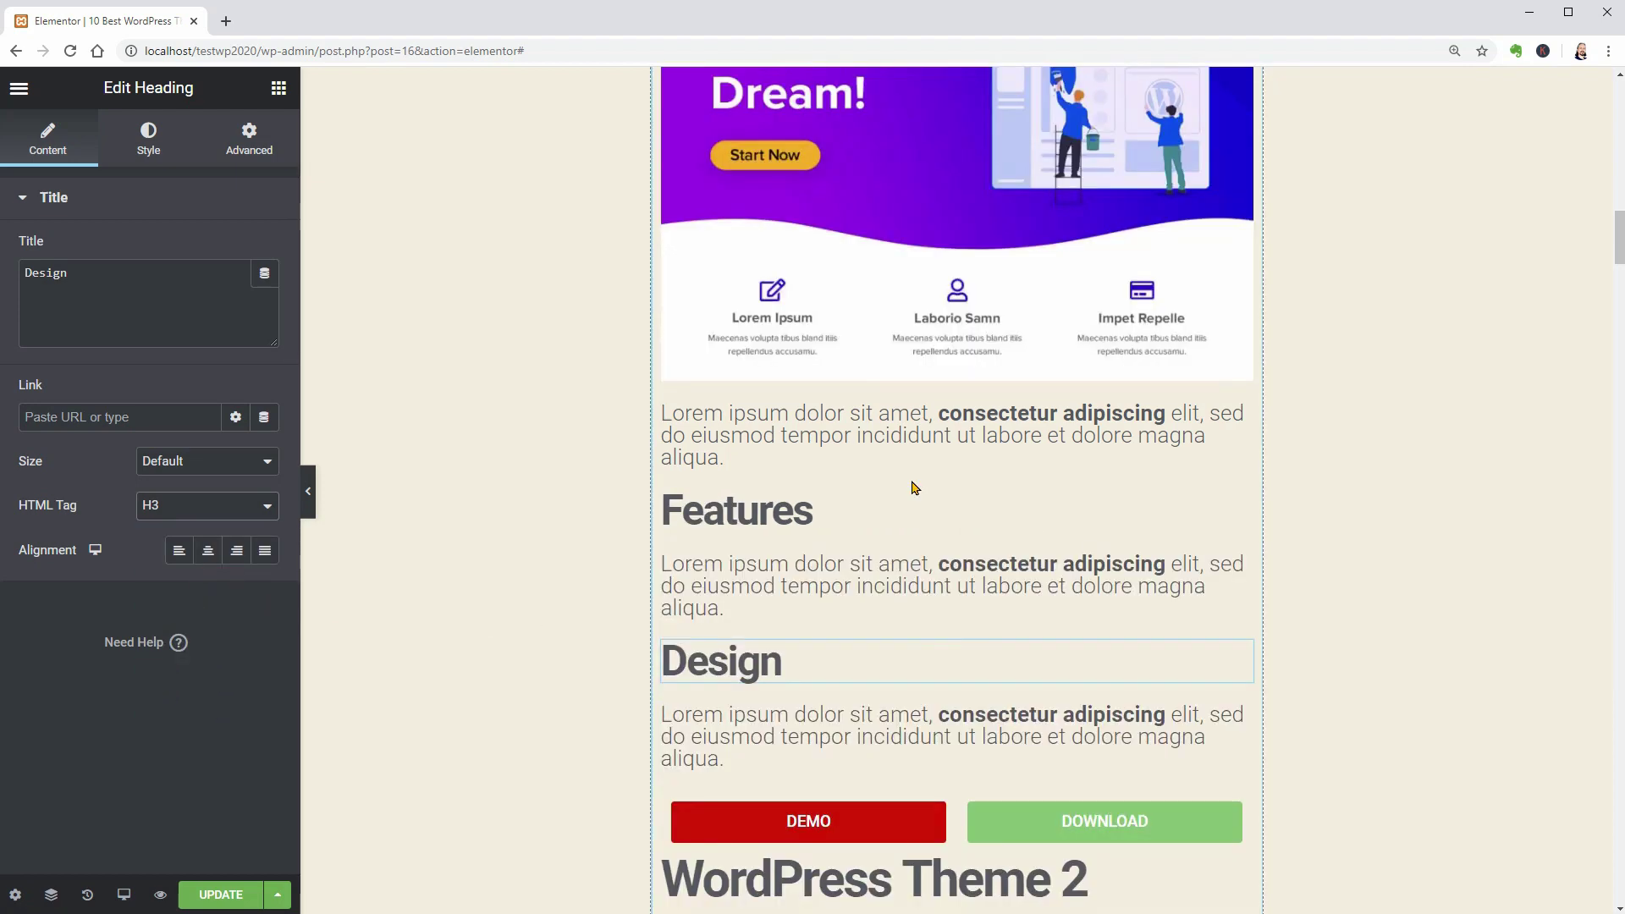
scroll(912, 482, "up", 4)
left_click(858, 244)
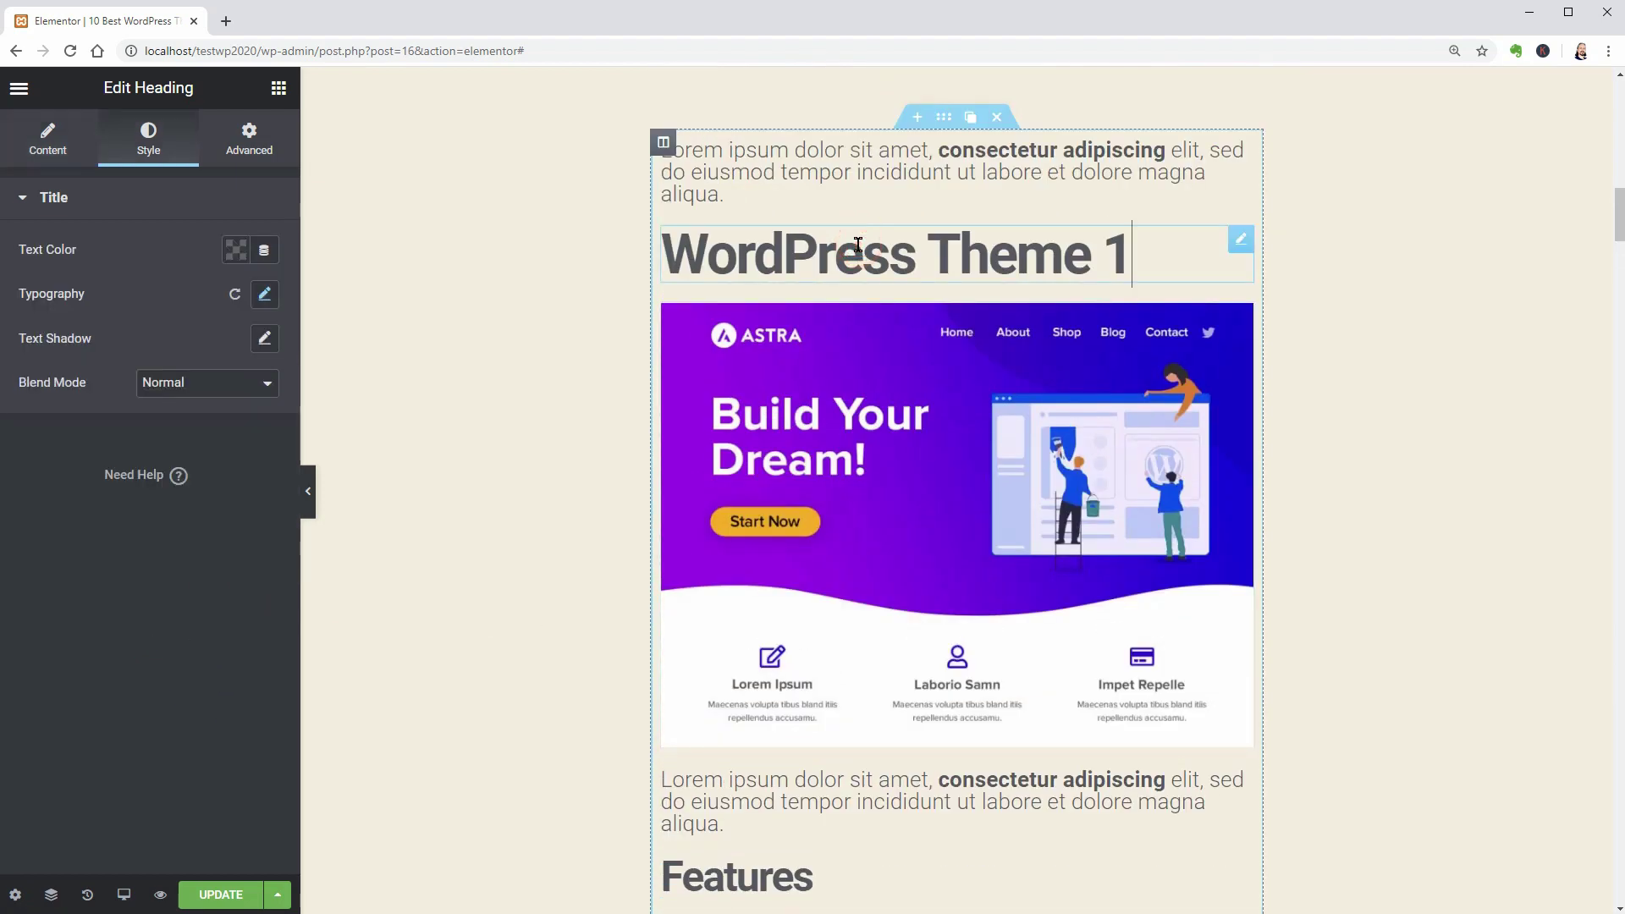
left_click(67, 154)
left_click(182, 506)
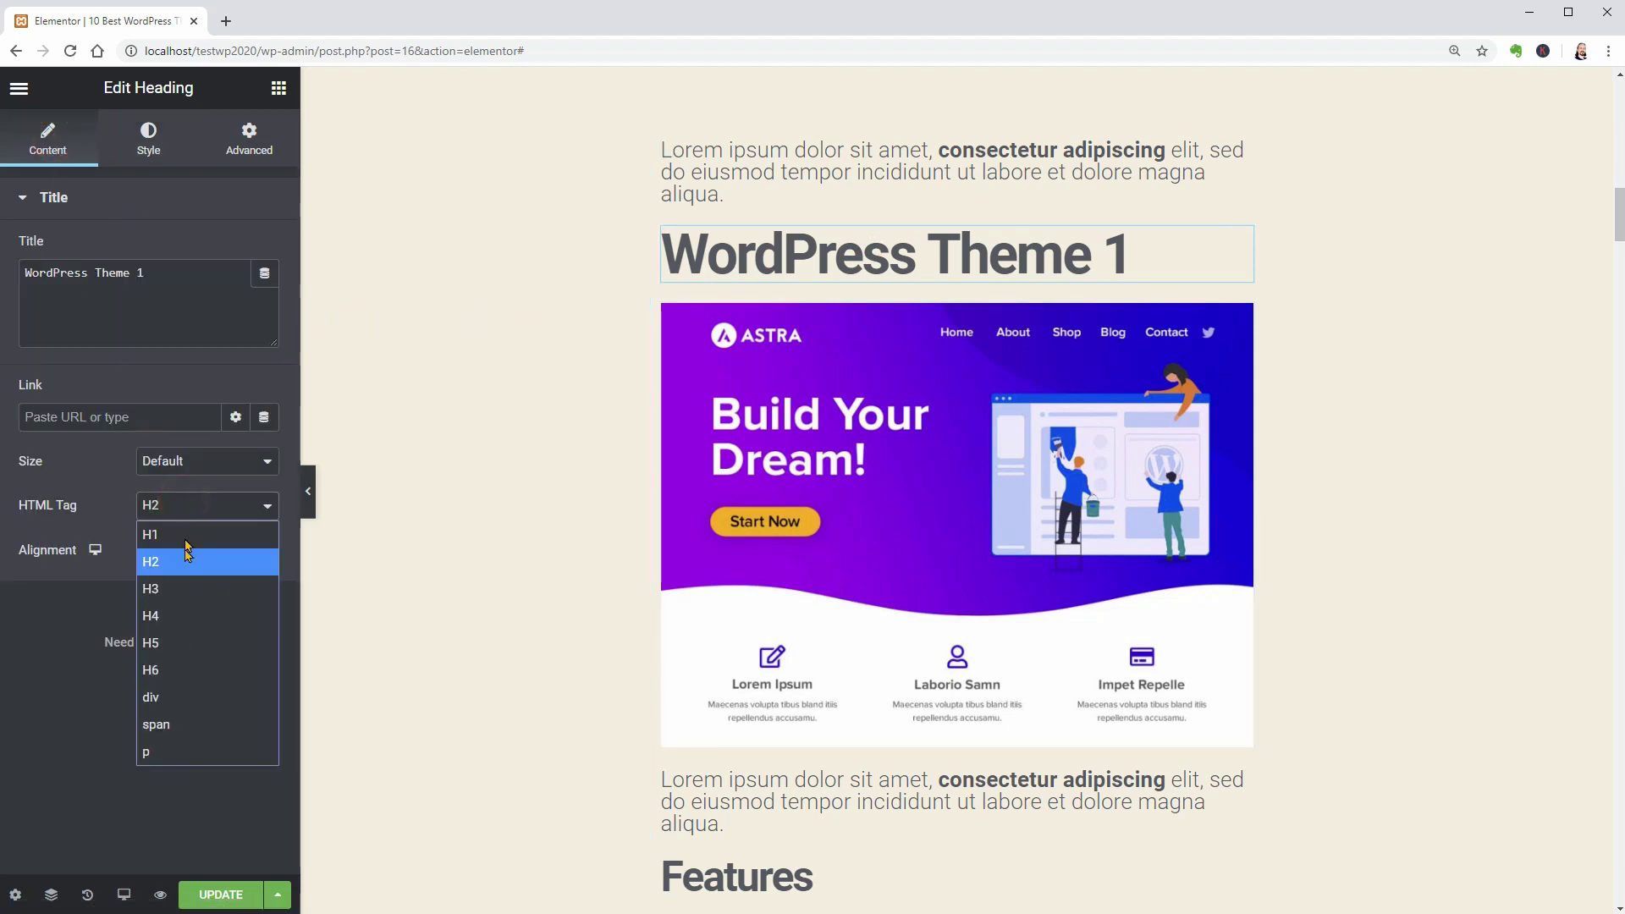
left_click(188, 563)
Inspect the post title in the browser's developer tools.
scroll(1388, 511, "up", 5)
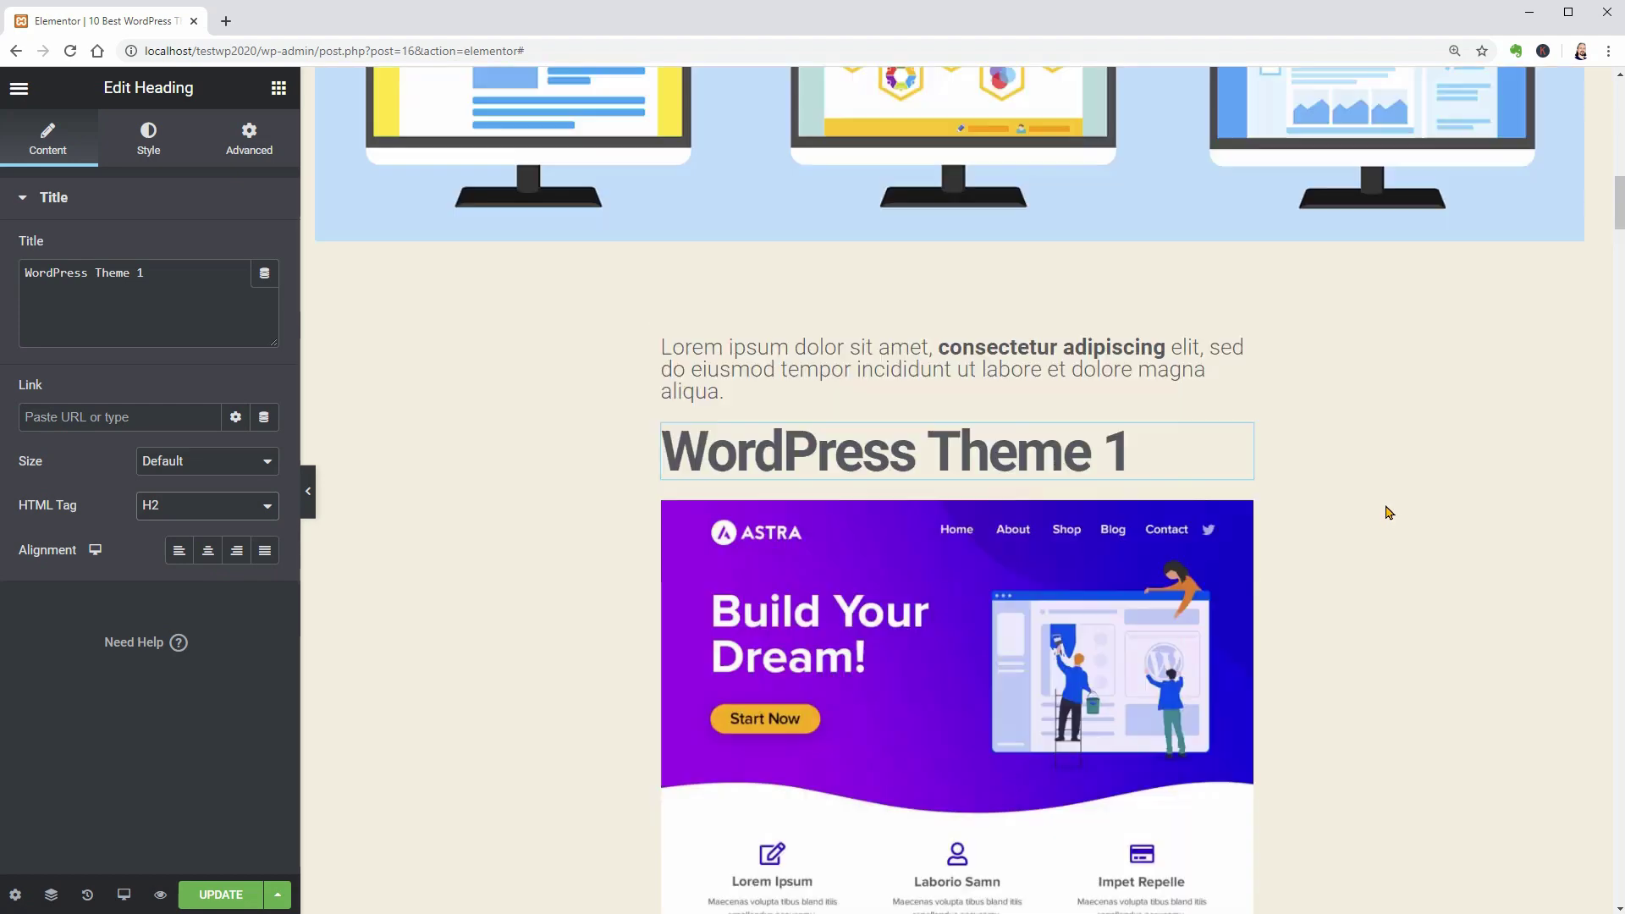
scroll(1388, 511, "up", 10)
right_click(947, 388)
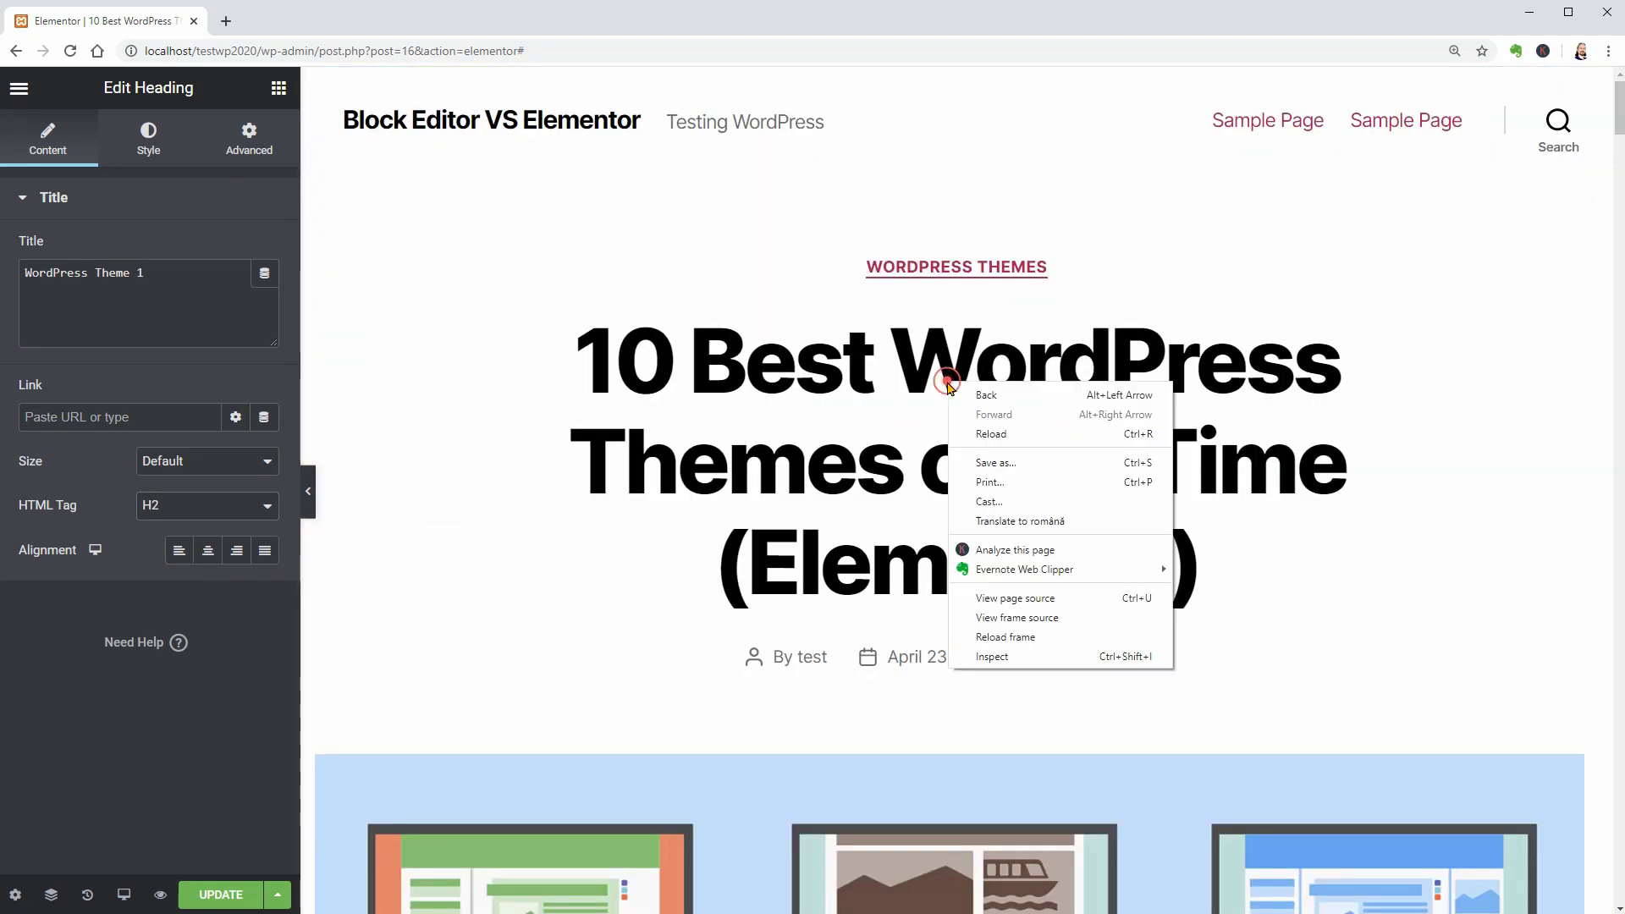
left_click(1024, 657)
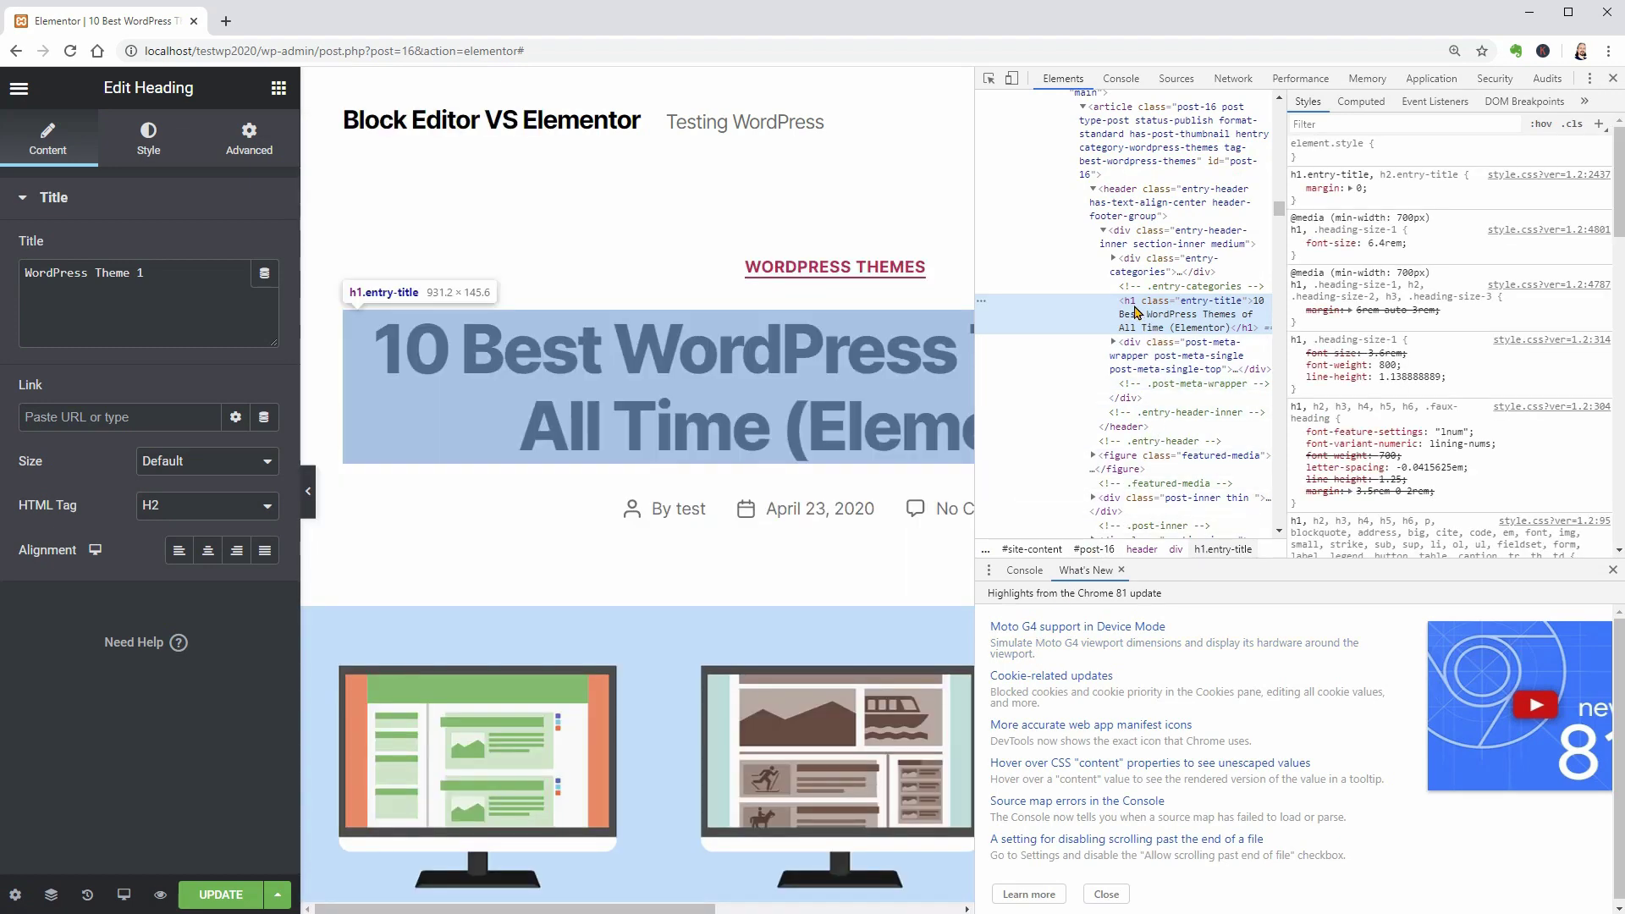
Close the developer tools and scroll the canvas back down to WordPress Theme 2.
left_click(1612, 78)
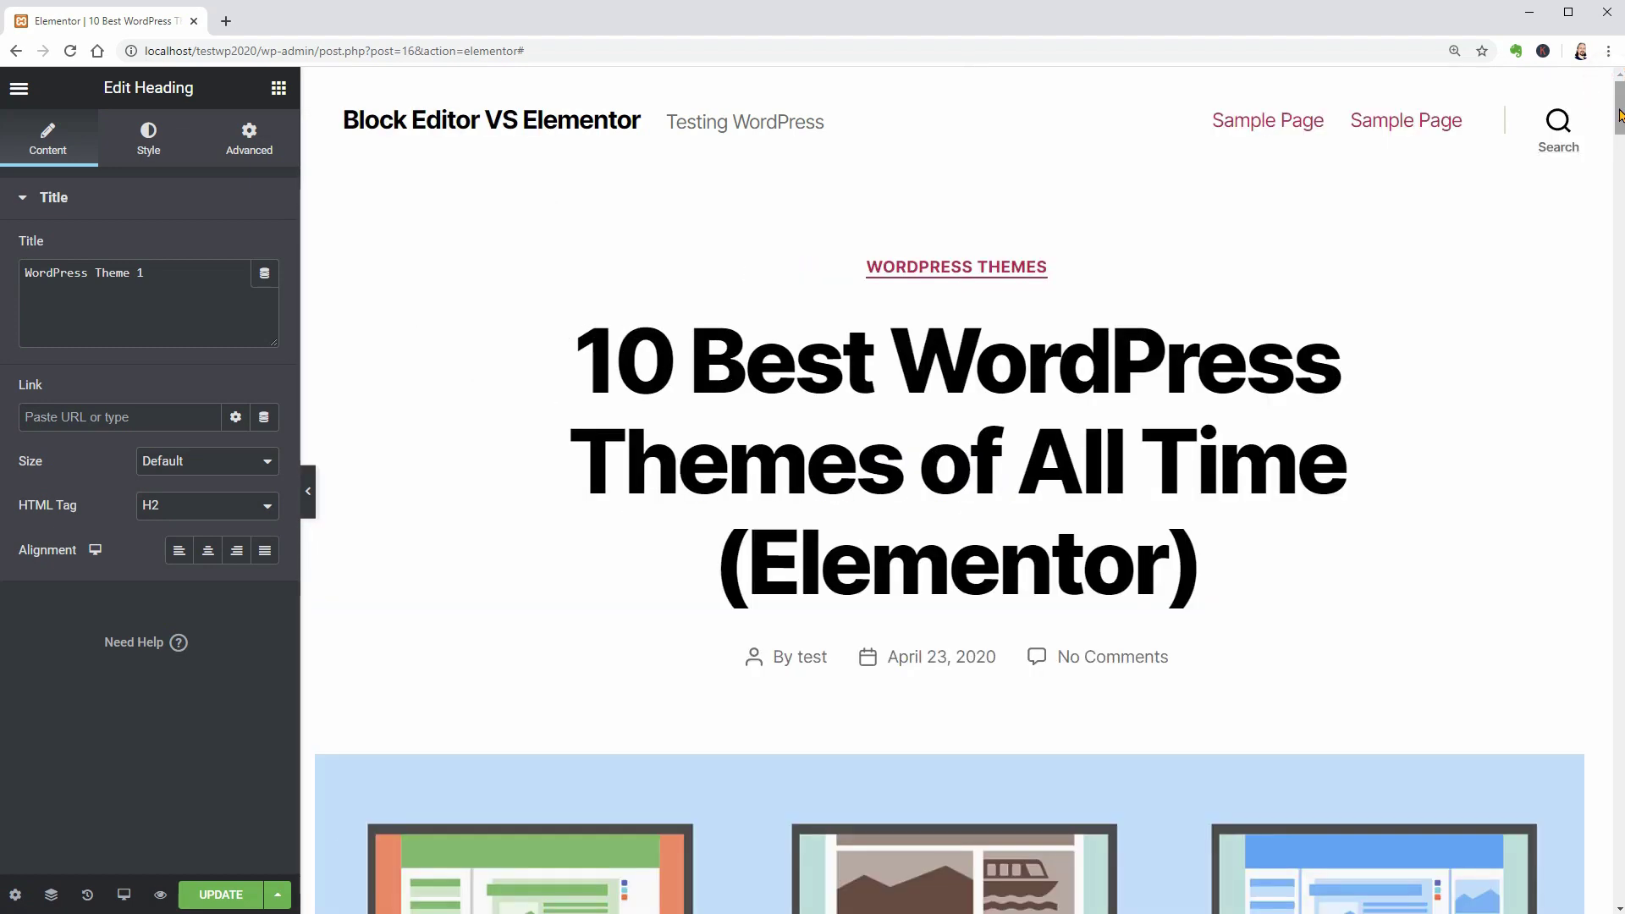
left_click_drag(1618, 115, 1618, 264)
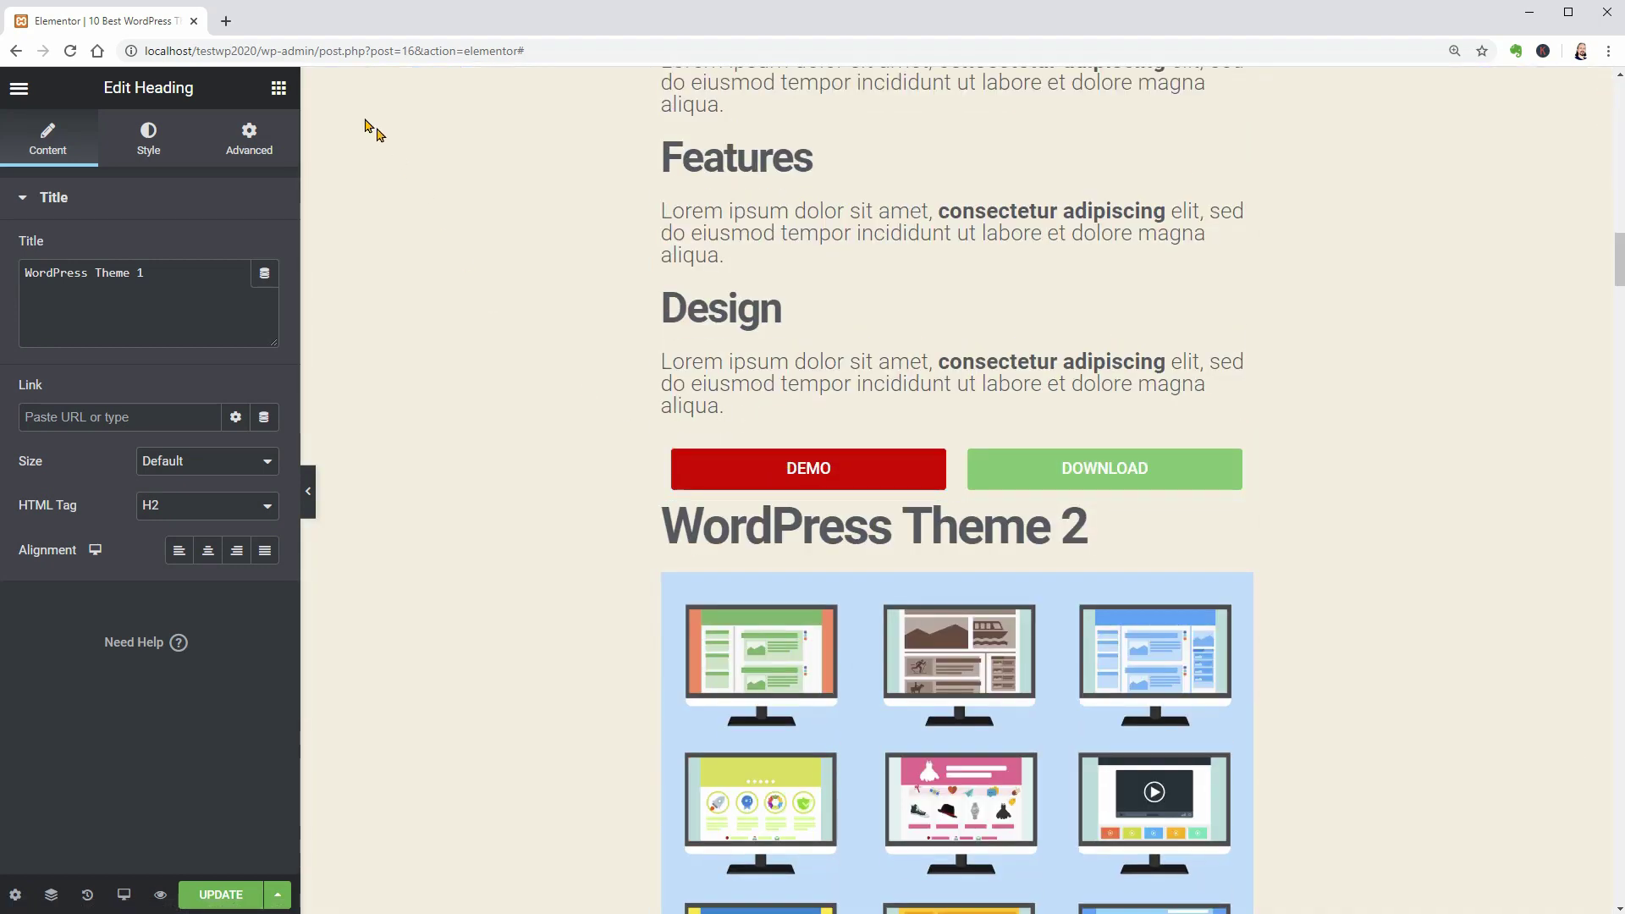
Insert a Spacer below the DEMO and DOWNLOAD buttons.
left_click(278, 90)
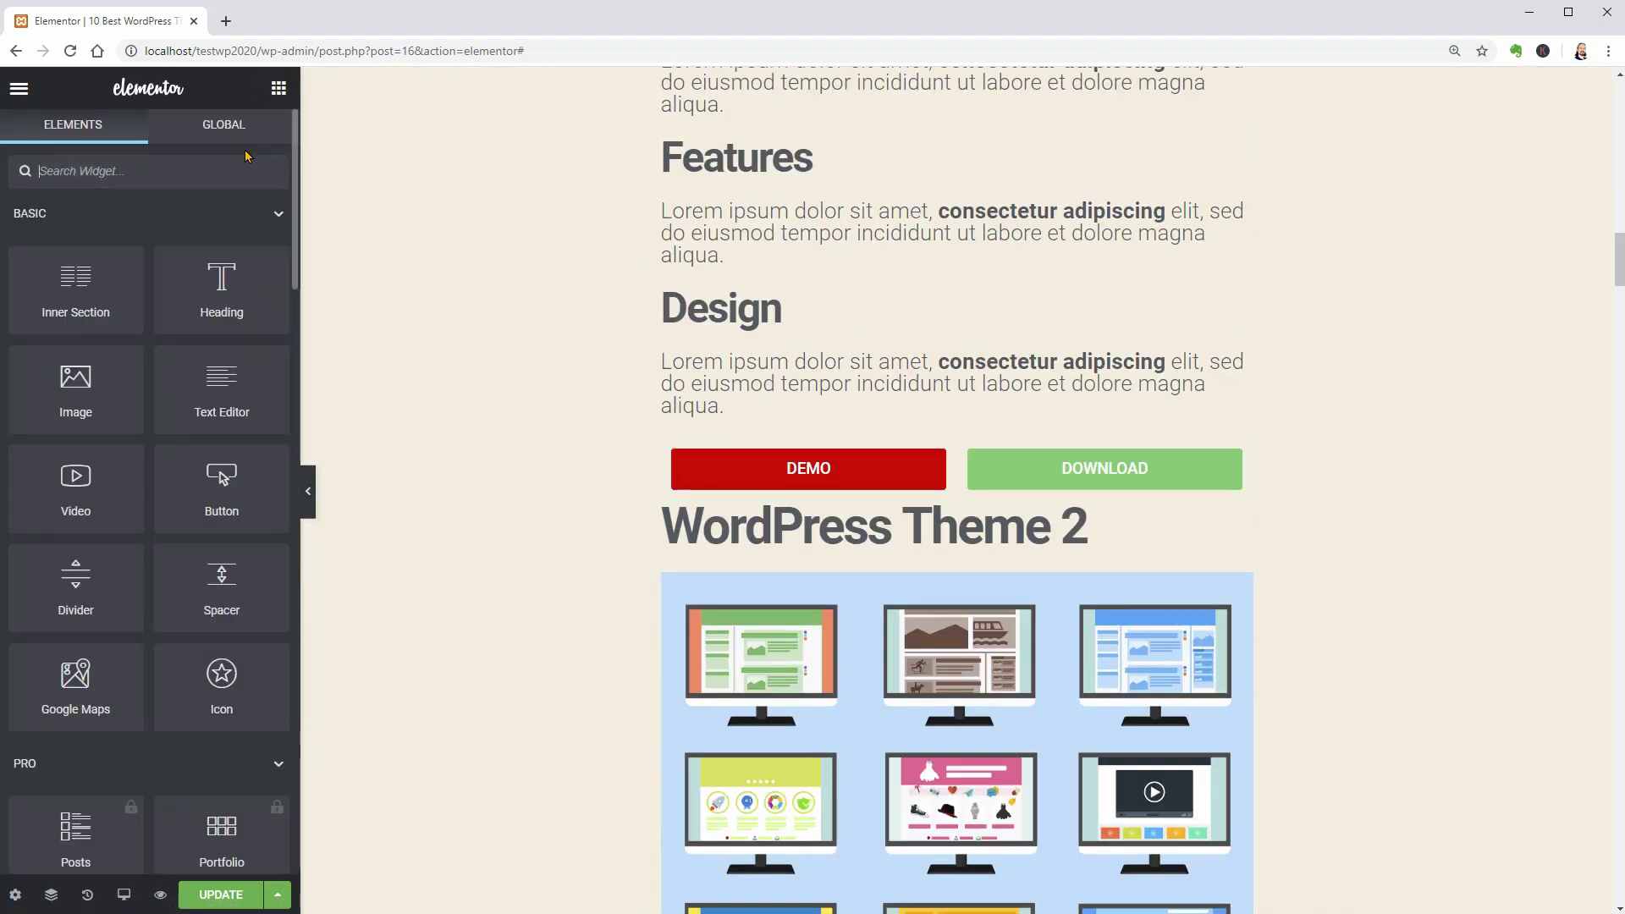
type("spa")
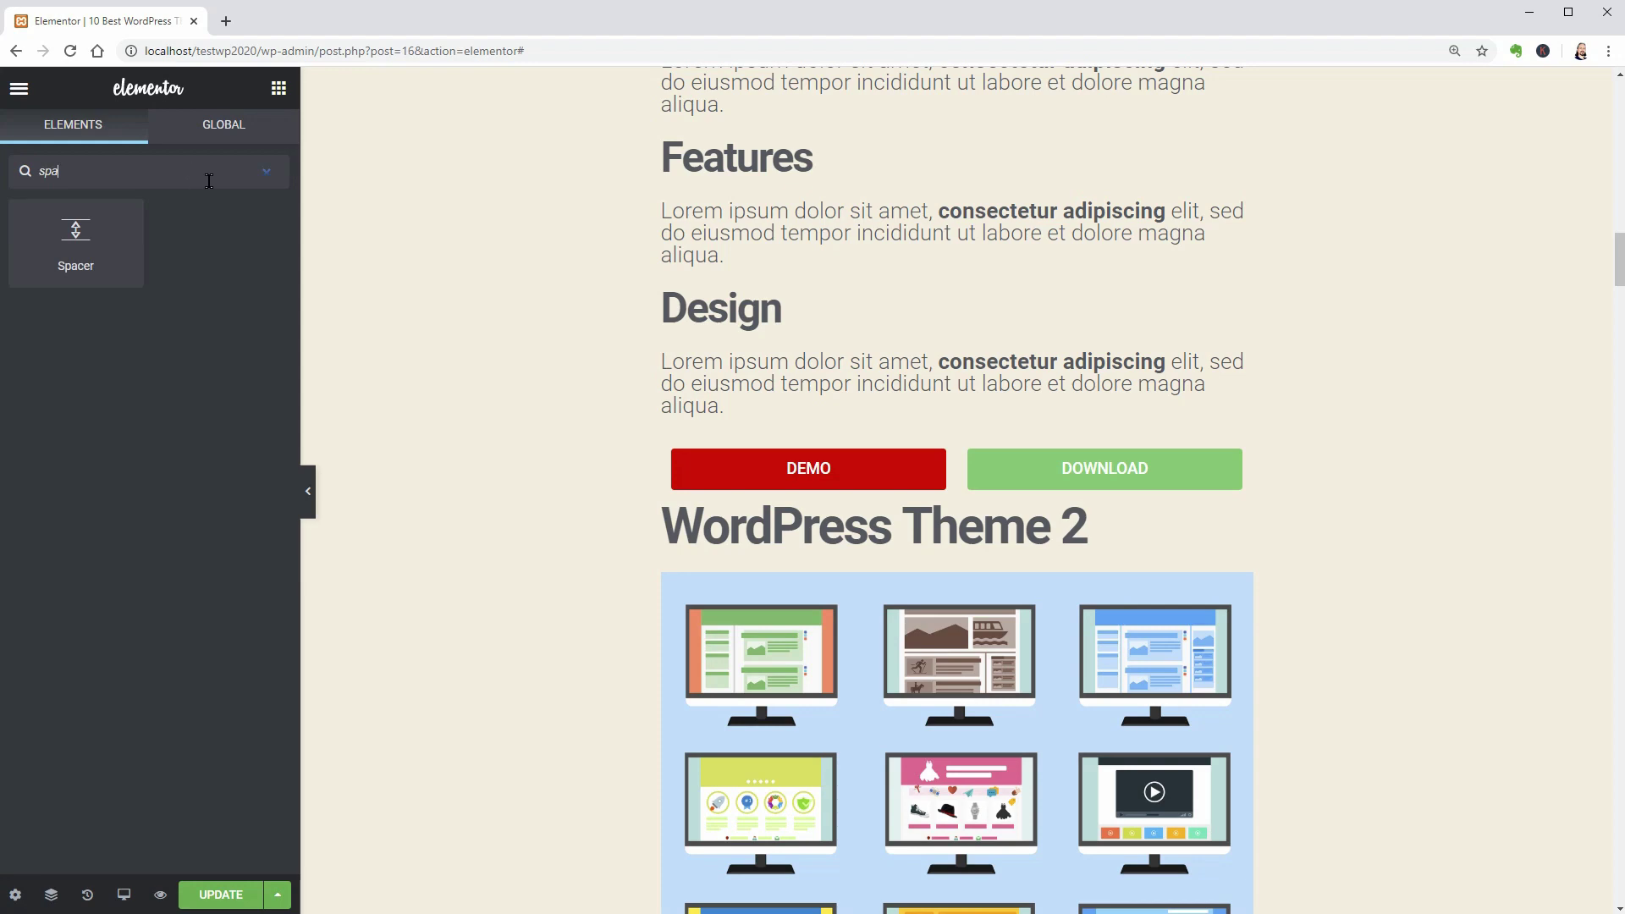
left_click_drag(53, 237, 1079, 544)
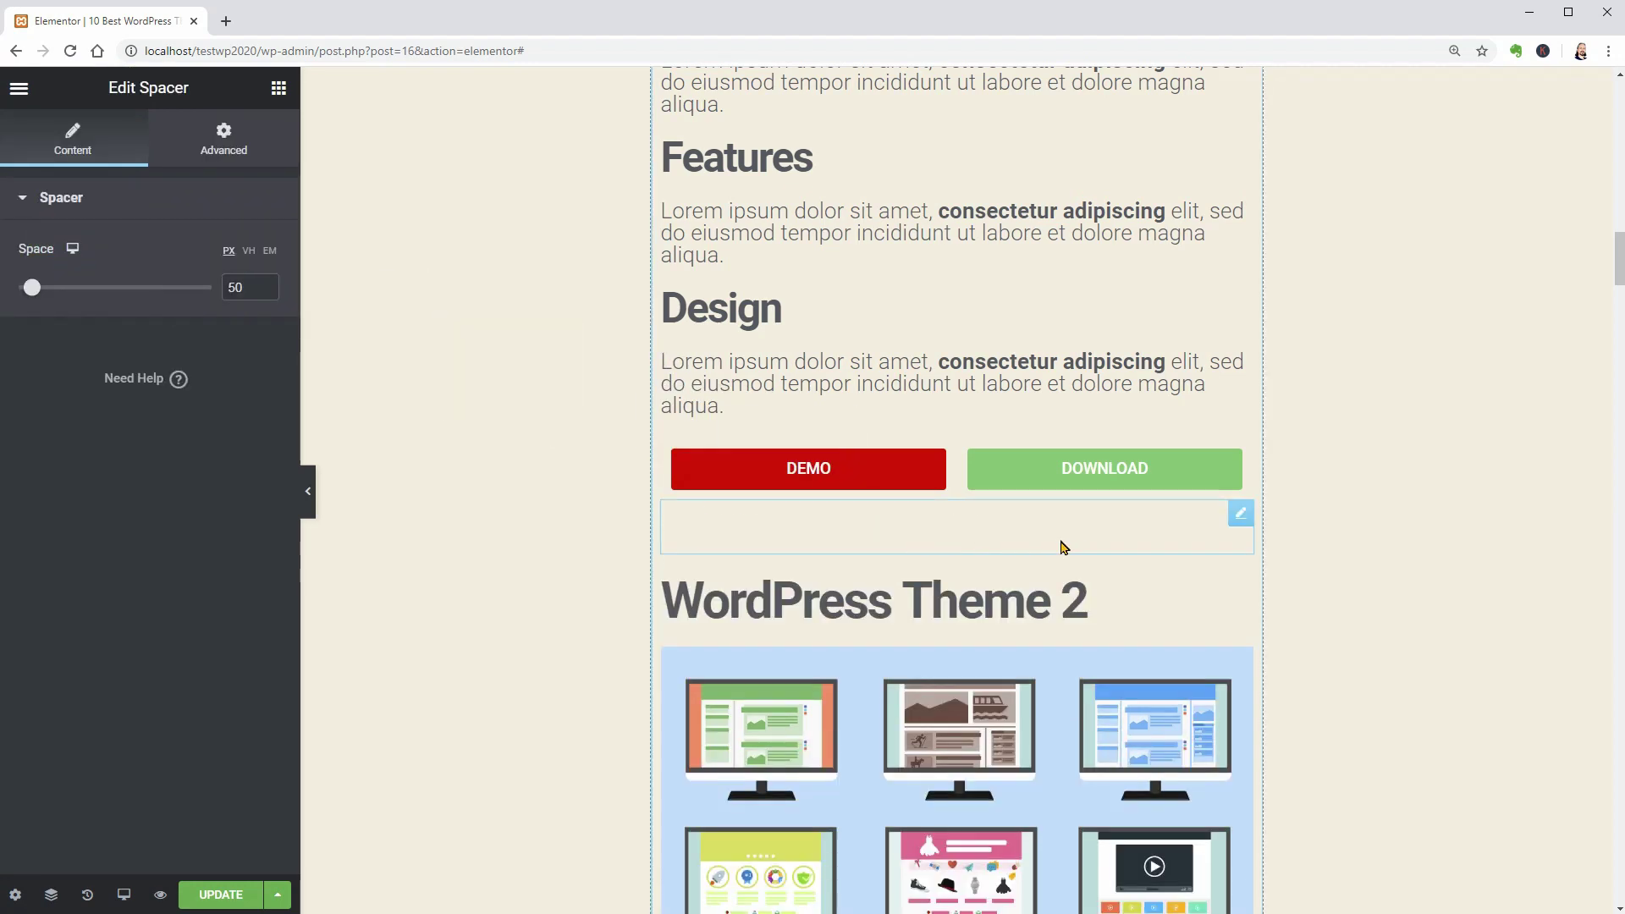
scroll(1063, 548, "up", 3)
Add an Accordion widget under the first image with Features and Design items.
left_click(279, 88)
left_click_drag(75, 464, 935, 429)
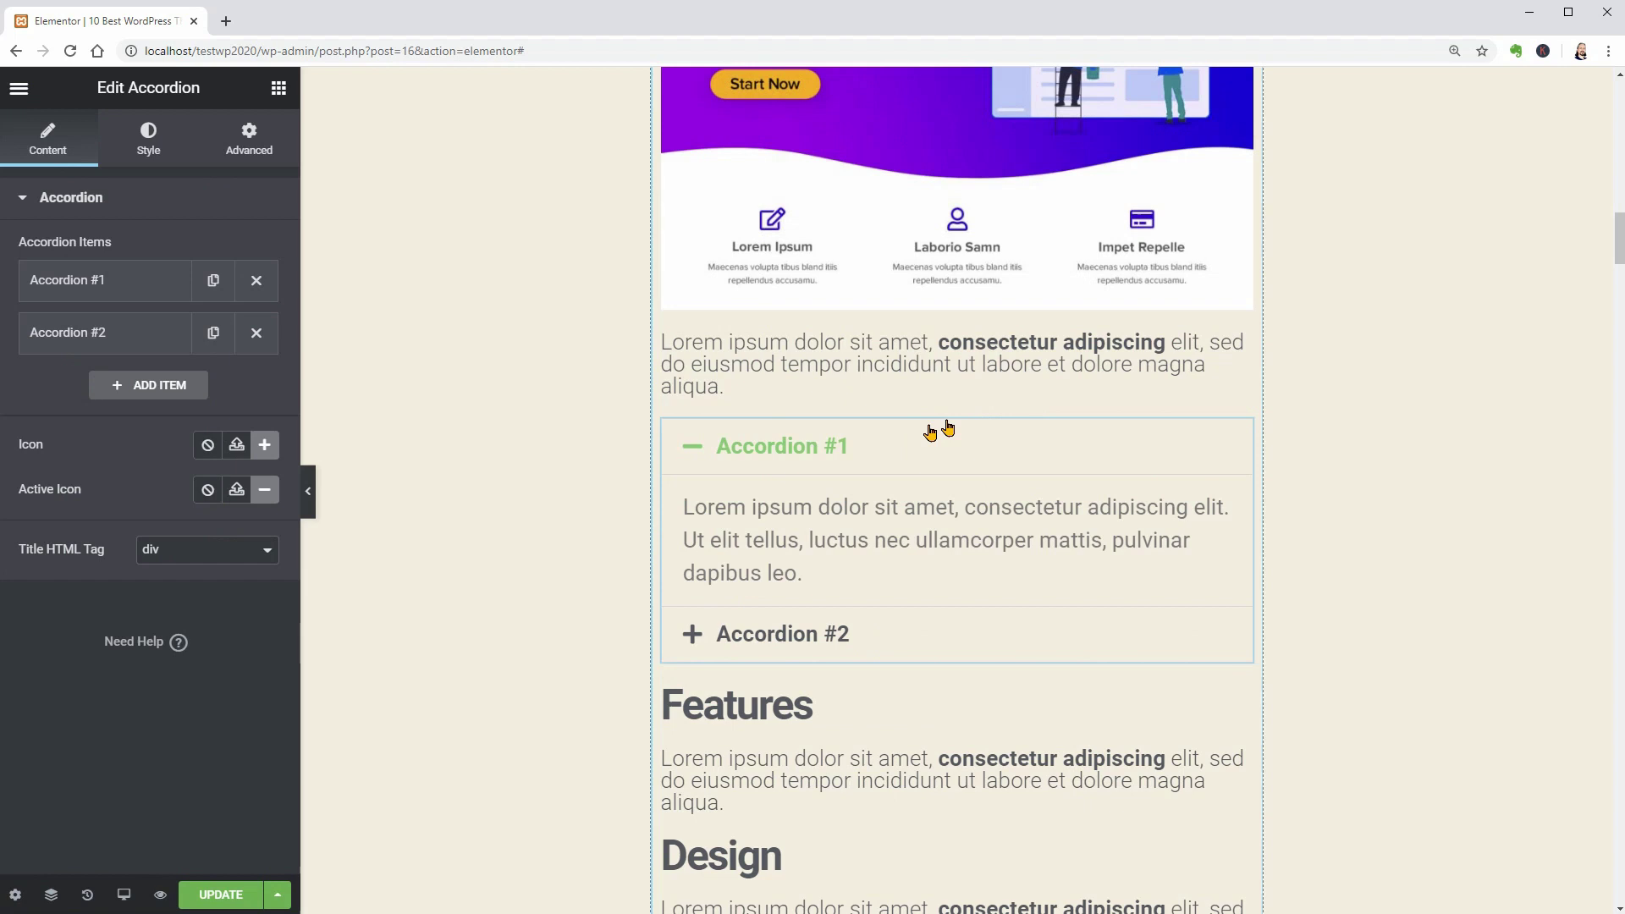
left_click(130, 280)
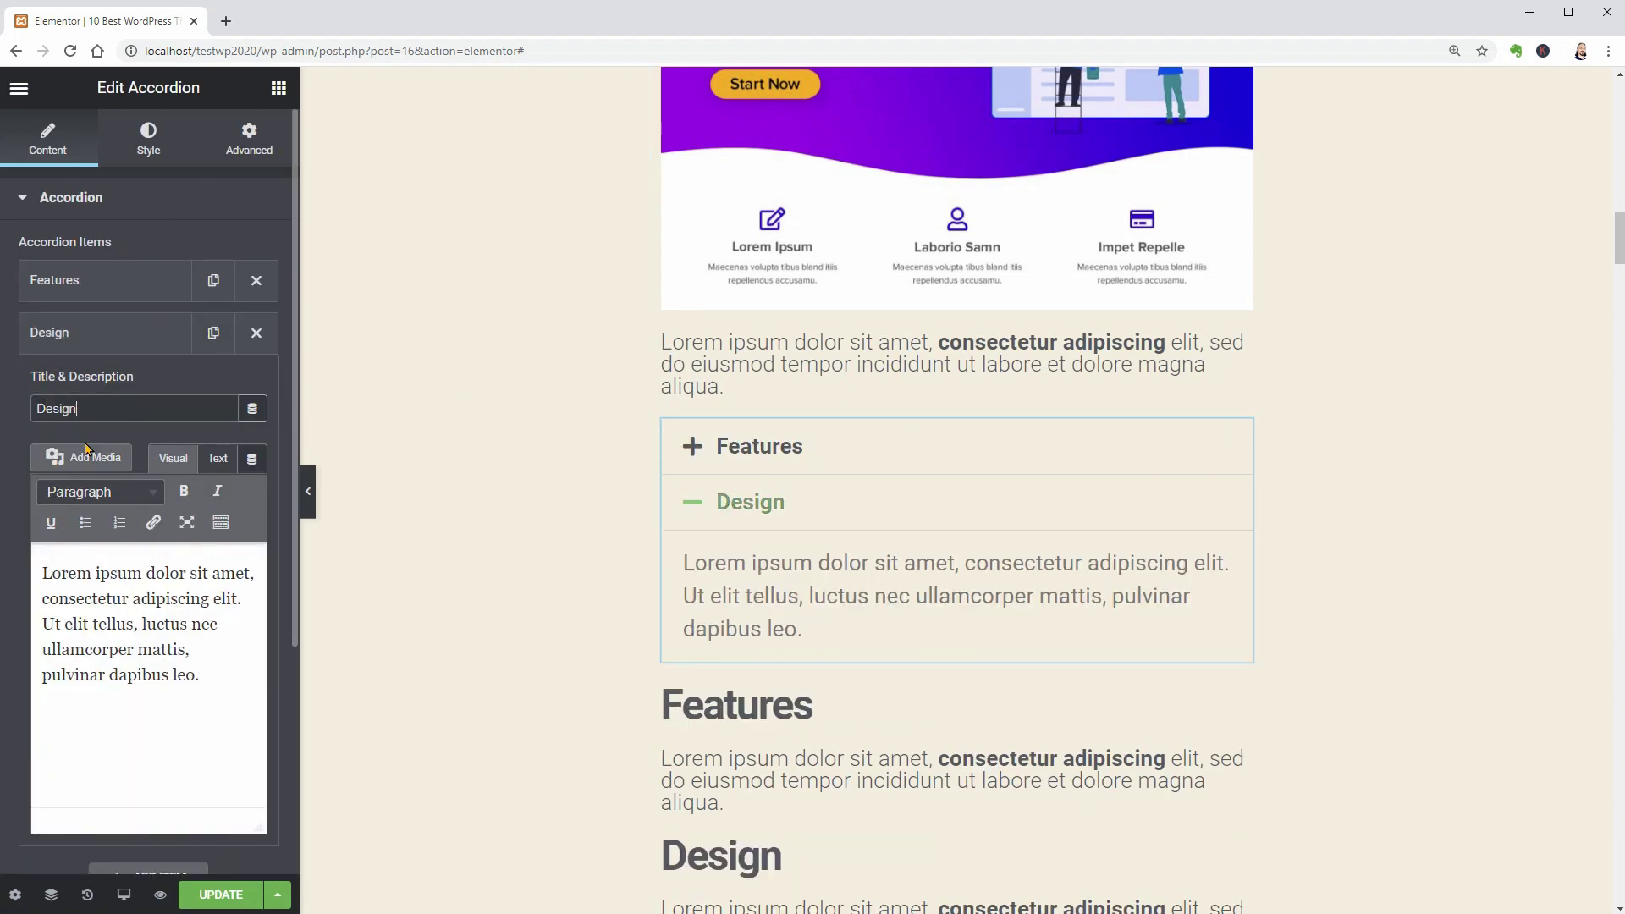
left_click(690, 506)
left_click(692, 512)
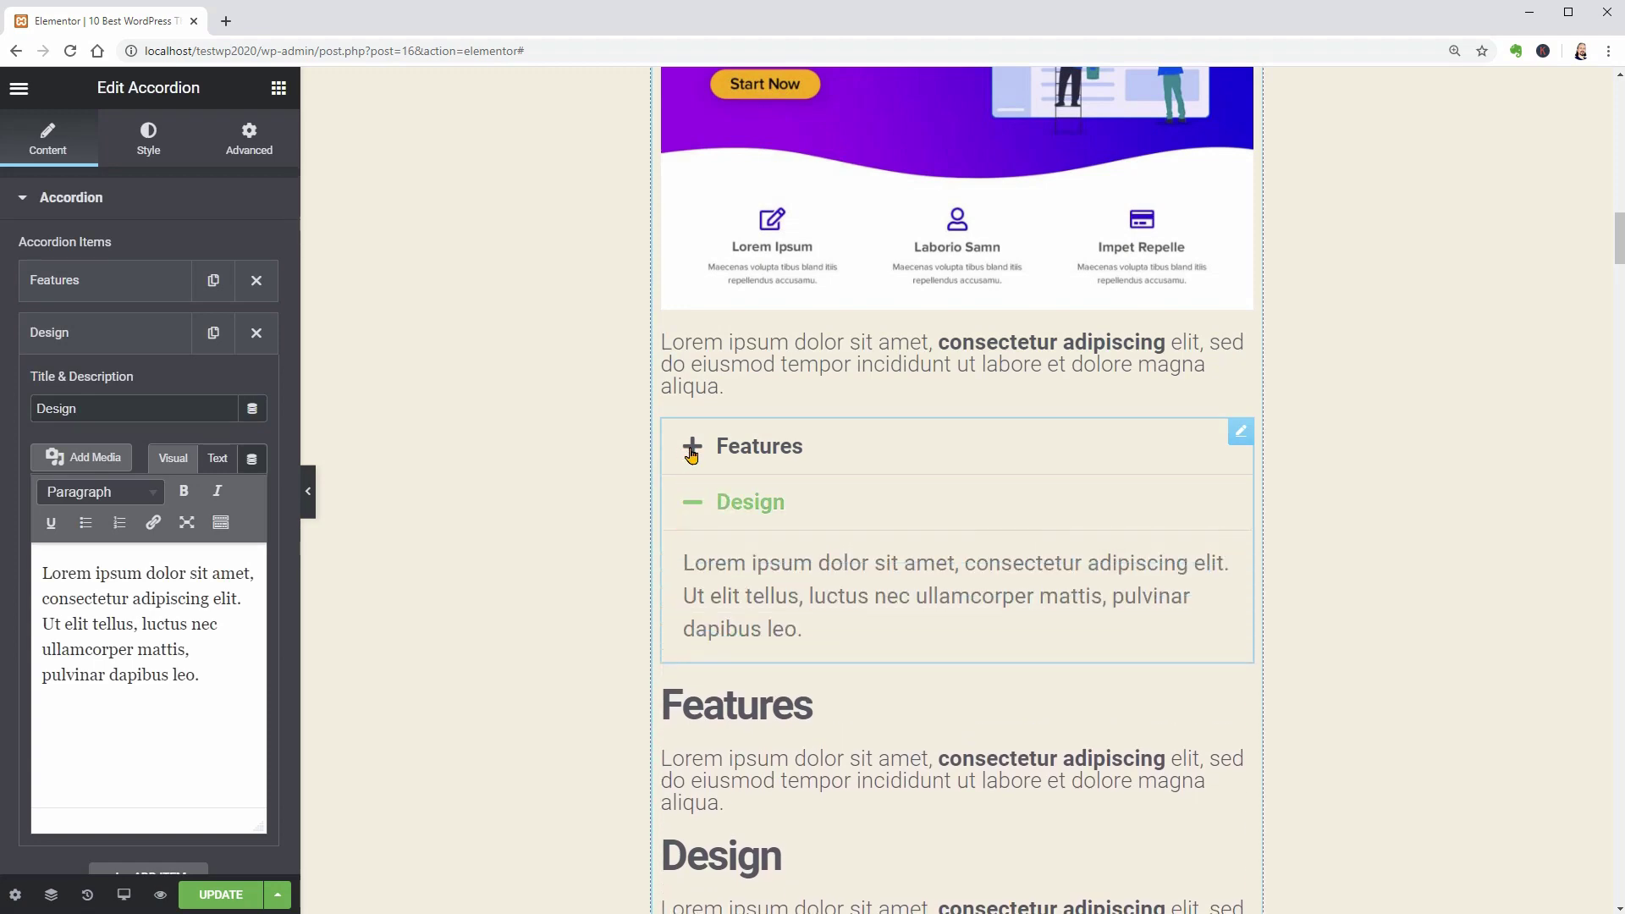
left_click(691, 448)
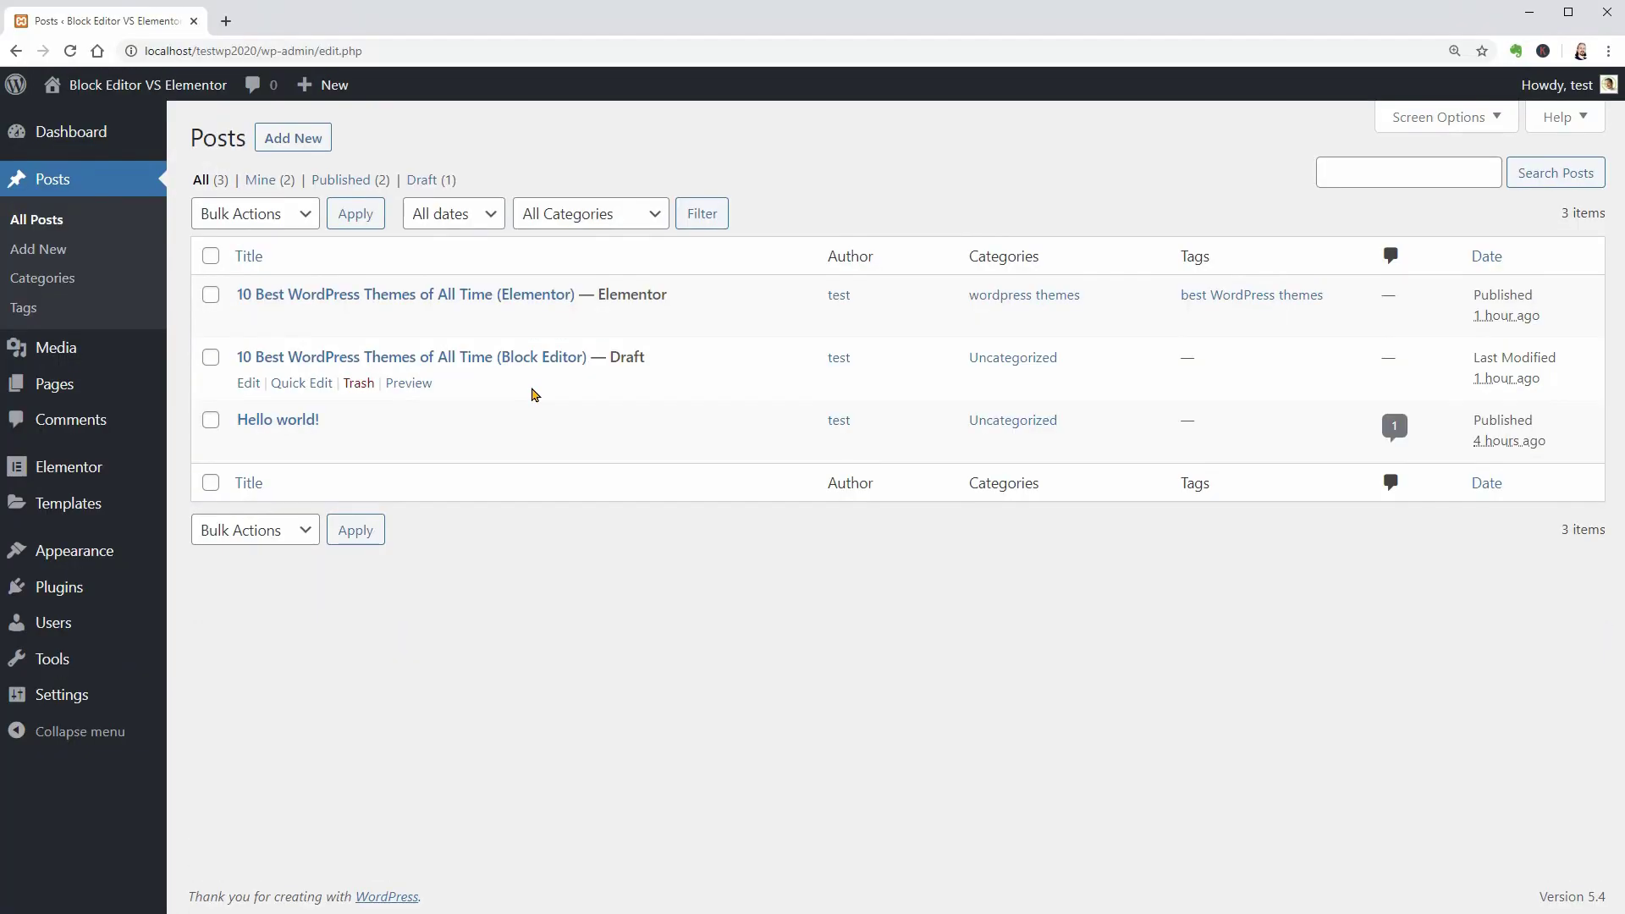
Open the Block Editor preview and the published Elementor post in new browser tabs.
right_click(415, 389)
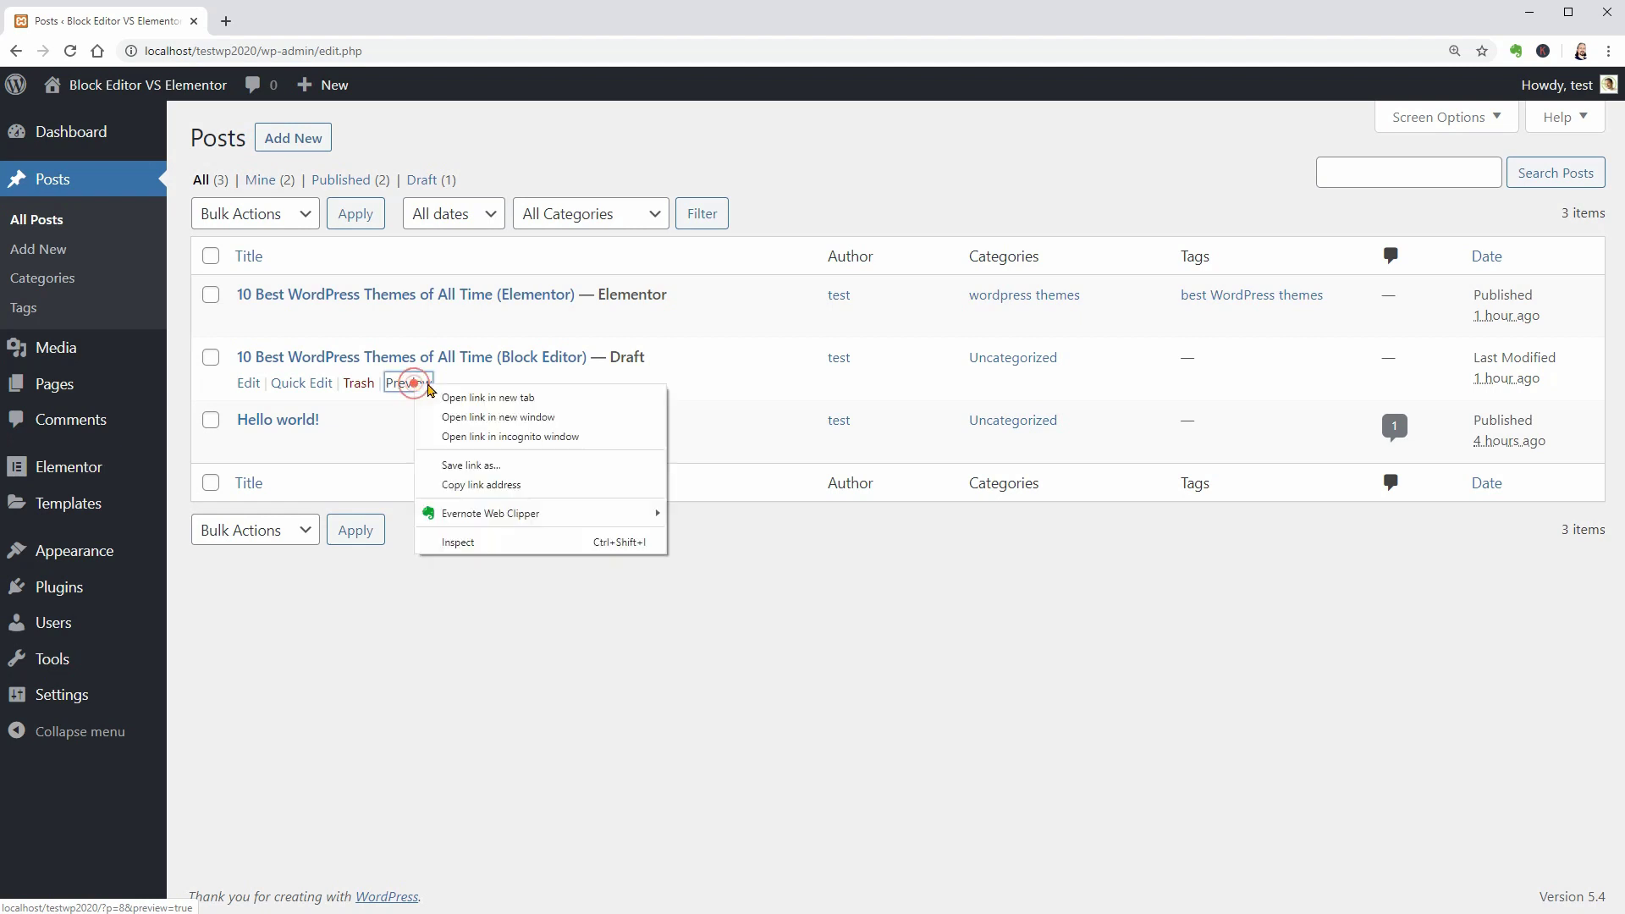
left_click(472, 395)
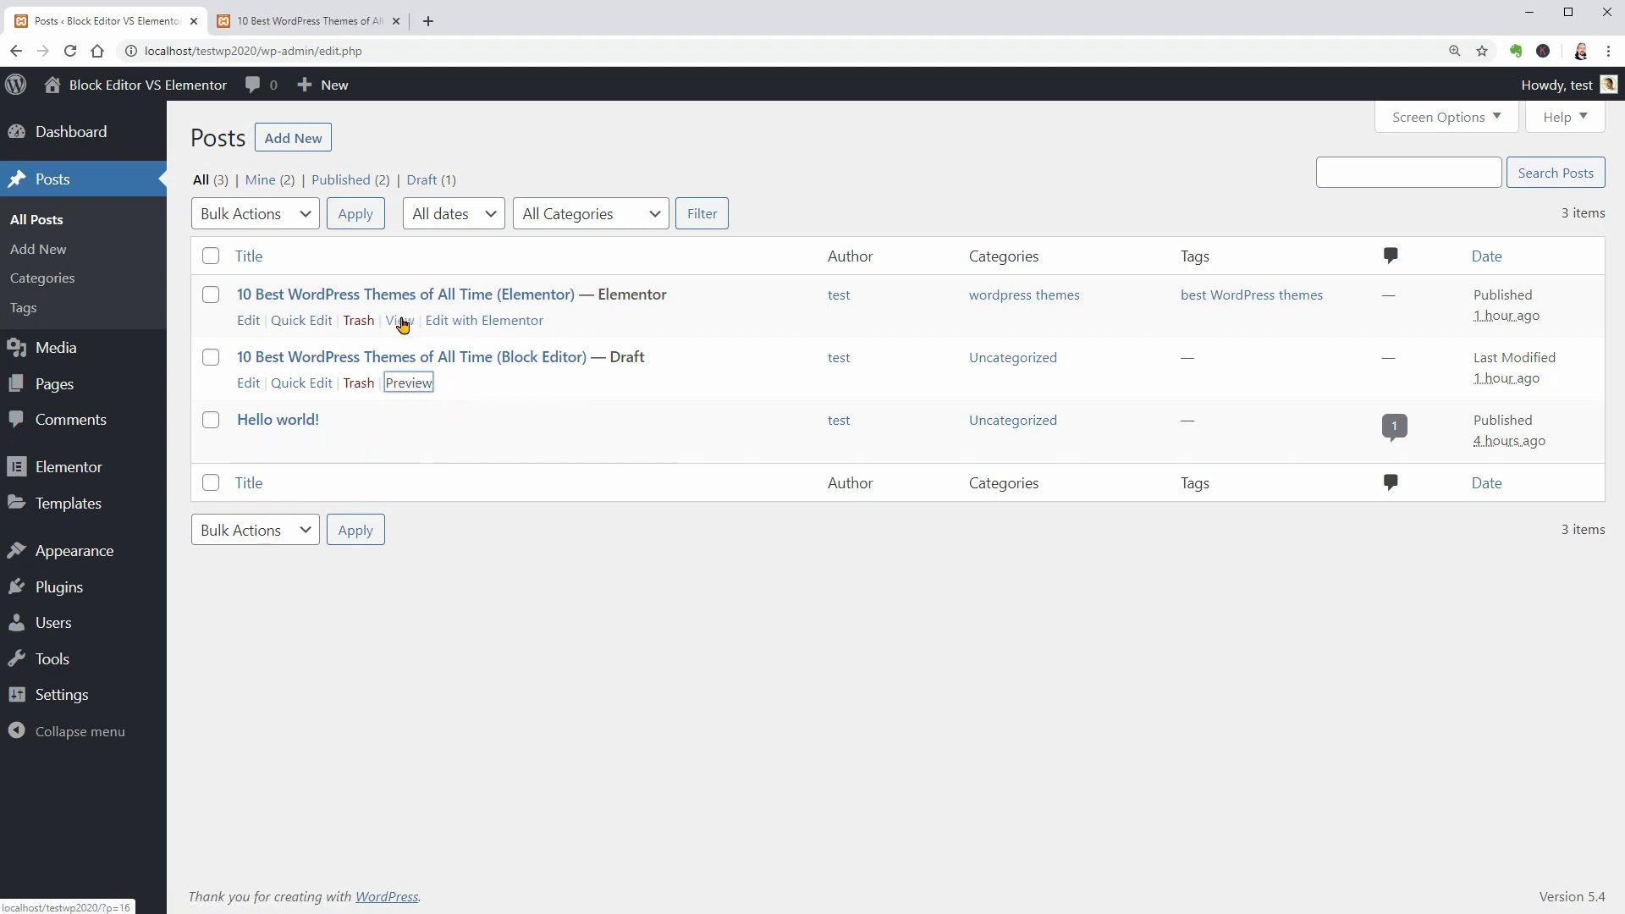
right_click(402, 322)
left_click(435, 330)
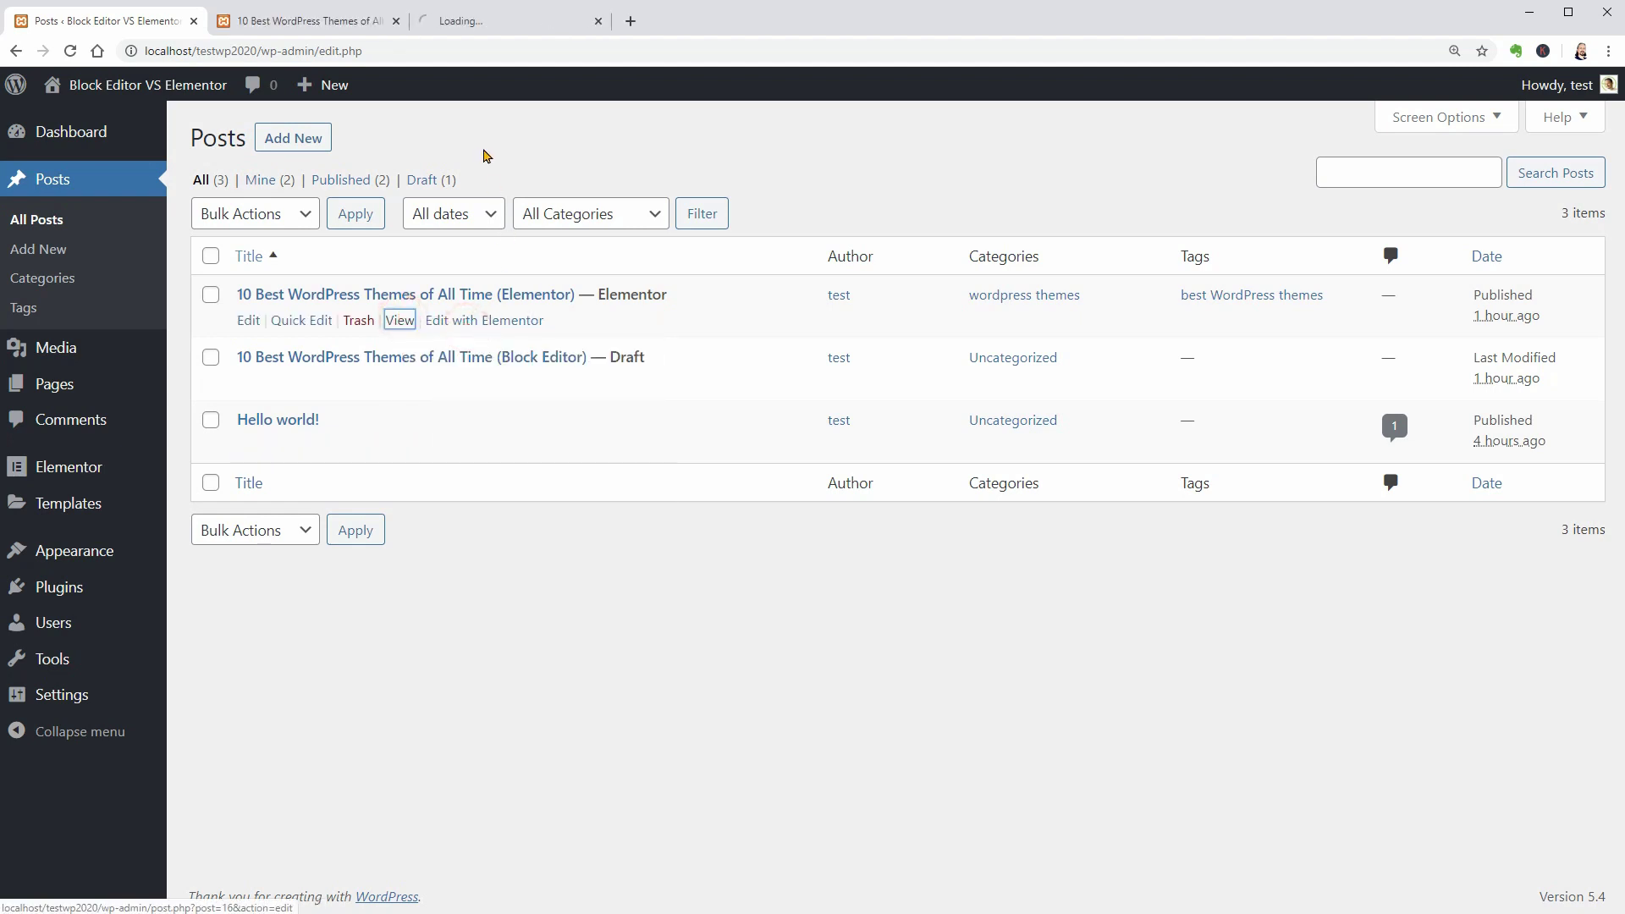
Scroll through the published Elementor post, then return to the Block Editor preview tab.
left_click(303, 20)
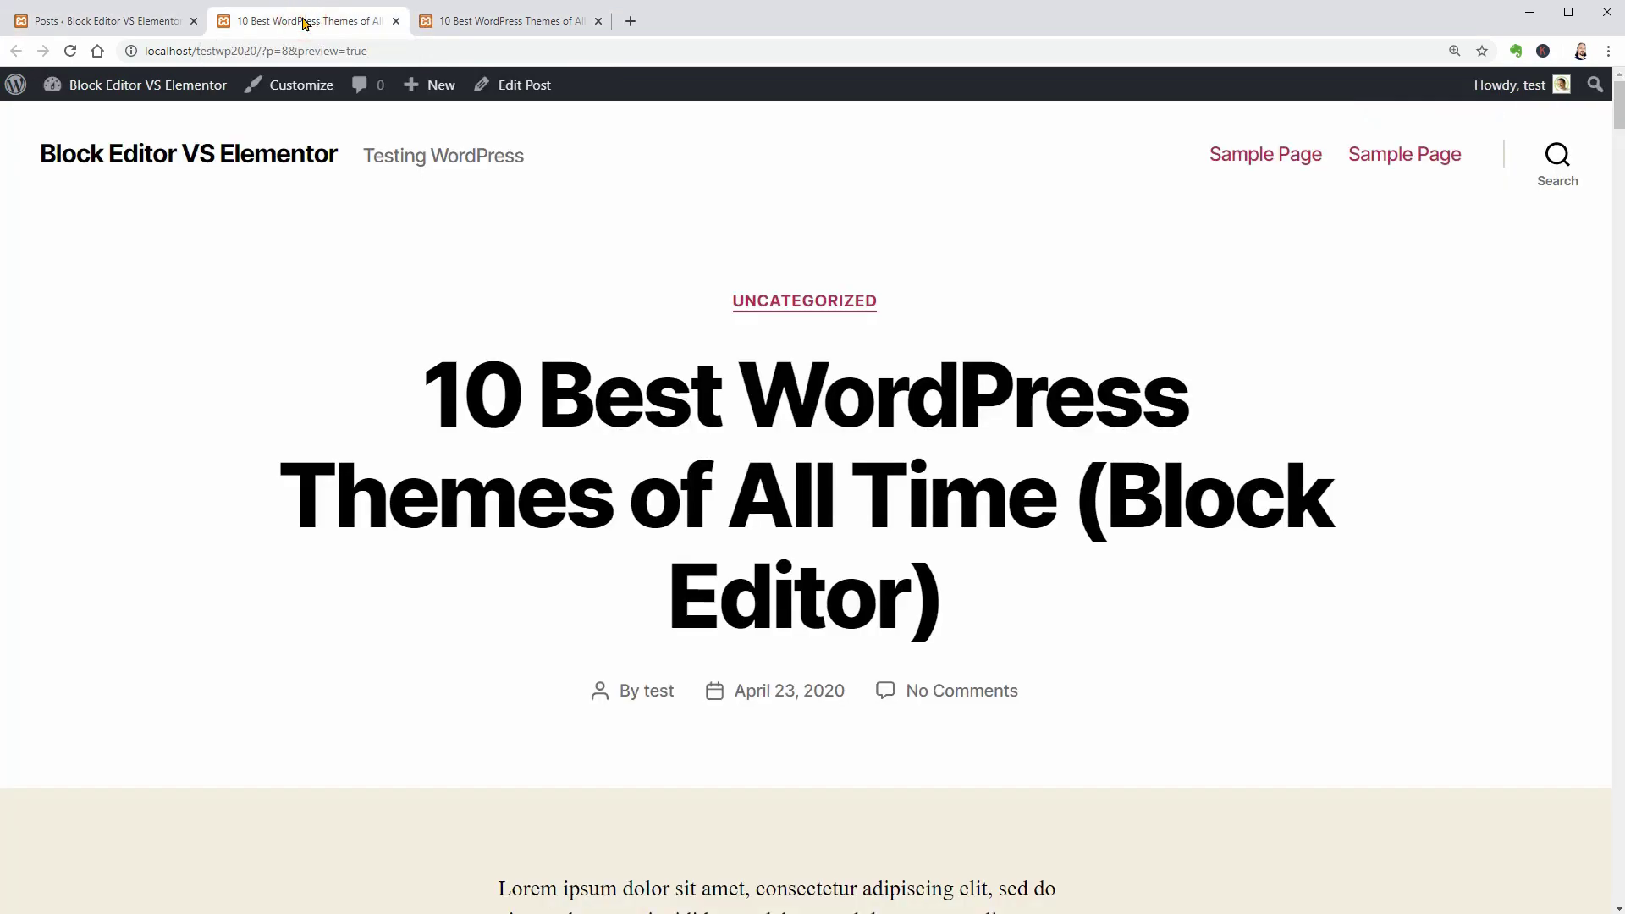
left_click_drag(1617, 123, 1616, 363)
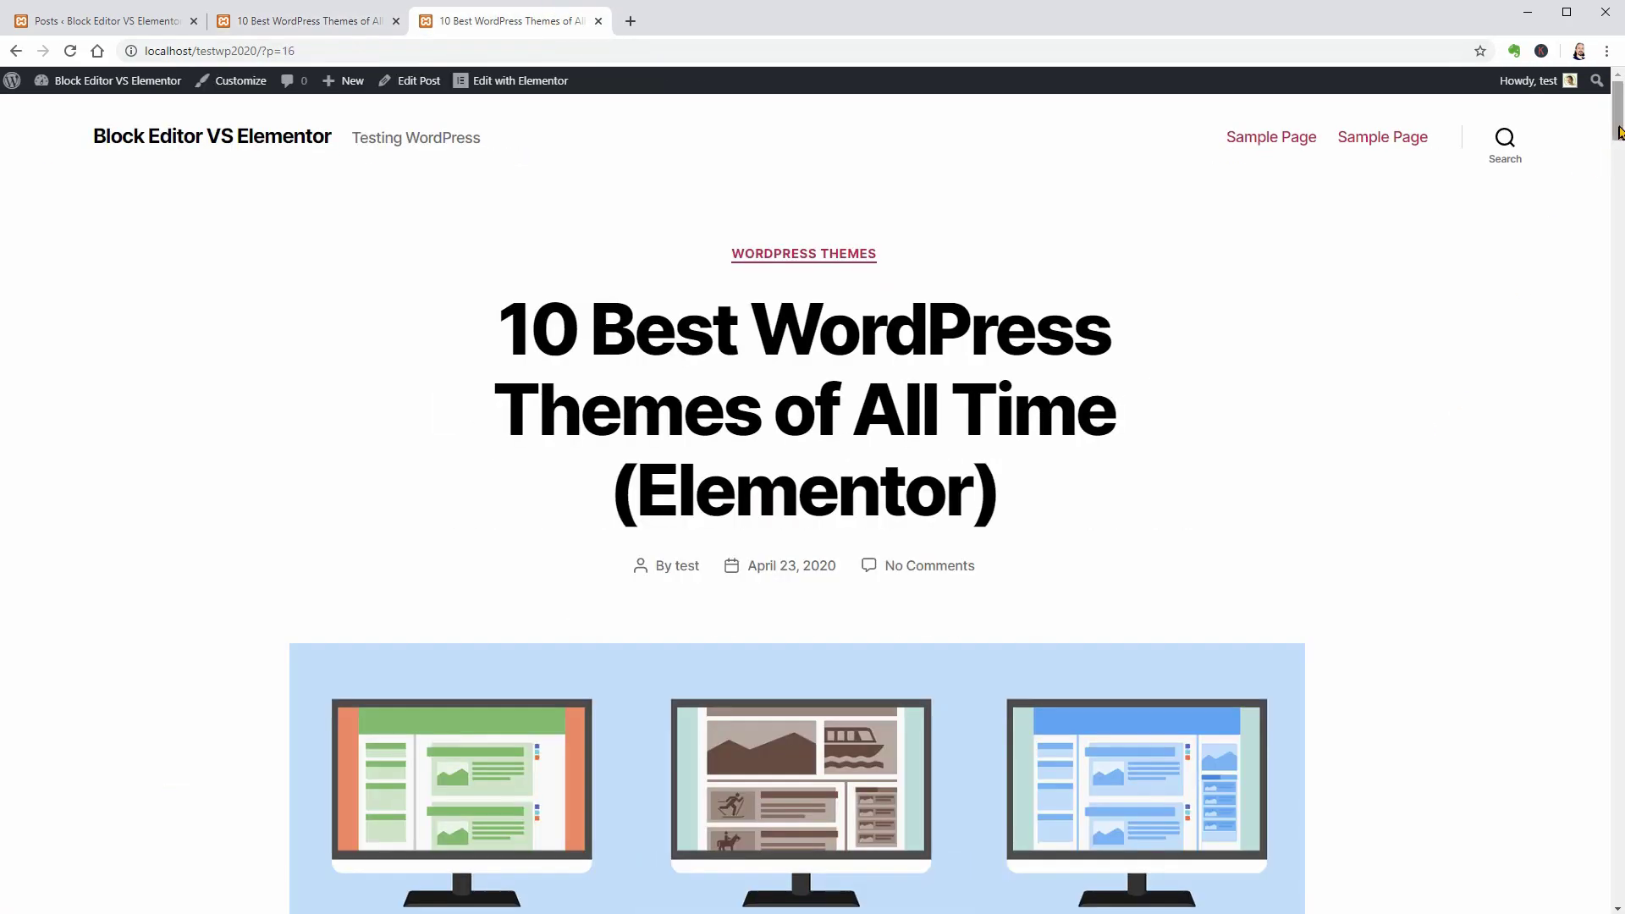
left_click_drag(1618, 131, 1617, 369)
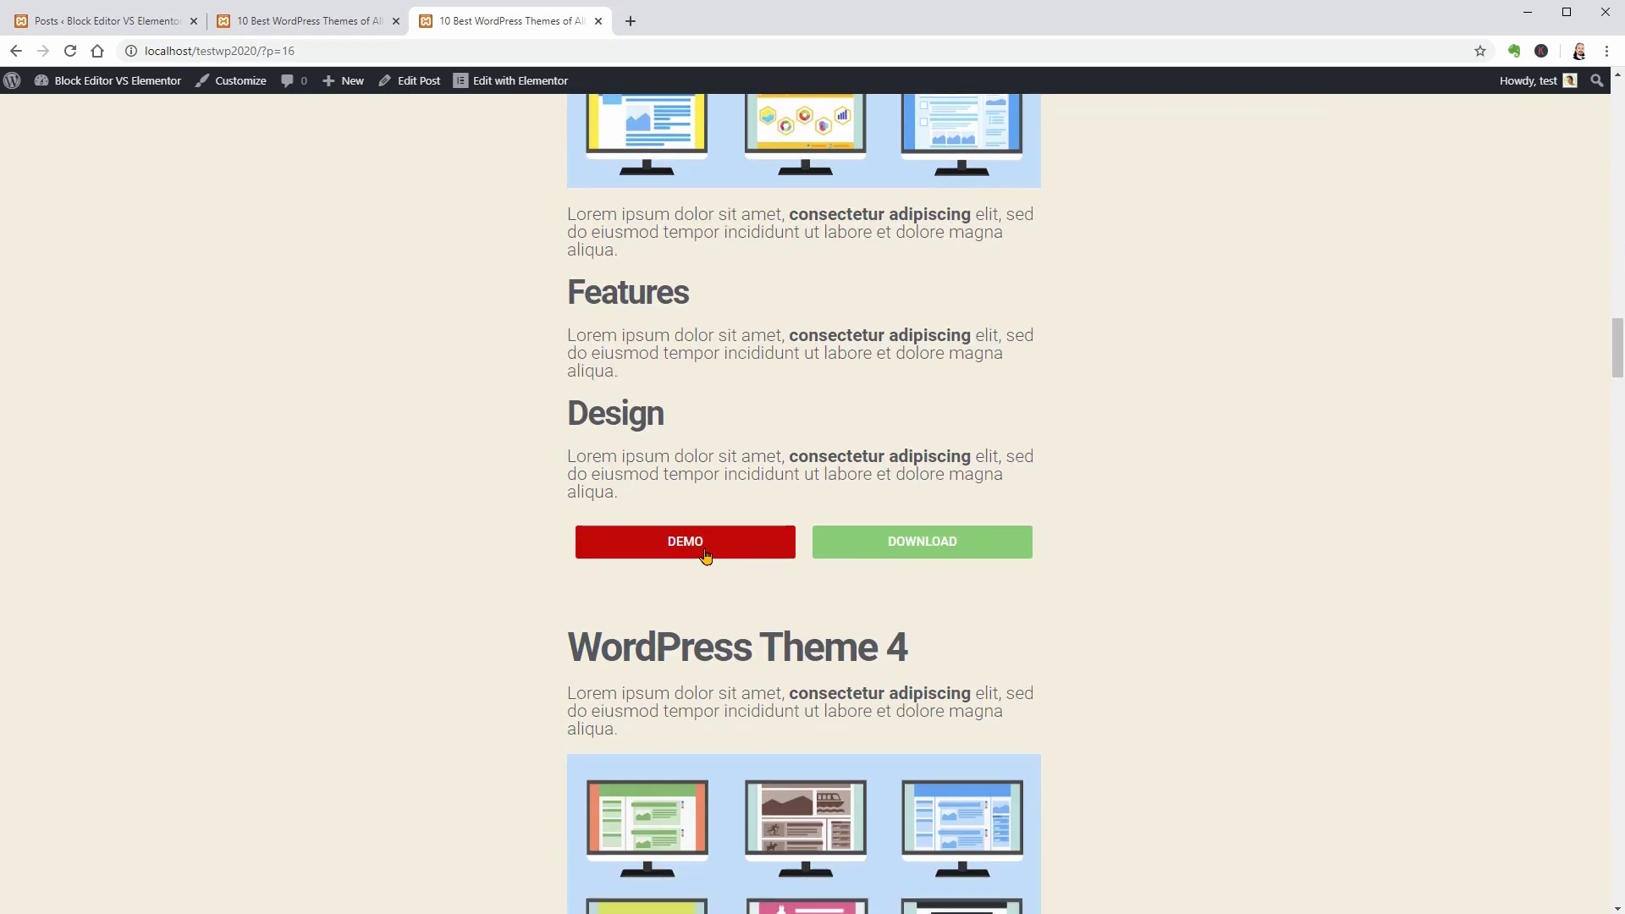
scroll(899, 682, "down", 10)
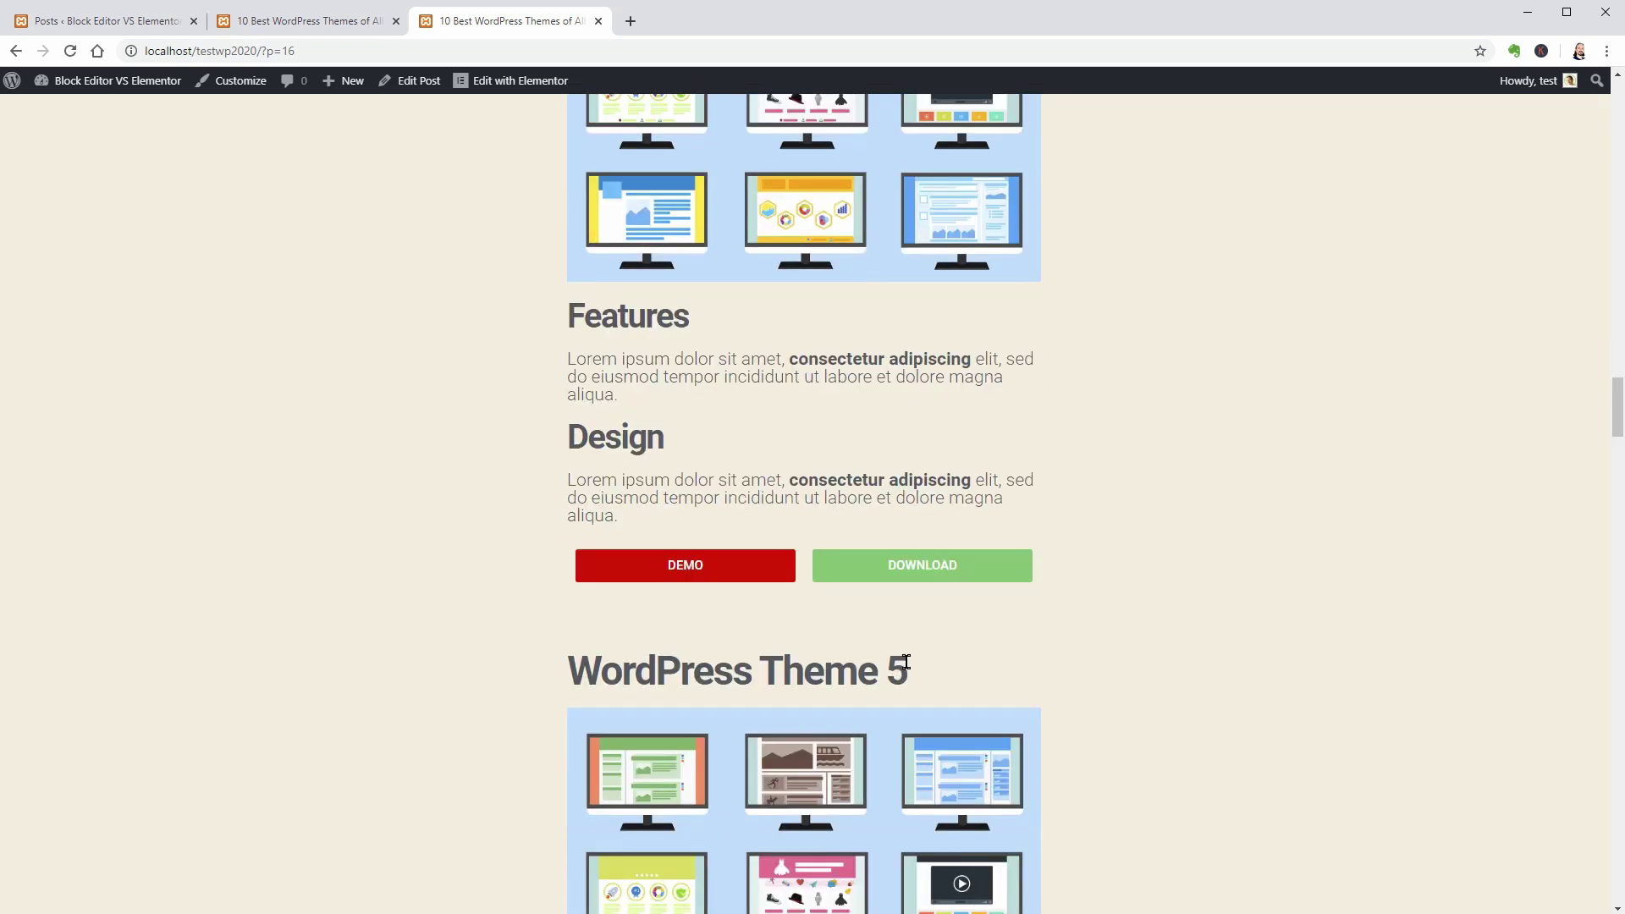
scroll(888, 596, "up", 20)
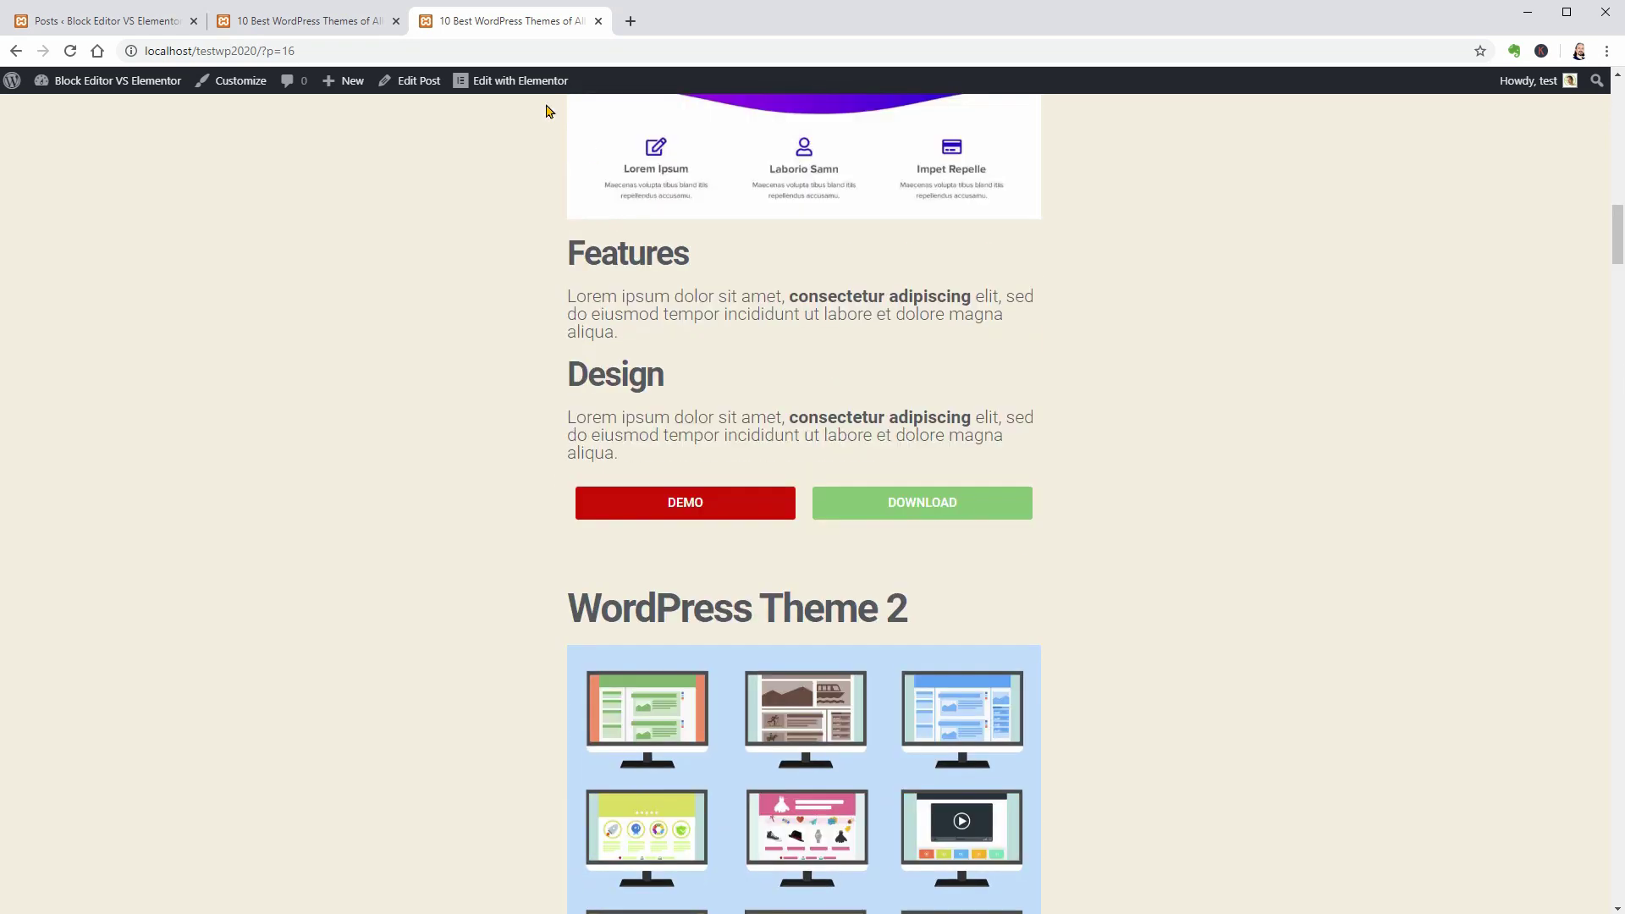
left_click(334, 22)
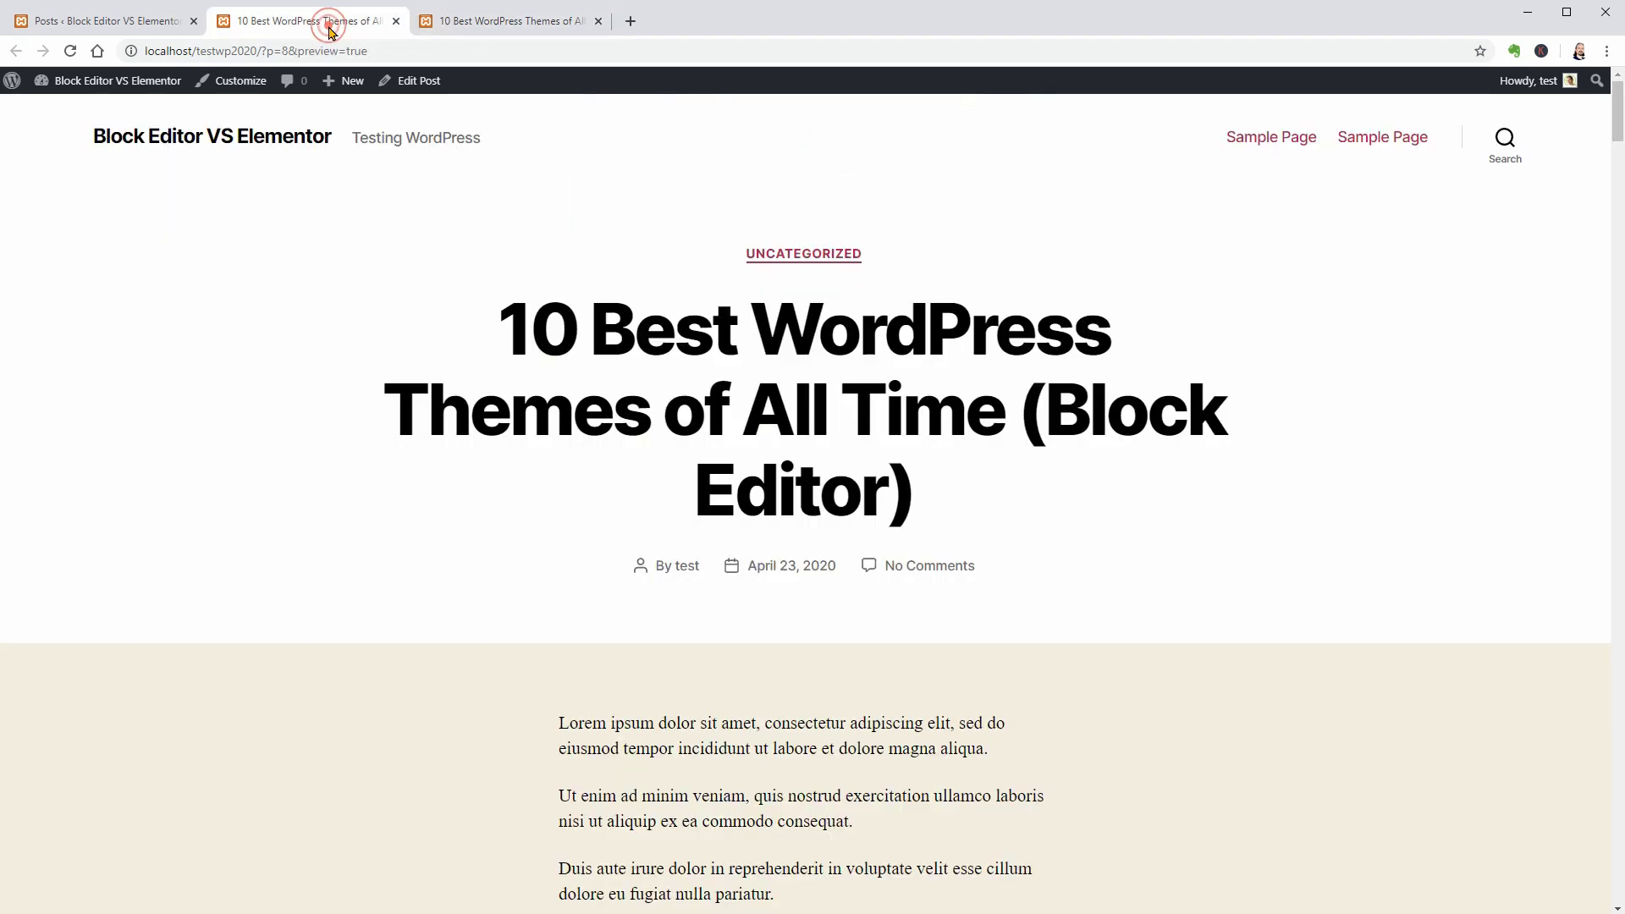
Edit the Block Editor post and insert an empty block after its first paragraph.
left_click(410, 80)
left_click(770, 534)
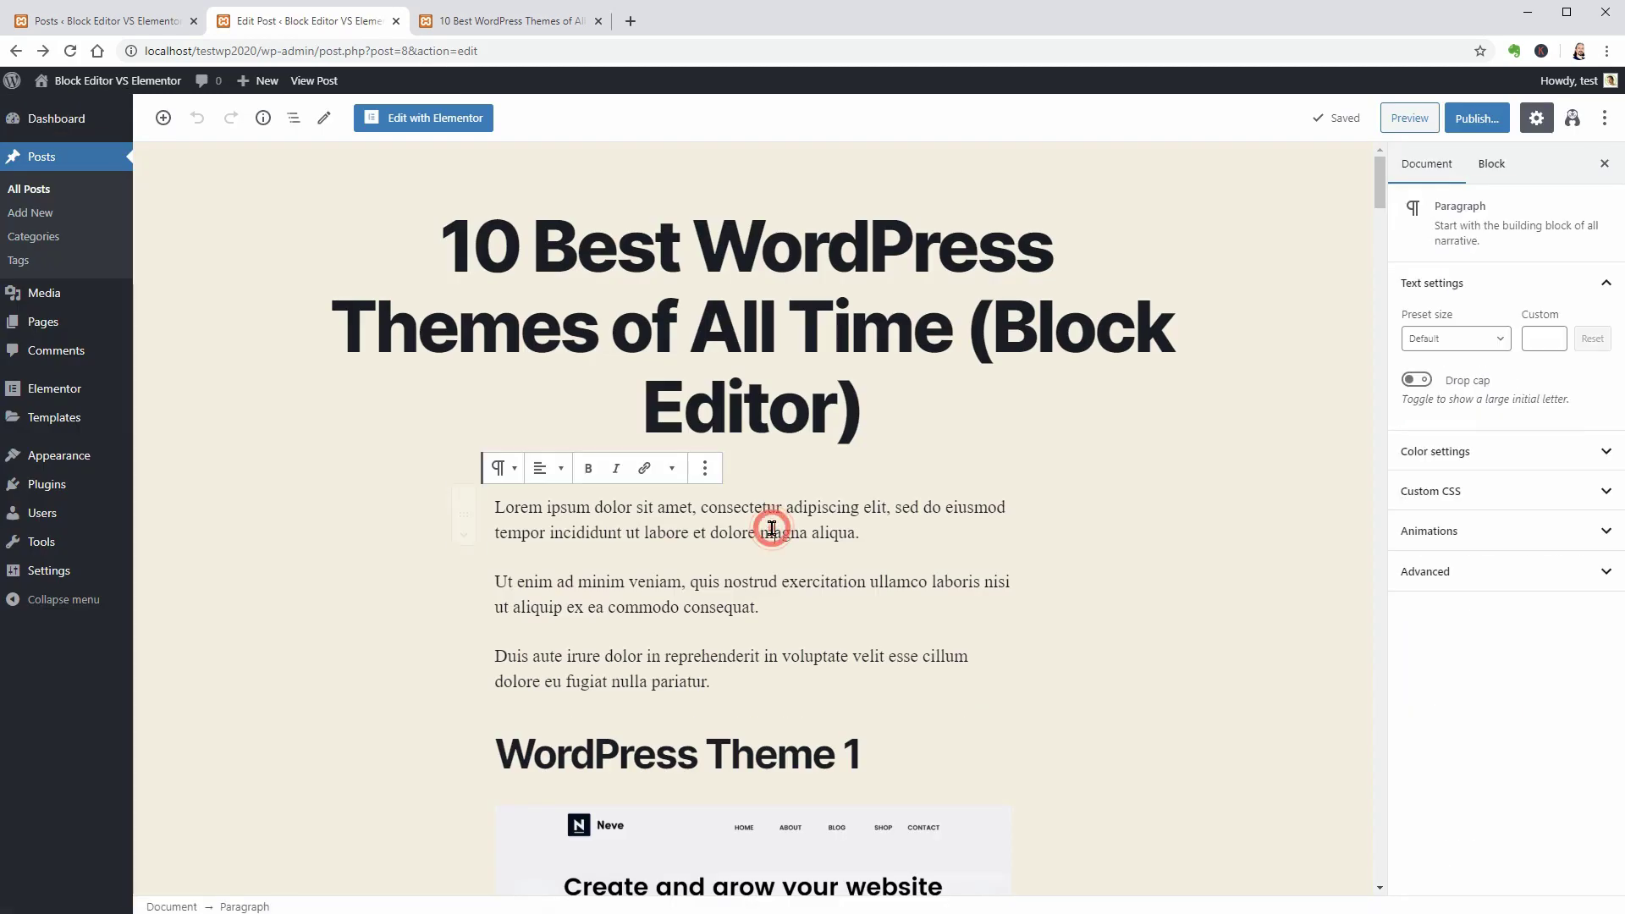
left_click(704, 473)
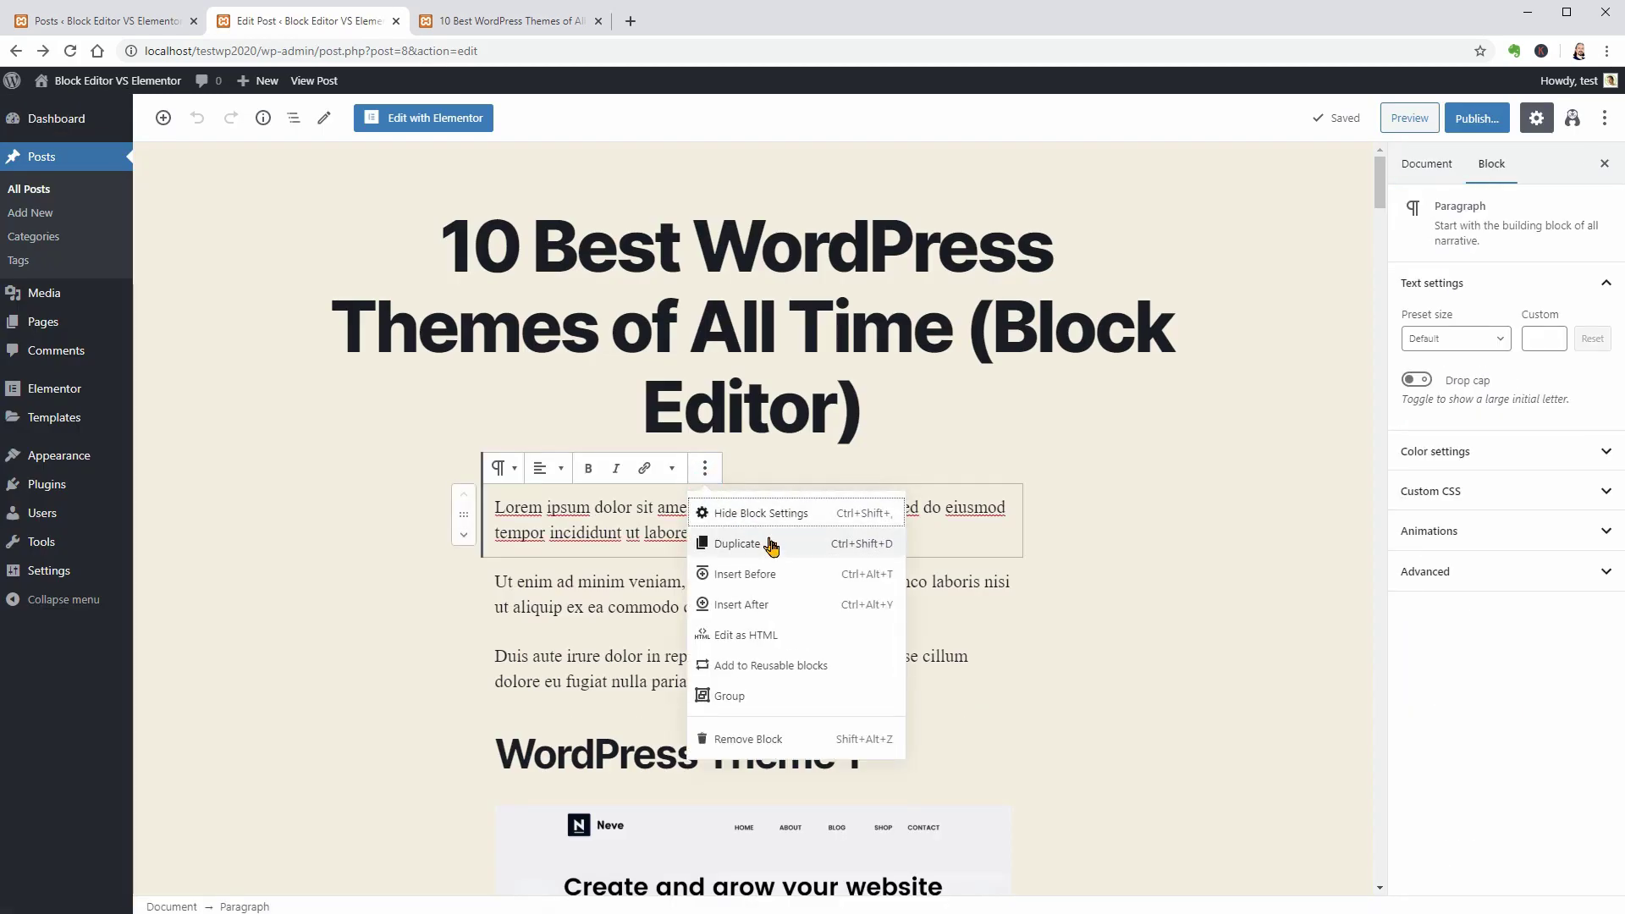
left_click(787, 604)
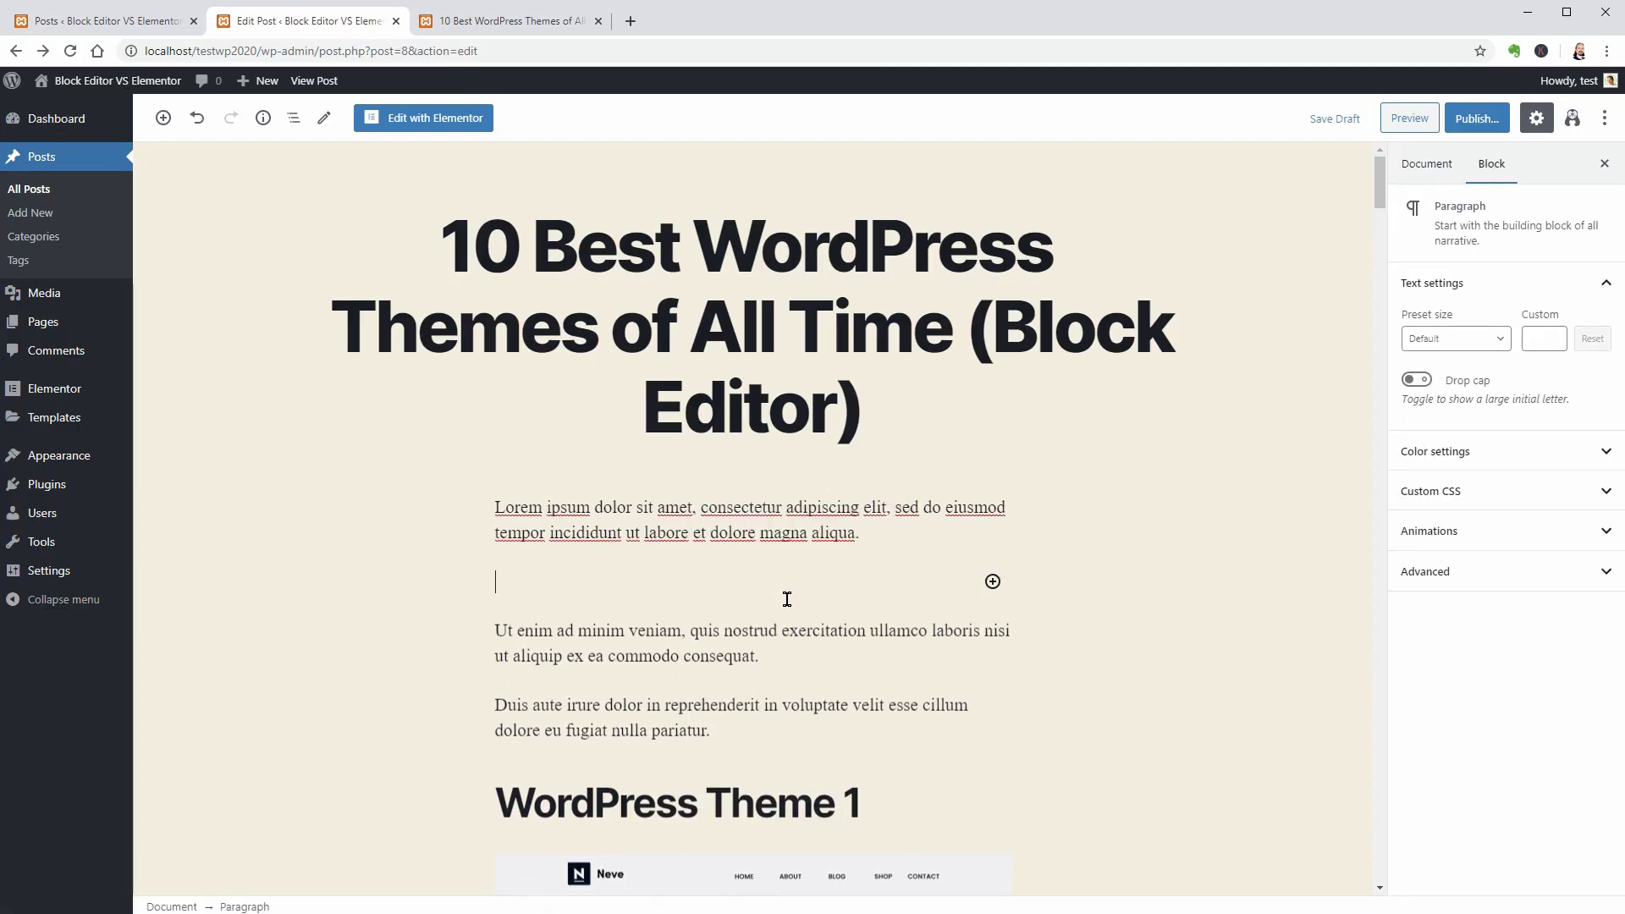
Turn the empty block into an Otter Advanced Heading block.
left_click(992, 582)
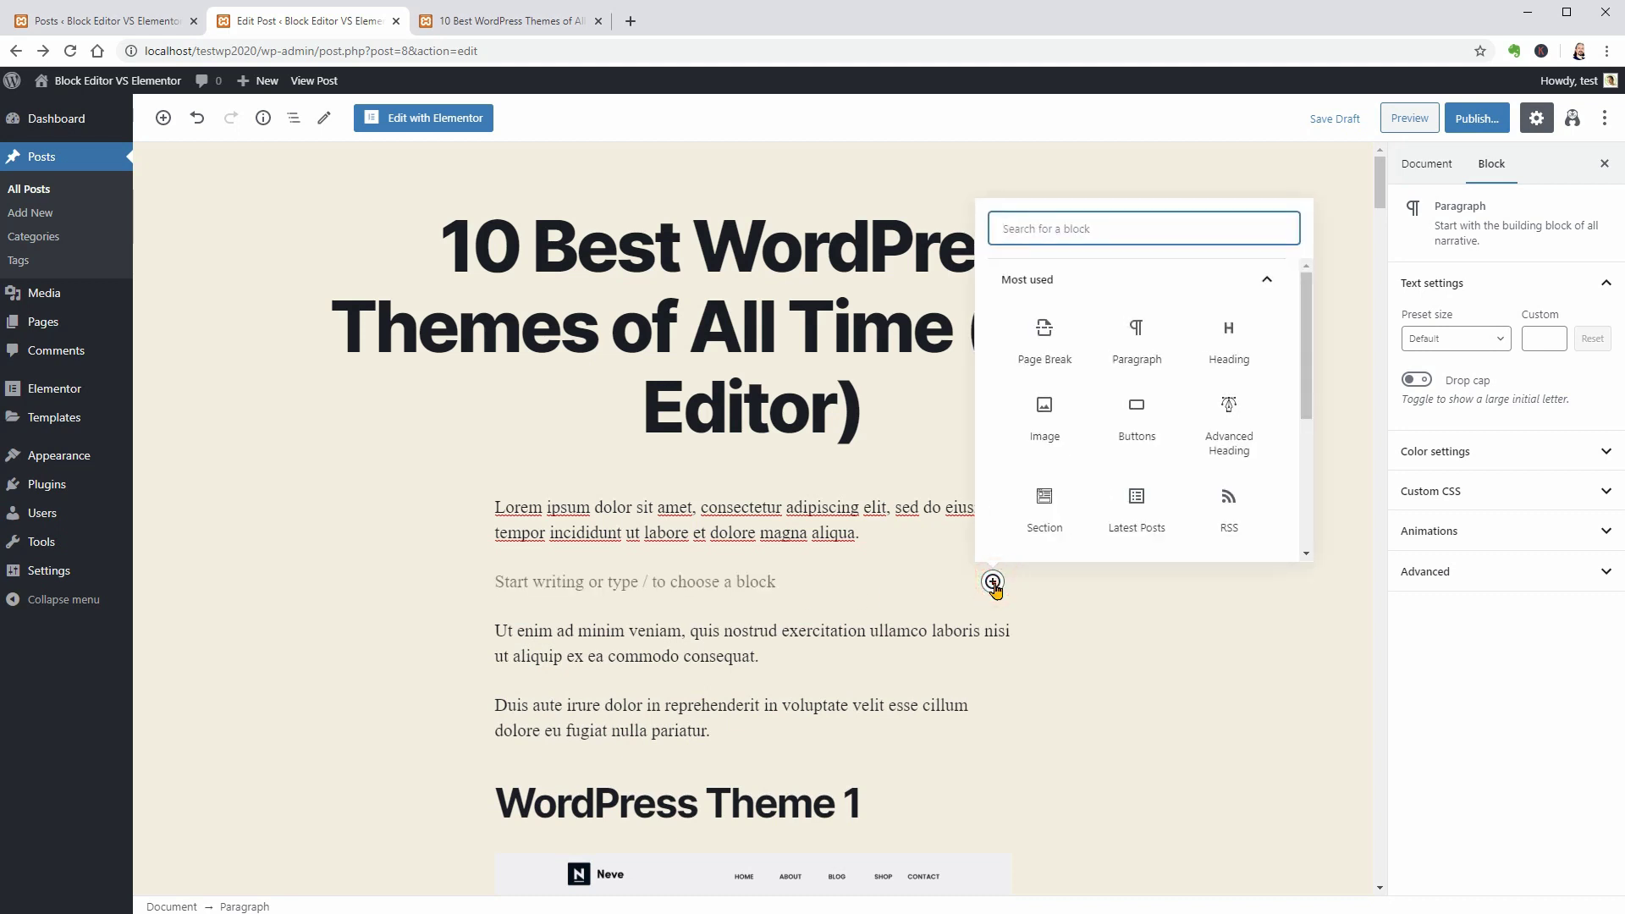
left_click(1266, 279)
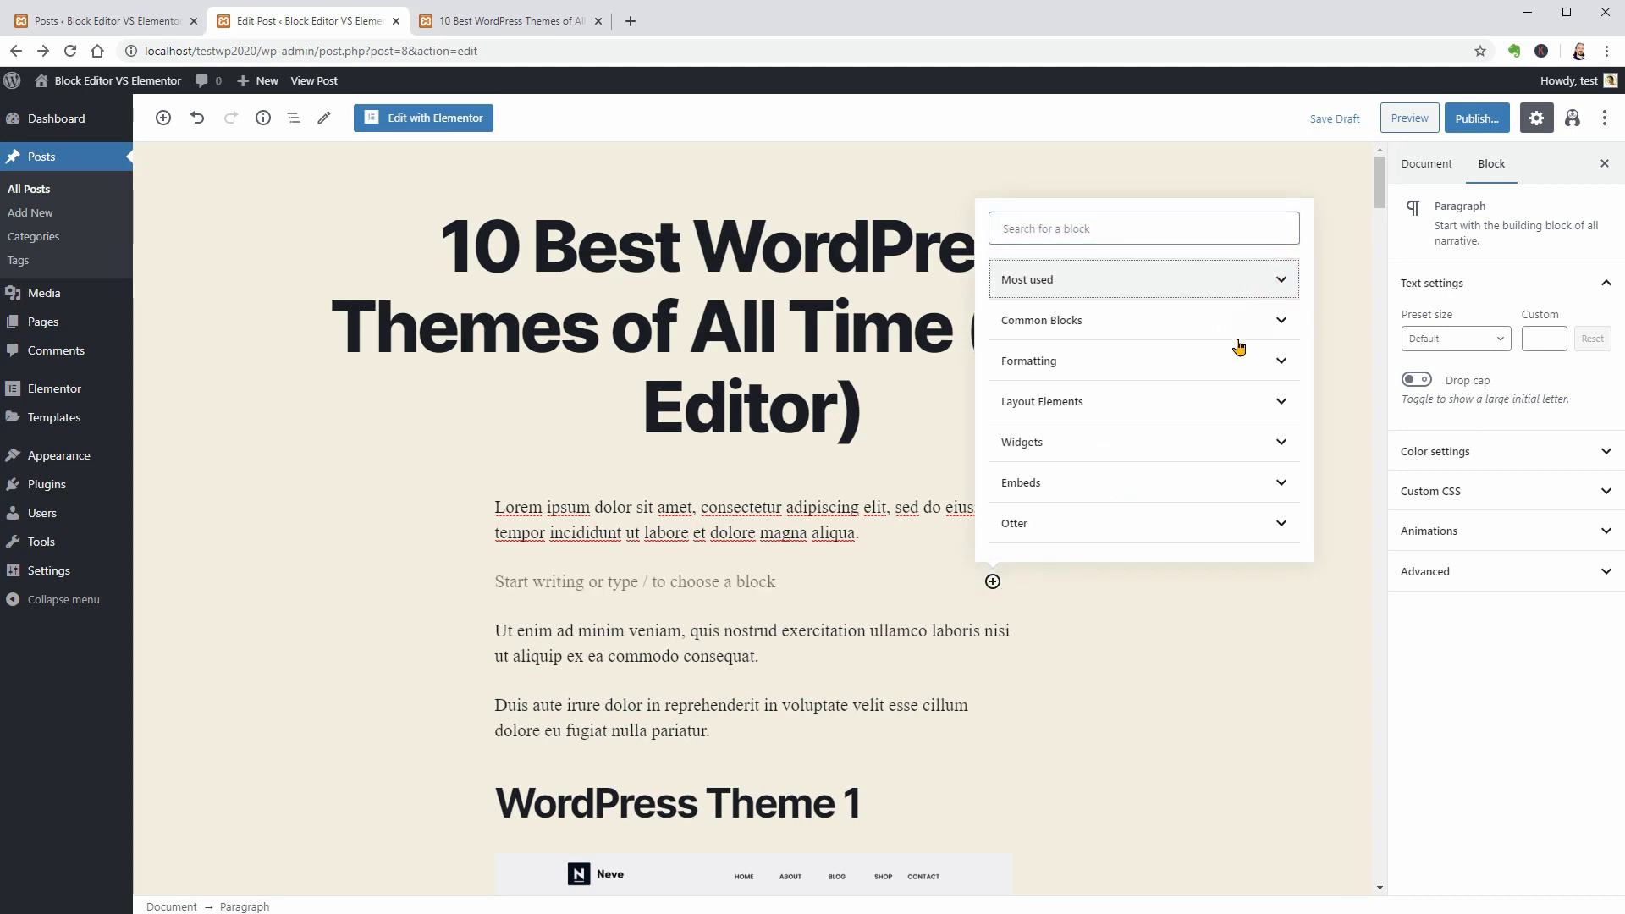
left_click(1237, 518)
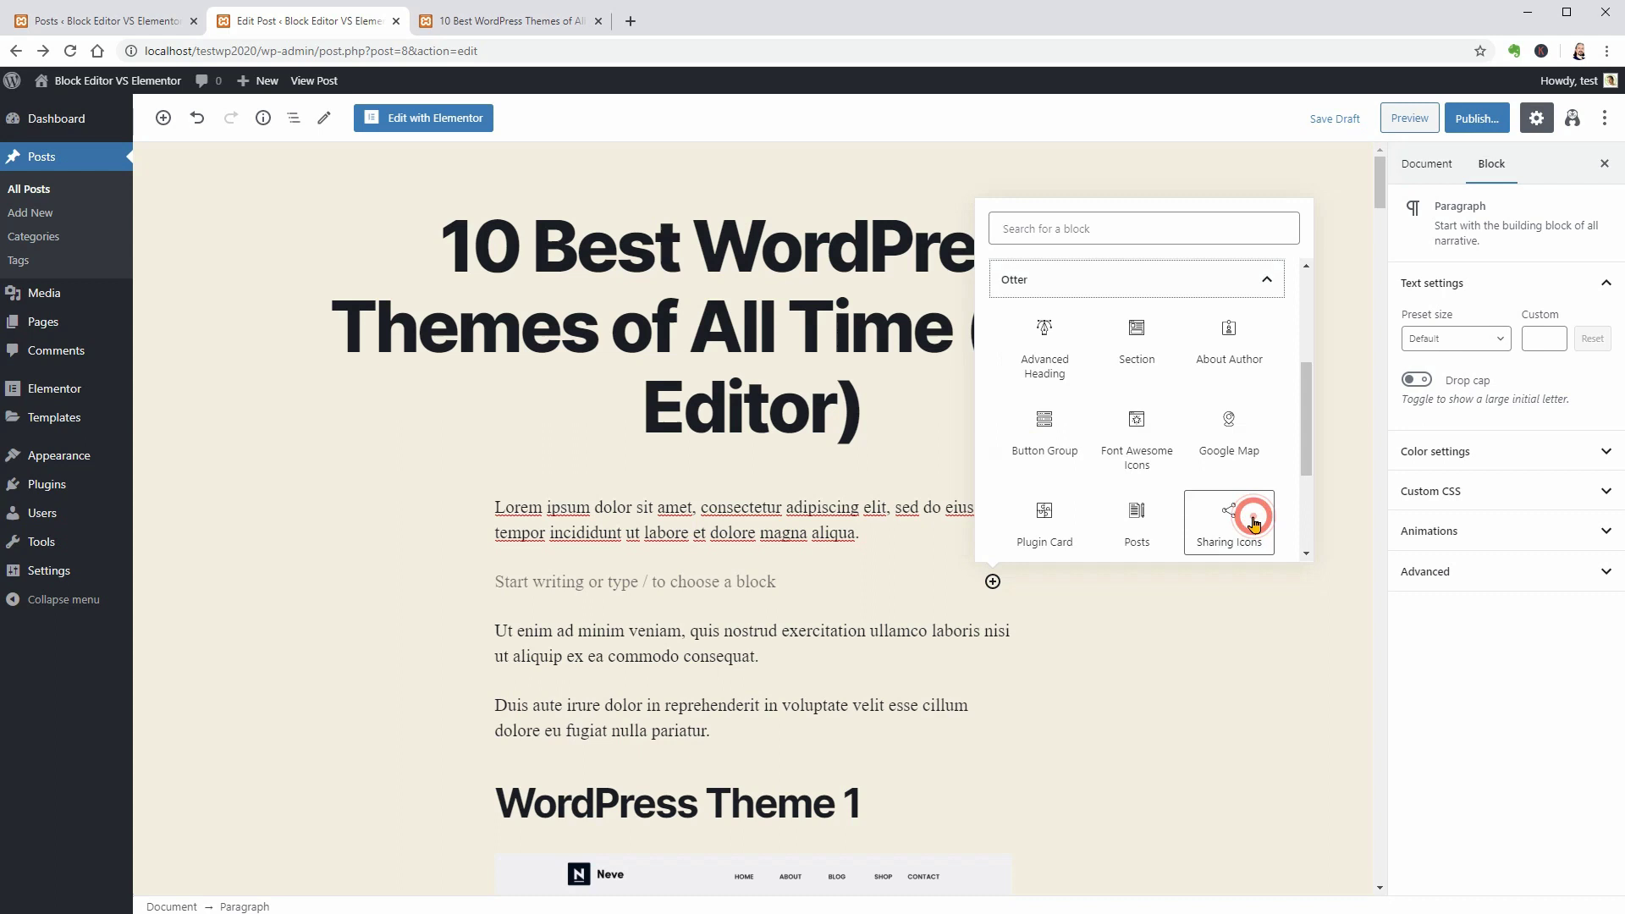
left_click(1057, 356)
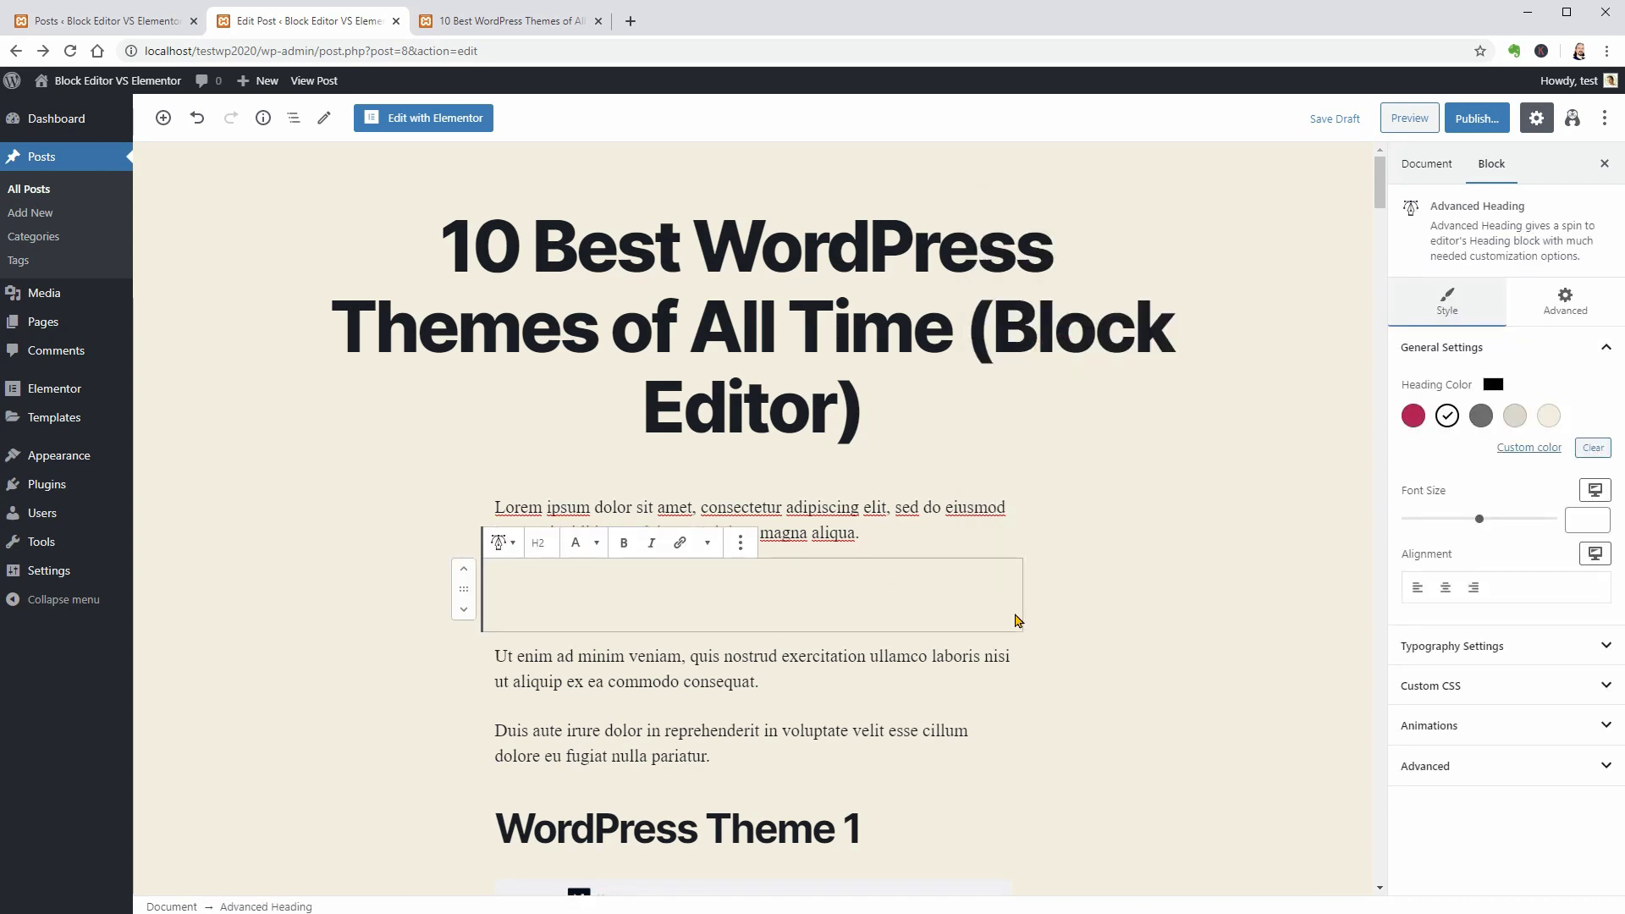
Type 'WordPress Theme' as the text of the new heading below the first paragraph.
scroll(1016, 620, "down", 1)
type("WordP")
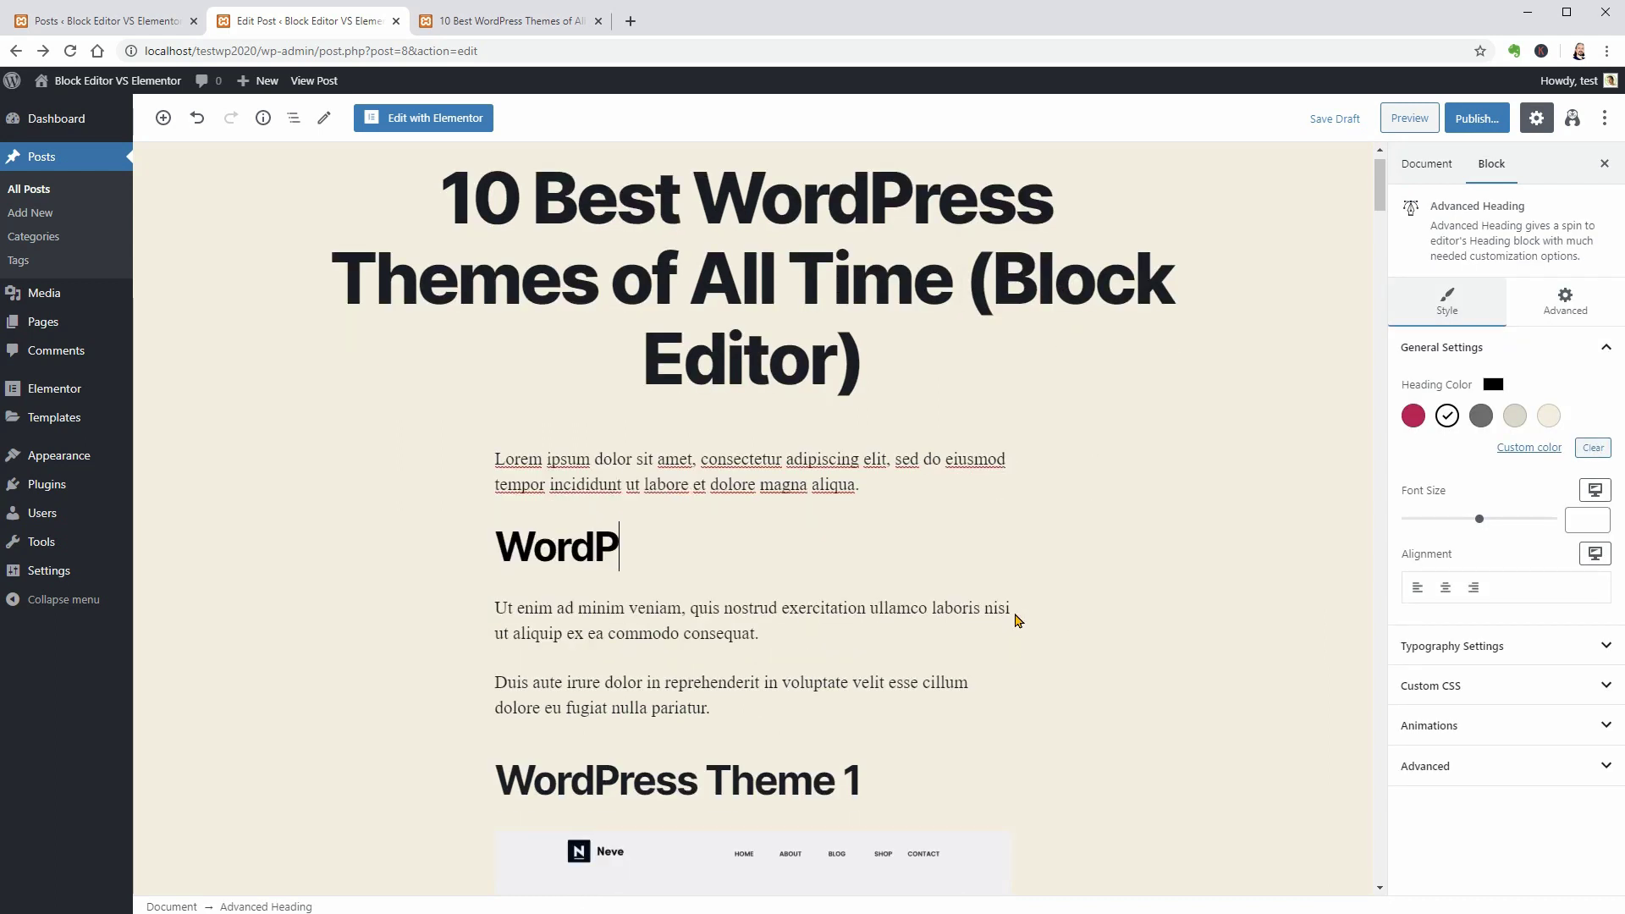
type("ress Theme")
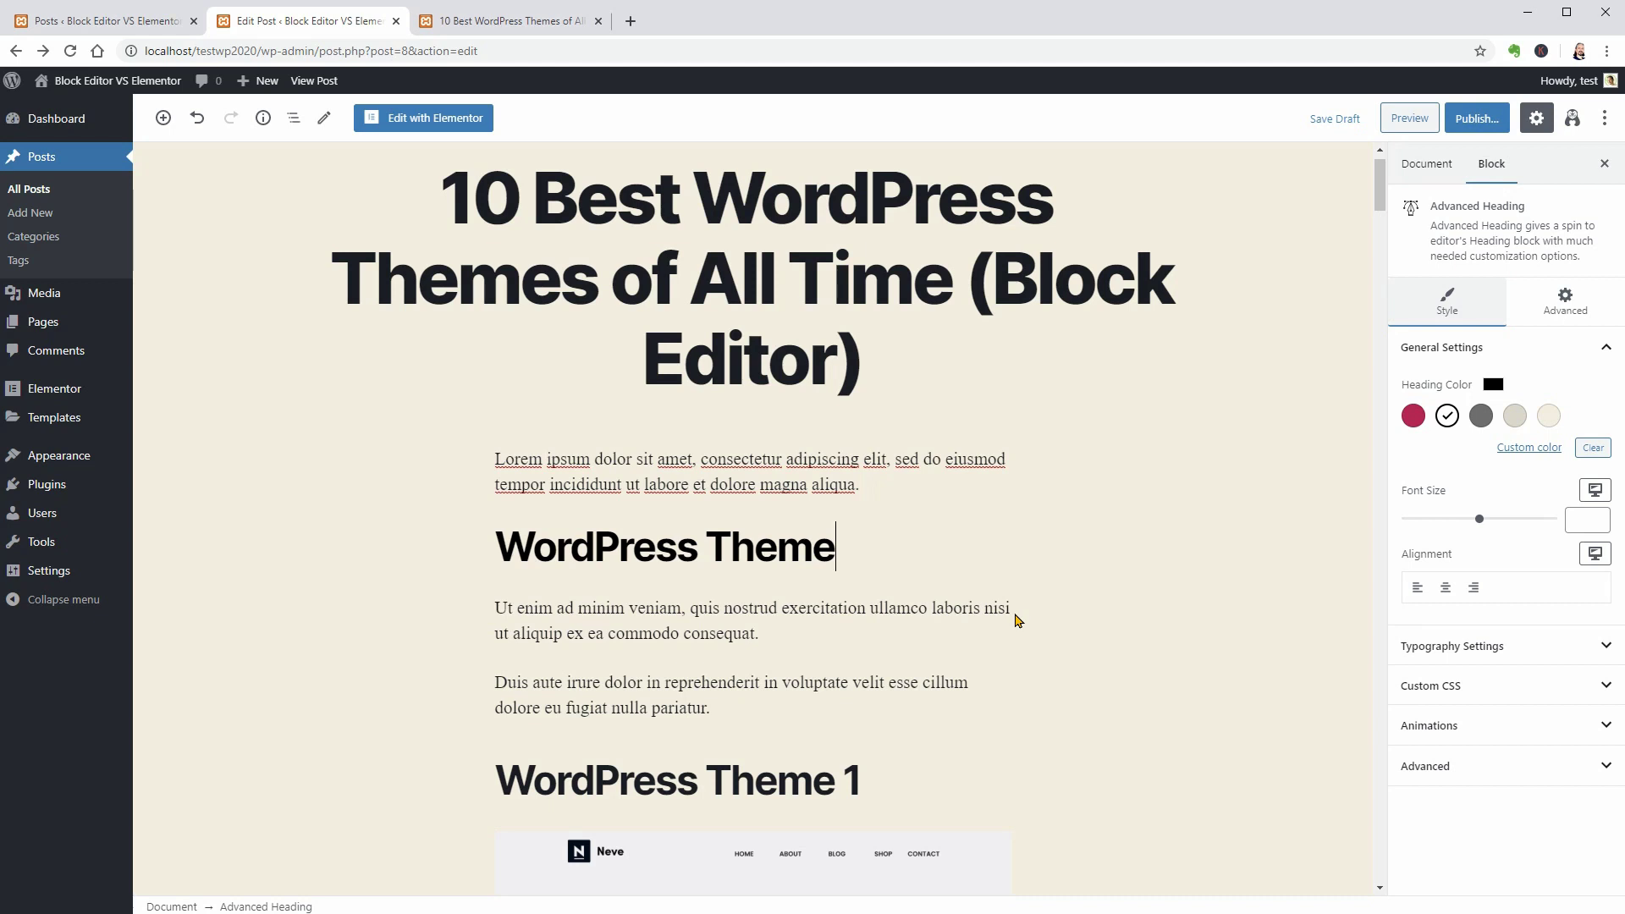
left_click(1559, 654)
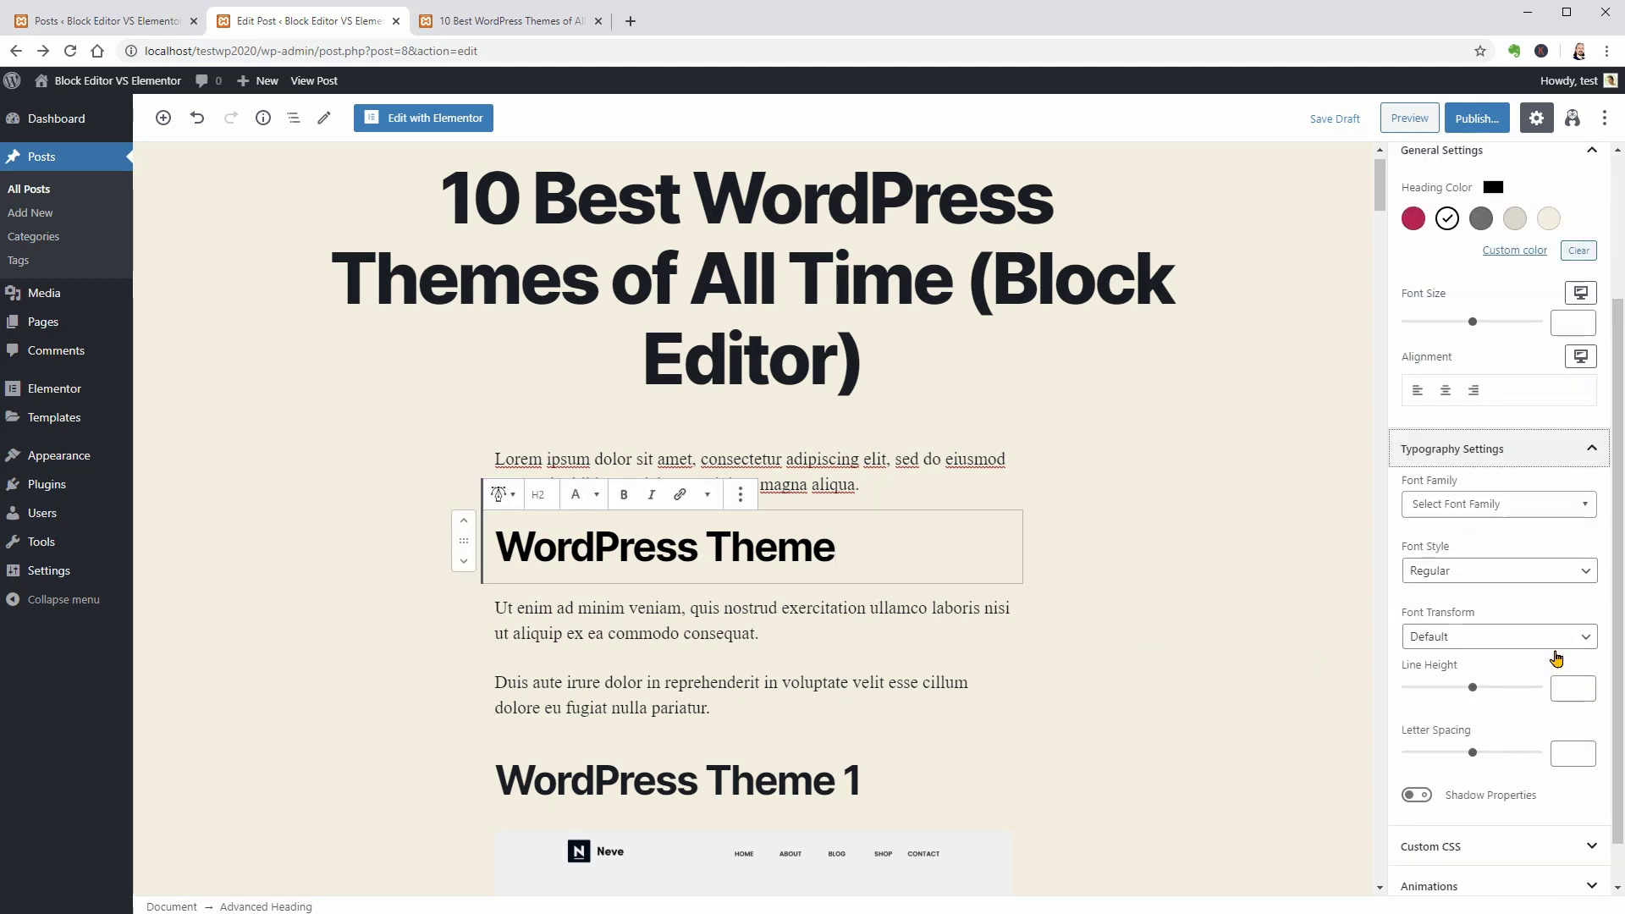
left_click(1580, 413)
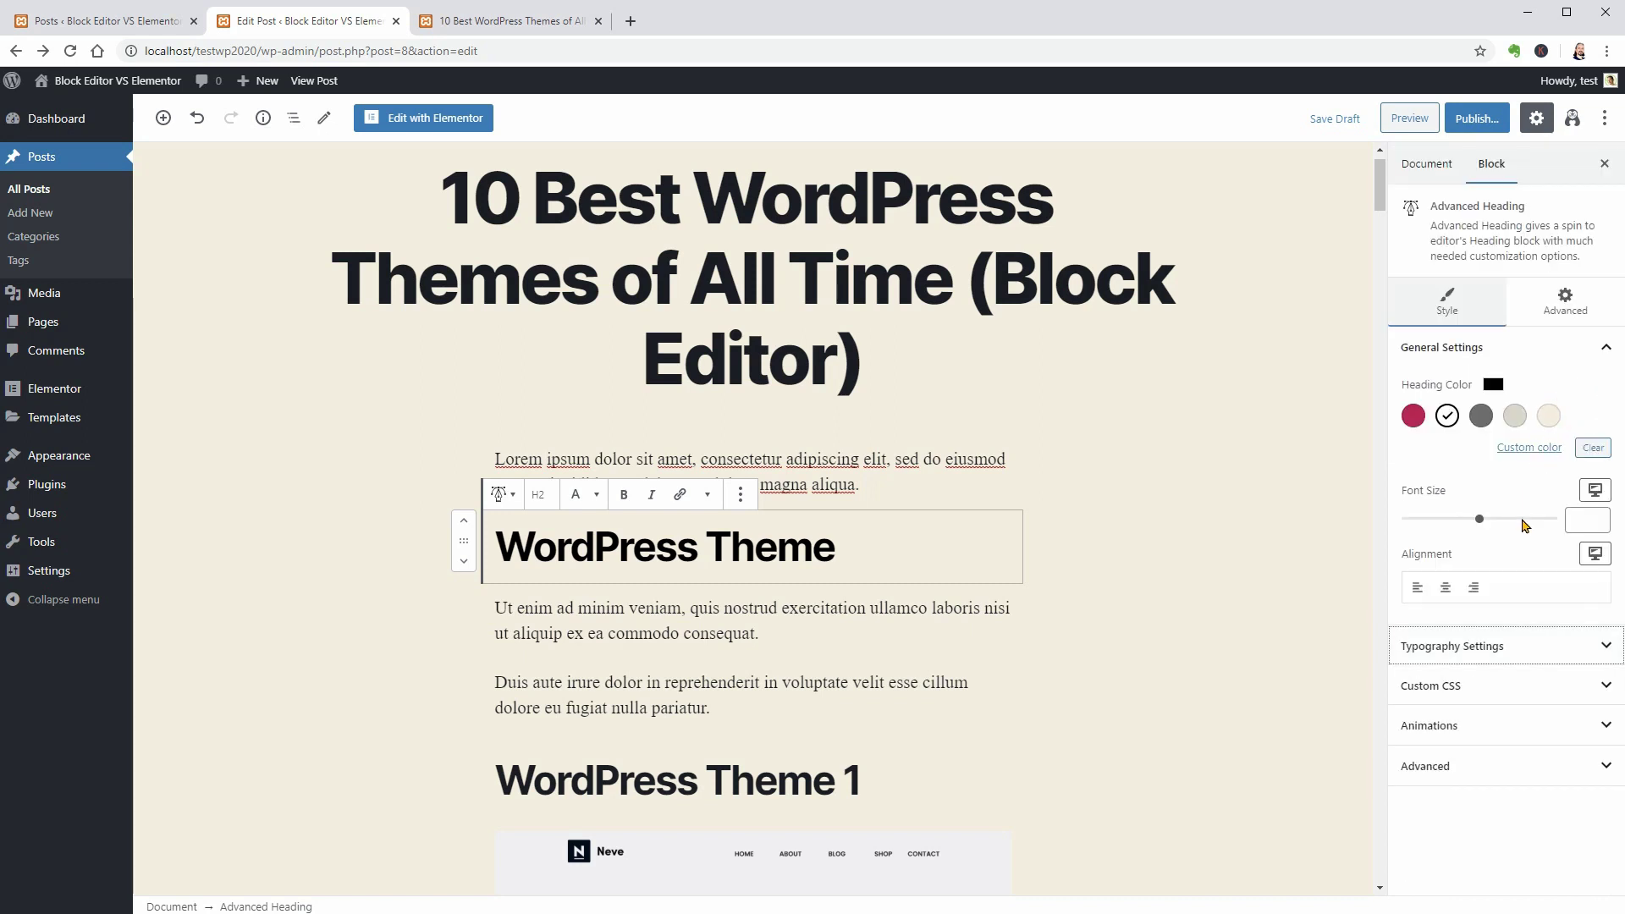
Give the WordPress Theme heading the Jello animation.
left_click(1506, 715)
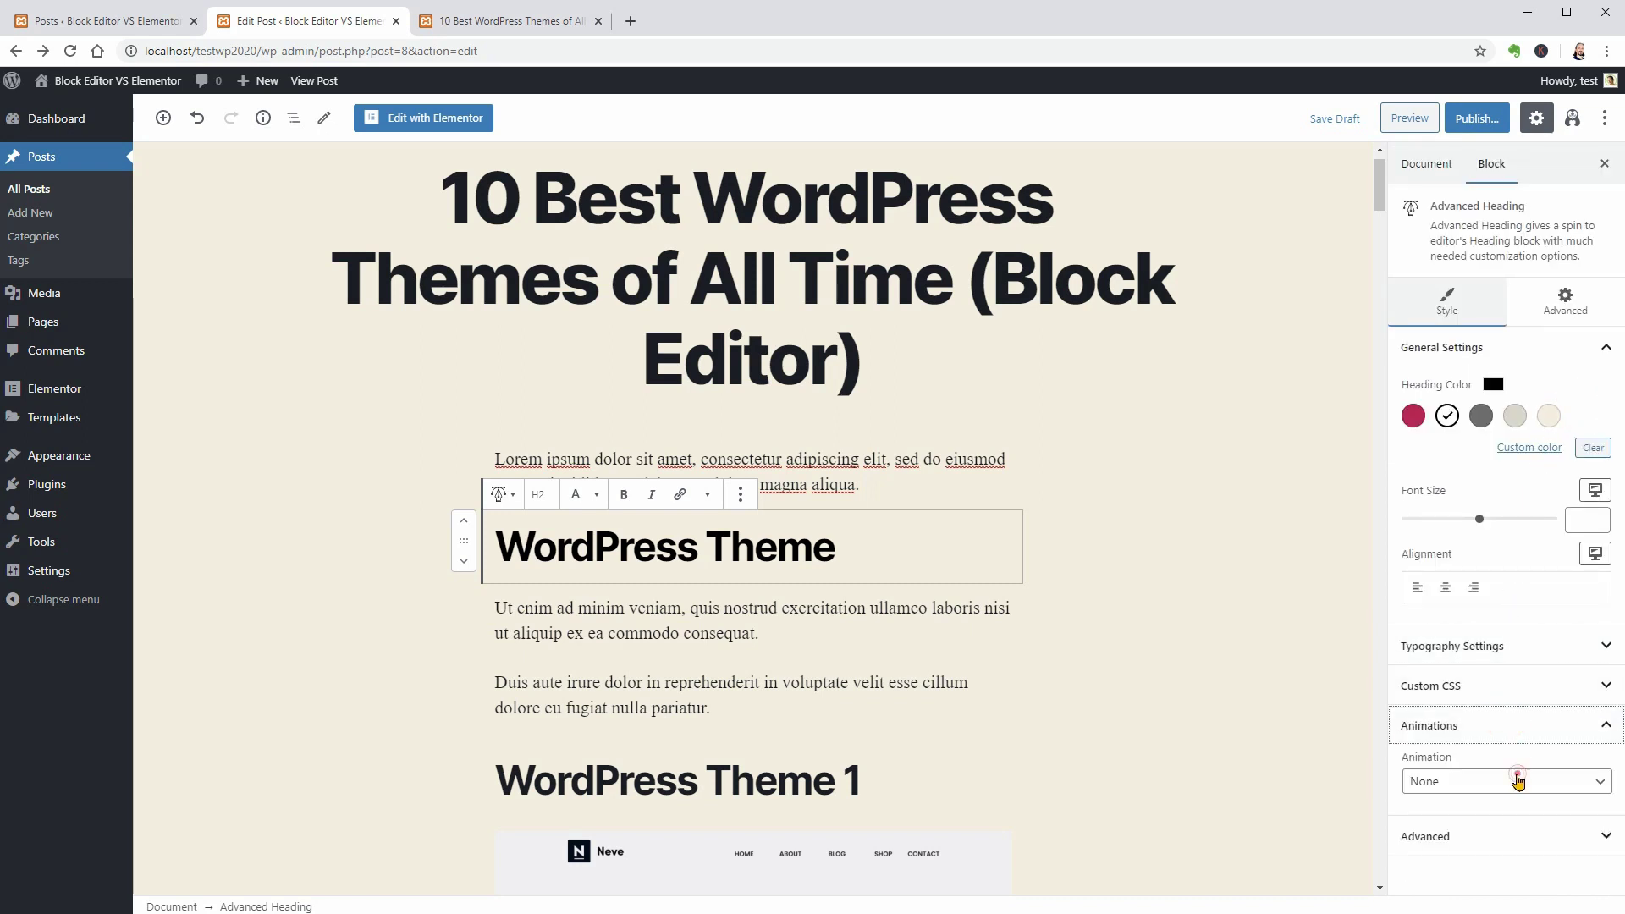
left_click(1515, 780)
left_click(1487, 513)
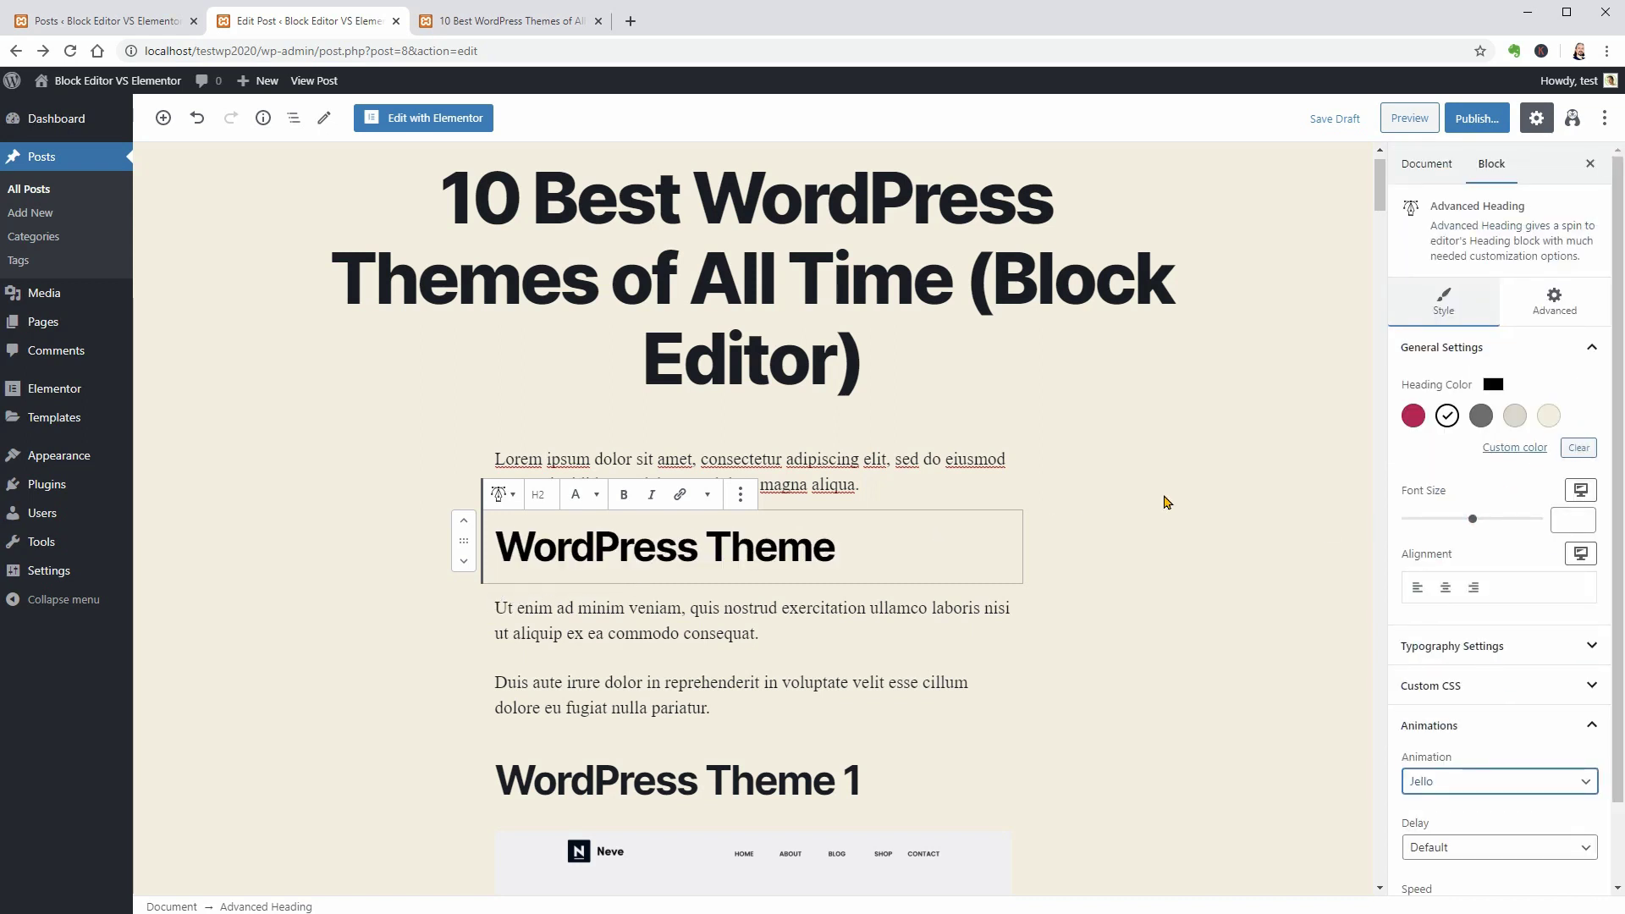
Set the heading's font size to 51 and check the tablet and mobile size views.
left_click_drag(1470, 526, 1422, 530)
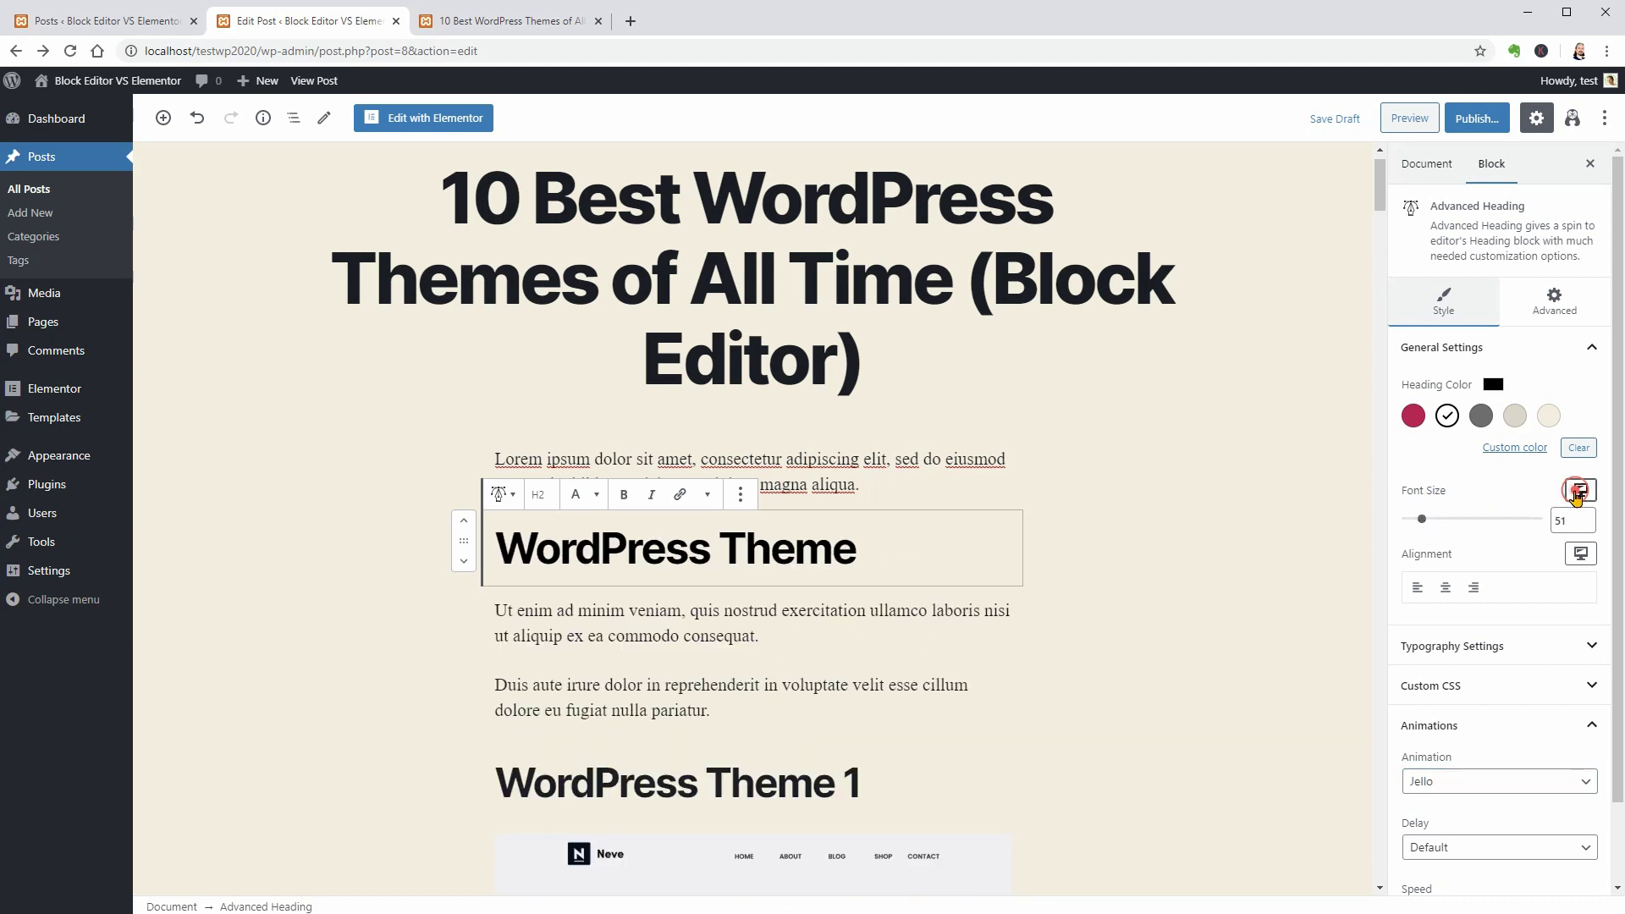
left_click(1575, 492)
left_click(1443, 429)
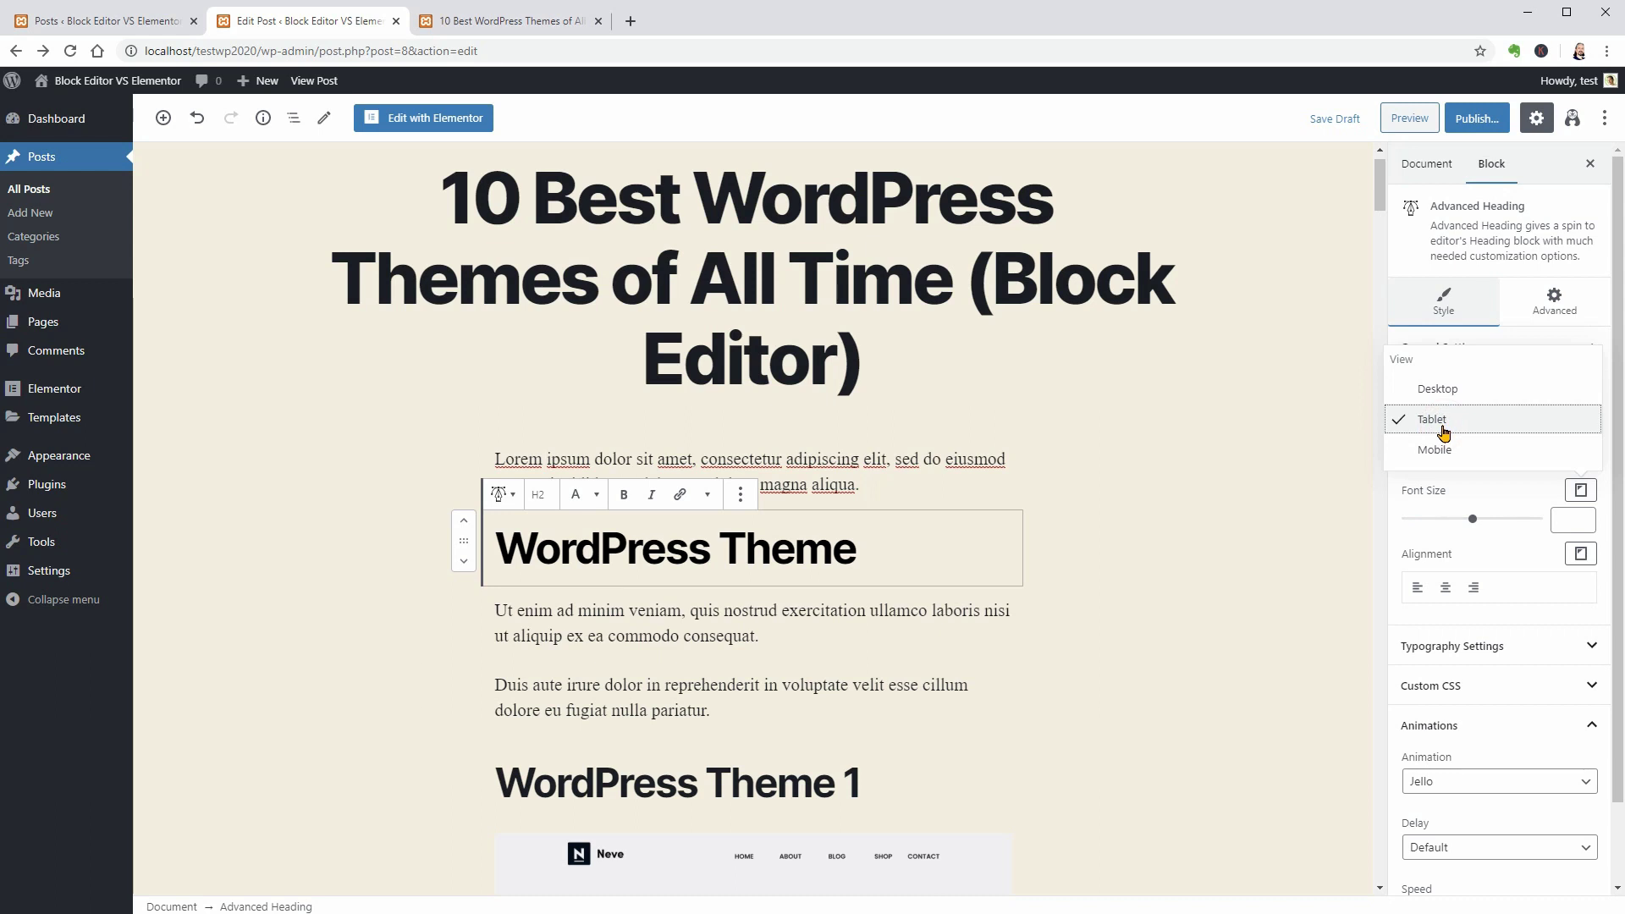
left_click(1445, 453)
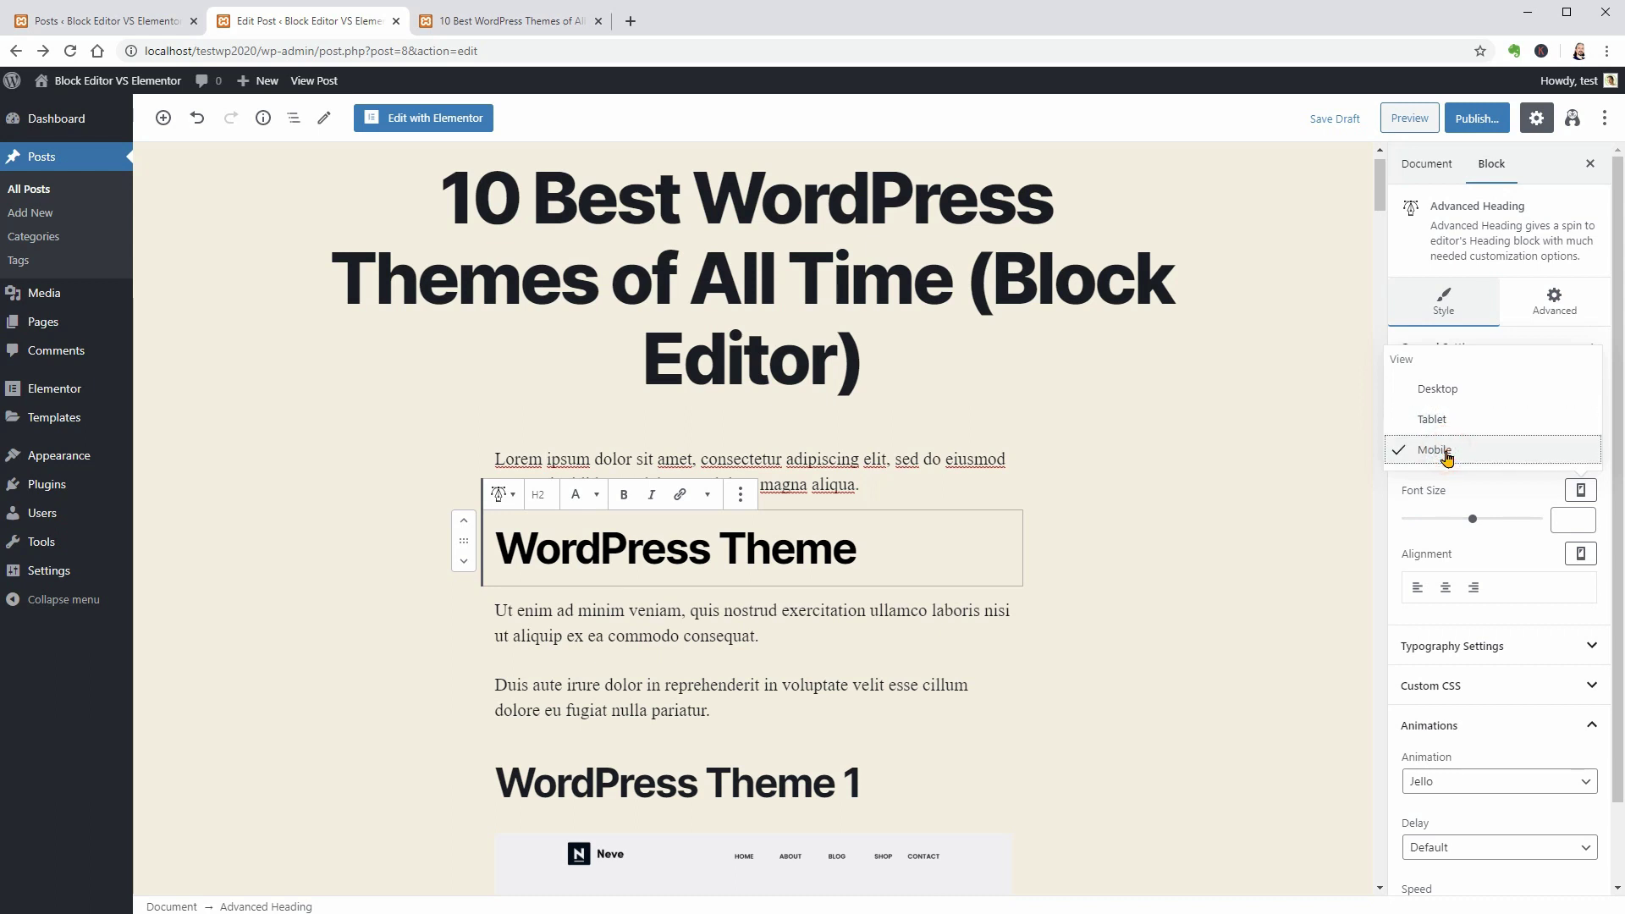
Return font size to desktop view and insert an empty block above the WordPress Theme heading.
left_click(1438, 391)
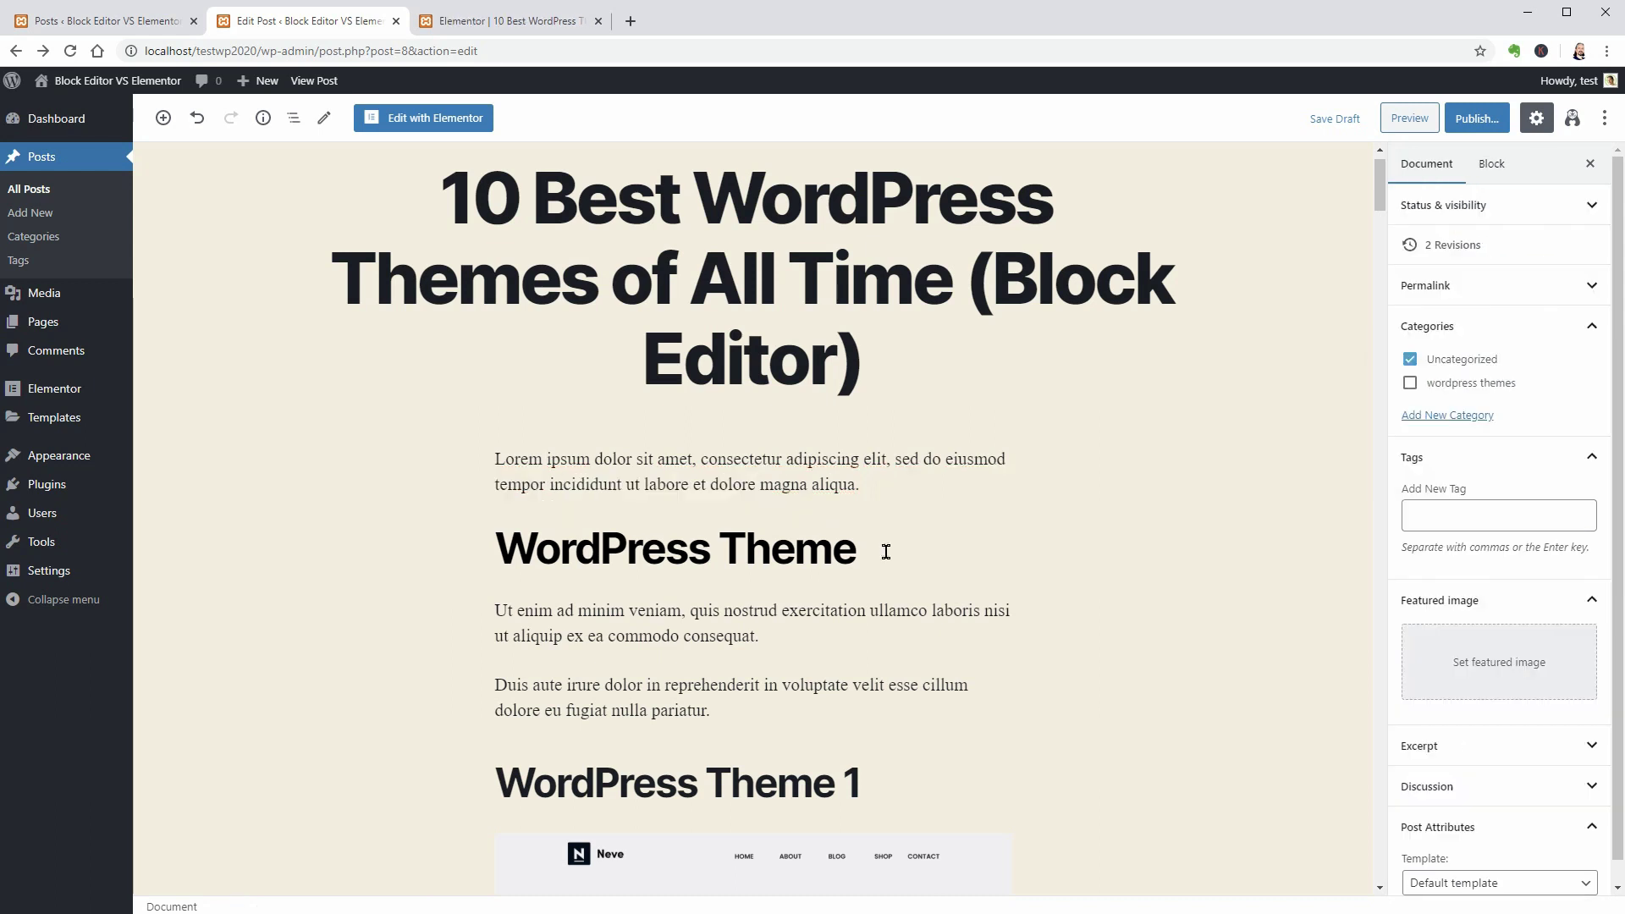
left_click(881, 551)
left_click(734, 501)
left_click(805, 603)
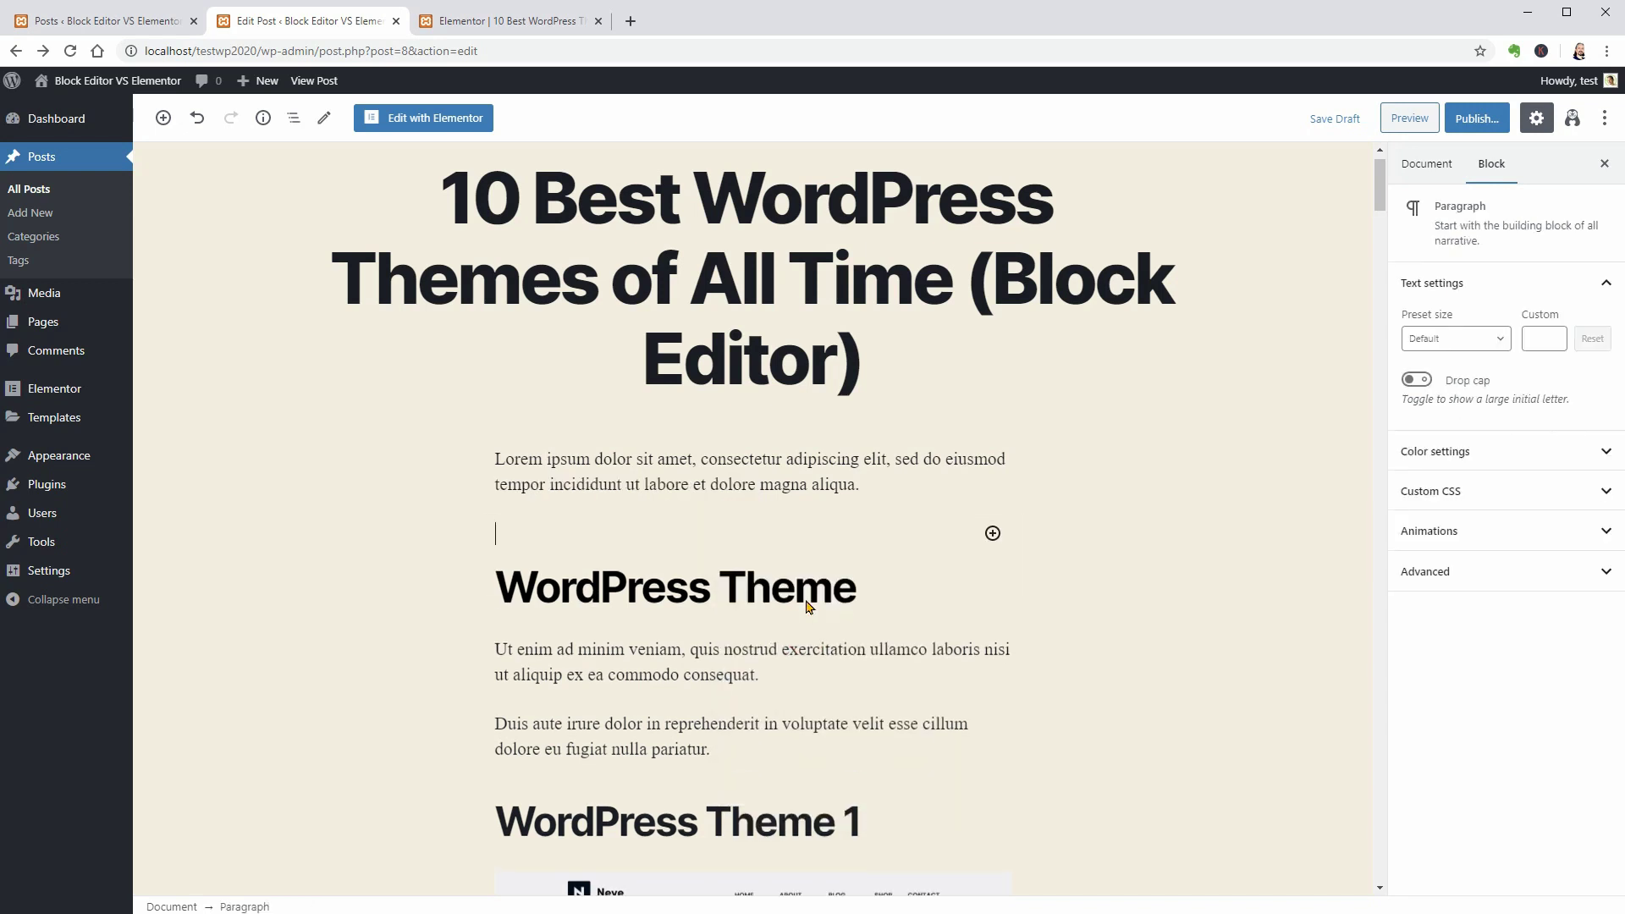
Add a two-button Otter Button Group in the empty block and align it center.
left_click(992, 533)
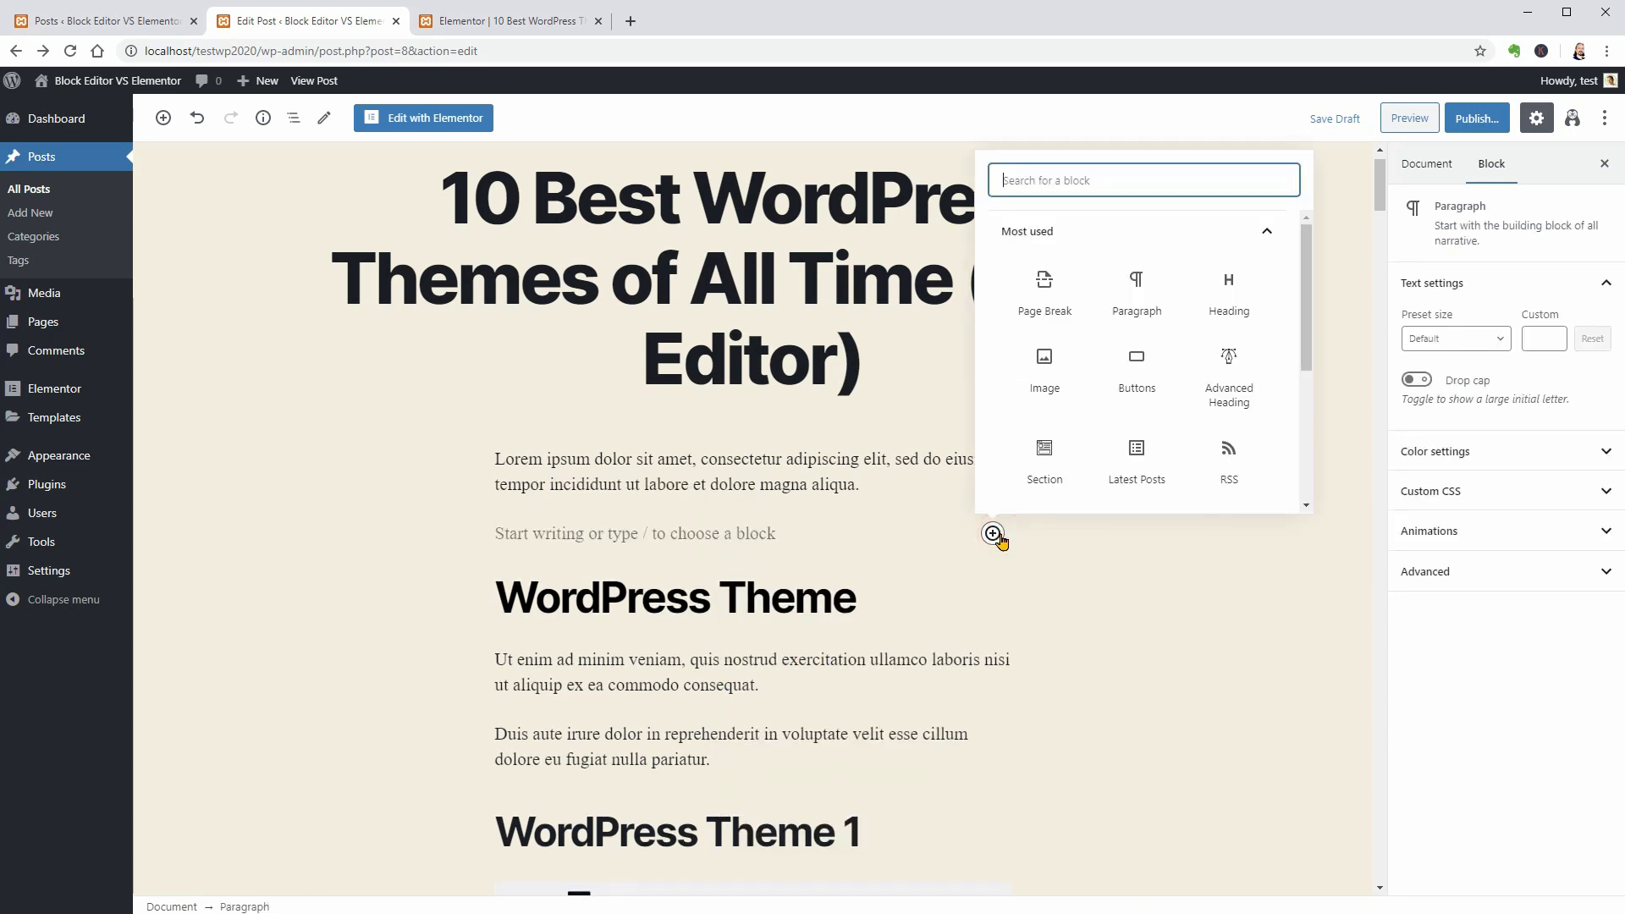
left_click(1266, 231)
left_click(1248, 471)
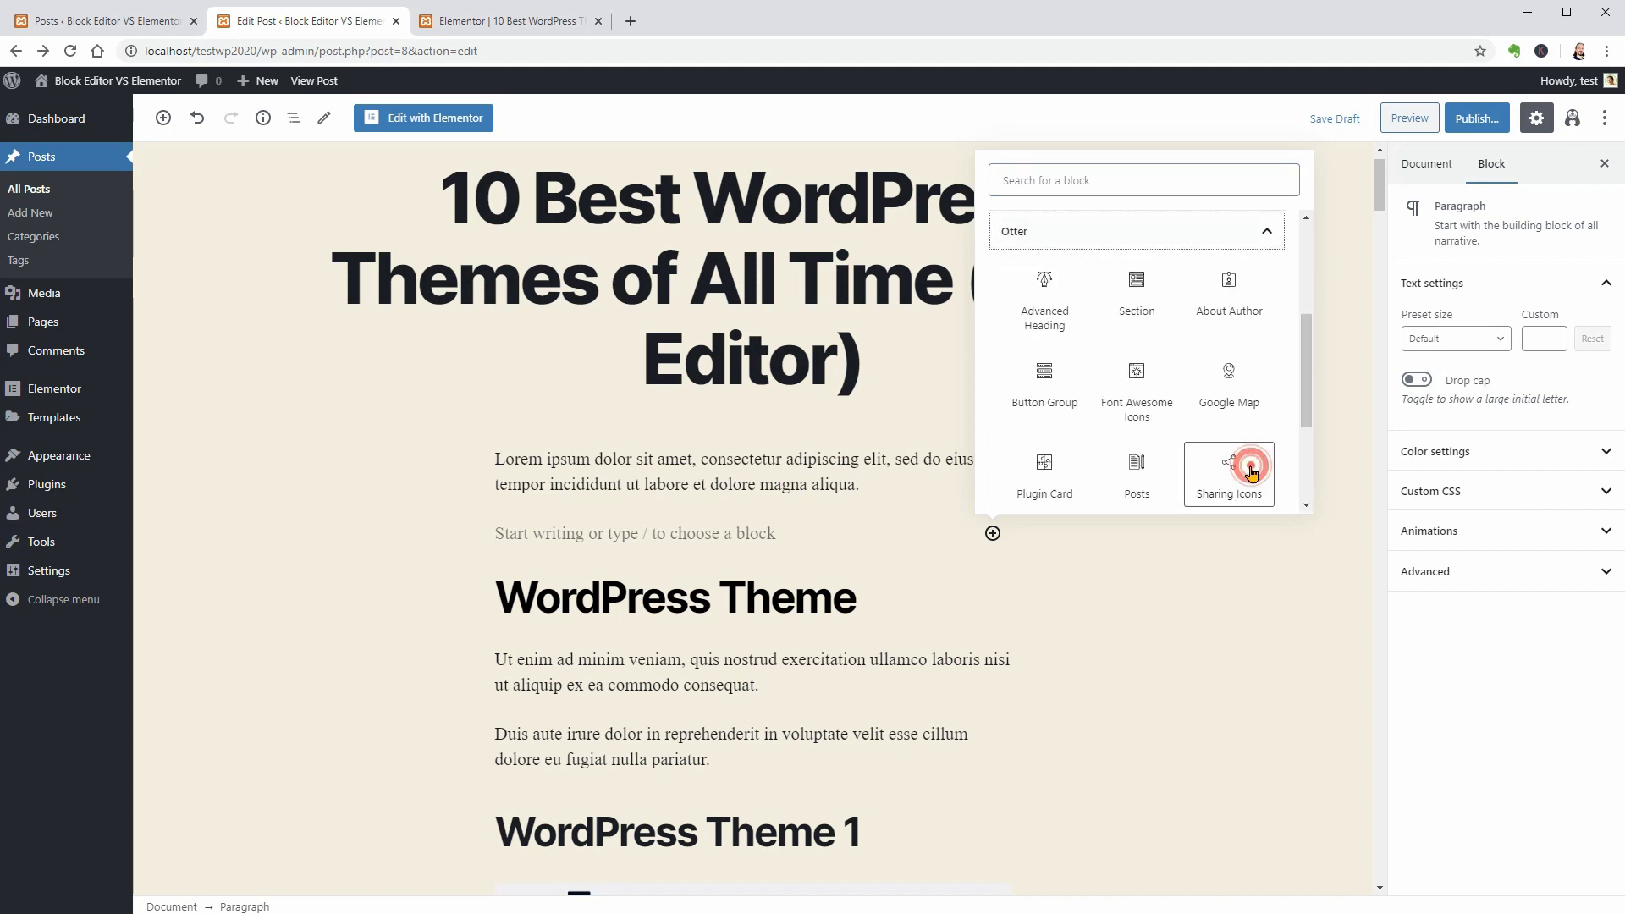
left_click(1049, 381)
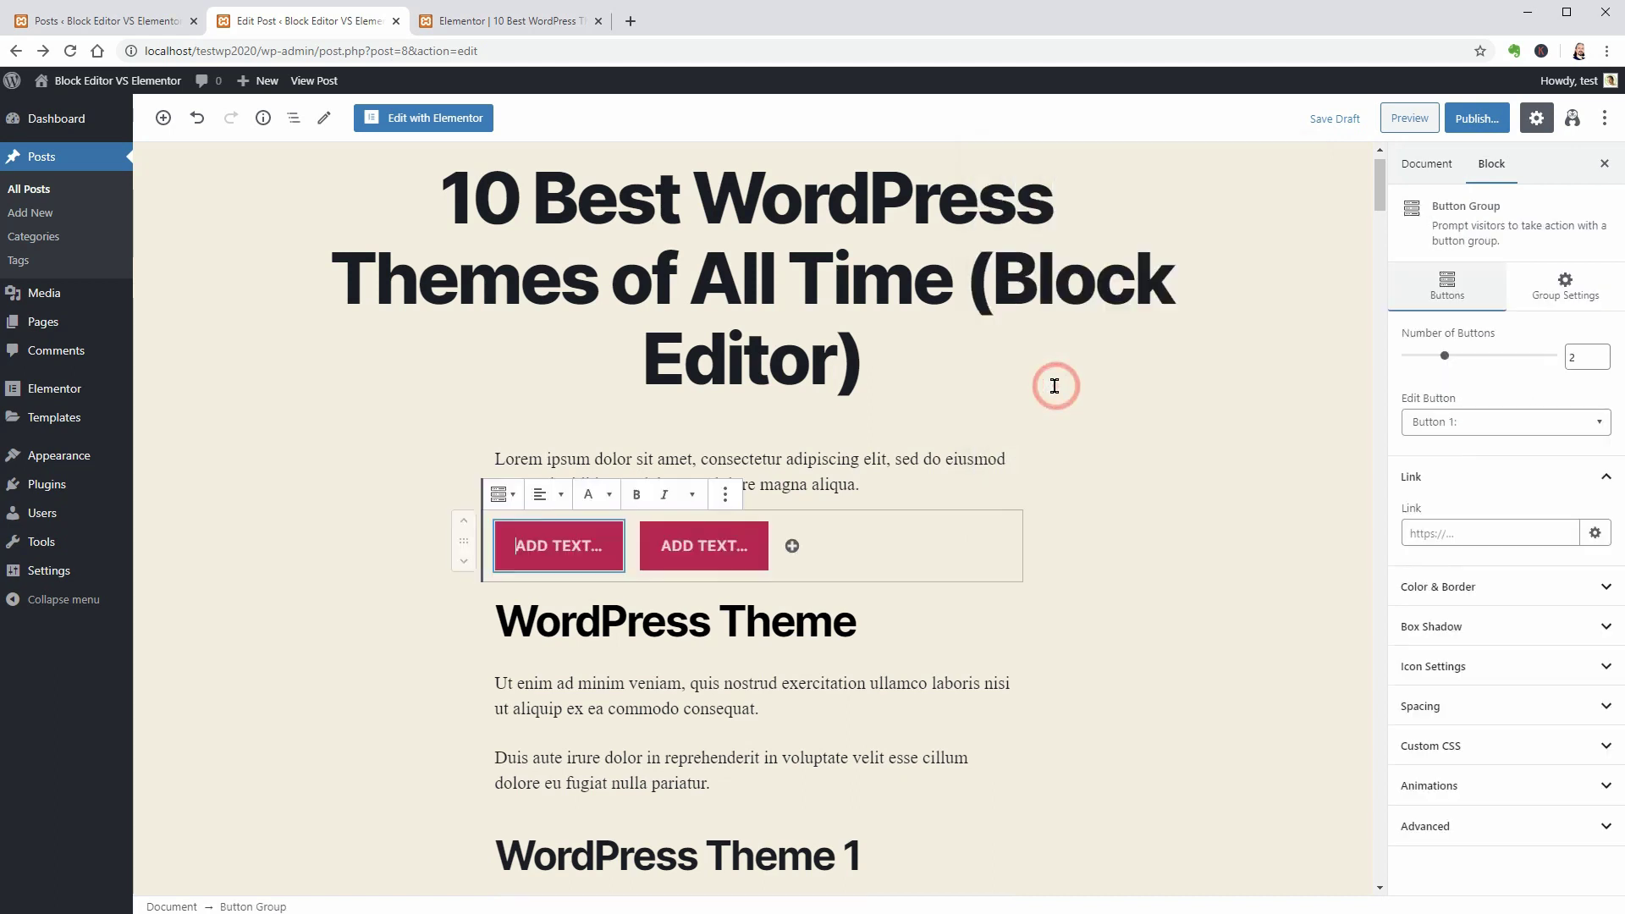
left_click(546, 494)
left_click(512, 416)
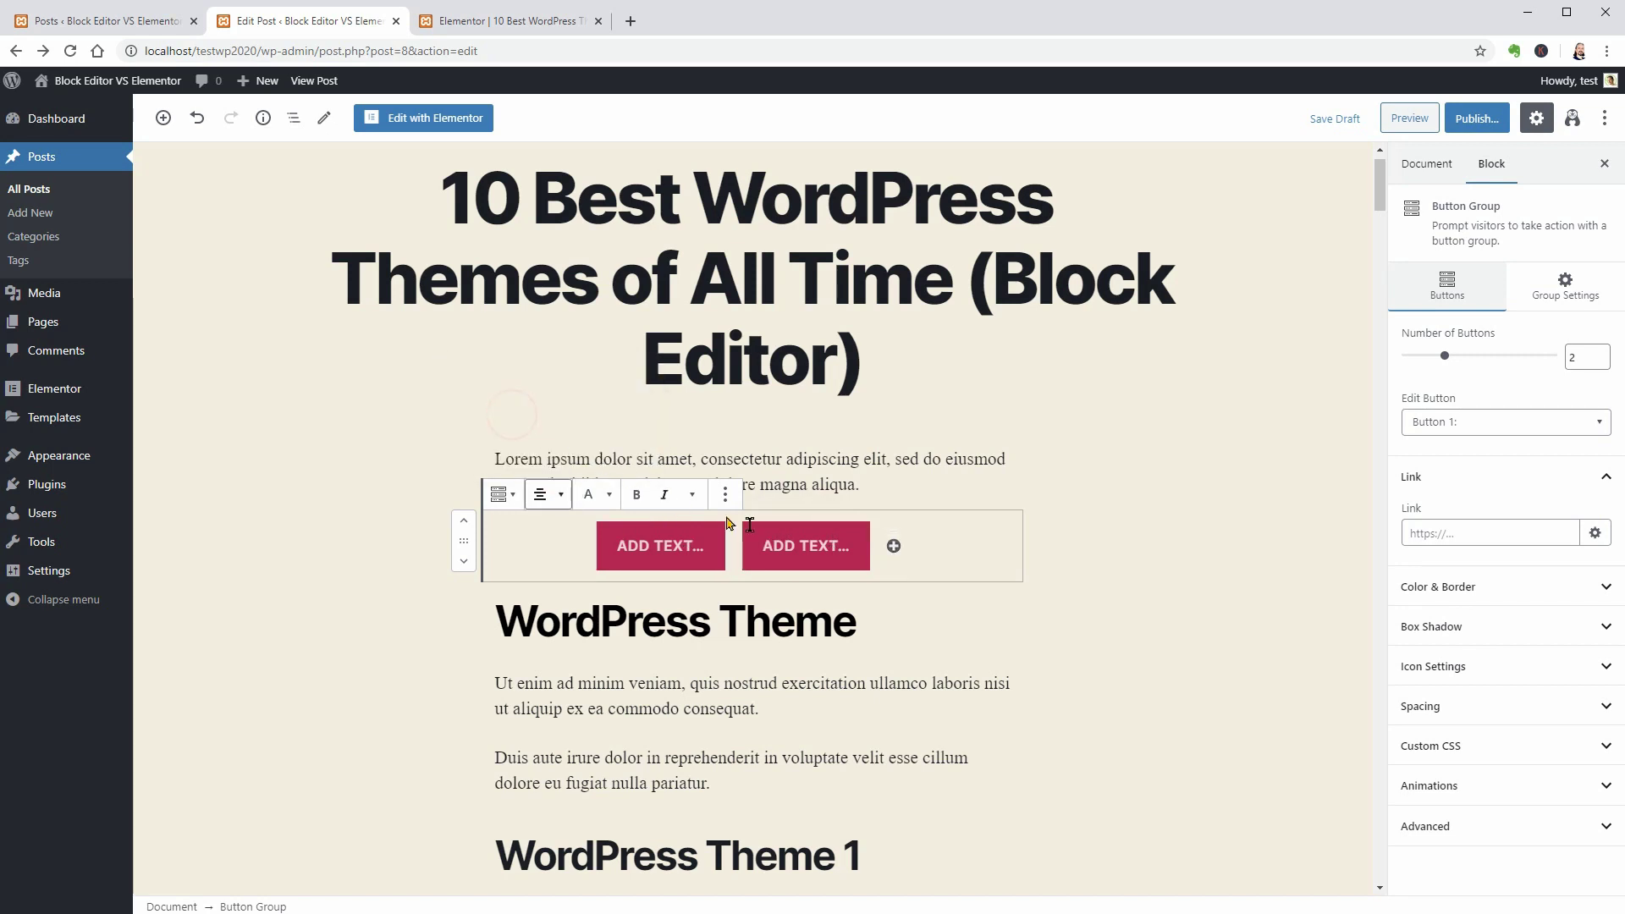